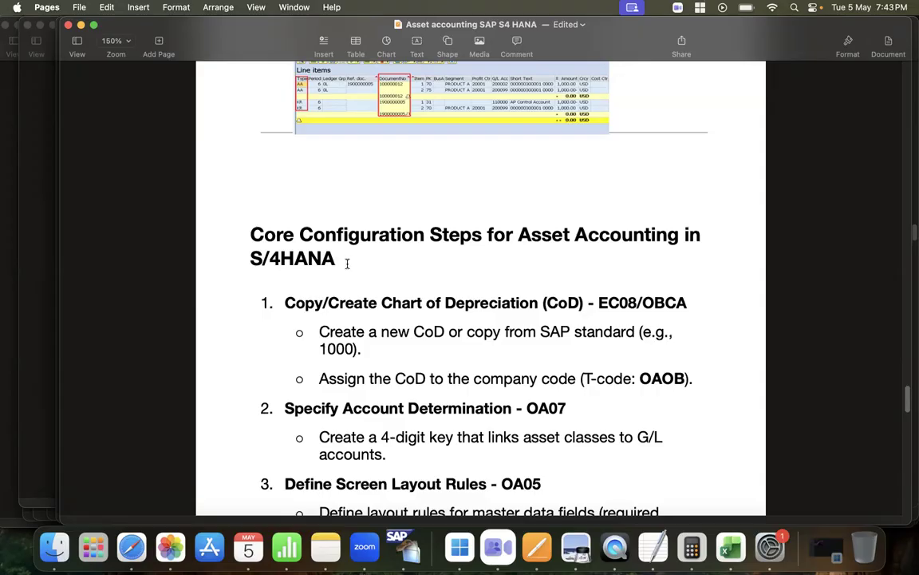
- Switch from the configuration notes to SAP and open the SAP Reference IMG through transaction /nspro
scroll(348, 264, down, 1)
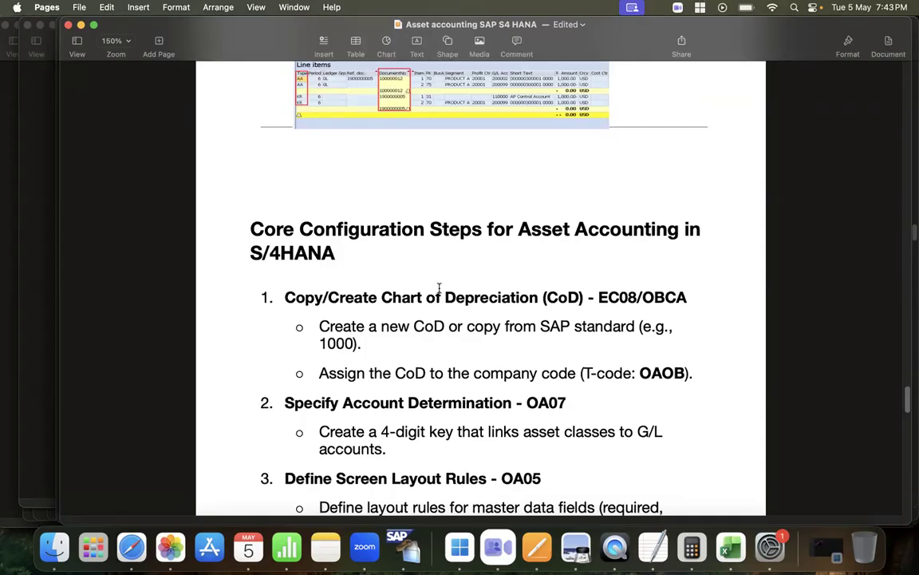
click(485, 547)
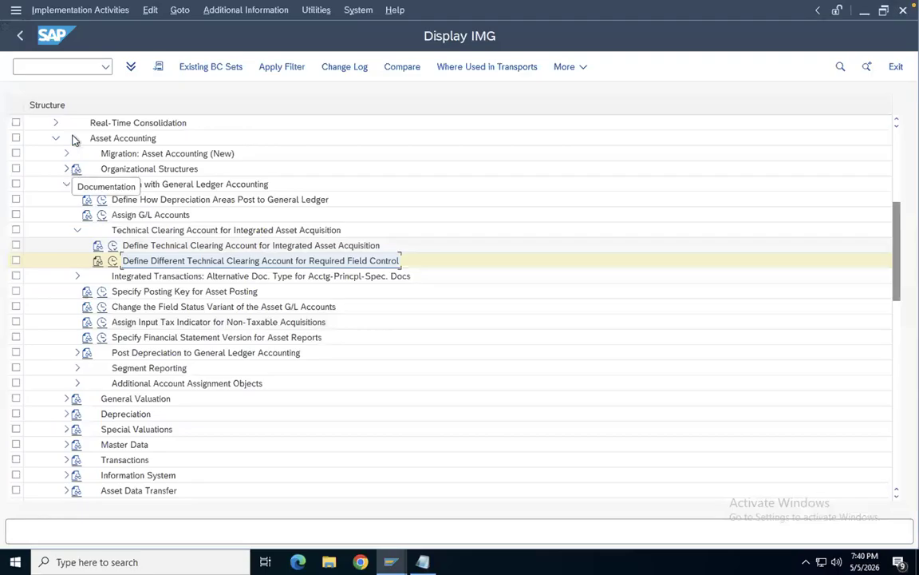
scroll(113, 183, up, 6)
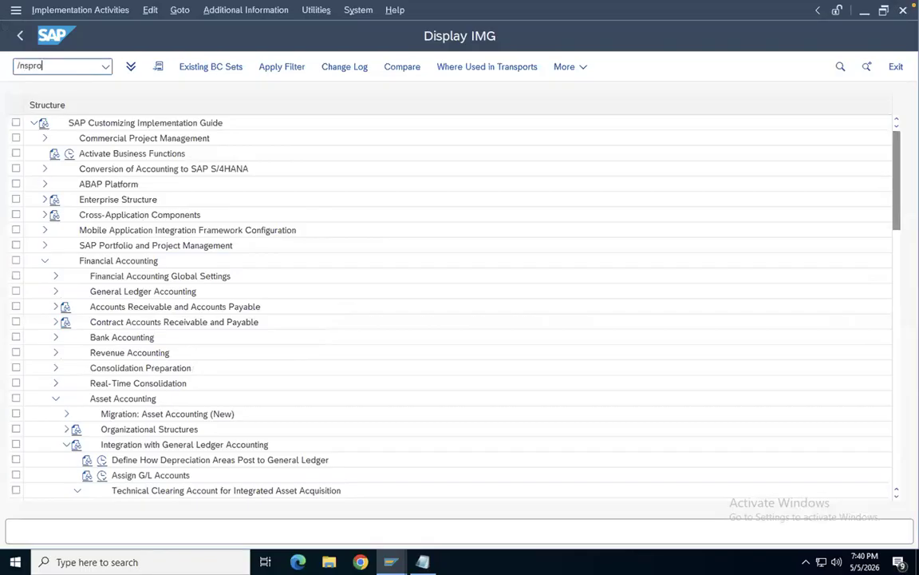
key(Return)
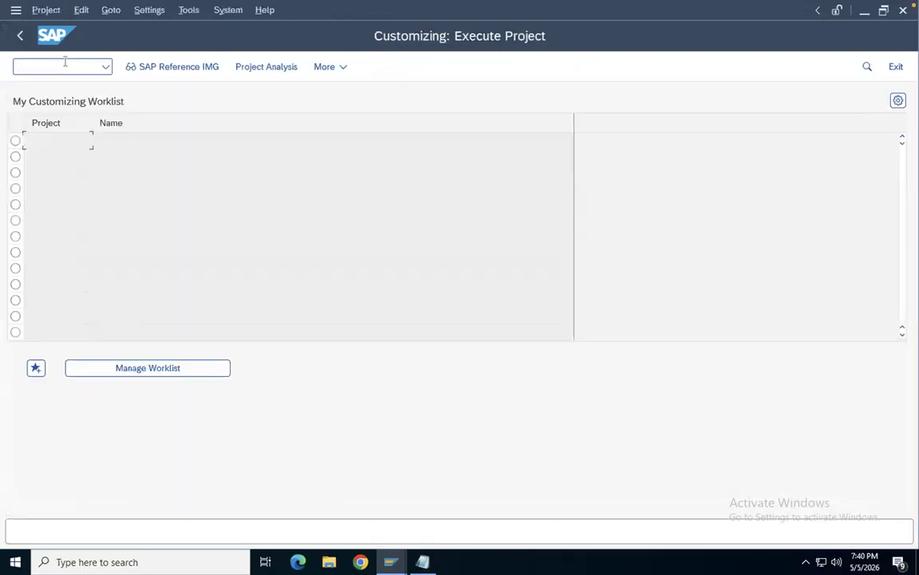
click(164, 68)
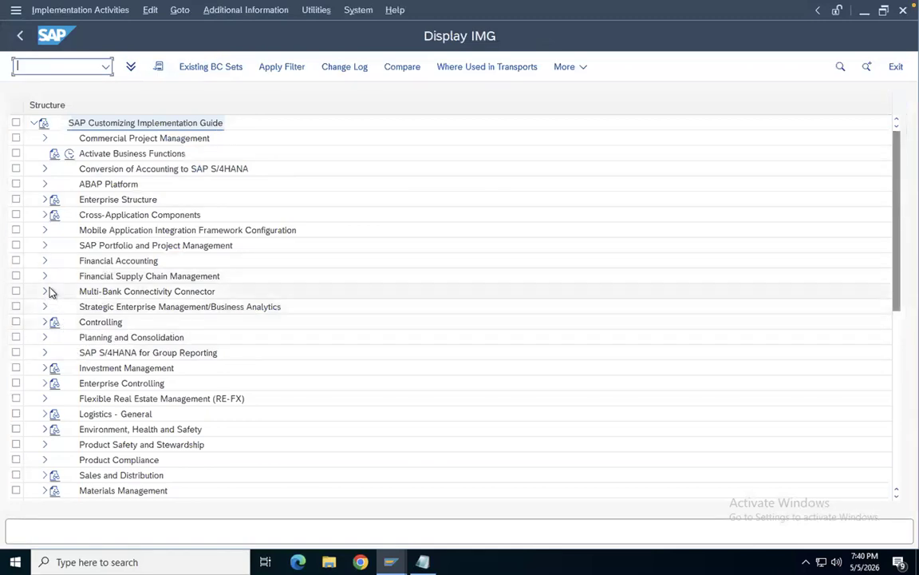
- Expand the IMG tree through Financial Accounting and Asset Accounting to the Organizational Structures activities
click(45, 261)
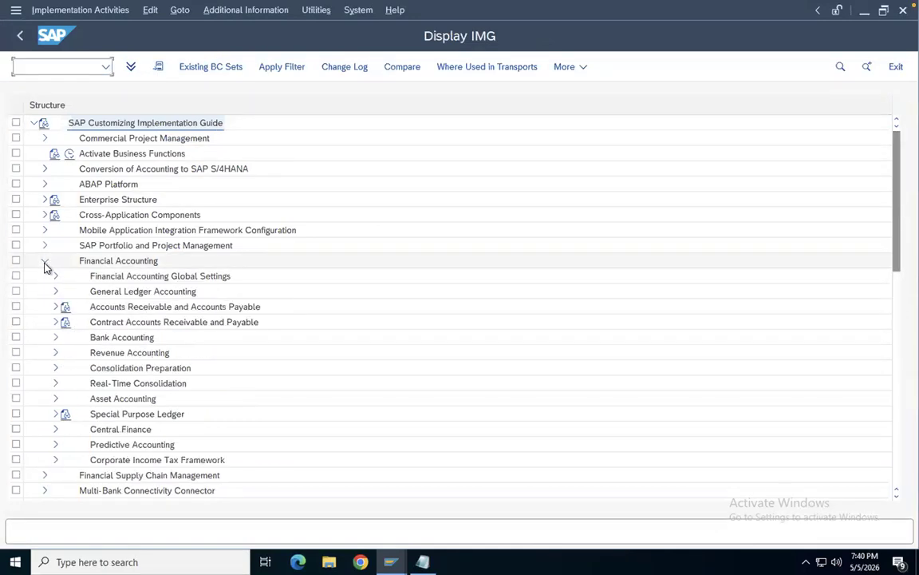
click(56, 399)
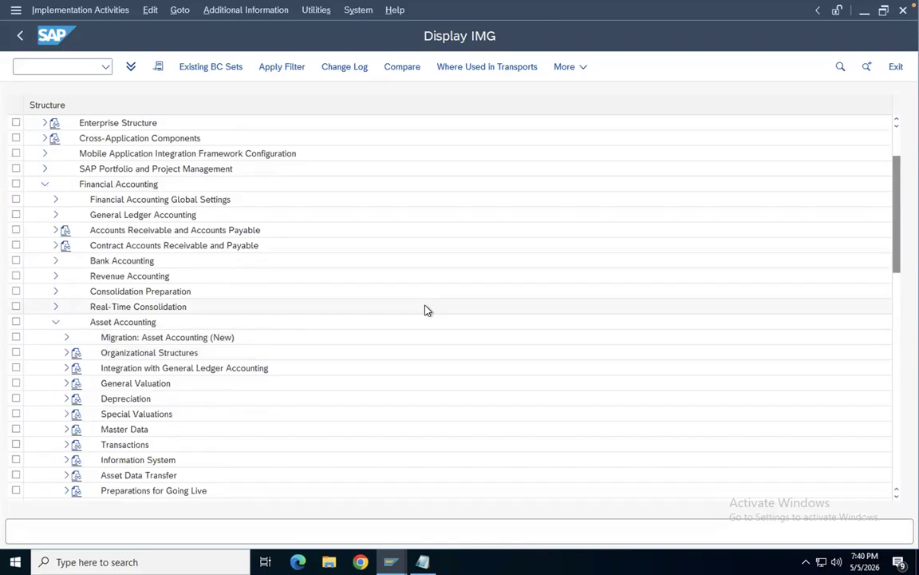
click(65, 353)
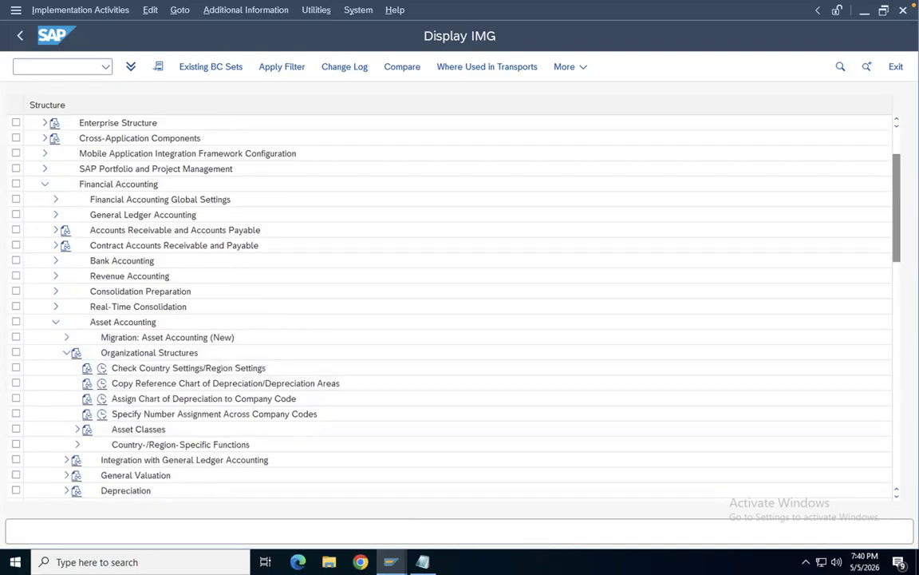
mouse_move(390, 562)
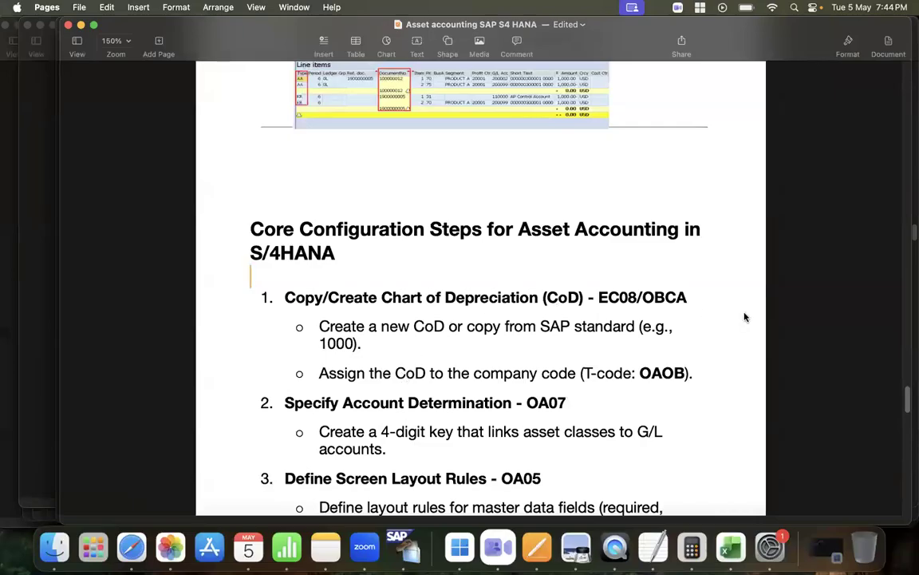
key(ctrl+Right)
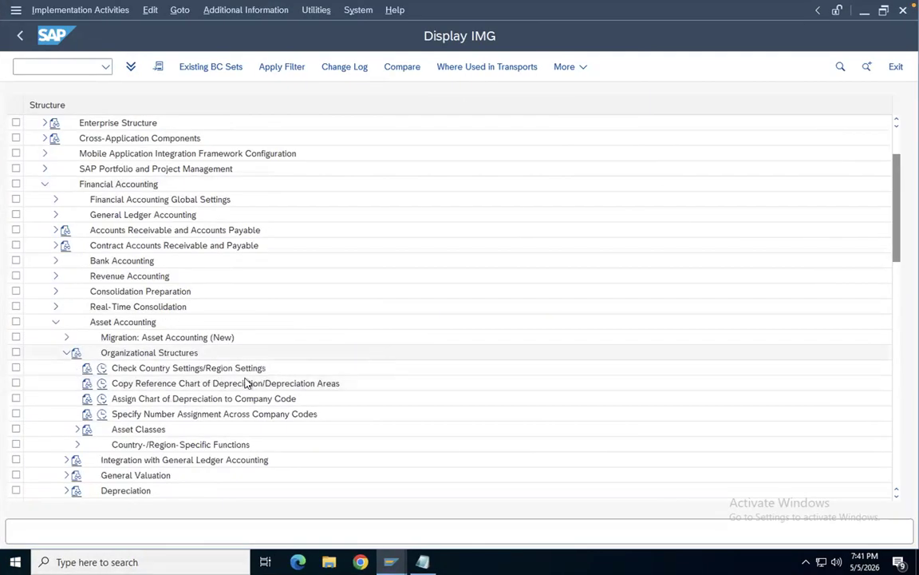
- Open the Copy Reference Chart of Depreciation activity for a look and return to the activity selection
click(105, 387)
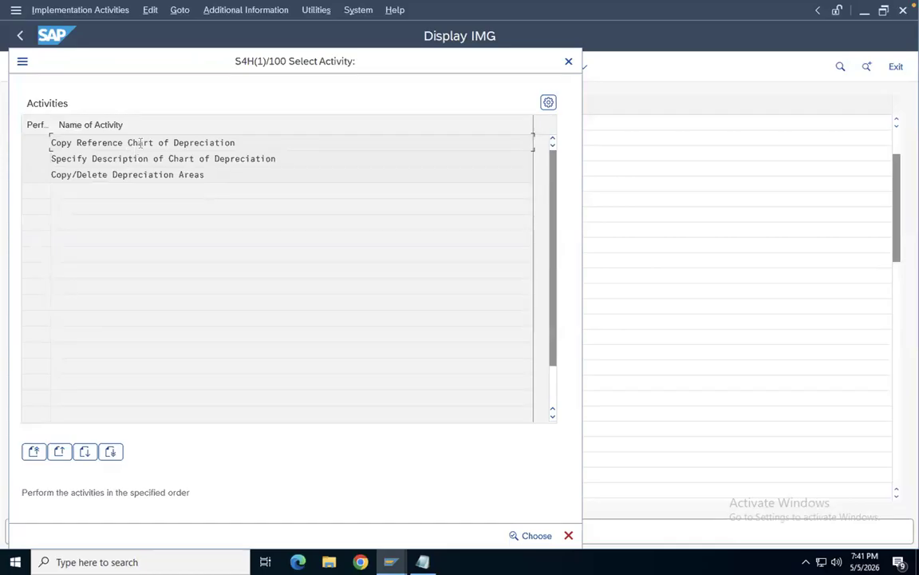
double_click(143, 142)
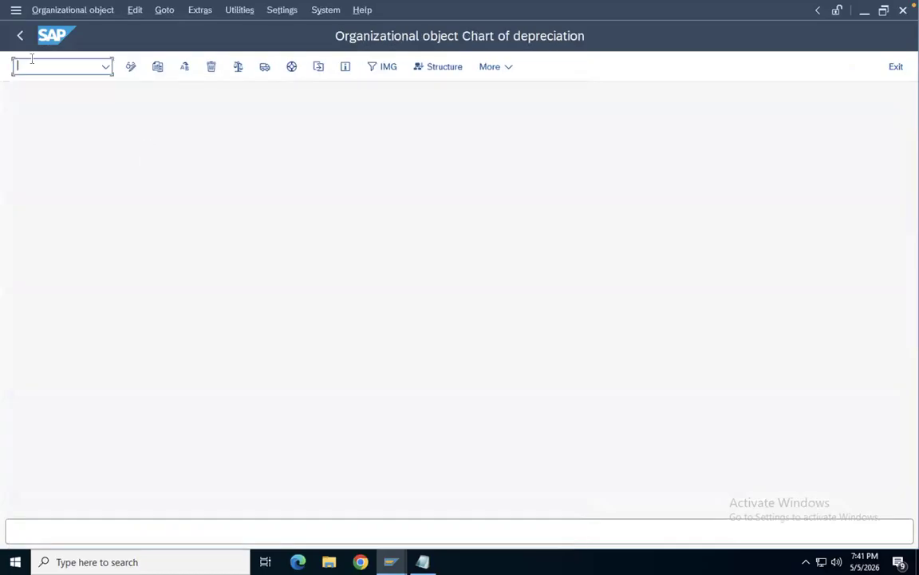
click(21, 36)
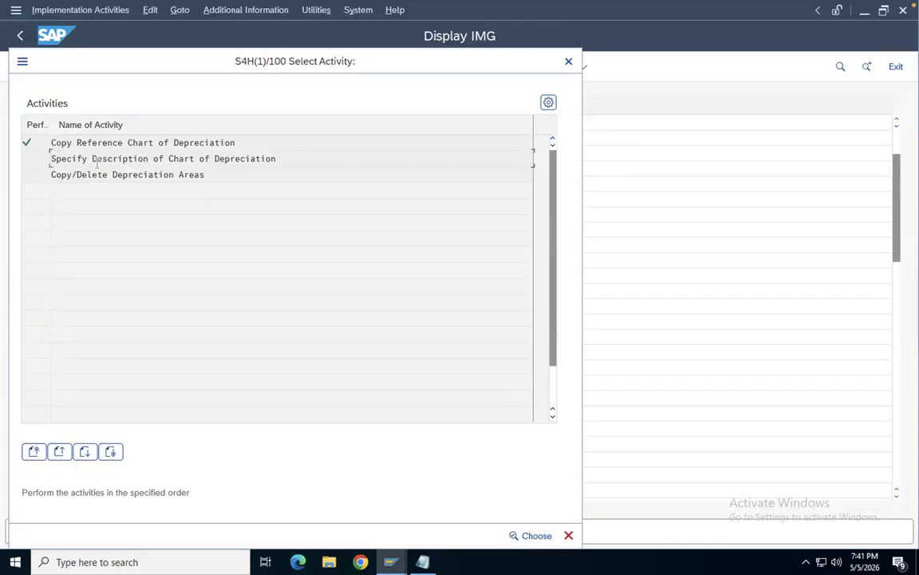
- Try to add chart of depreciation DDMM with the description "Chart of Deppreciation for DDMM" under Specify Description of Chart of Depreciation
double_click(94, 160)
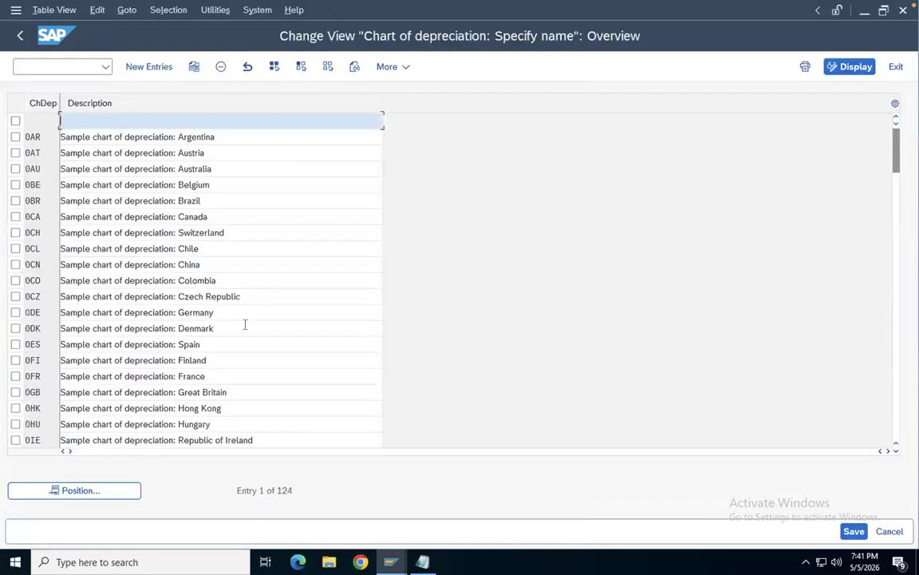
click(148, 66)
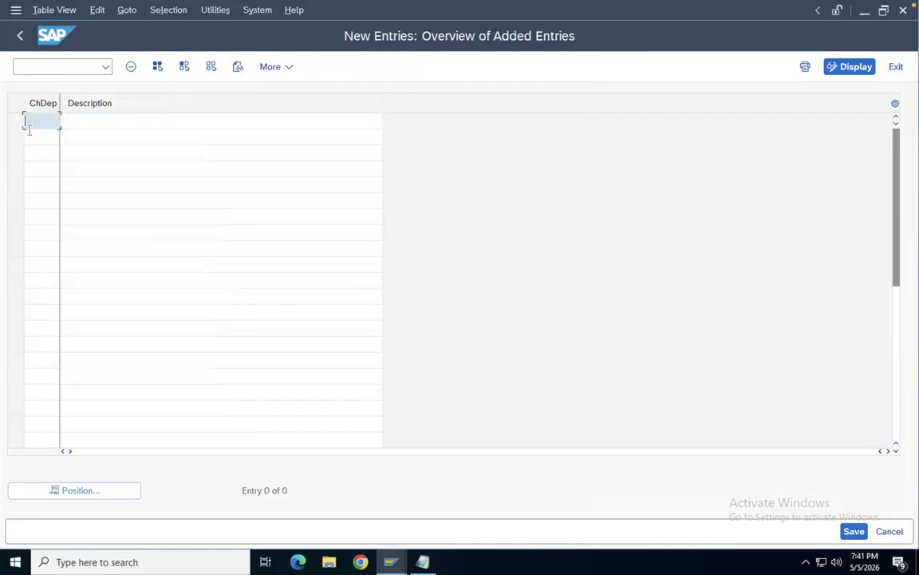
text(dd)
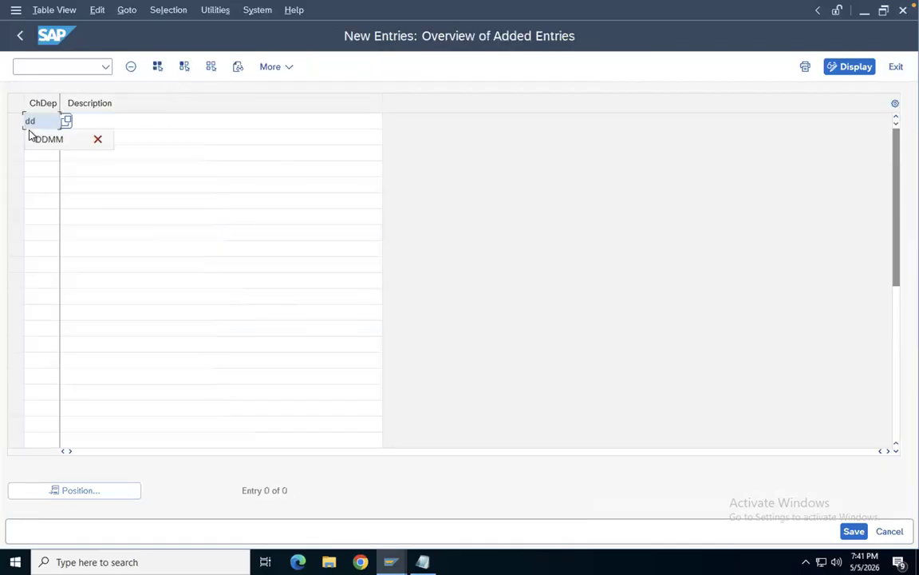
click(51, 139)
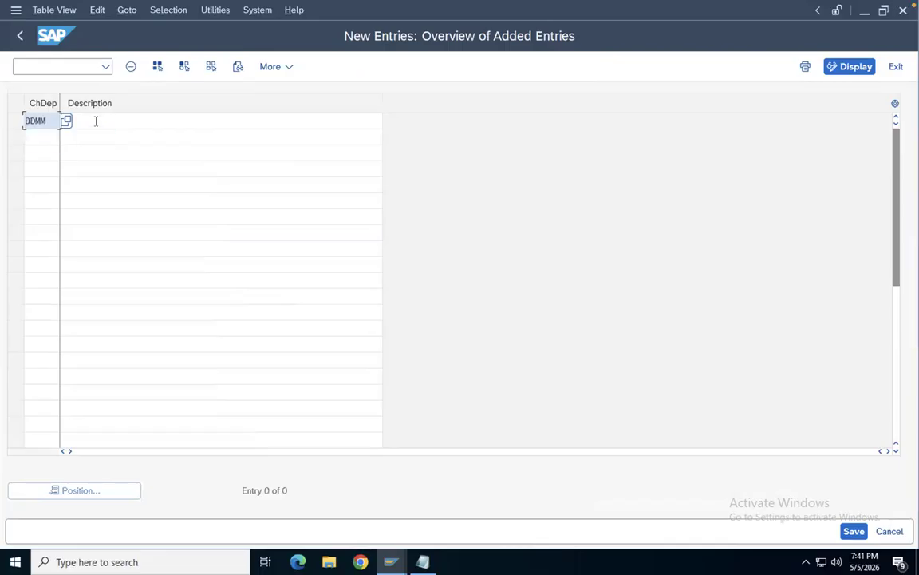
click(123, 140)
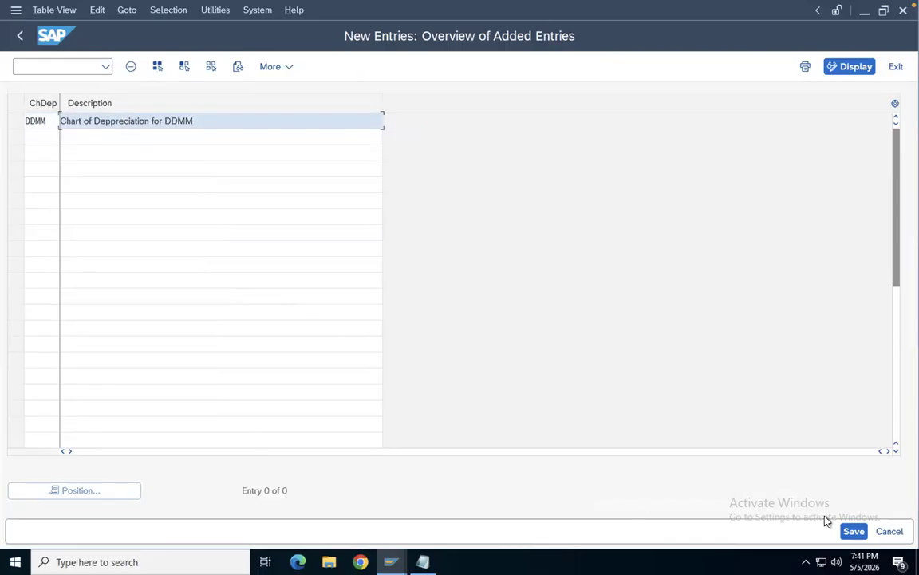
click(853, 531)
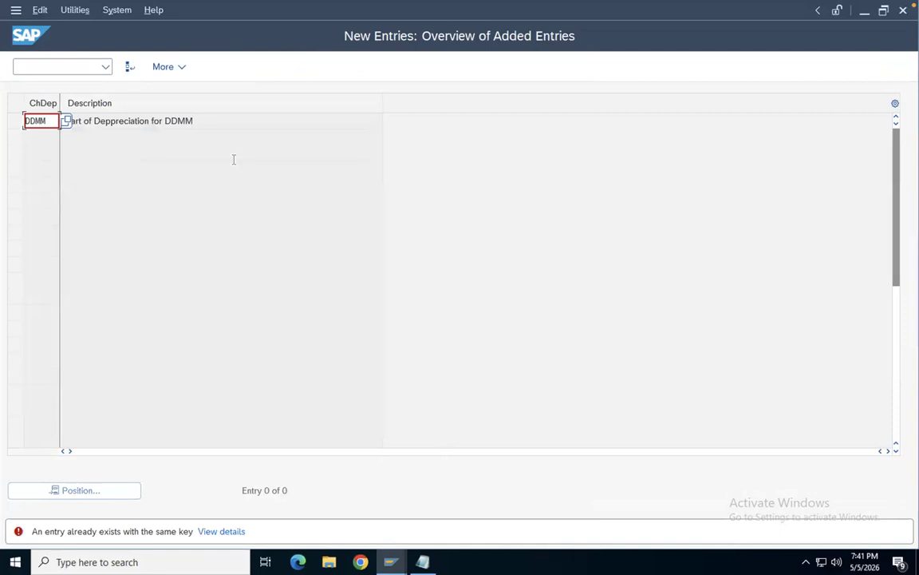
click(130, 67)
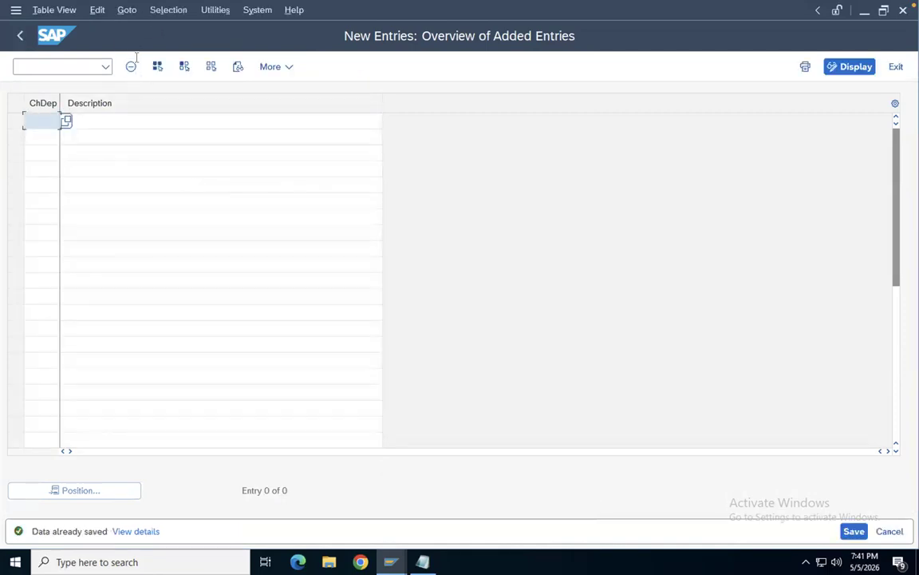
click(20, 35)
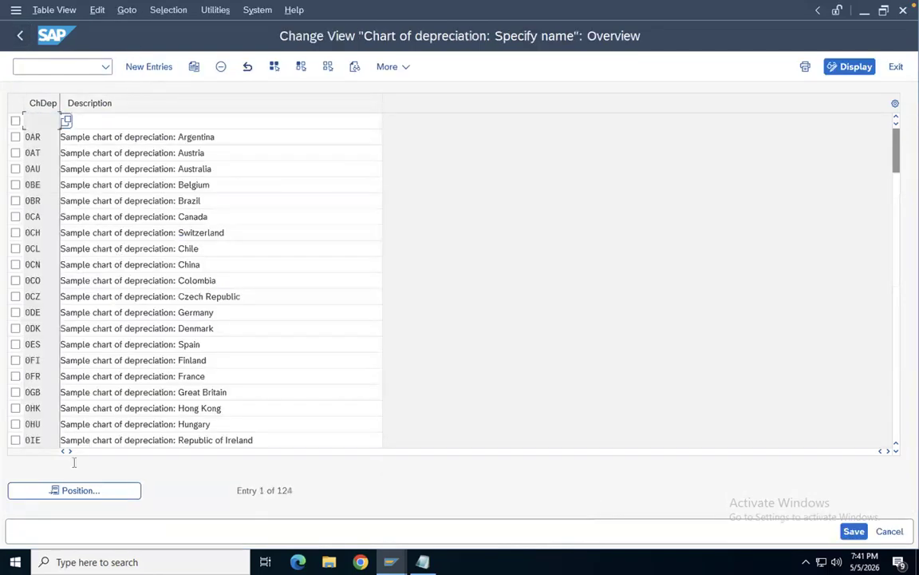
- Look up chart of depreciation DDMM in the overview and return to the IMG structure
click(80, 492)
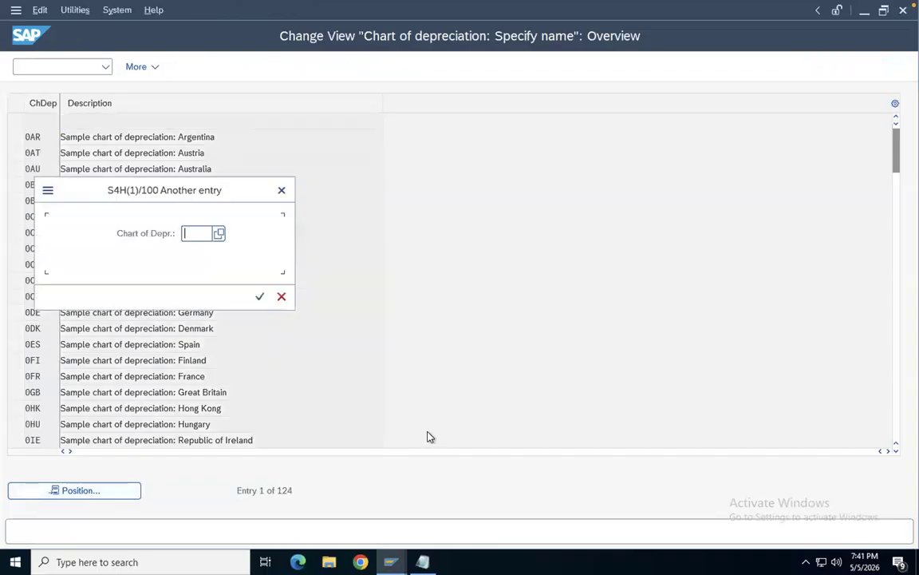
text(DDMM)
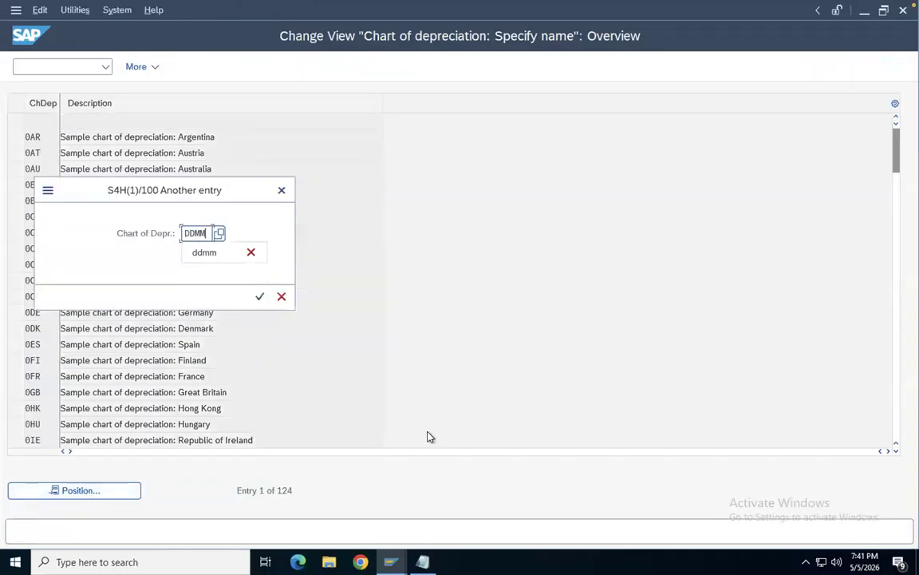
key(Return)
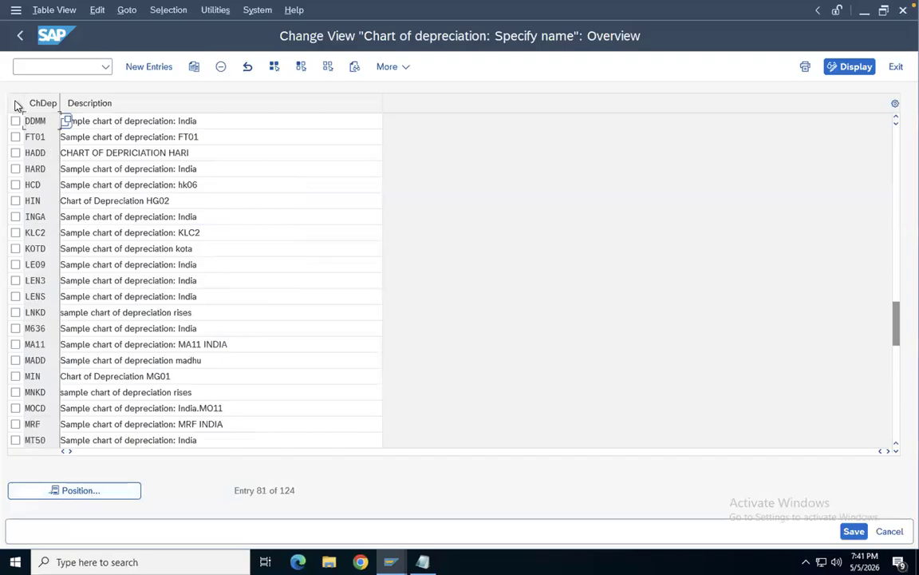
double_click(35, 121)
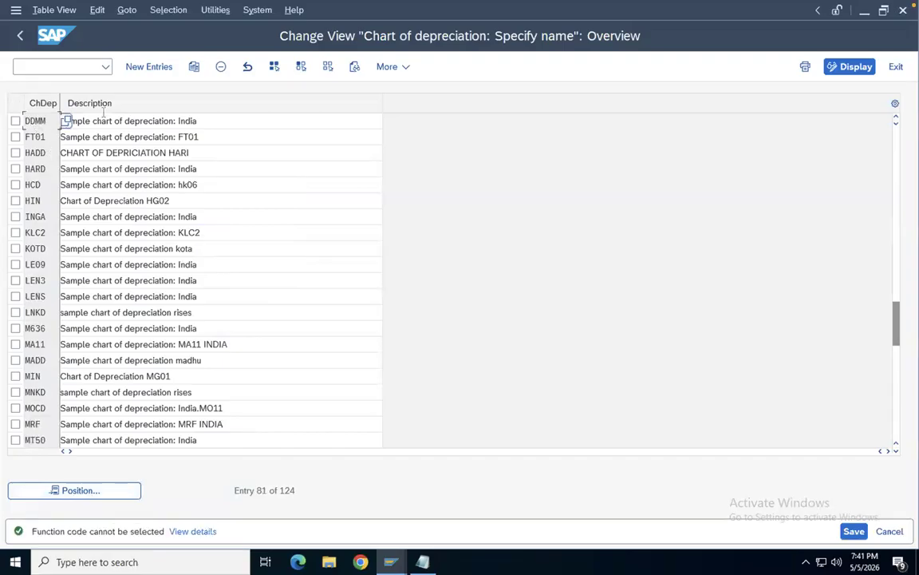
click(20, 35)
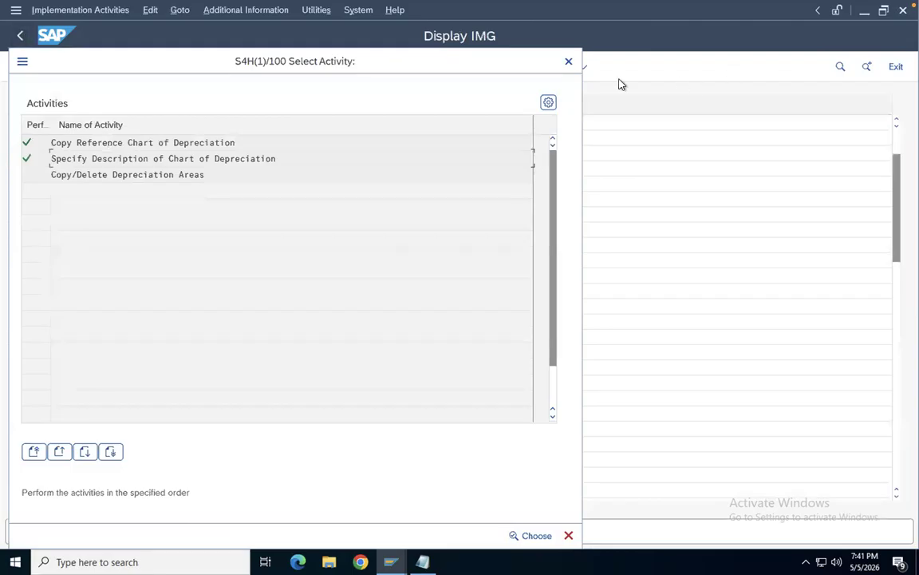
click(569, 62)
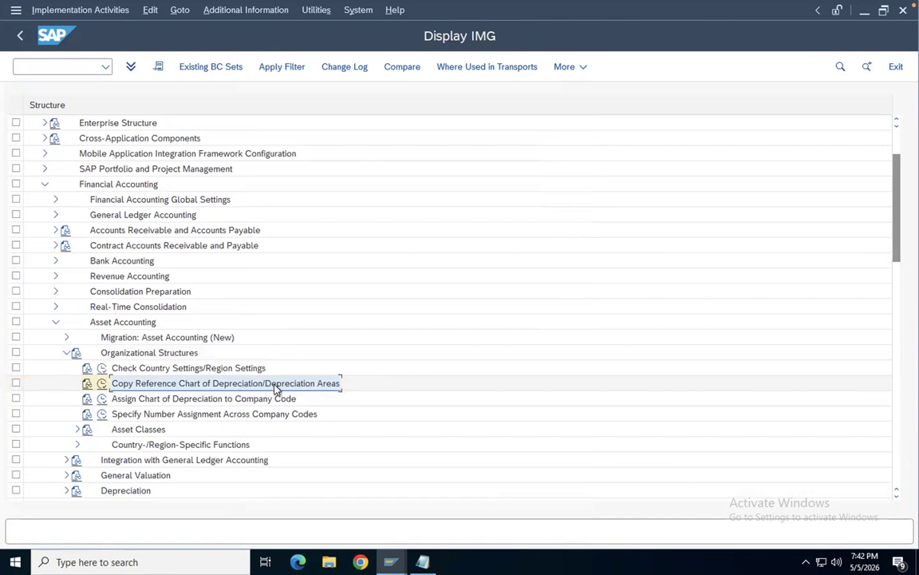
- Check the chart of depreciation assignment for company code DDMM under Assign Chart of Depreciation to Company Code
click(102, 400)
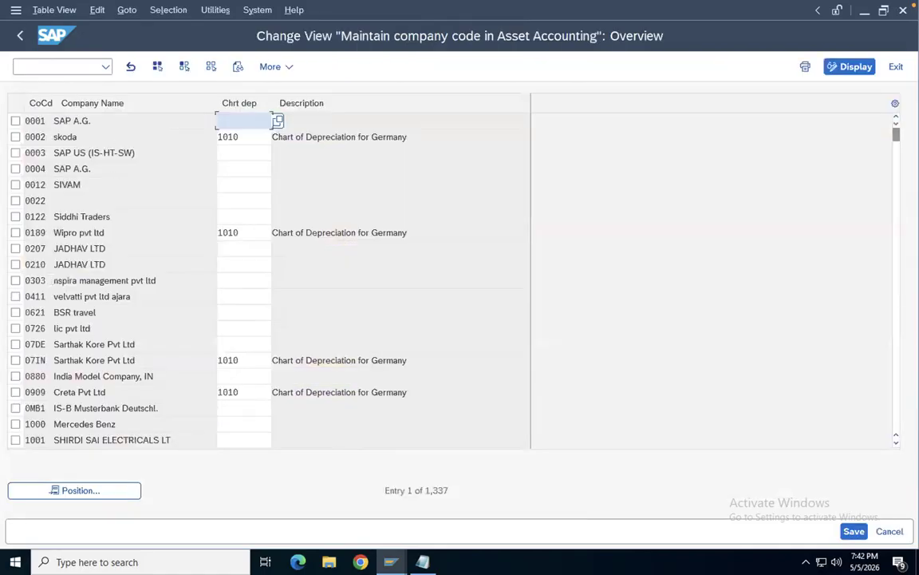
click(88, 492)
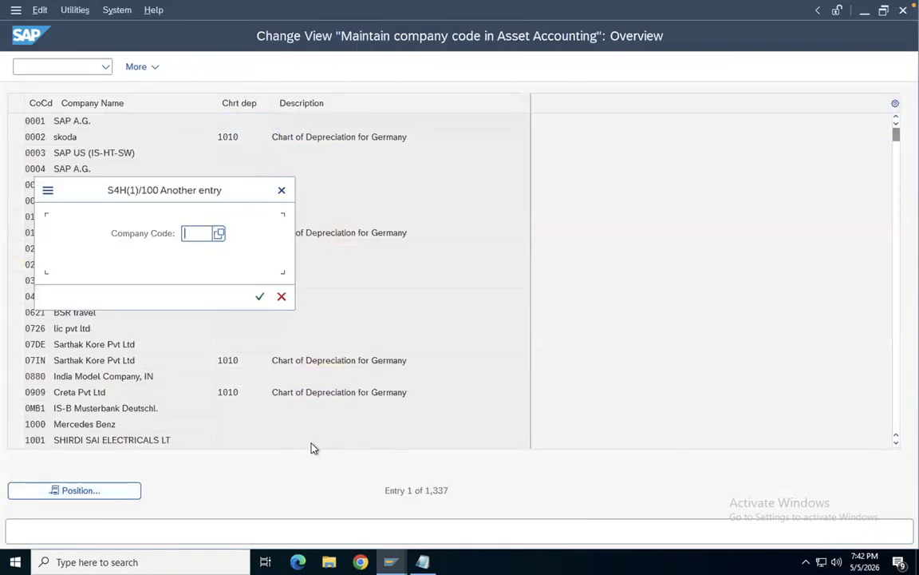
text(DDMM)
key(Return)
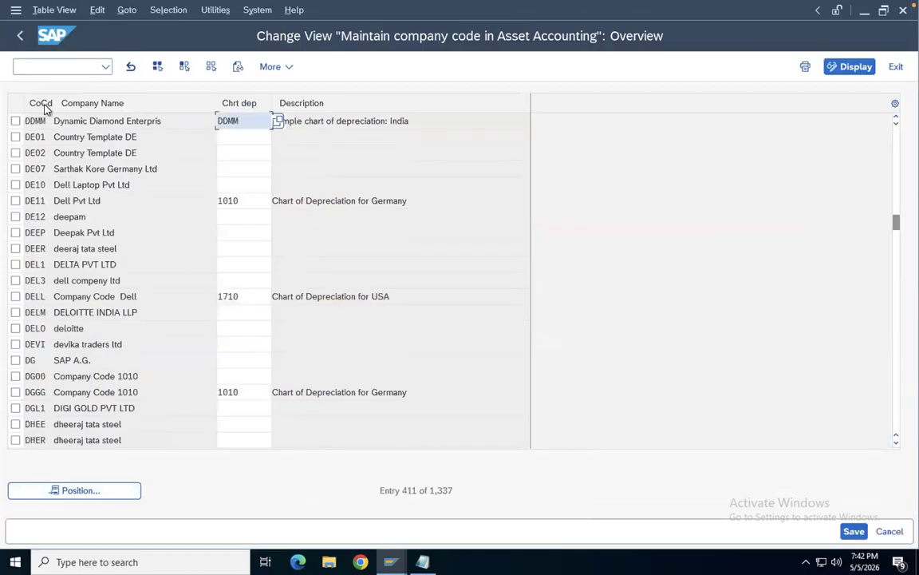
click(19, 37)
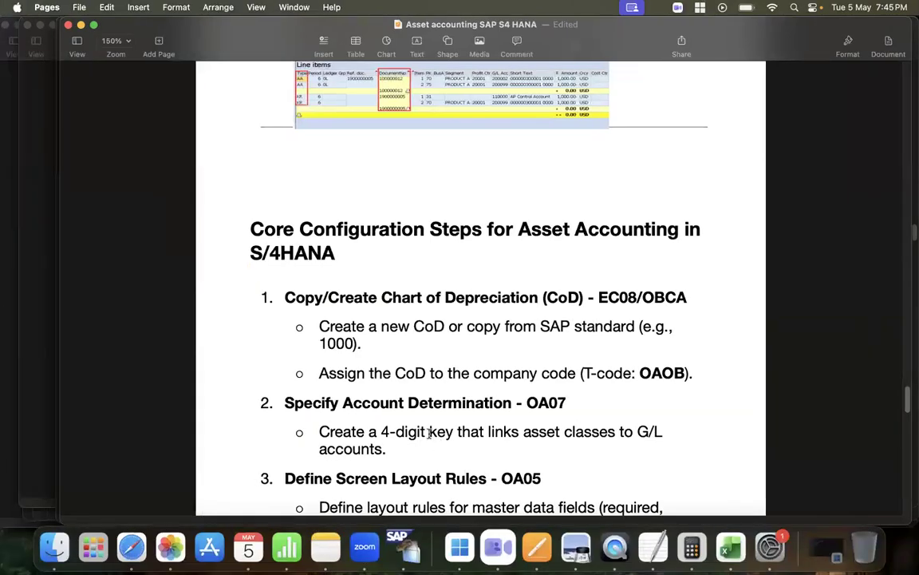
- Consult the configuration notes and expand Asset Classes under Organizational Structures in the SAP IMG tree
scroll(687, 420, down, 2)
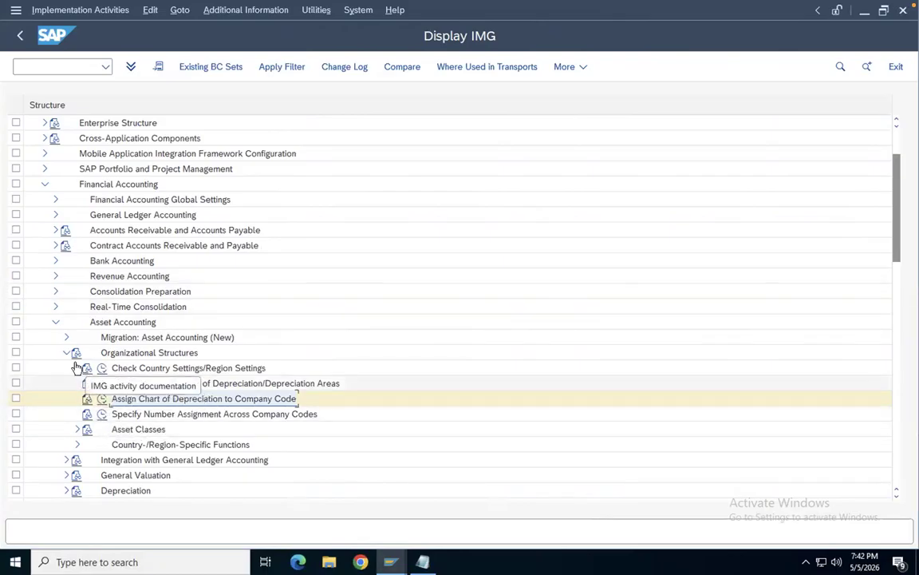
click(67, 353)
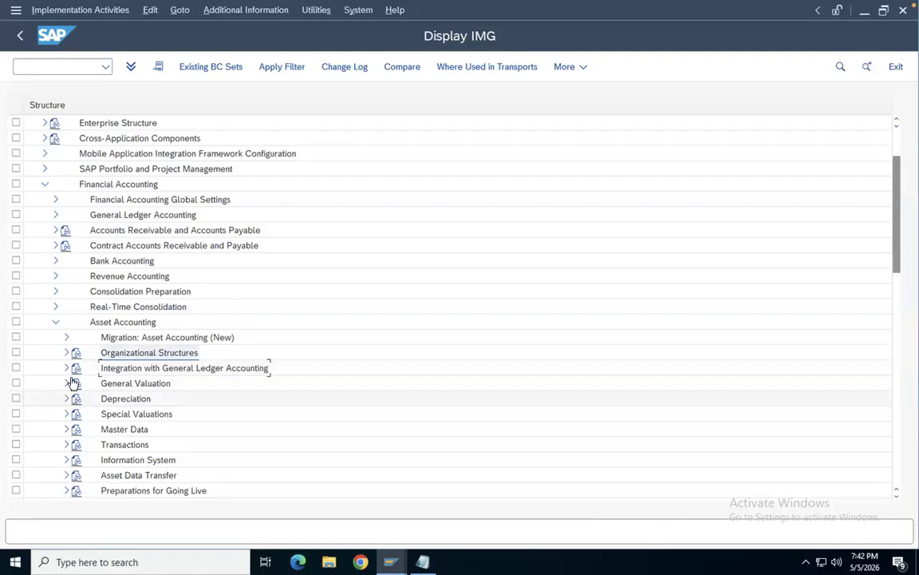
click(66, 352)
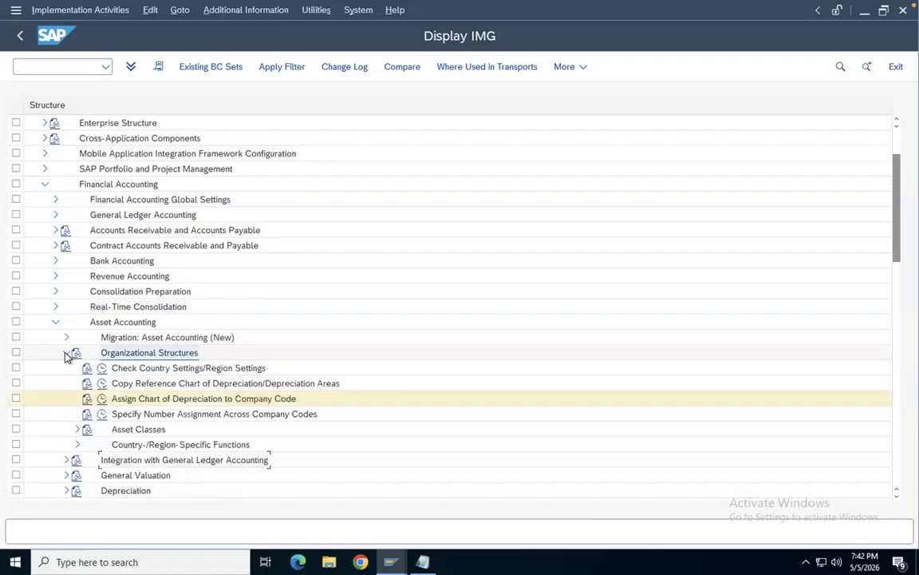
click(78, 429)
scroll(230, 327, down, 6)
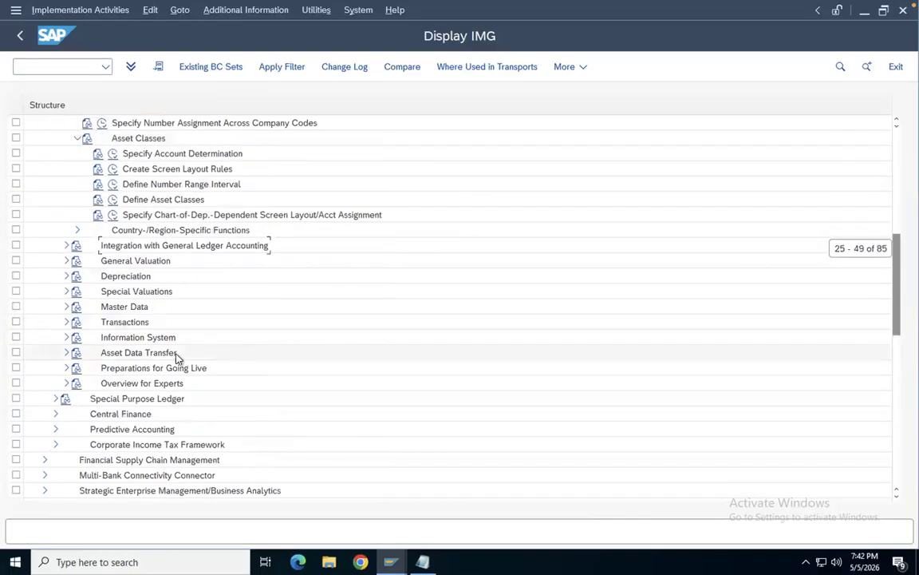
- Look up account determination DDMM under Specify Account Determination and return to the IMG structure
click(114, 154)
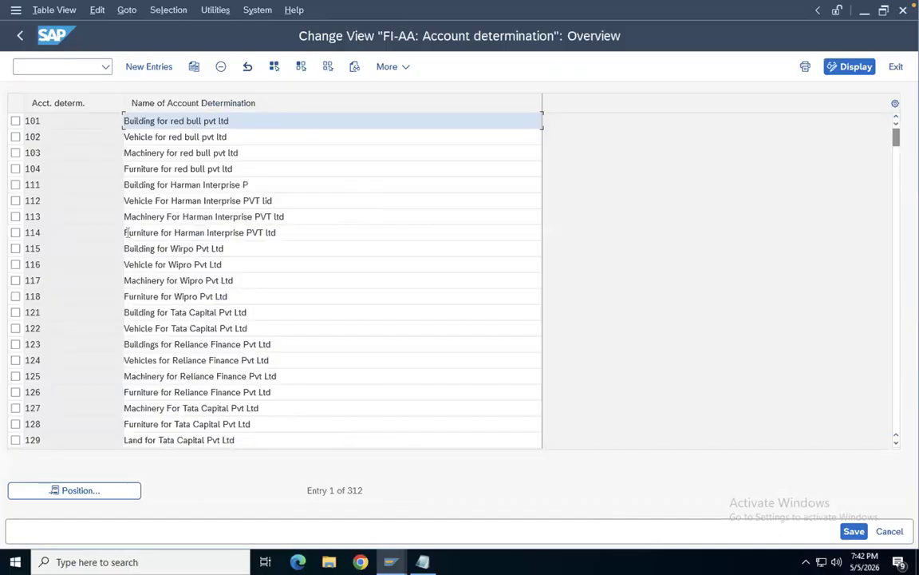
click(97, 492)
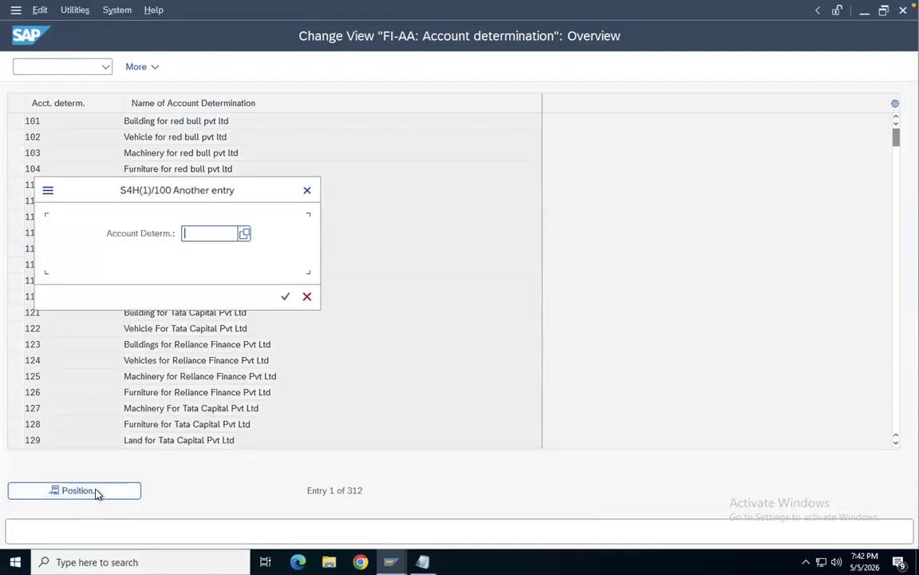
text(DDMM)
key(Return)
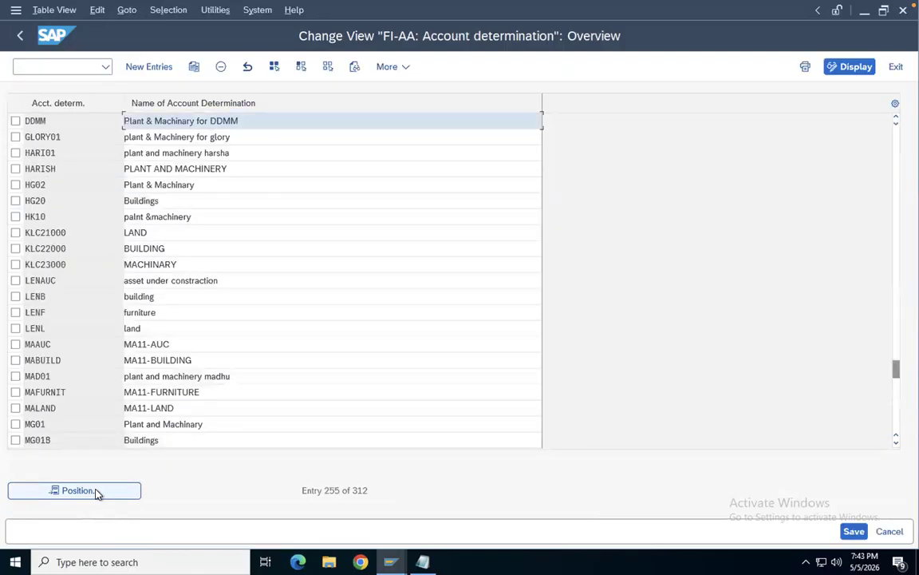
click(87, 121)
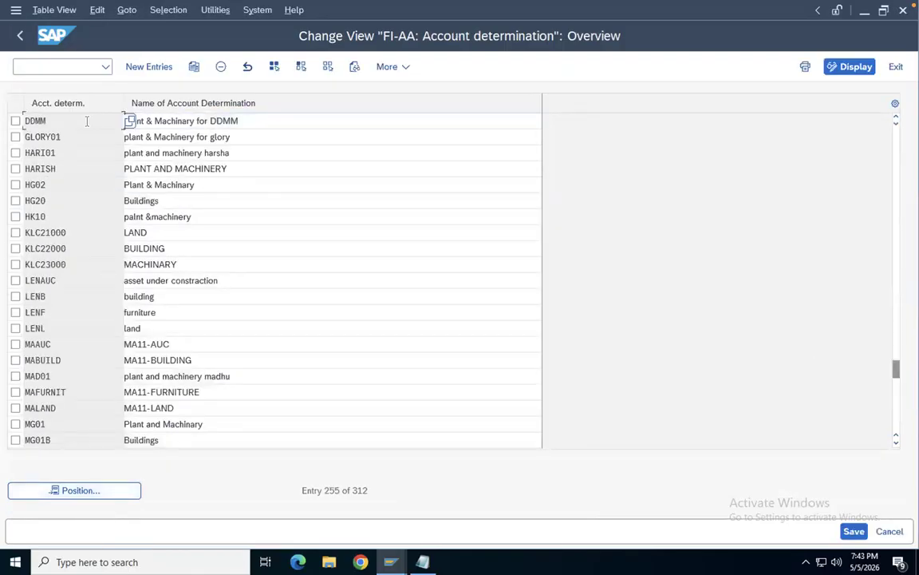
double_click(87, 122)
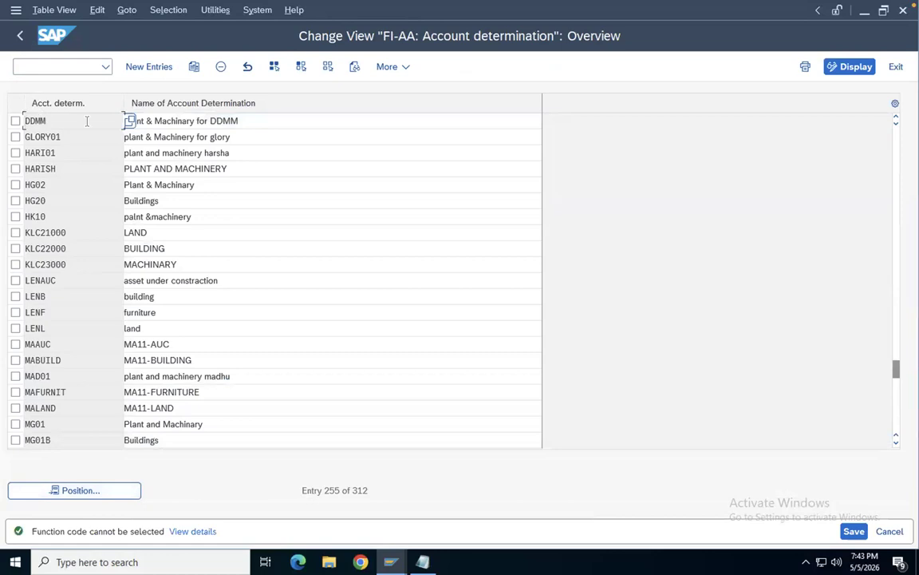
click(20, 38)
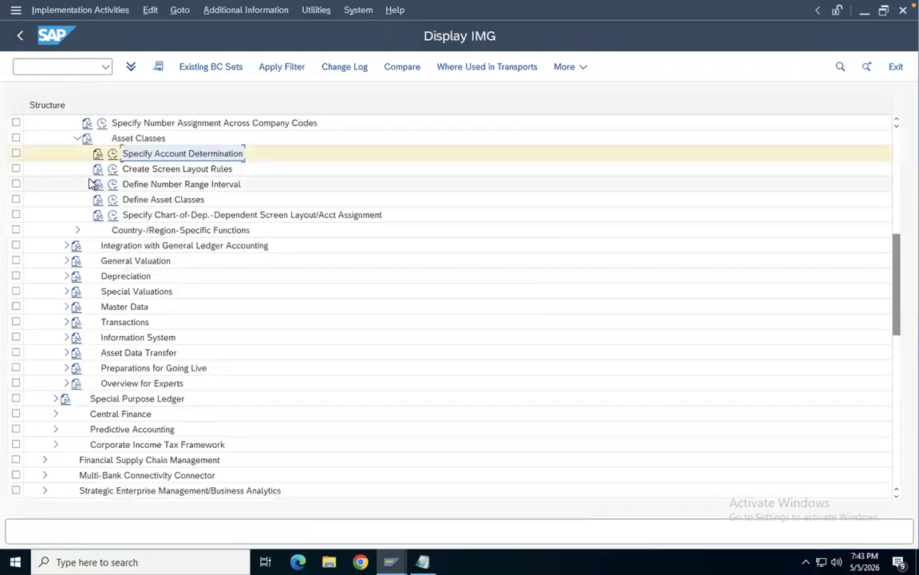
- Look up screen layout rule DDMM under Create Screen Layout Rules and return to the IMG structure
click(113, 170)
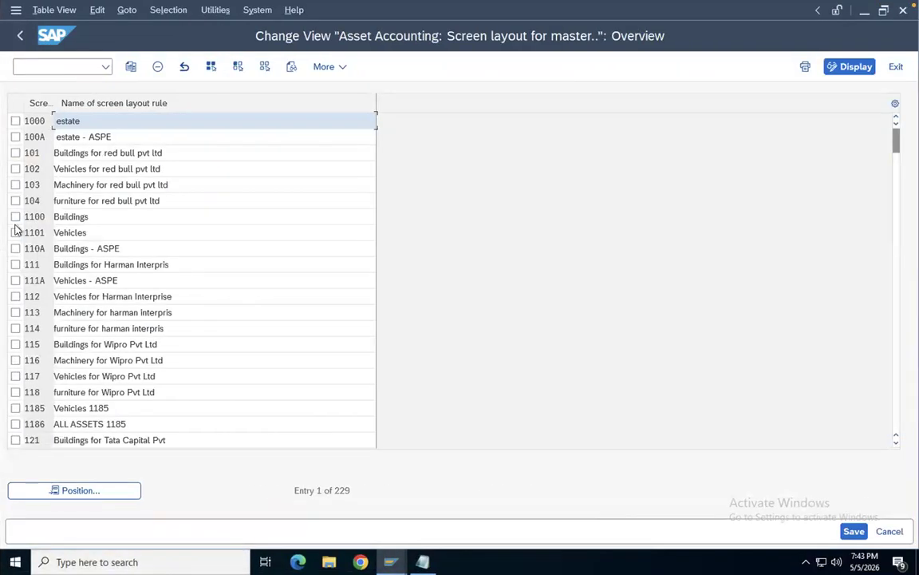
click(116, 490)
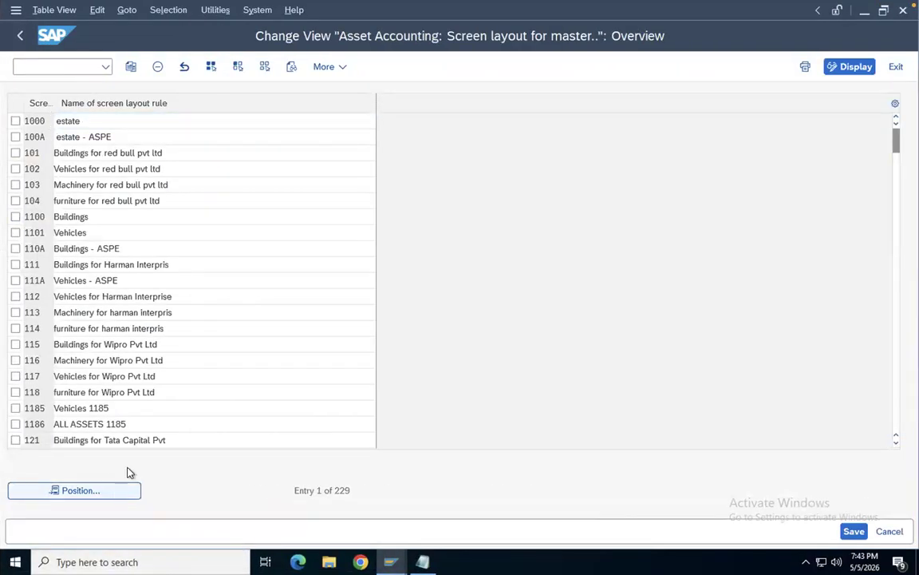
text(DDMM)
key(Return)
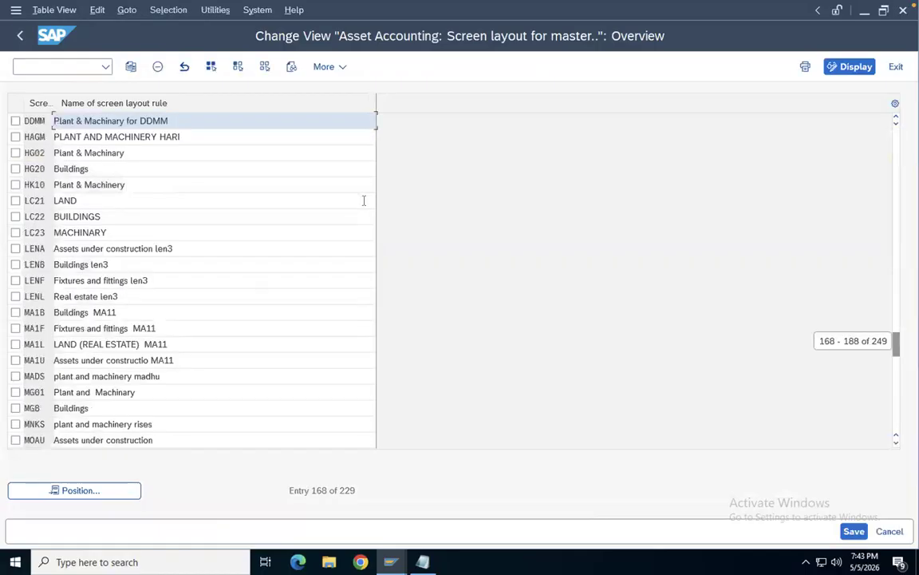
click(21, 36)
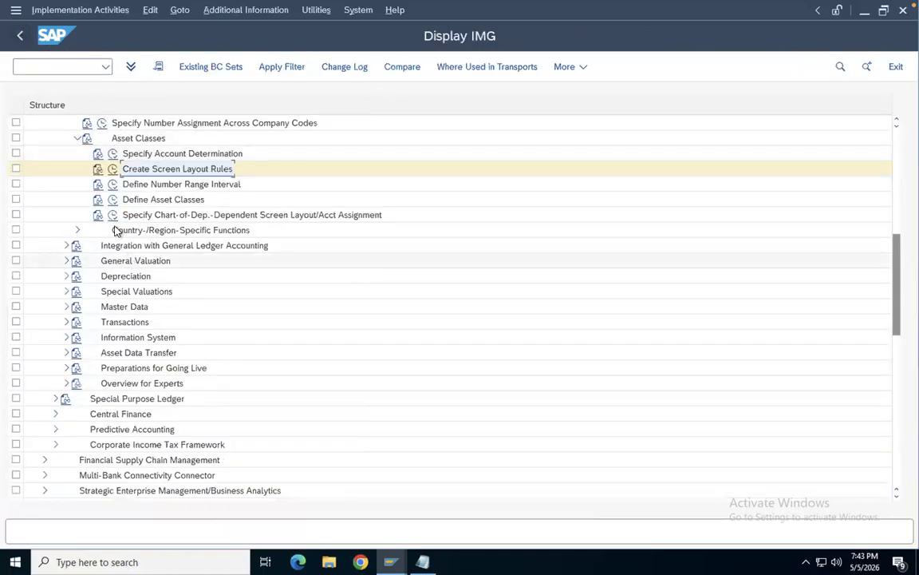
- Display the asset number range intervals for company code DDMM, reviewing the from number, to number and status, and return to the IMG
click(112, 185)
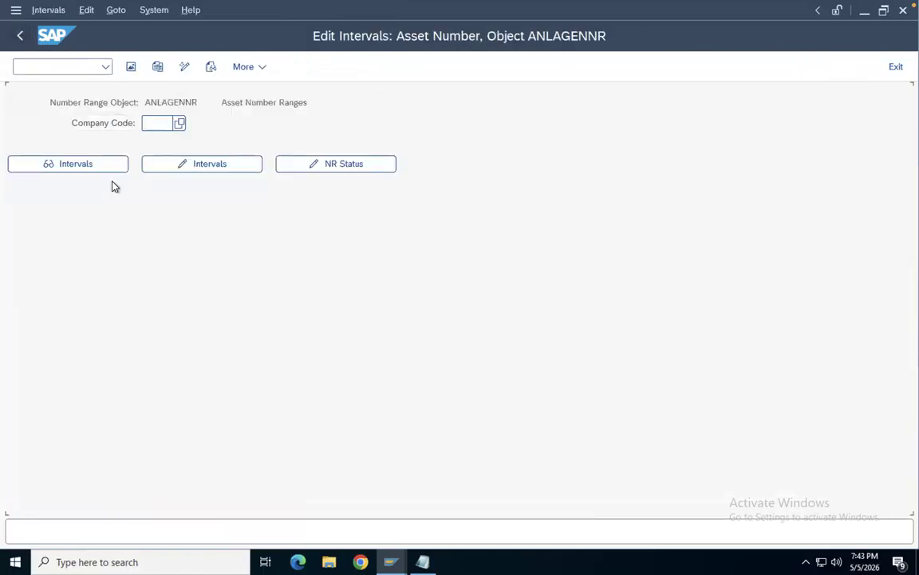
text(DD)
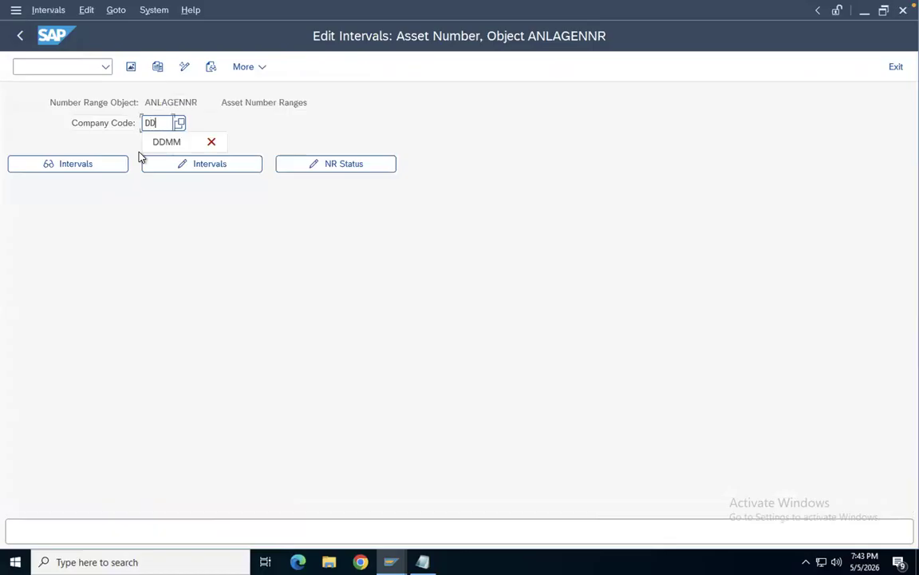
text(MM)
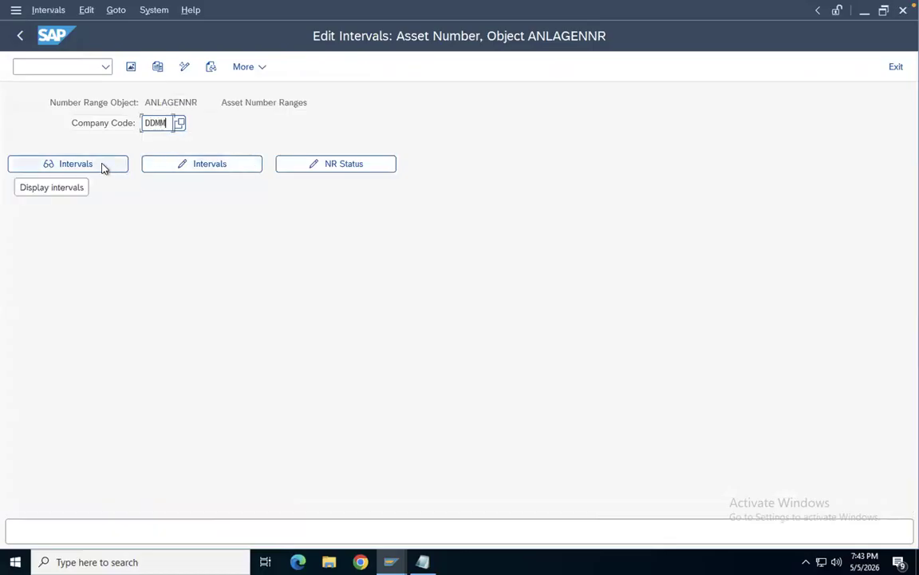
click(111, 166)
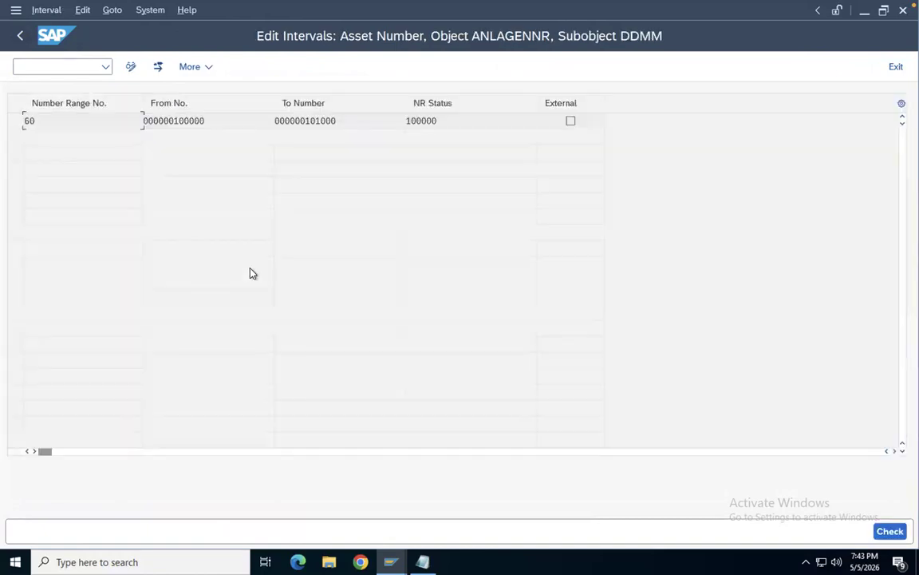
drag(224, 121, 132, 114)
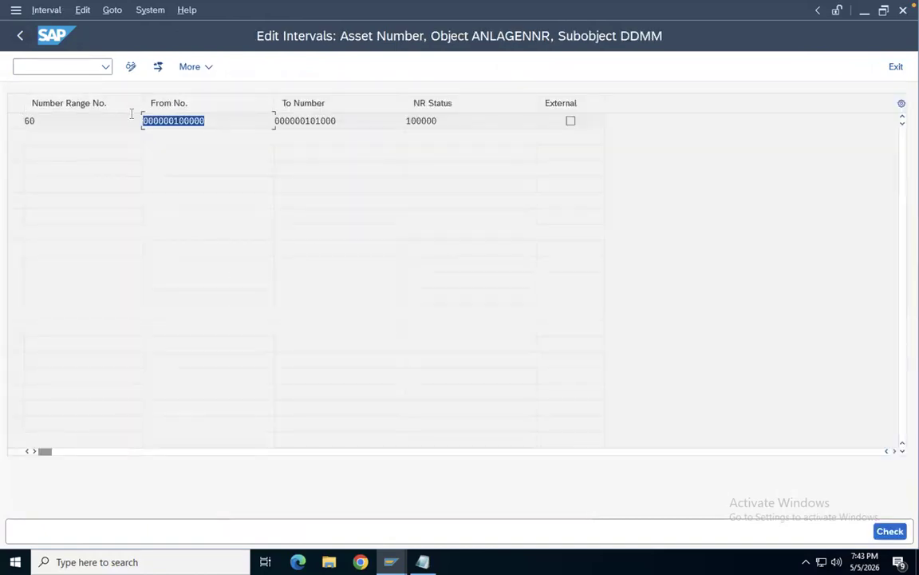
drag(353, 119, 242, 117)
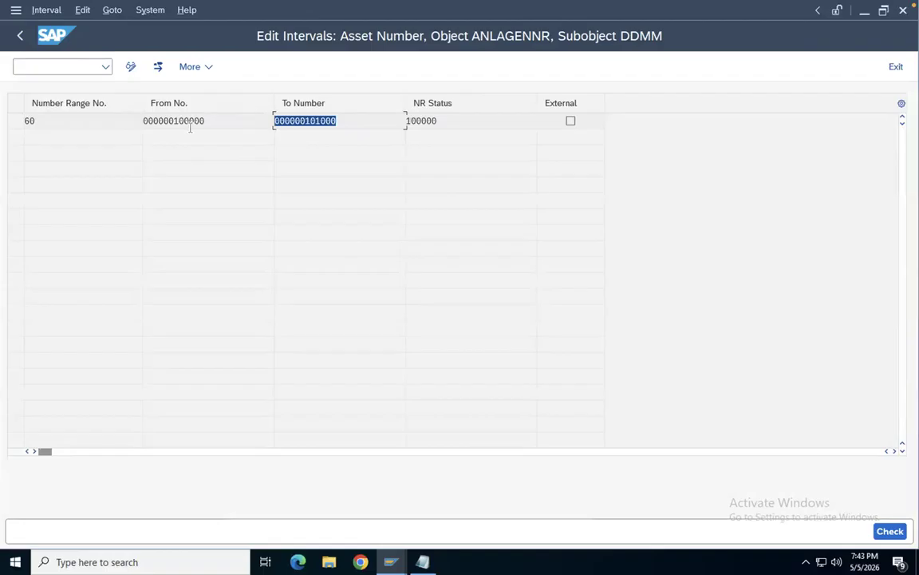
drag(438, 121, 372, 119)
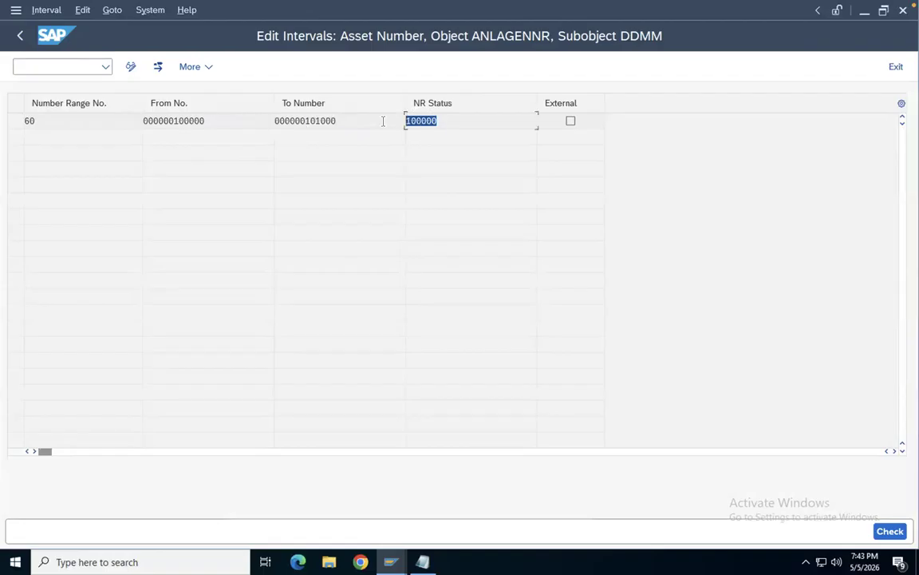
click(19, 36)
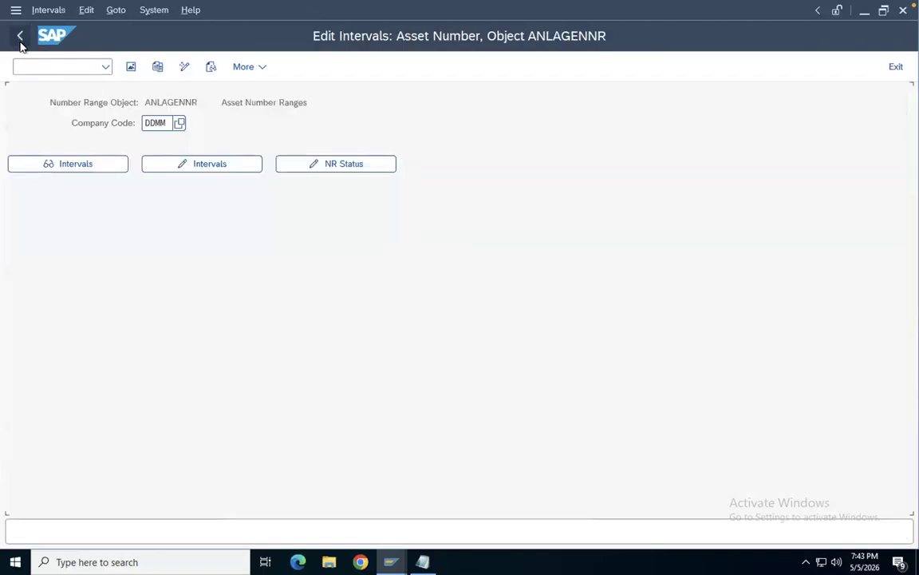
click(20, 36)
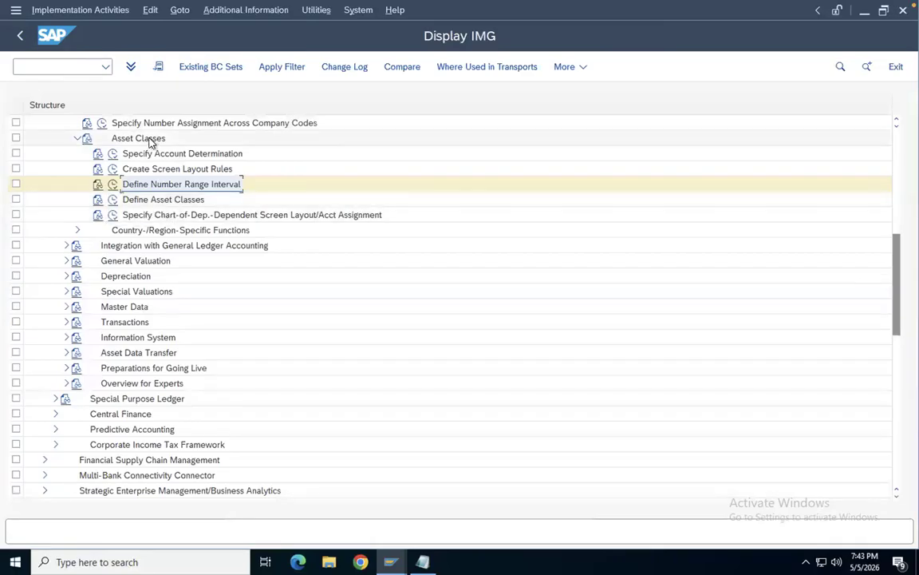
- Browse the standard entries under Define Asset Classes, locate asset class DDMM and return to the IMG structure
double_click(158, 201)
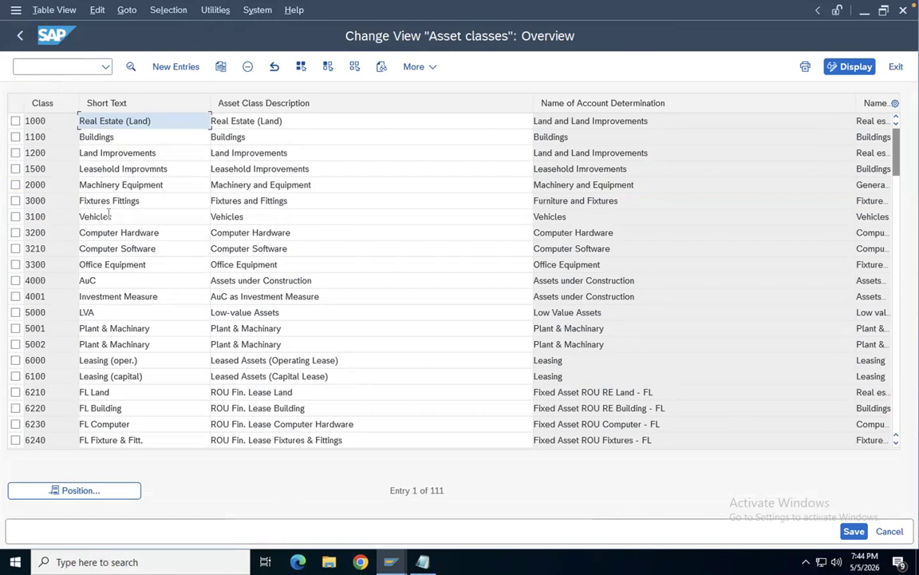
drag(74, 216, 68, 238)
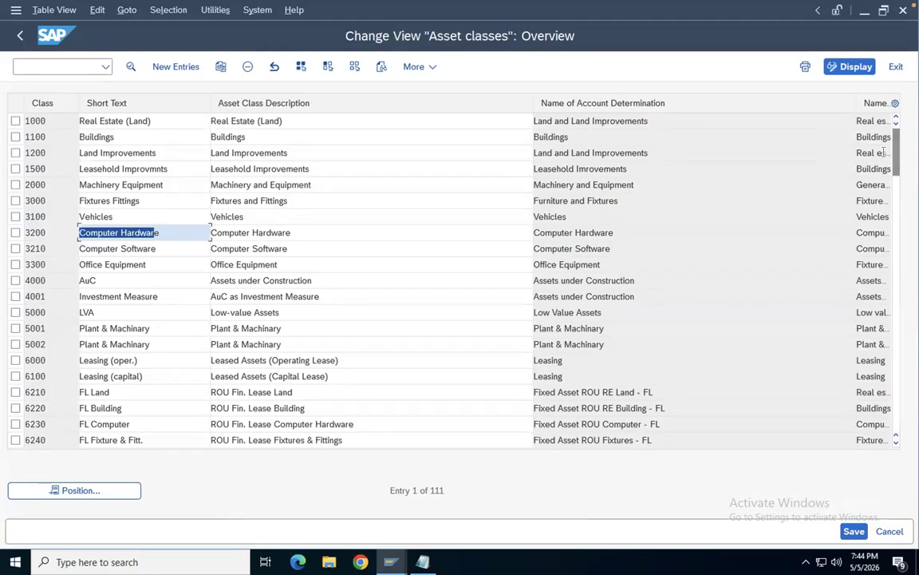
drag(895, 162, 897, 190)
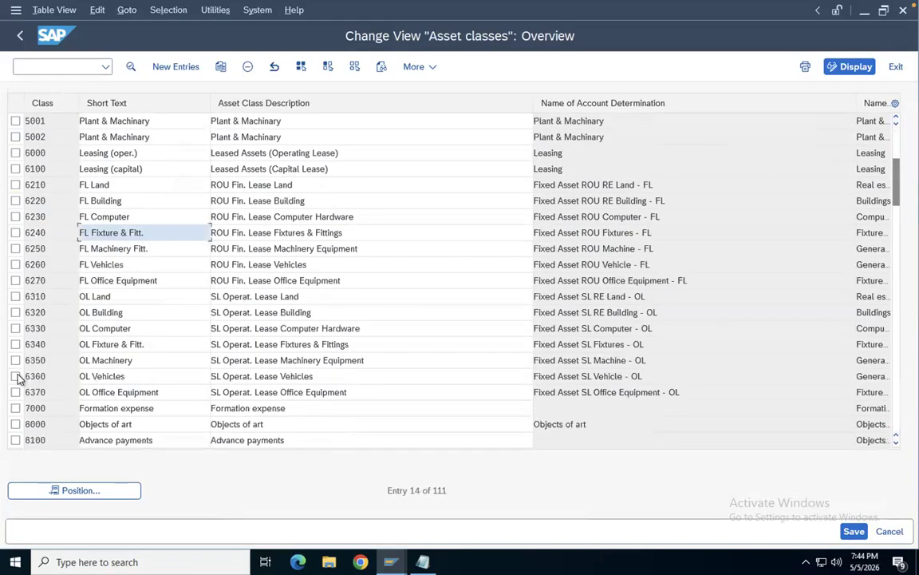
click(114, 492)
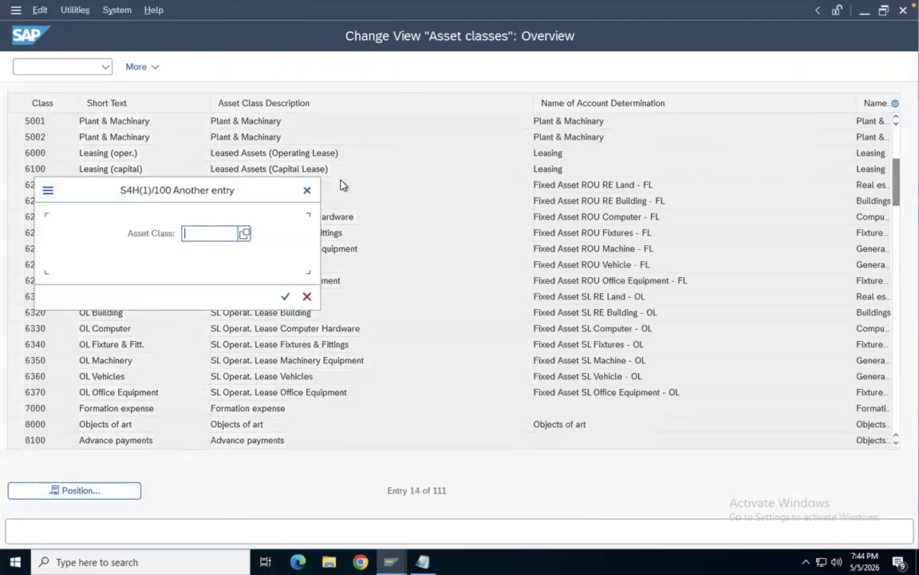
text(DDMM)
key(Return)
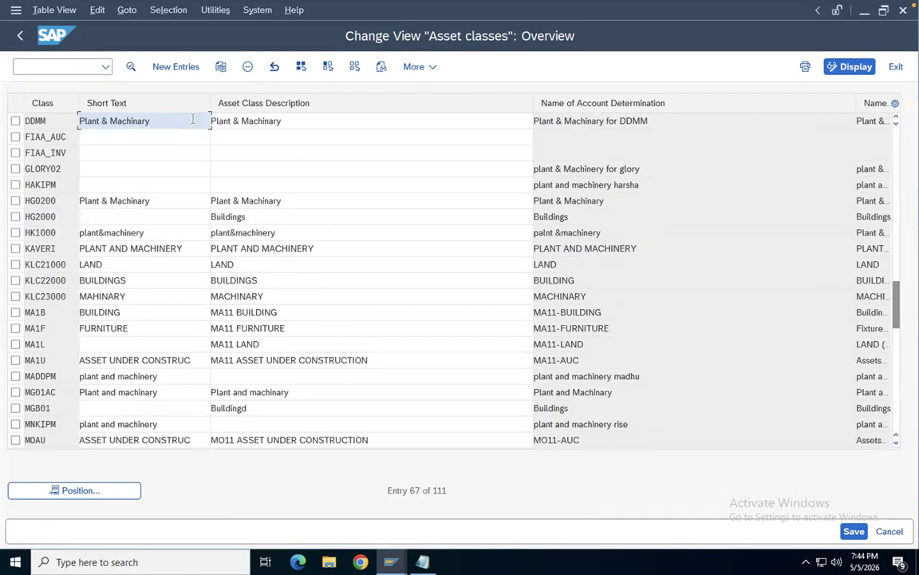
click(20, 36)
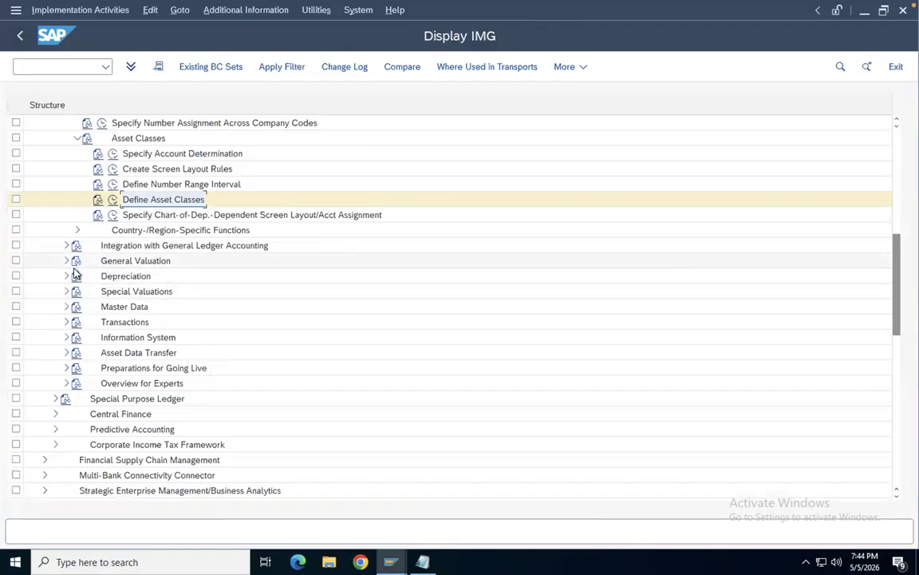
- Reopen Define Asset Classes and examine the details of asset class DDMM, including its account determination, screen layout rule and number range
click(77, 139)
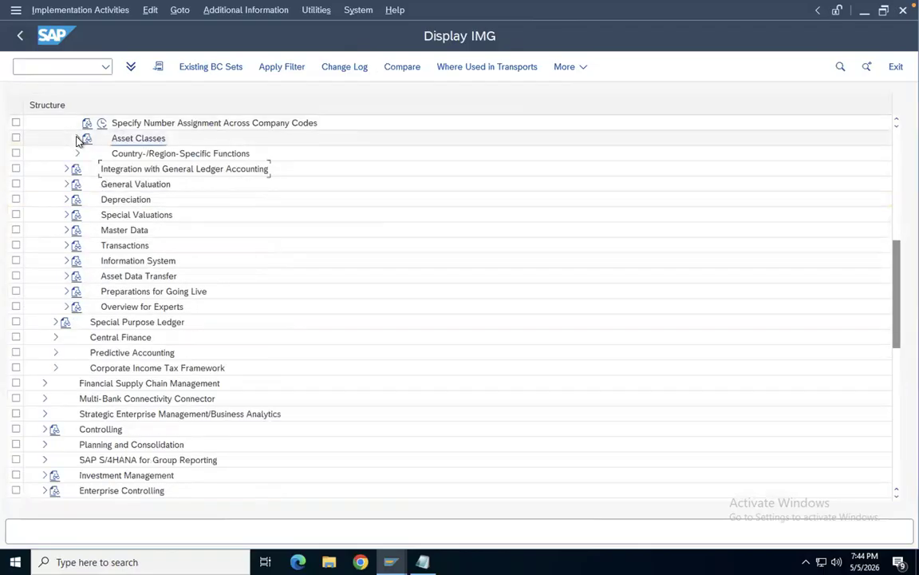
click(76, 139)
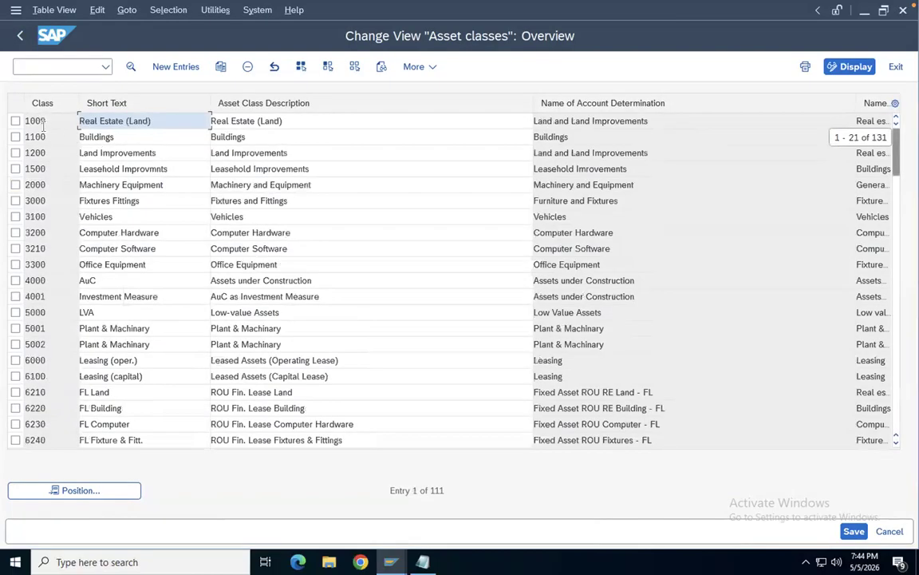
double_click(39, 122)
click(20, 35)
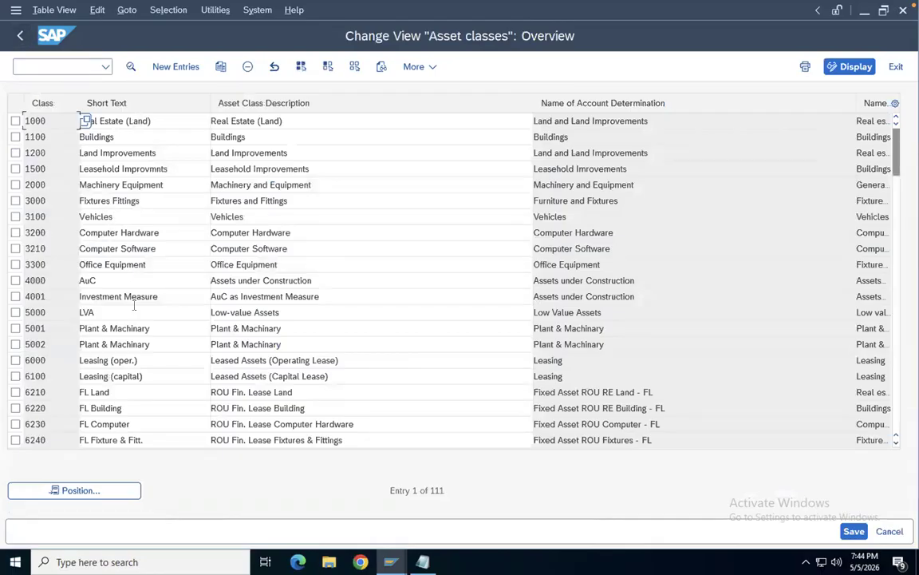
click(123, 490)
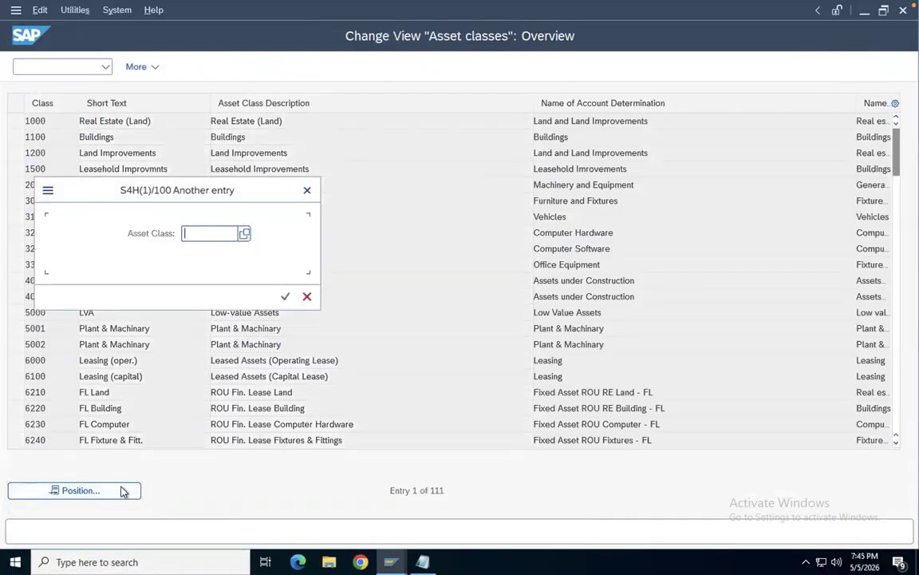
text(ddmm)
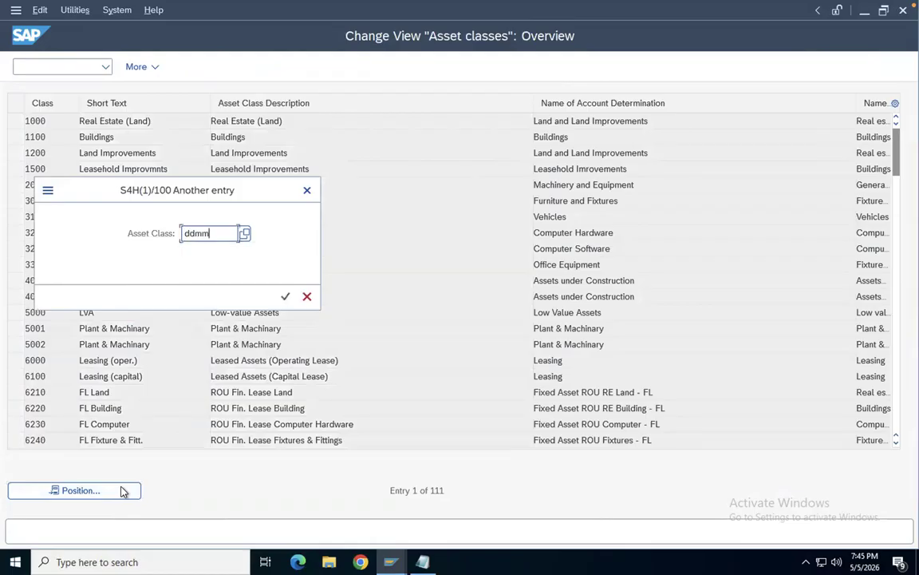
key(Return)
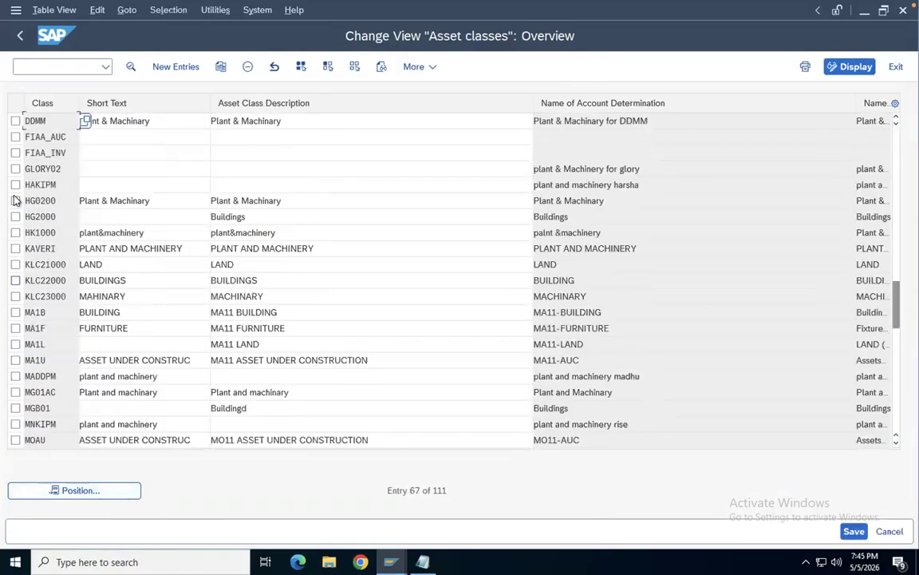
double_click(62, 122)
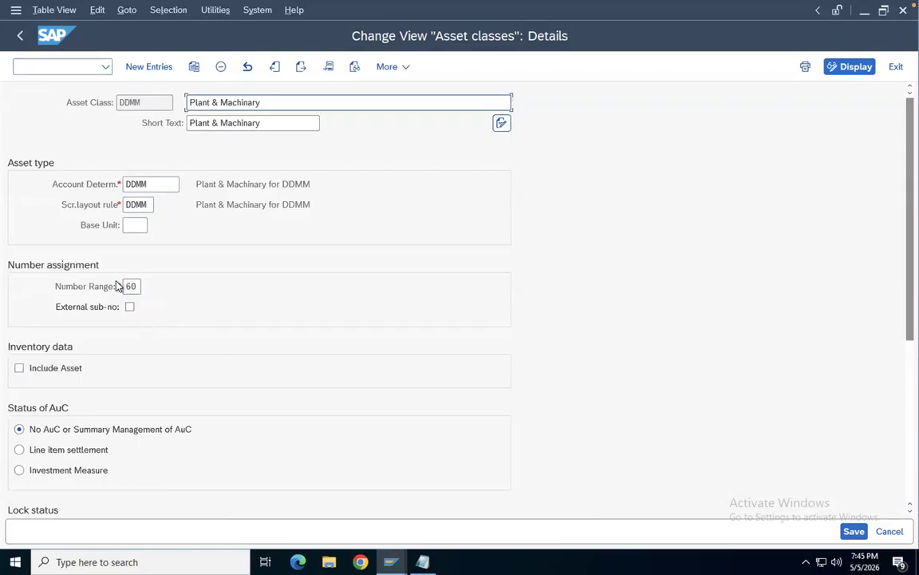
click(20, 35)
click(22, 35)
- Recheck company code DDMM's number range number under Define Number Range Interval and return to the IMG structure
click(114, 185)
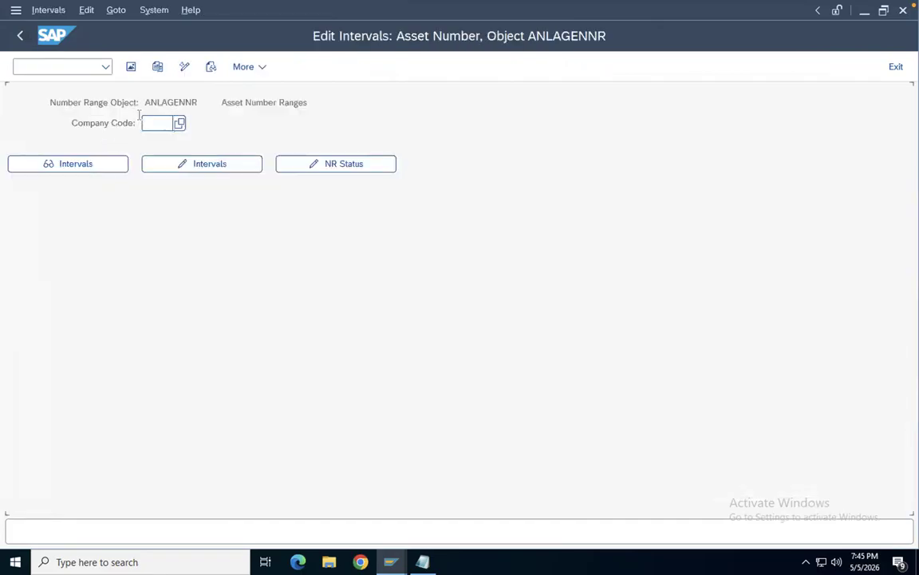
text(ddmm)
key(Return)
click(93, 167)
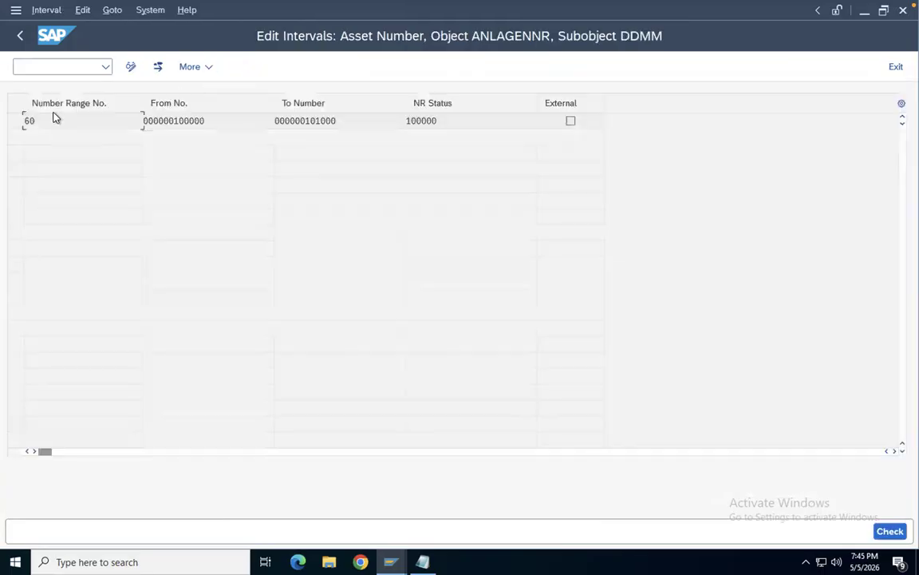
click(21, 36)
click(21, 38)
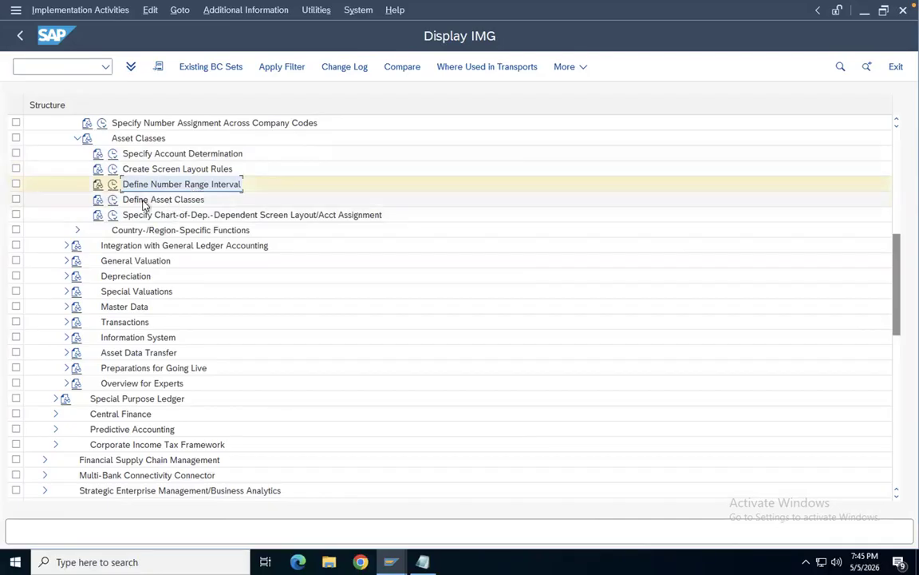
- Collapse Asset Classes, switch to the Pages document and read the core configuration steps from chart of depreciation through Assign G/L Accounts
click(75, 141)
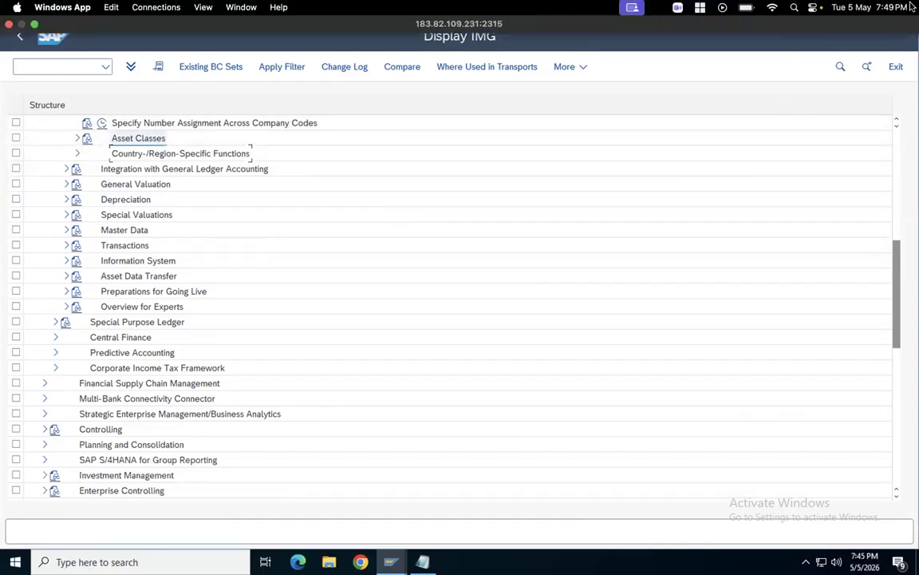
mouse_move(391, 562)
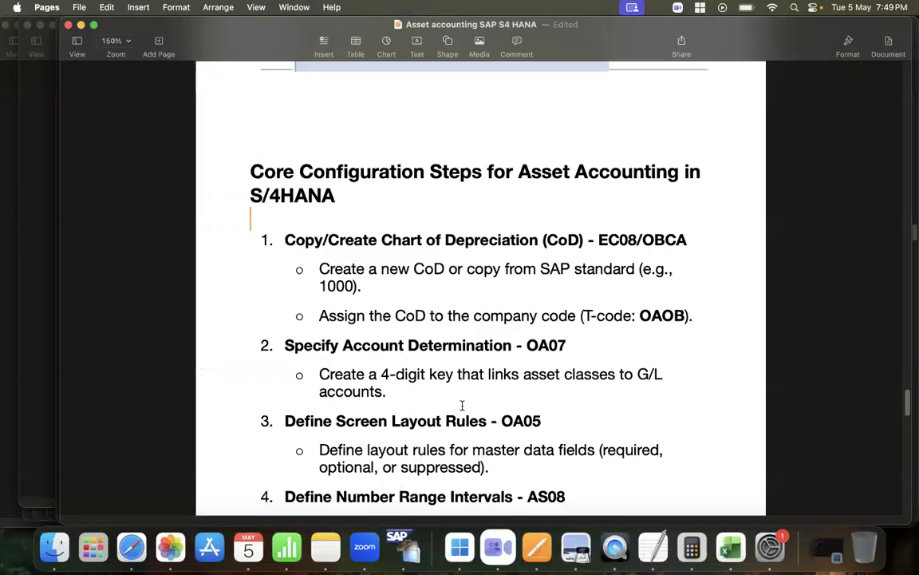
scroll(458, 405, down, 2)
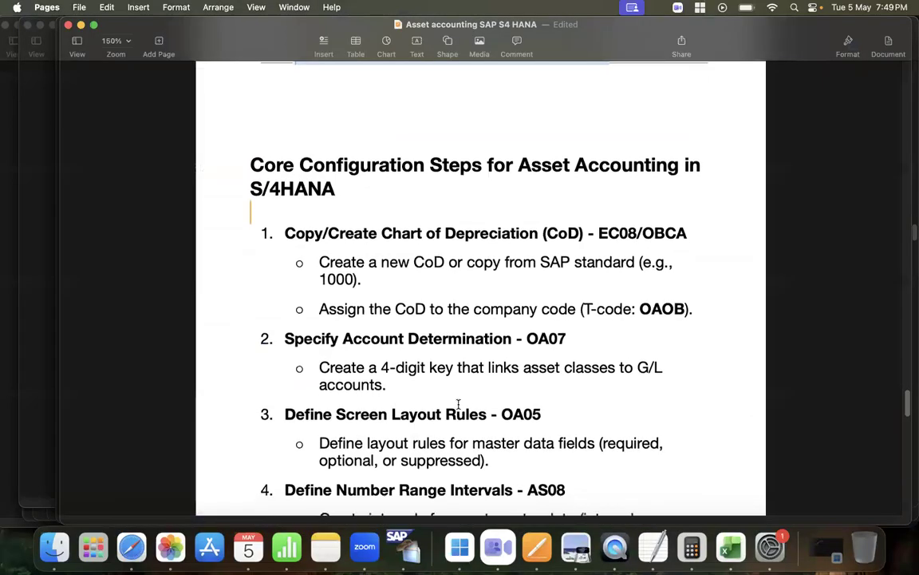
scroll(458, 404, down, 3)
scroll(458, 405, down, 5)
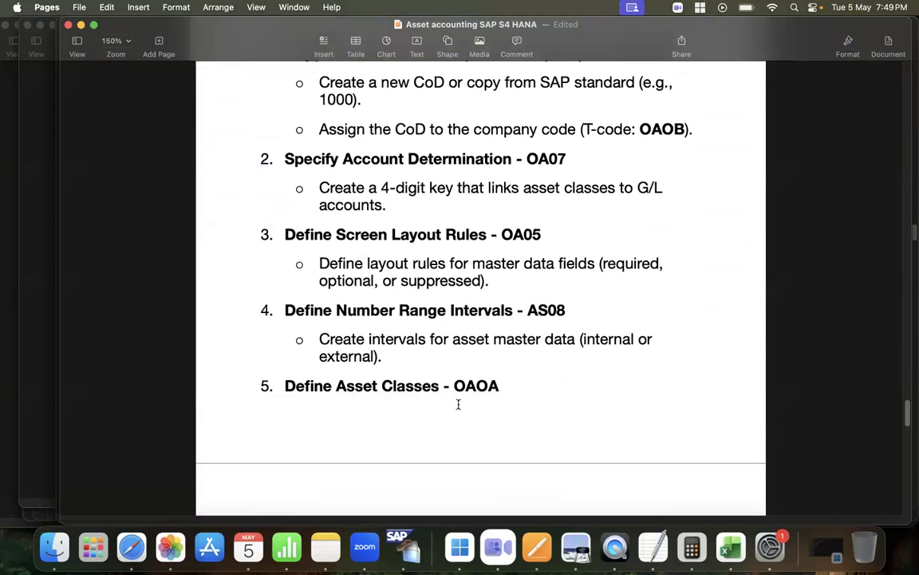
scroll(458, 405, down, 6)
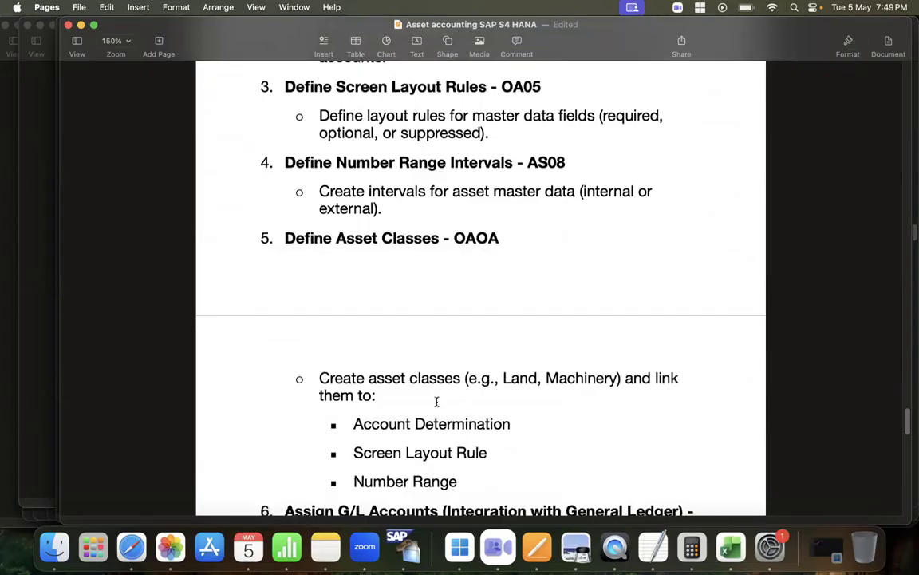
scroll(435, 417, down, 3)
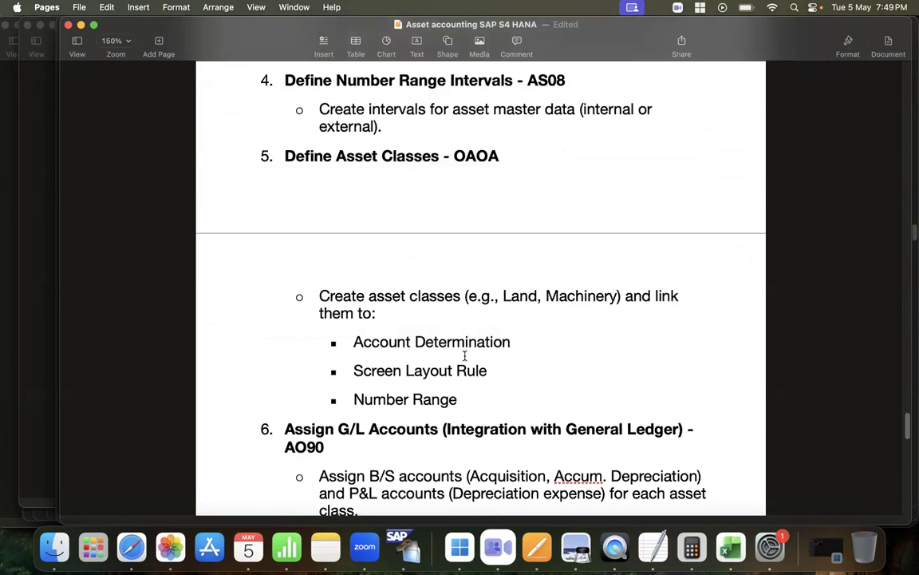
scroll(472, 312, up, 1)
scroll(473, 312, down, 2)
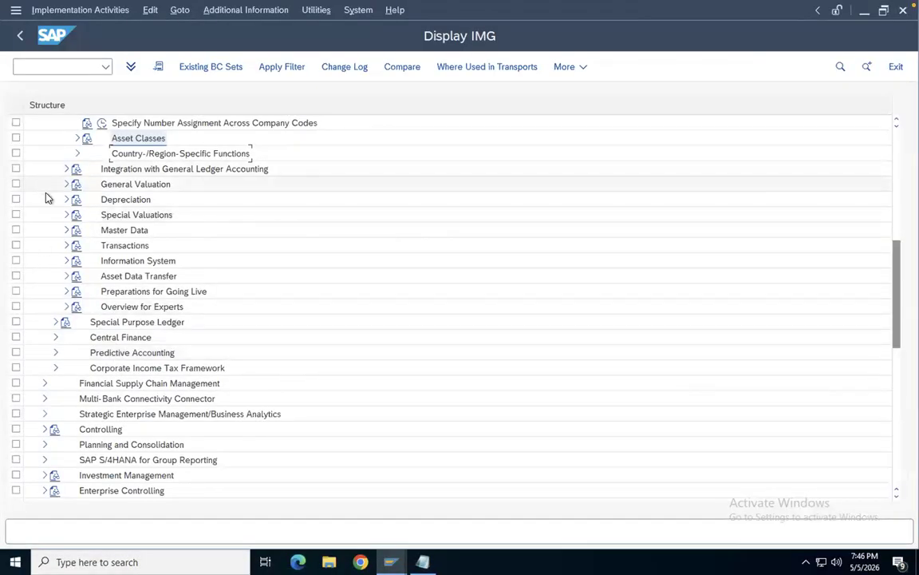
- Return to the SAP IMG and open Assign G/L Accounts under Integration with General Ledger Accounting for chart of depreciation DDMM
scroll(55, 207, down, 1)
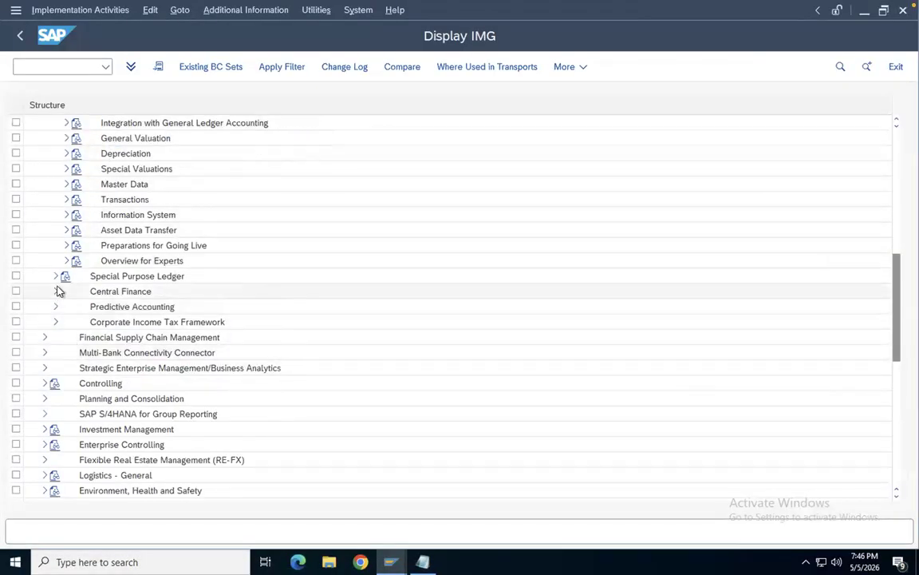
click(65, 124)
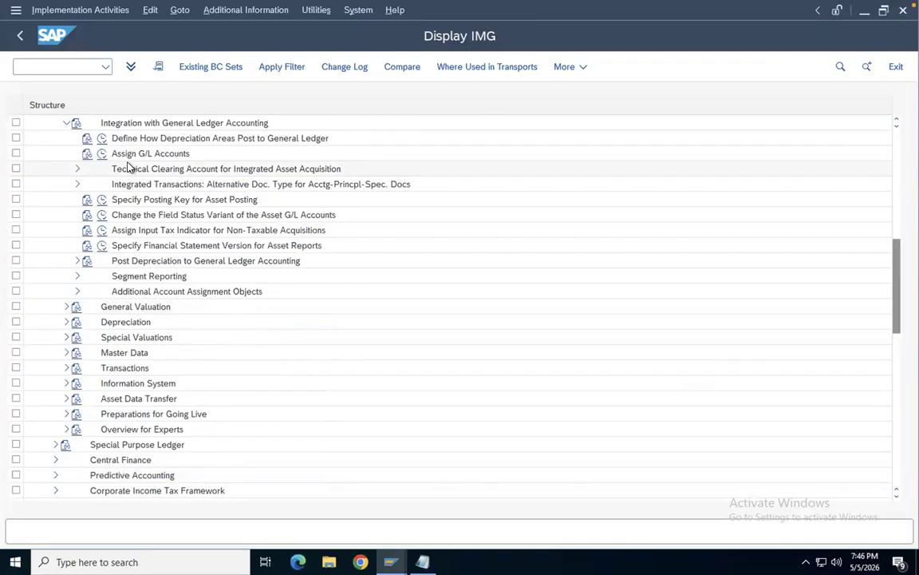
click(102, 153)
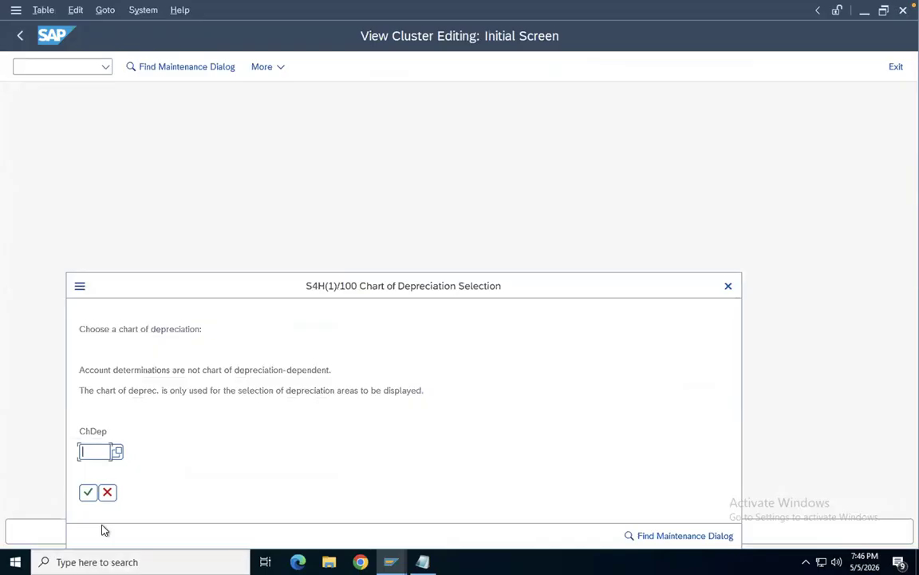
text(ddmm)
key(Return)
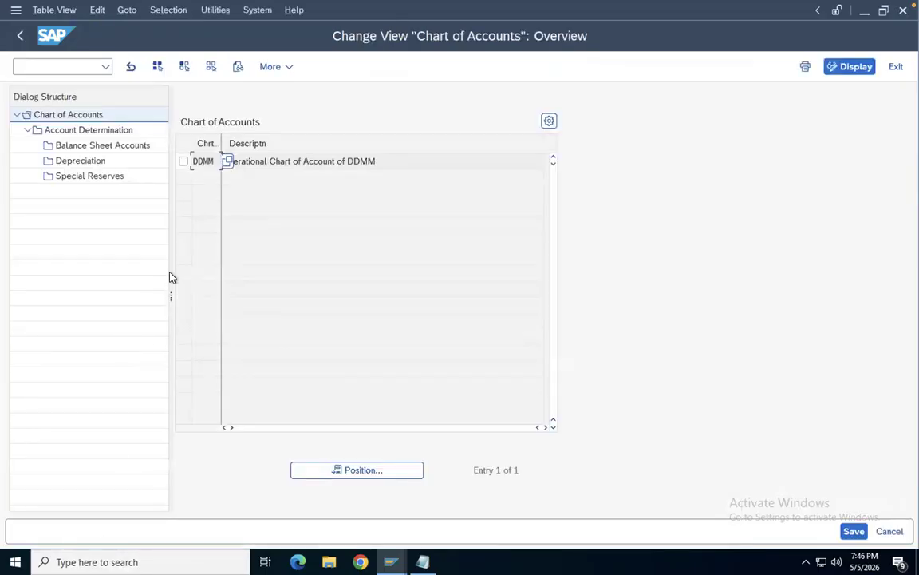
- Widen the Dialog Structure area and the chart of accounts column, and display the account determinations for chart of accounts DDMM
drag(170, 198, 187, 197)
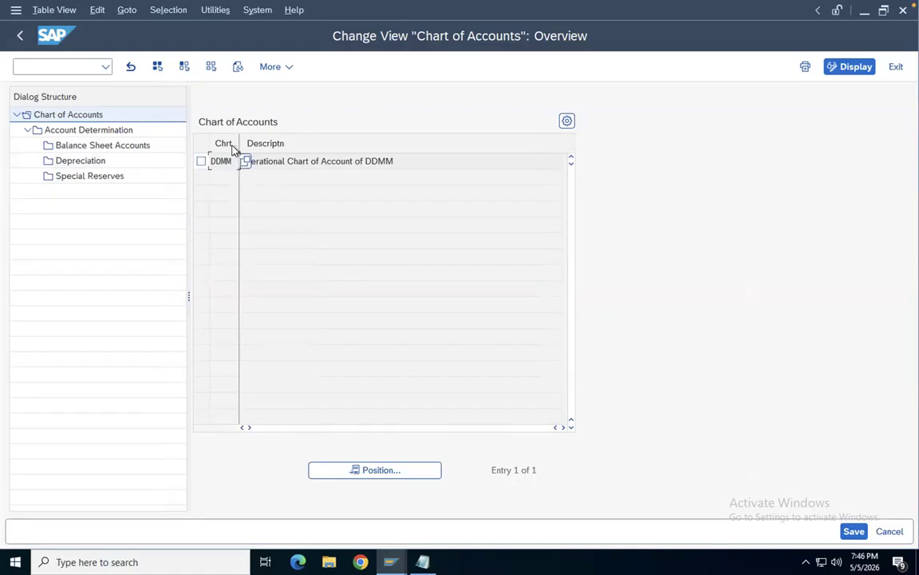
drag(238, 140, 255, 138)
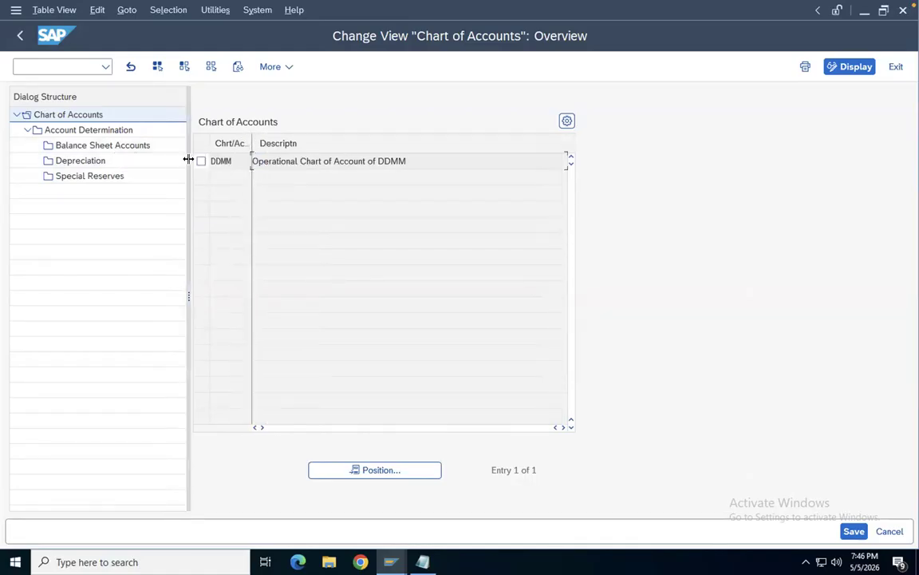
double_click(117, 130)
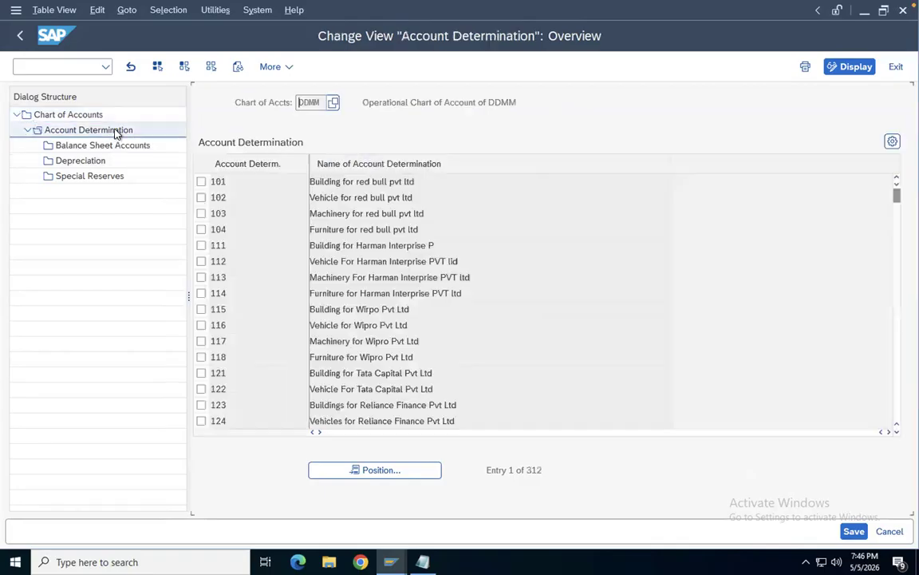
click(372, 470)
text(ddmm)
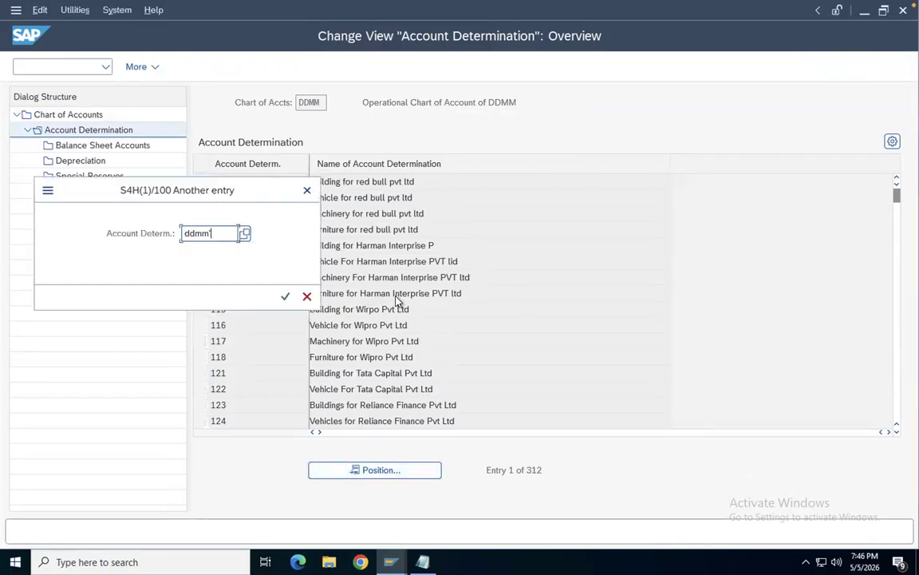
click(285, 296)
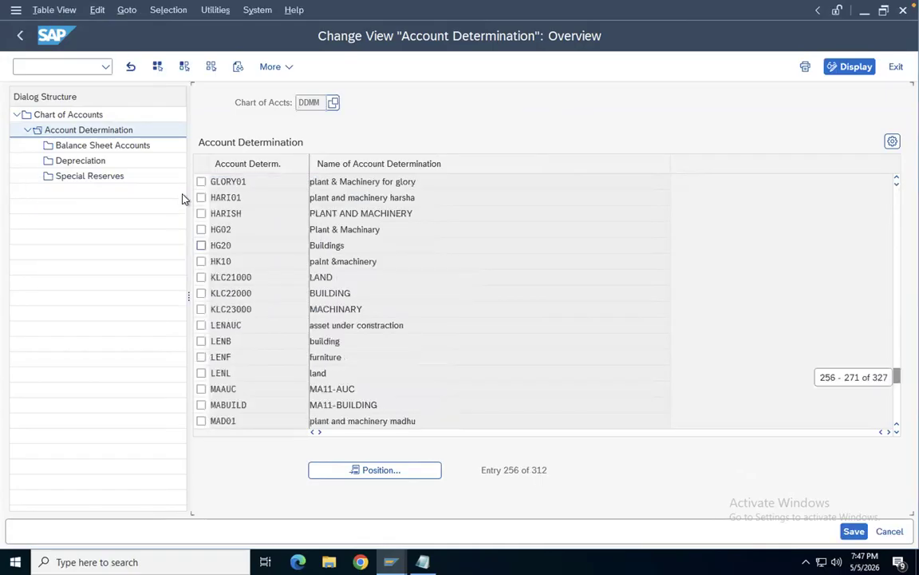
- Position the account determination list at DDMM and select that entry
click(372, 472)
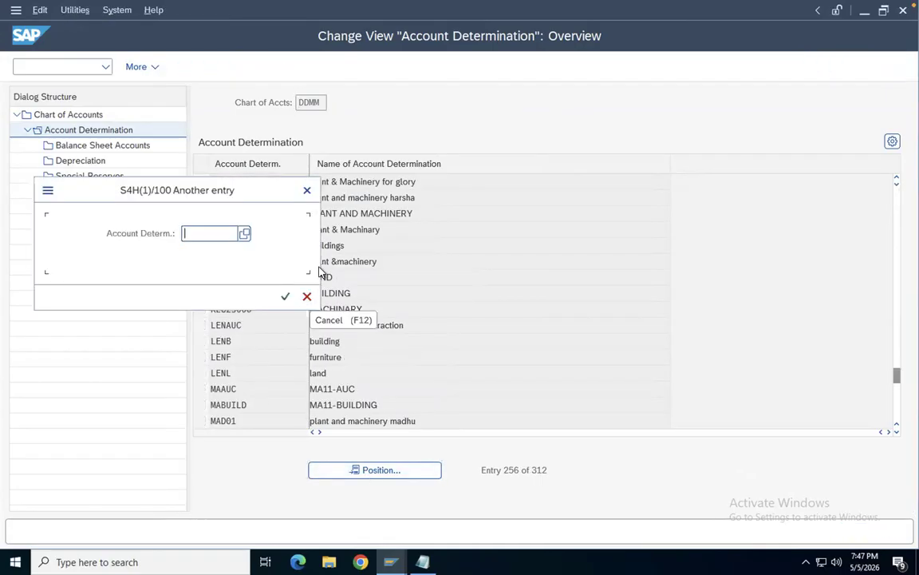
text(ddmm)
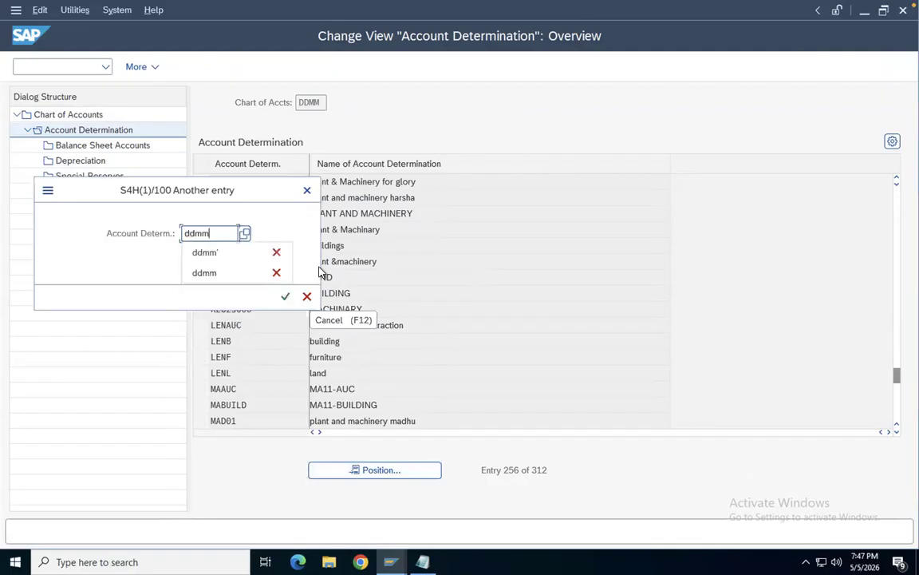
key(Return)
click(202, 182)
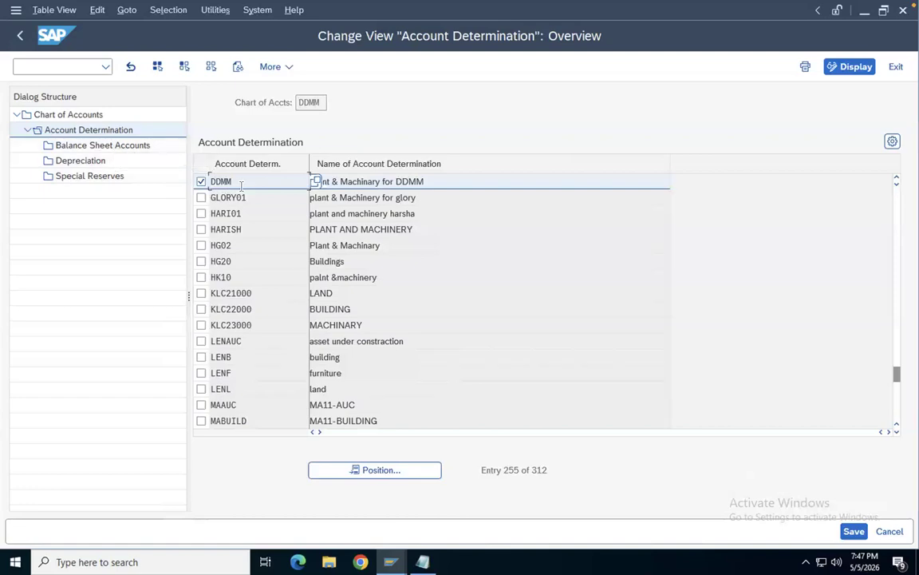
- Open the balance sheet accounts of account determination DDMM and examine the acquisition, retirement, revaluation and other account assignments
click(122, 151)
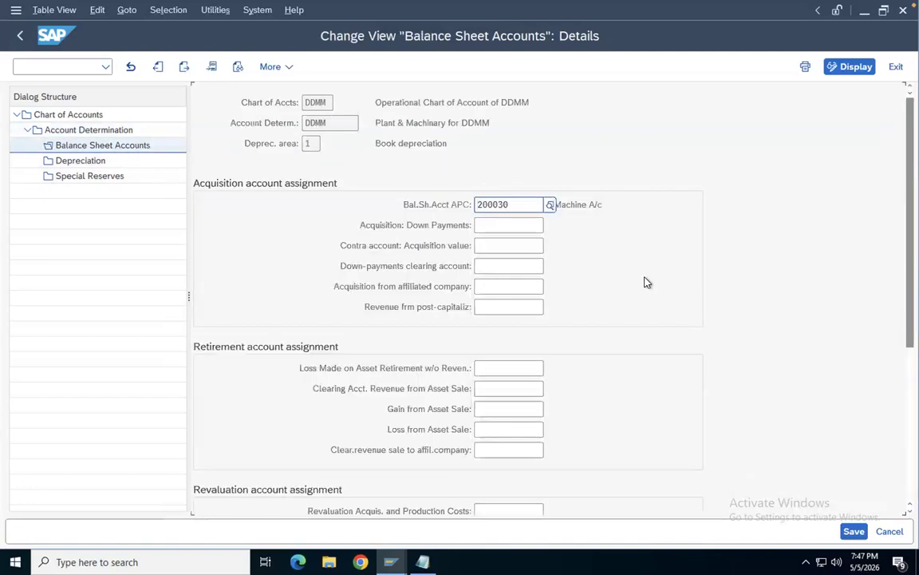
click(608, 207)
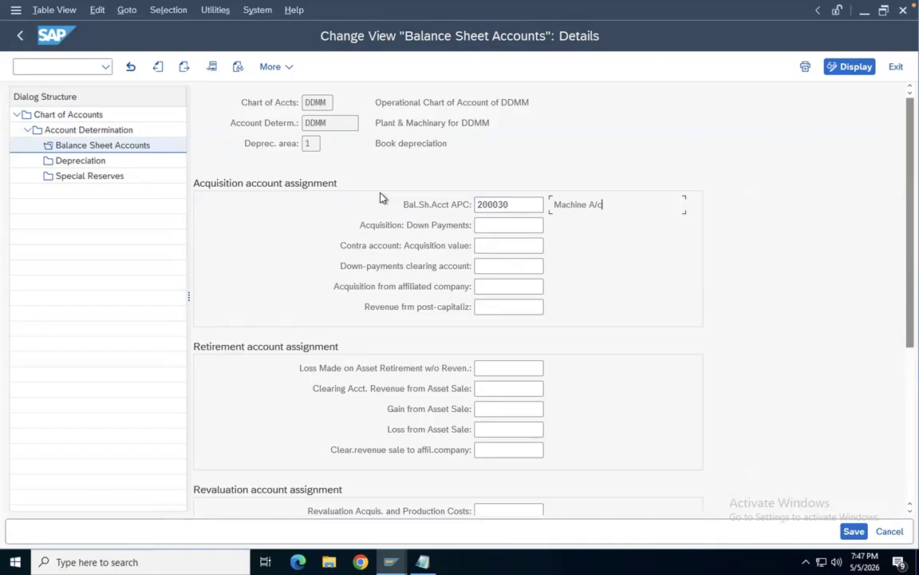
click(507, 204)
scroll(898, 352, down, 3)
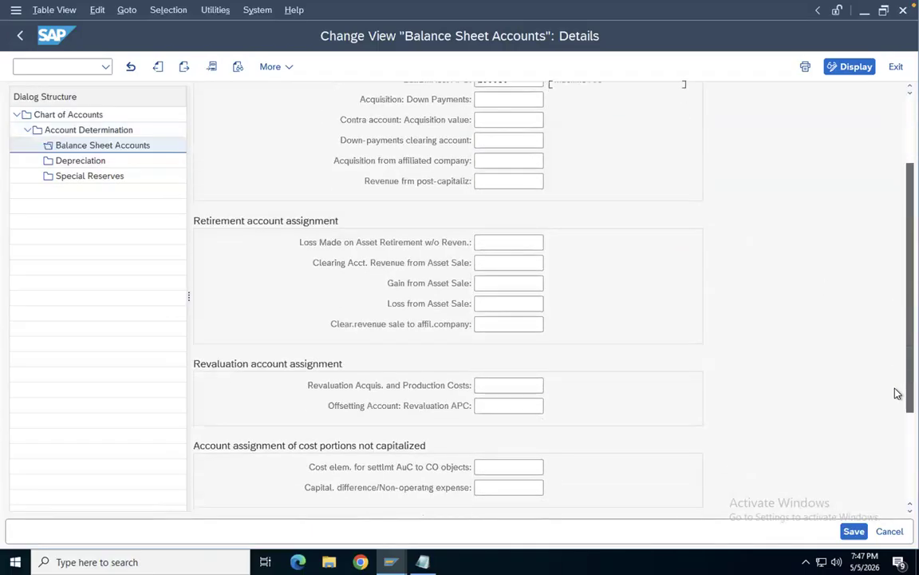
scroll(898, 221, up, 1)
scroll(897, 221, up, 2)
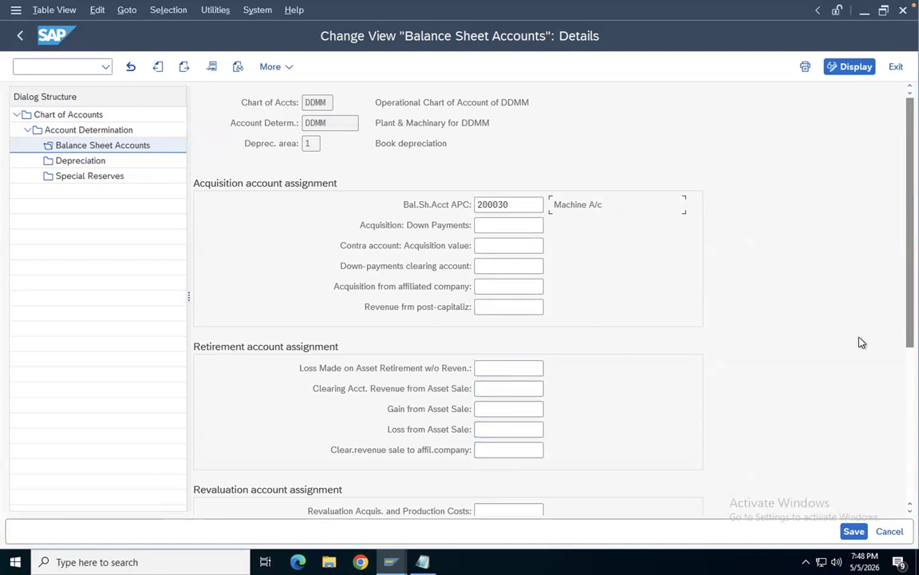
scroll(896, 447, down, 5)
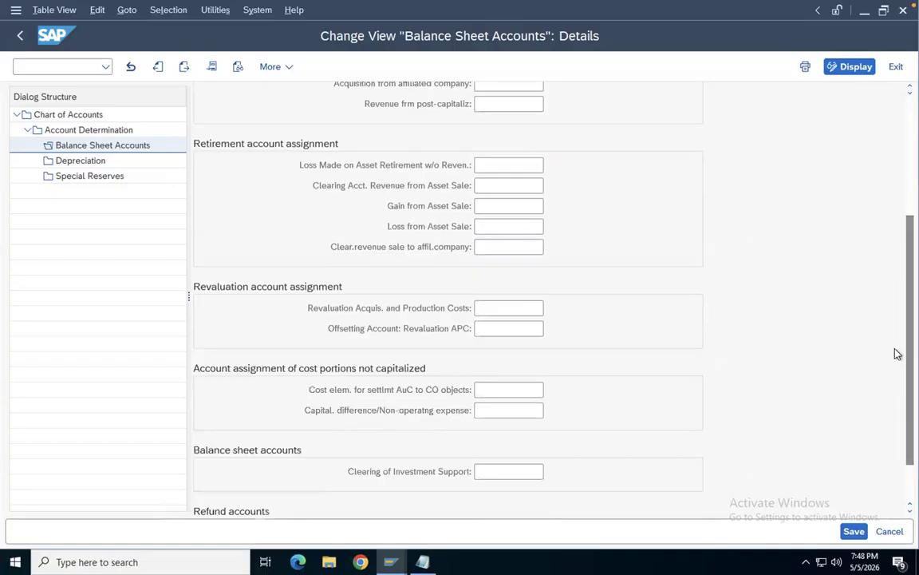
scroll(897, 184, up, 5)
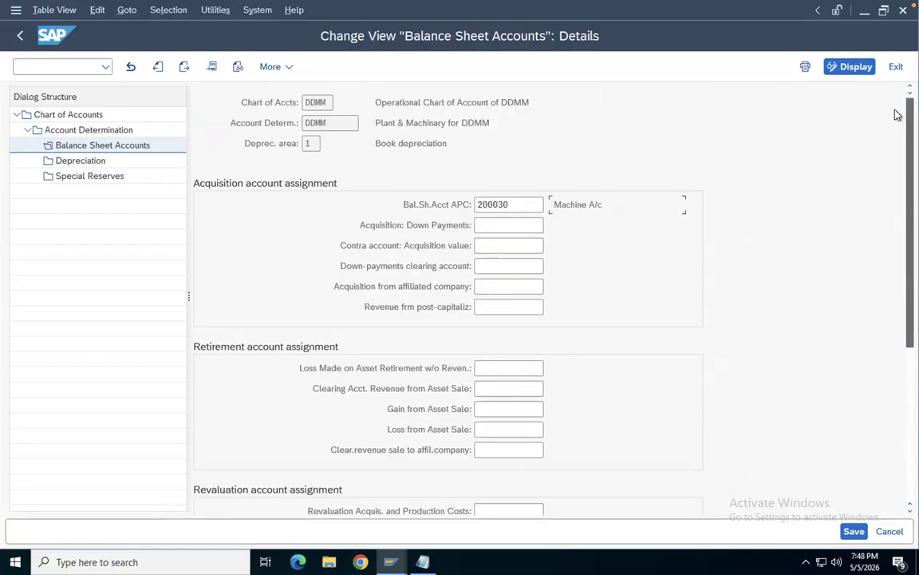
- Open the depreciation accounts of account determination DDMM and examine the accumulated depreciation and expense accounts for ordinary depreciation
double_click(68, 162)
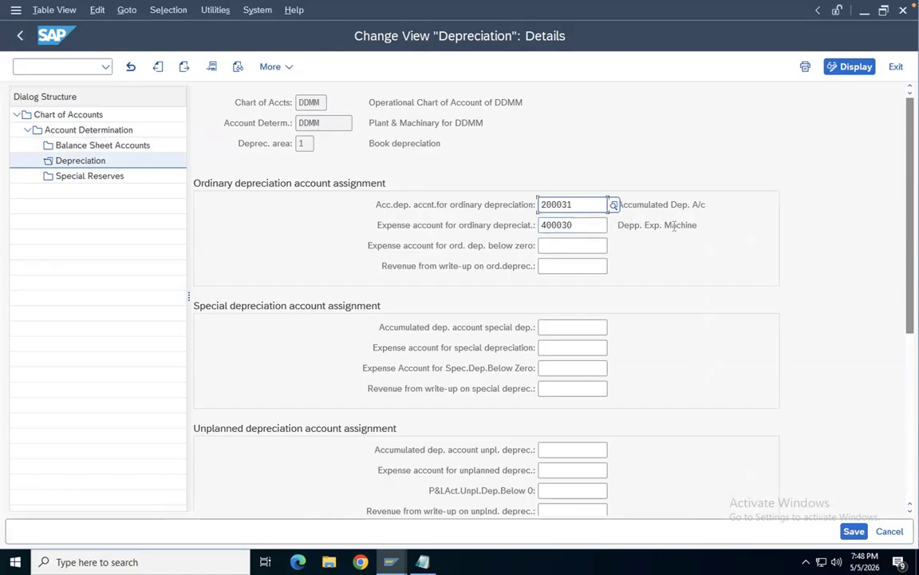
drag(701, 226, 708, 205)
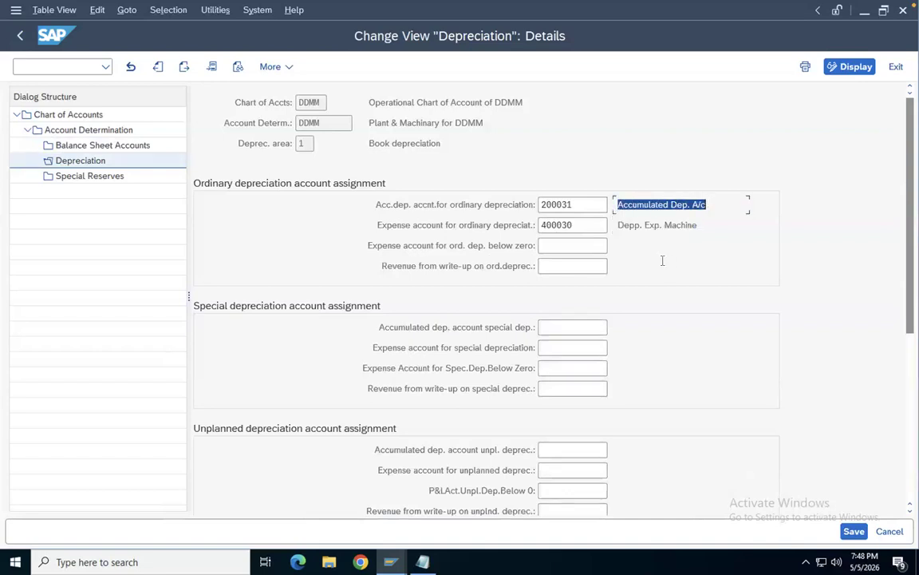
click(585, 225)
- Open transaction FS00 in a new session for central G/L account editing
click(68, 67)
text(/ofss)
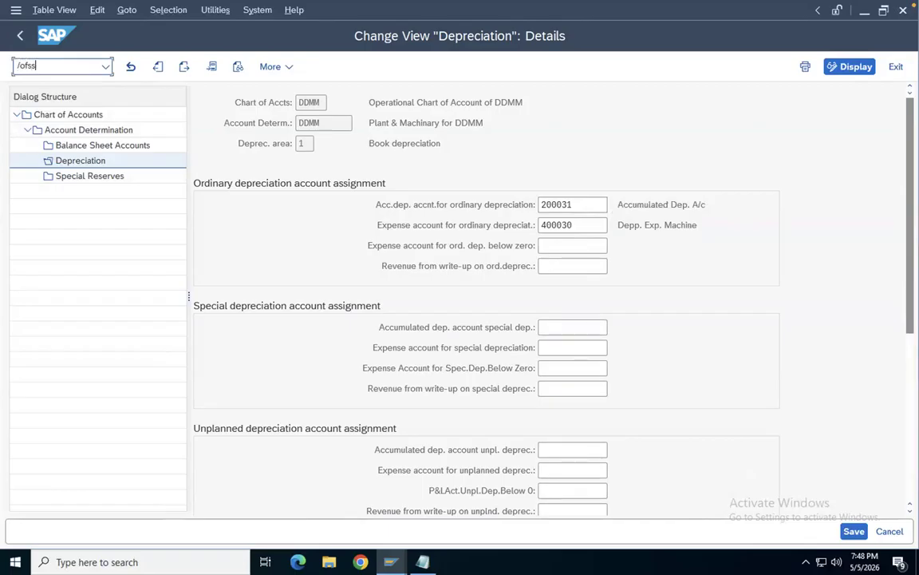
key(BackSpace)
text(00)
key(Return)
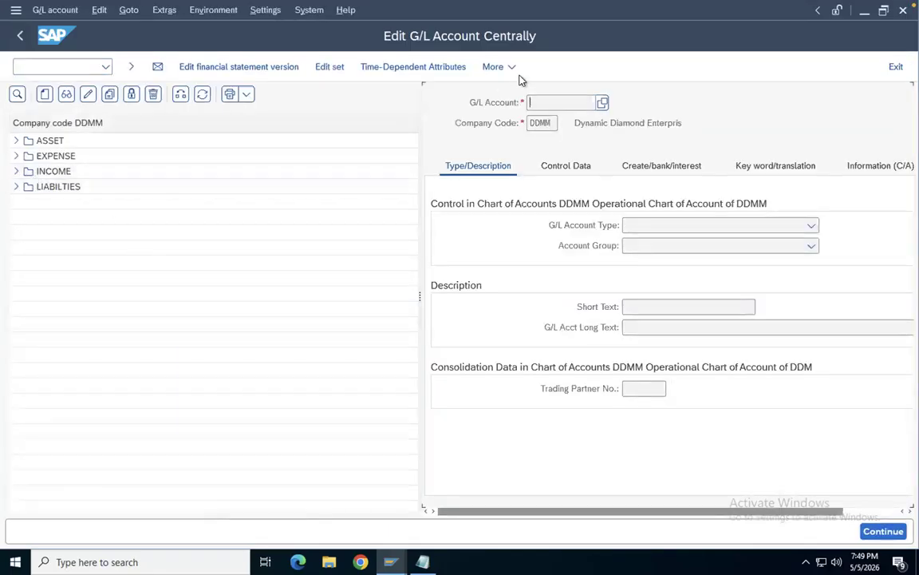
- Expand the ASSET and EXPENSE account groups of company code DDMM and review the machine, accumulated depreciation, technical clearing and expense accounts
click(17, 141)
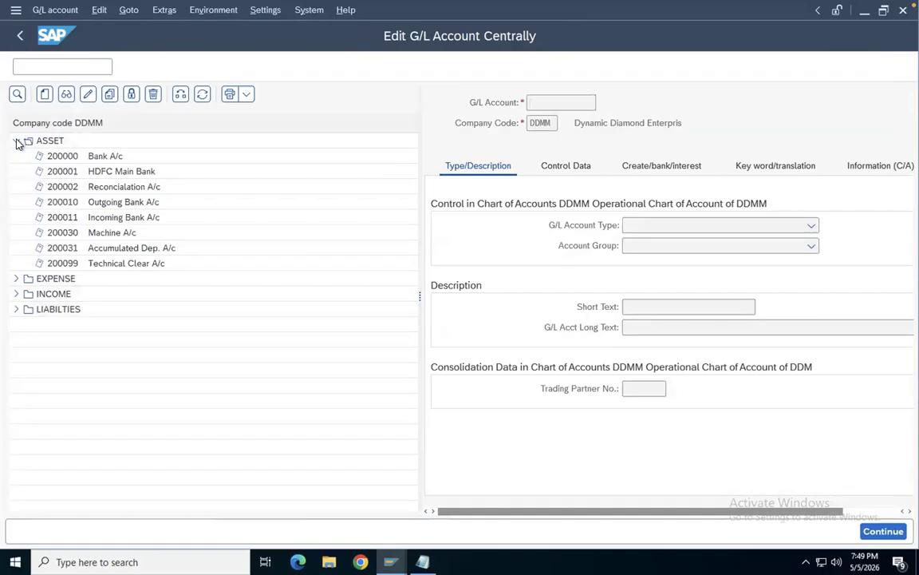
click(64, 238)
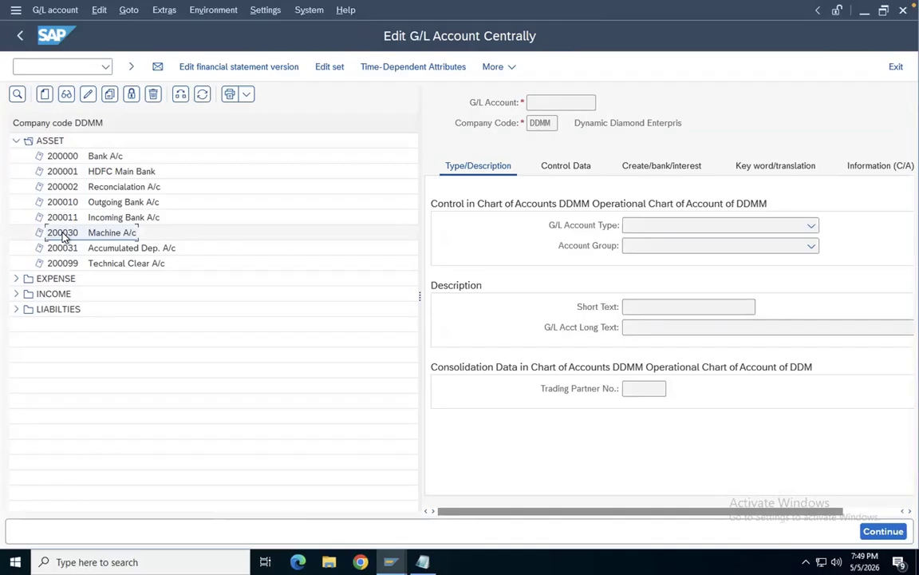
click(98, 250)
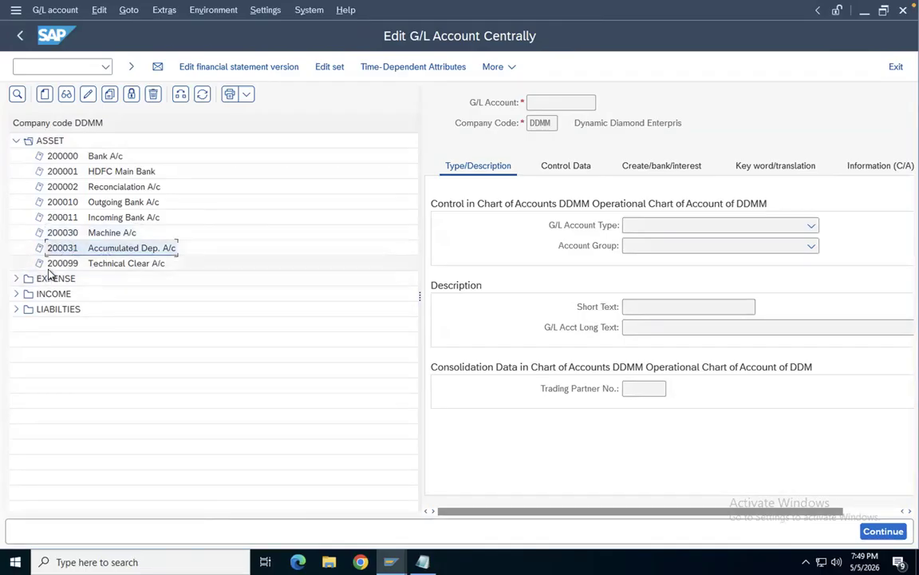
click(72, 266)
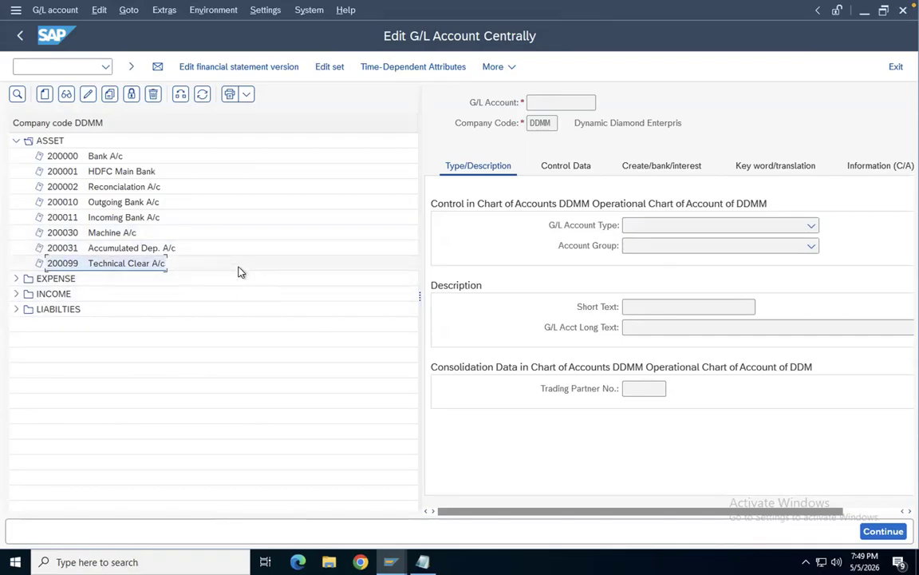
click(15, 279)
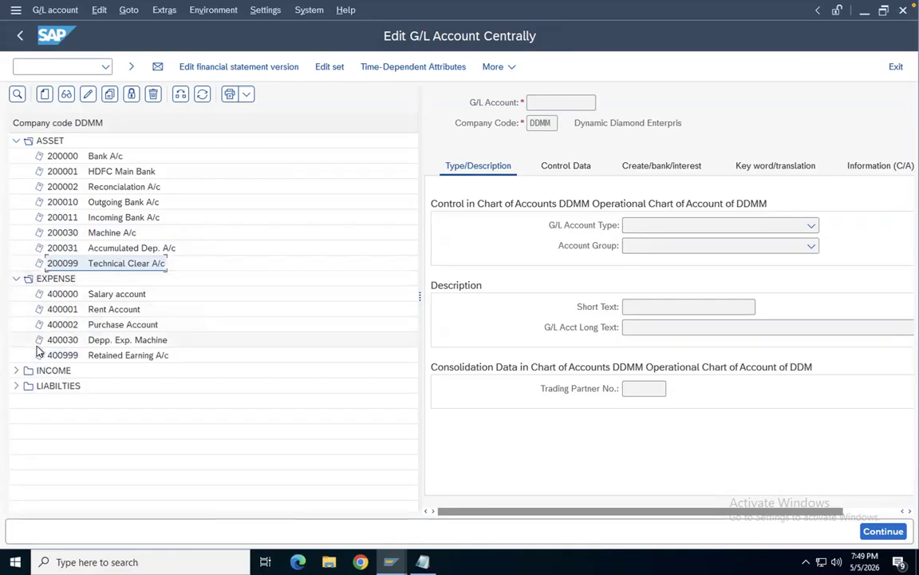
click(62, 355)
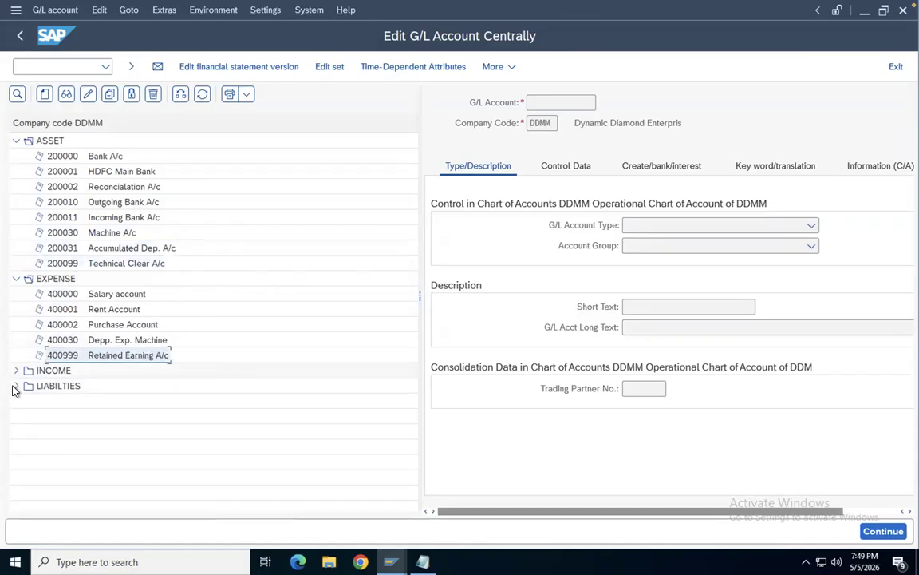
- Switch to the Asset accounting SAP S4 HANA notes in Pages and read configuration items 6 to 10
click(43, 66)
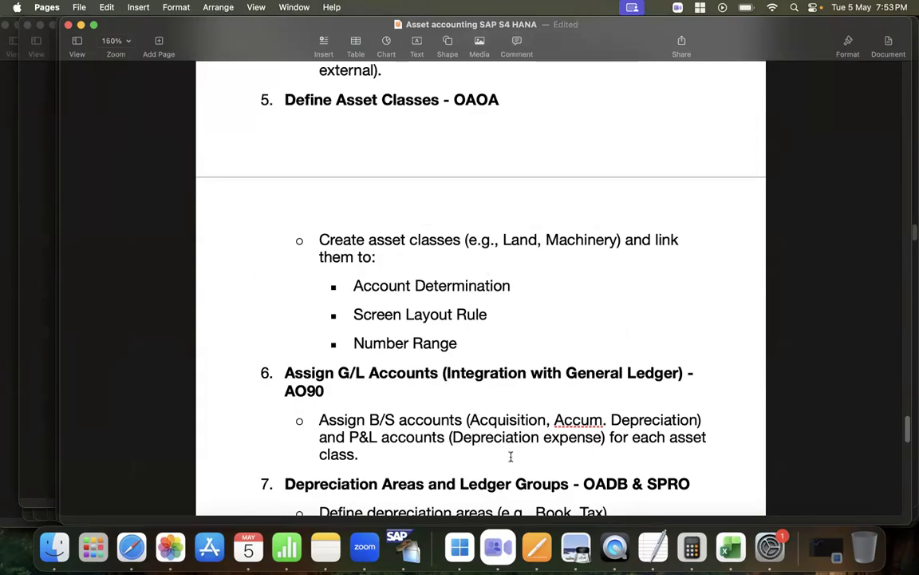
scroll(524, 427, down, 1)
scroll(525, 427, down, 5)
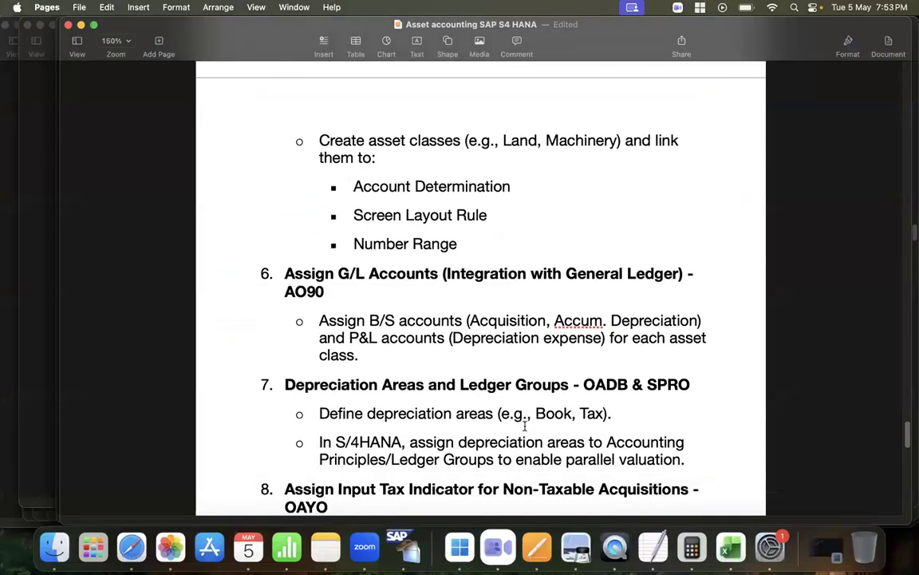
scroll(525, 427, down, 1)
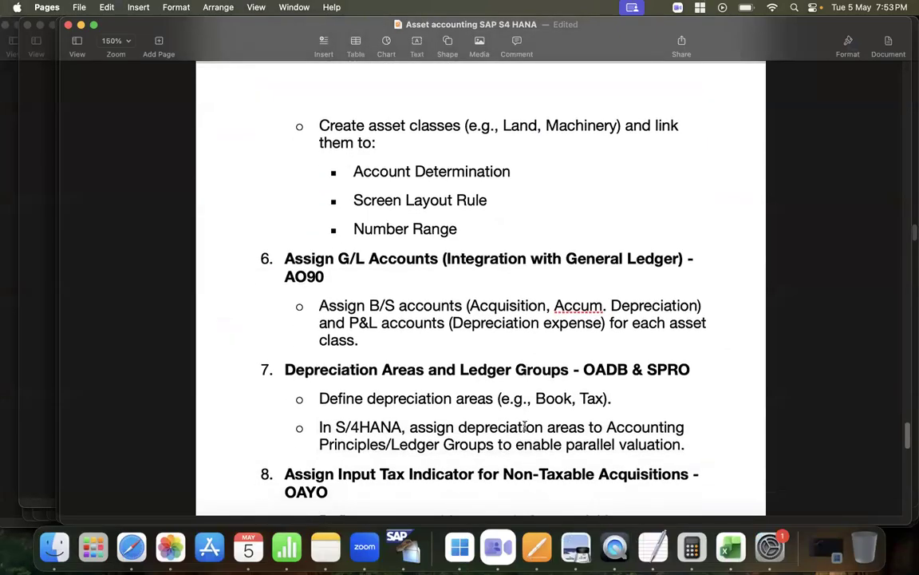
scroll(524, 427, down, 3)
scroll(524, 427, down, 1)
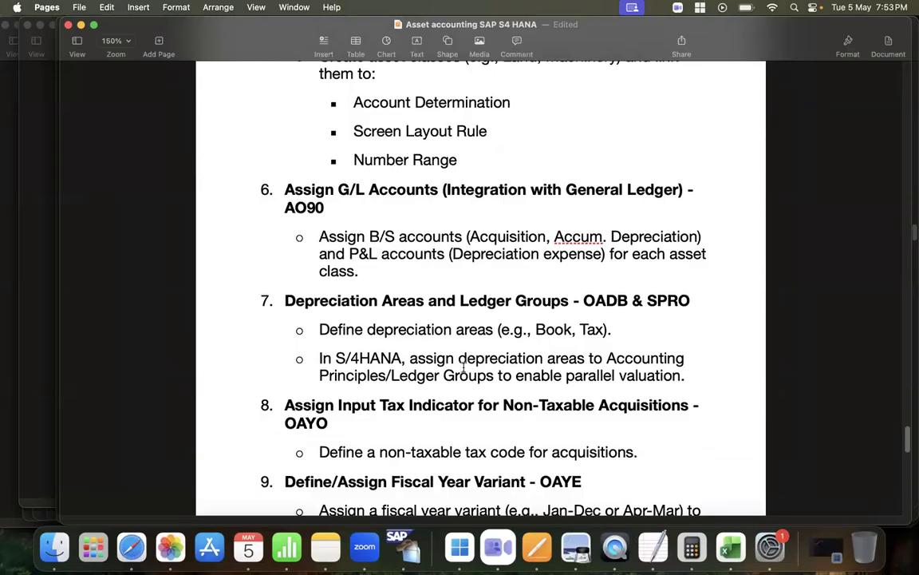
scroll(463, 367, down, 4)
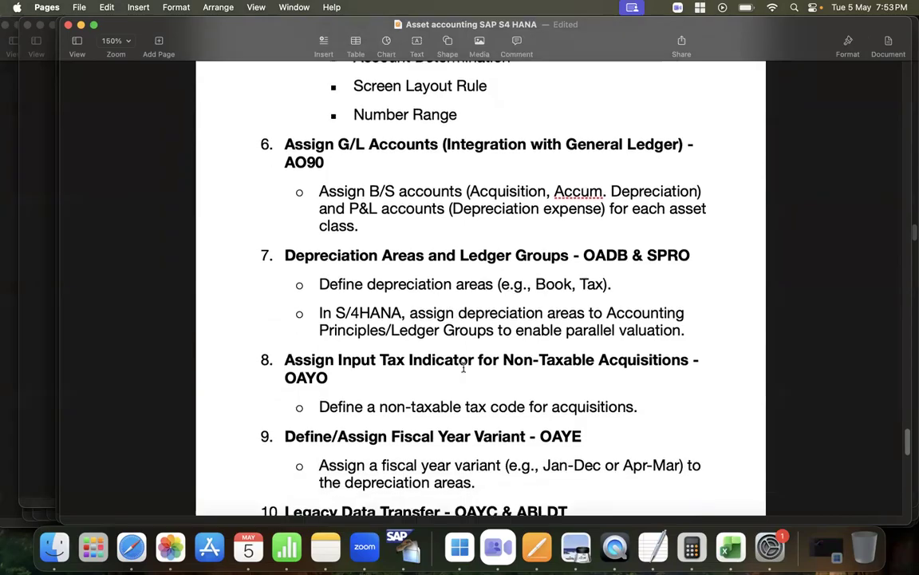
scroll(463, 367, down, 2)
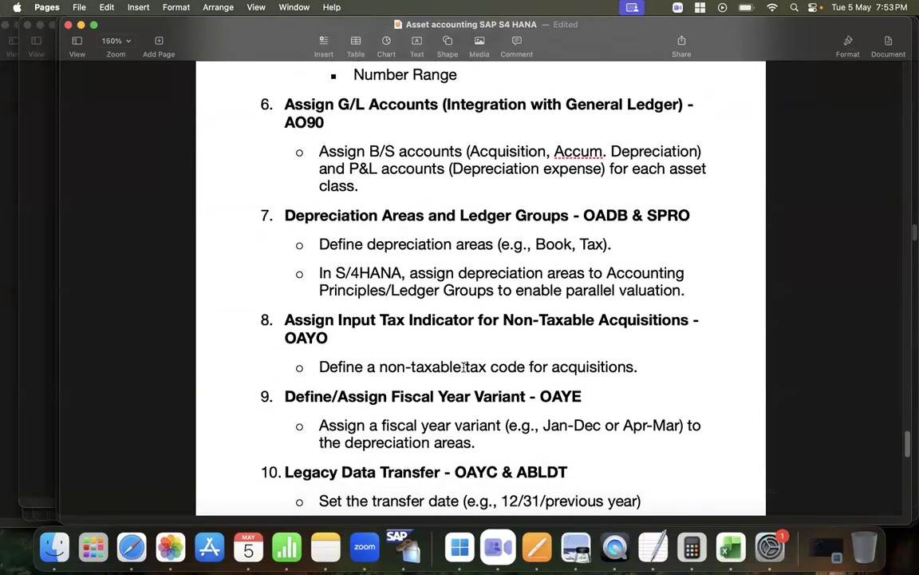
- Switch back to SAP and open the SAP Reference IMG through transaction SPRO
click(471, 547)
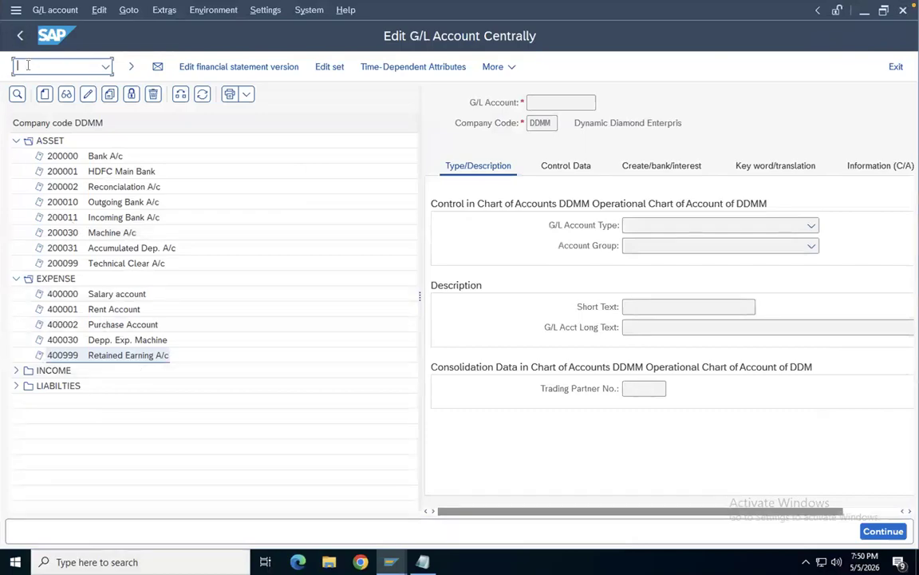
right_click(390, 562)
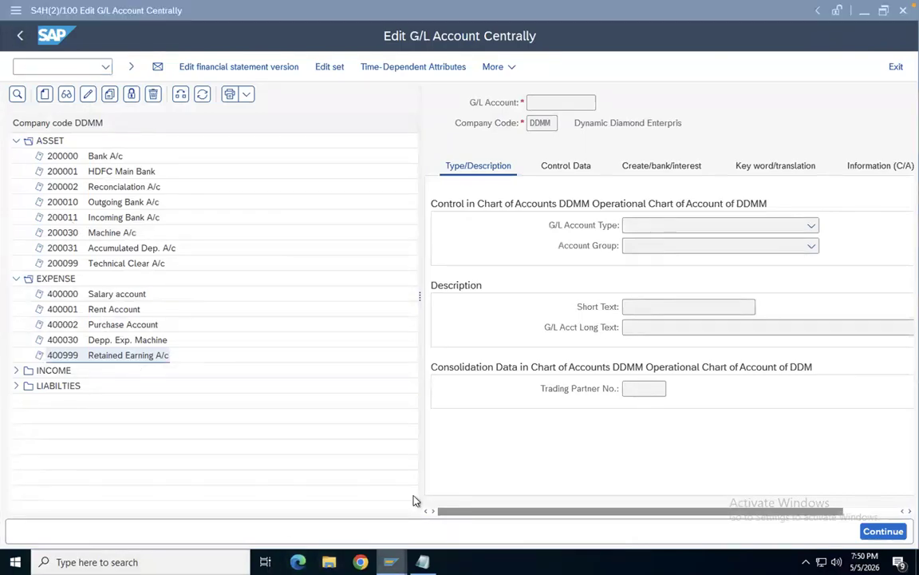
click(360, 420)
click(74, 67)
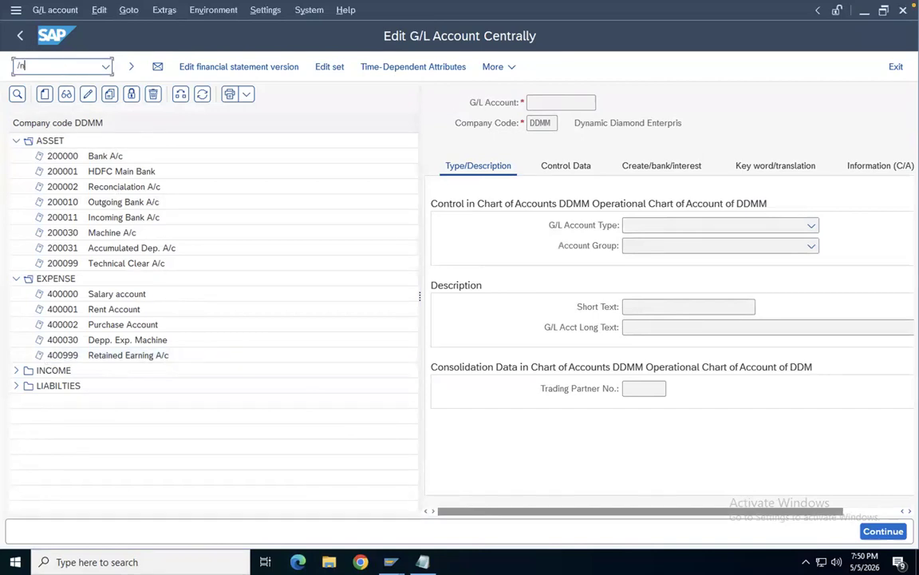
key(Return)
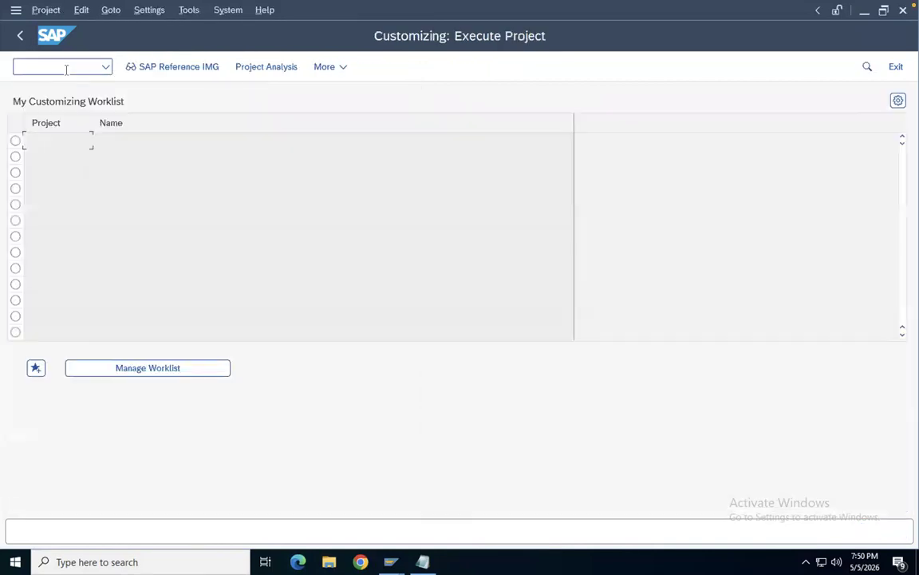
click(170, 67)
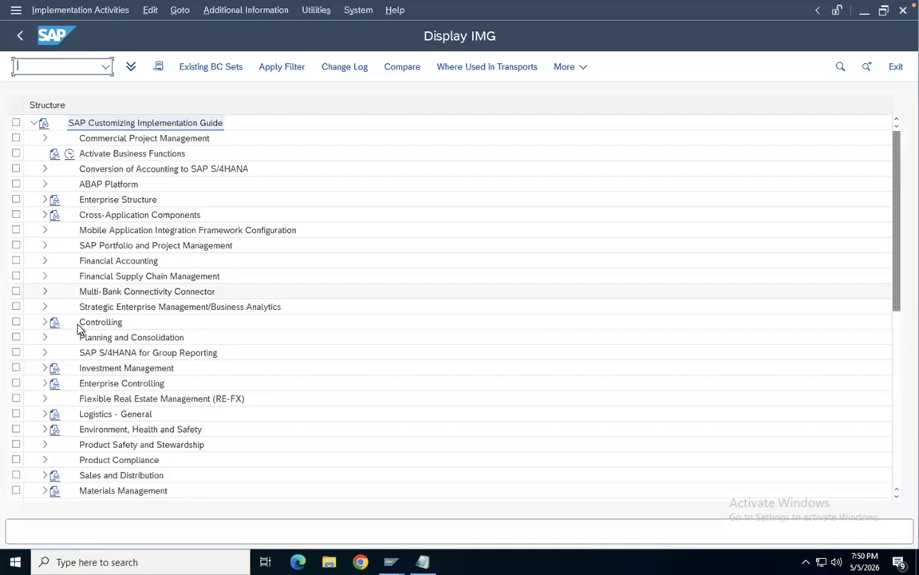
- Expand Financial Accounting and its Asset Accounting node in the implementation guide
click(45, 262)
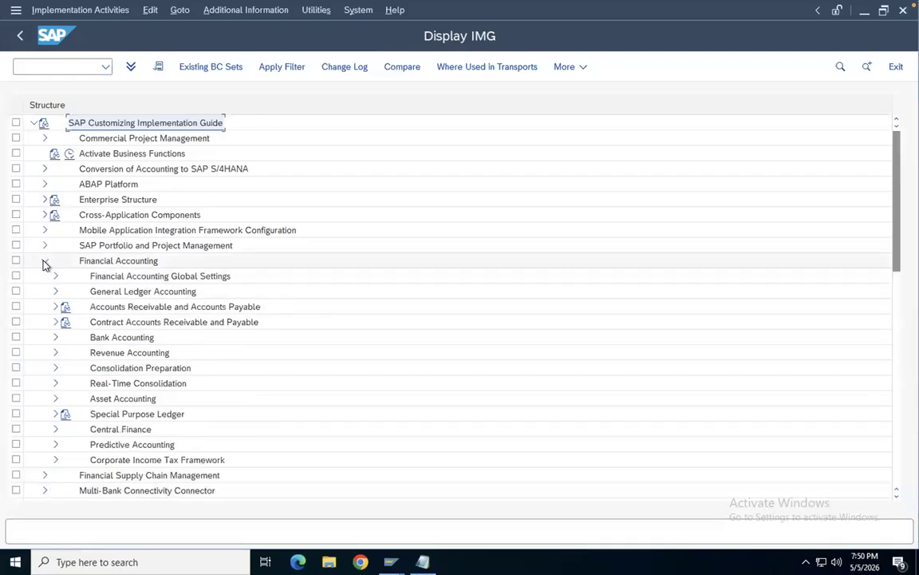
click(55, 399)
scroll(150, 254, down, 8)
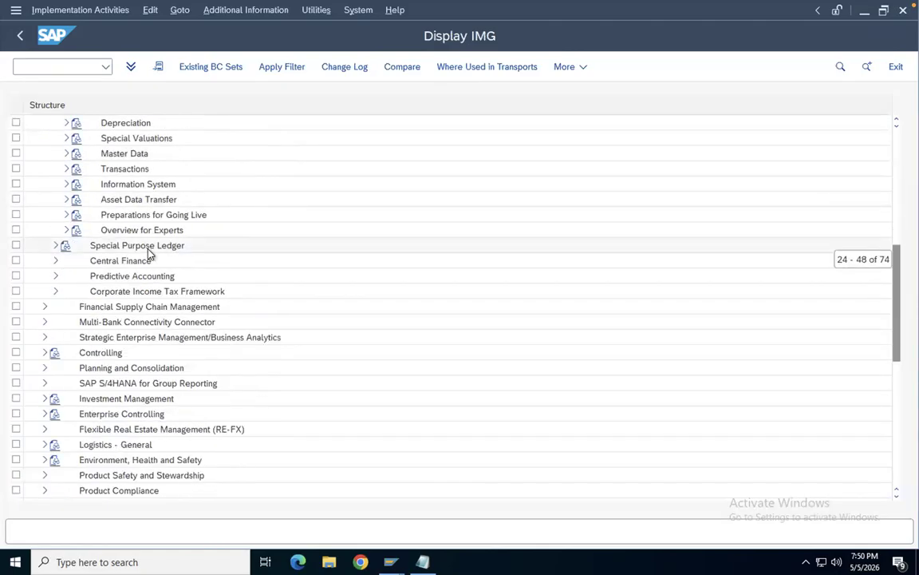
scroll(159, 277, up, 3)
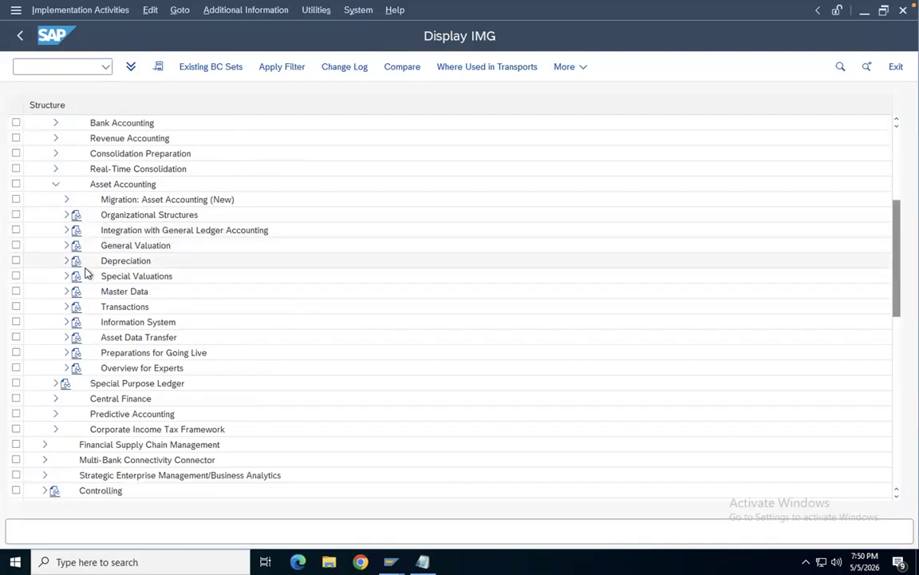
- Check item 7 on depreciation areas and ledger groups in the Pages notes, and return to the SAP implementation guide
key(super+Tab)
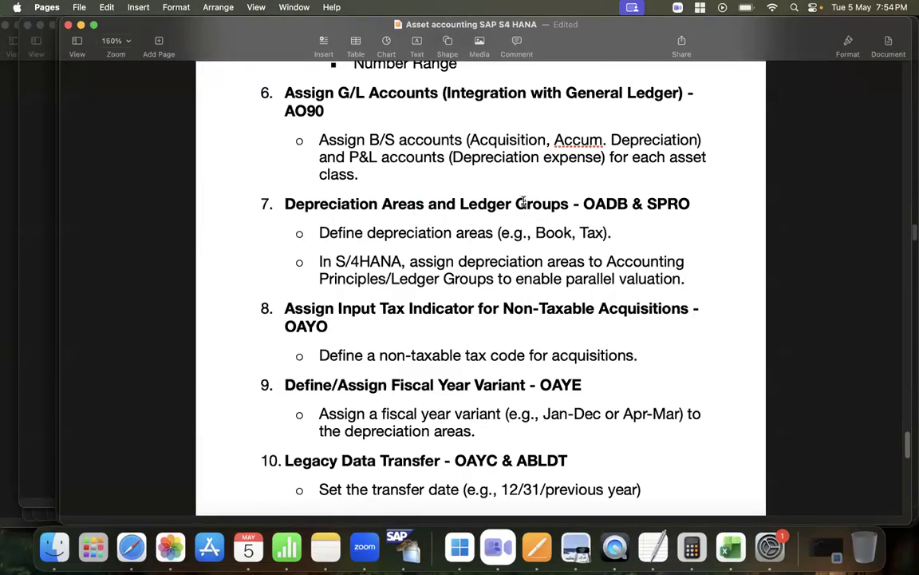
key(super+Tab)
key(super)
key(super+Tab)
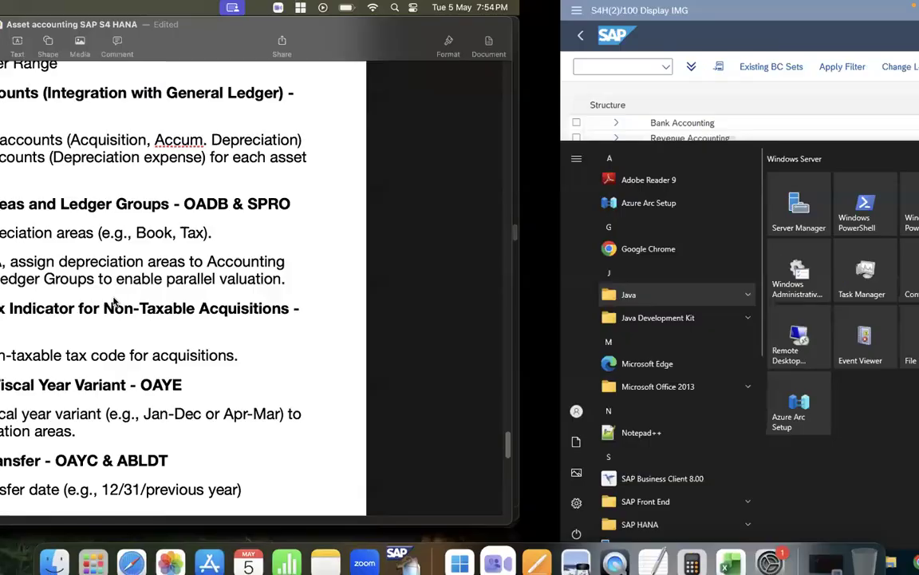
key(super+Tab)
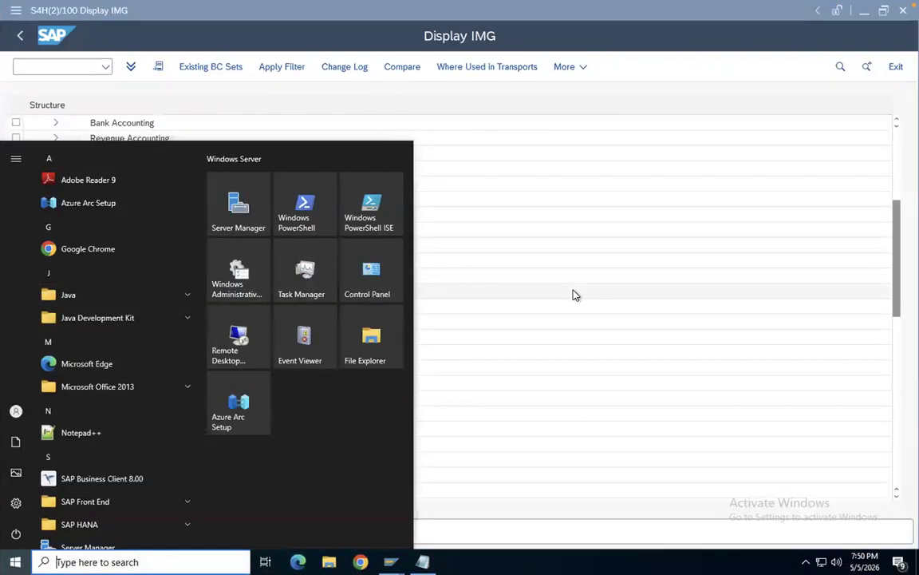
click(574, 292)
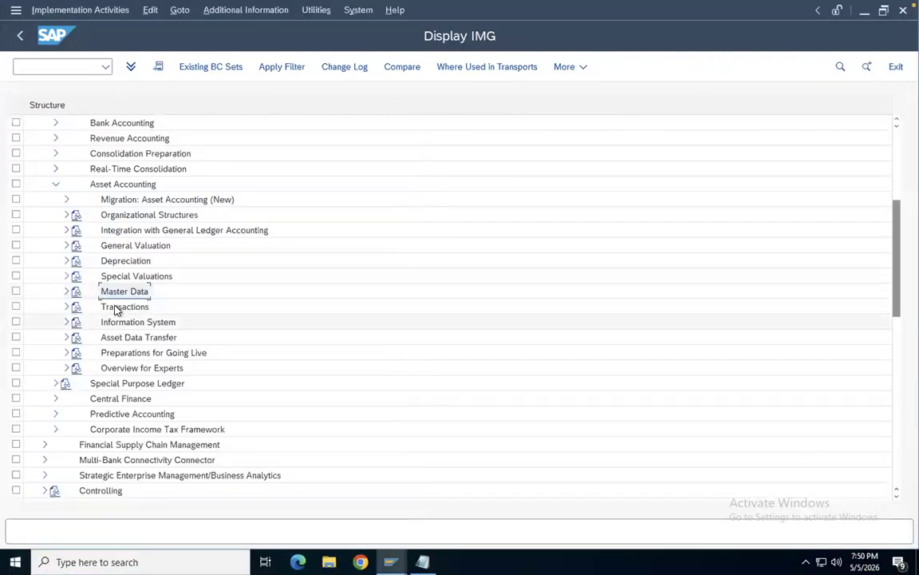
- Open Determine Depreciation Areas under Ordinary Depreciation, examine the sign rule for book depreciation area 01, and return to the implementation guide
click(66, 261)
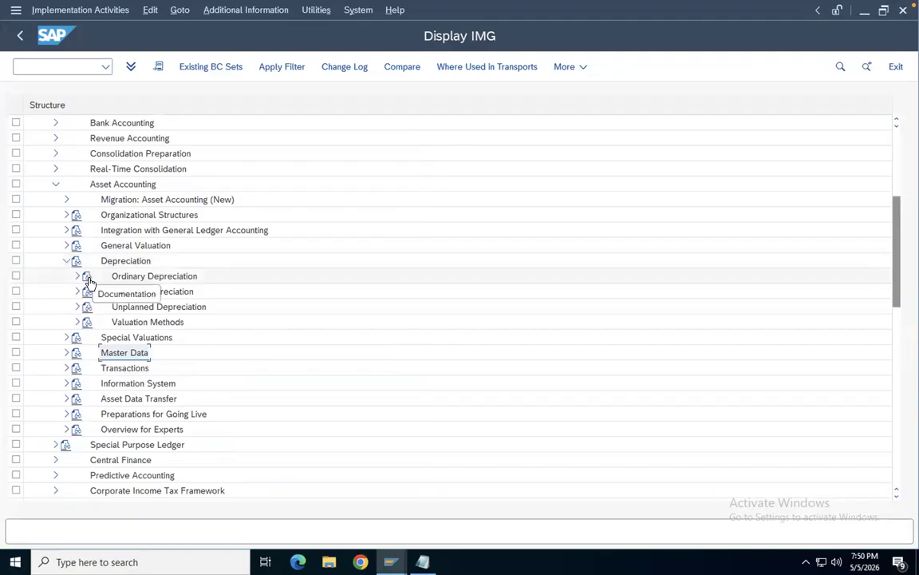
click(77, 276)
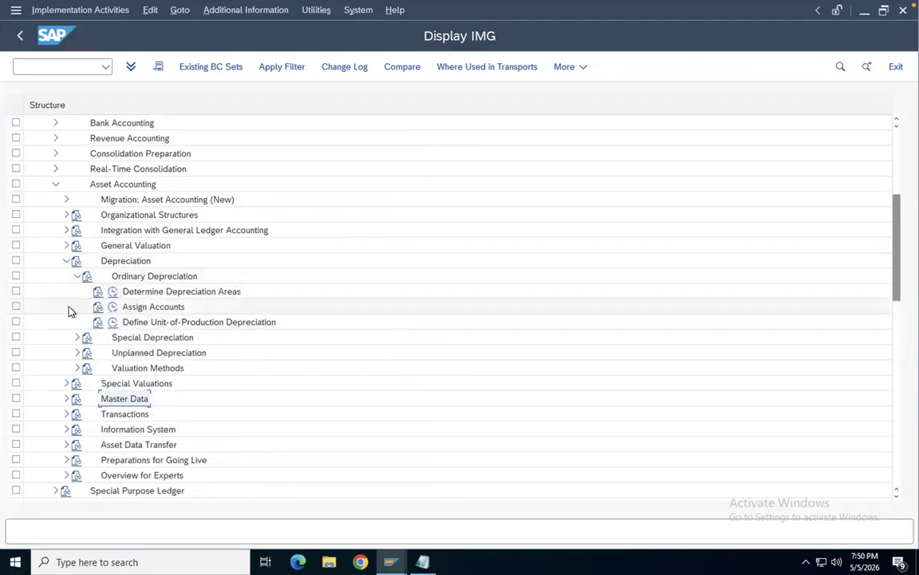
click(113, 291)
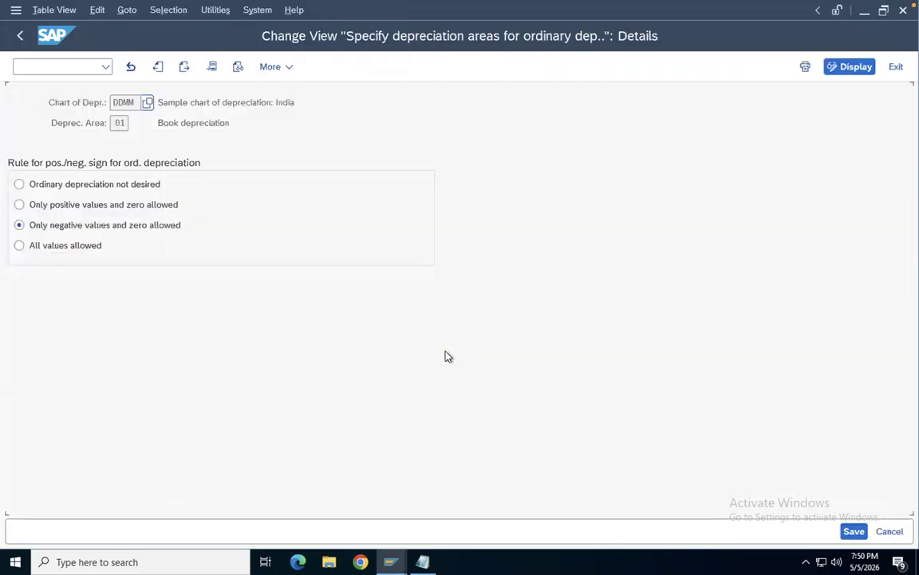
click(20, 36)
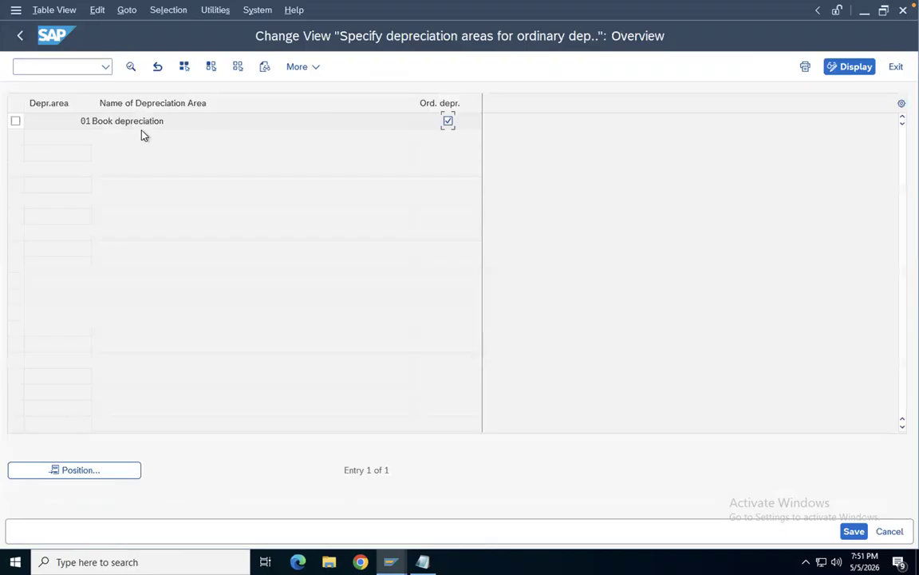
click(21, 36)
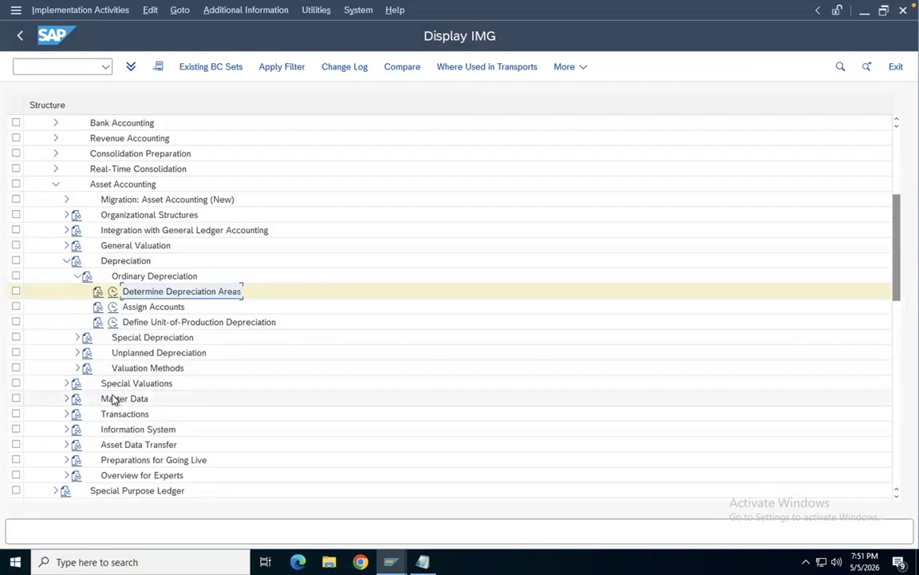
- Expand Transactions and its Acquisitions node under Asset Accounting, review the listed activities, and collapse Transactions again
click(66, 413)
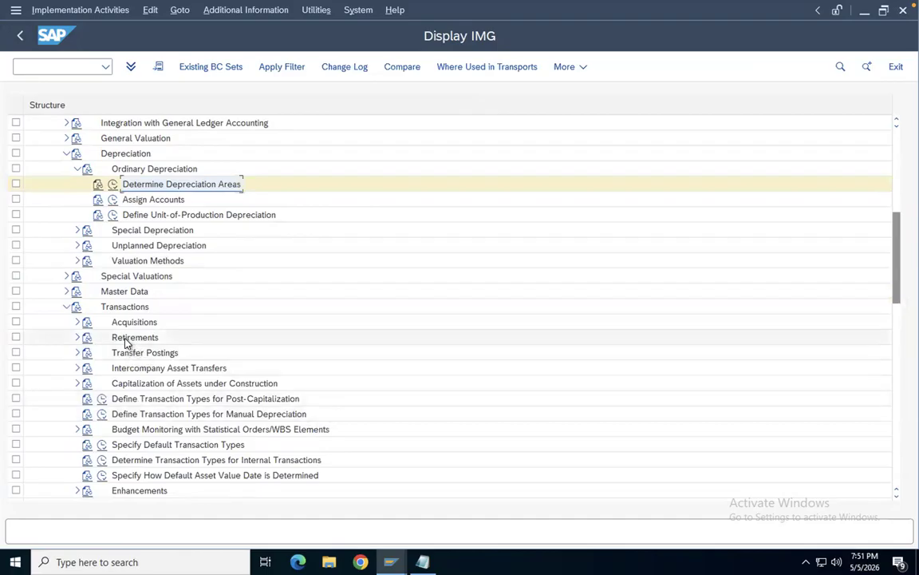
click(78, 322)
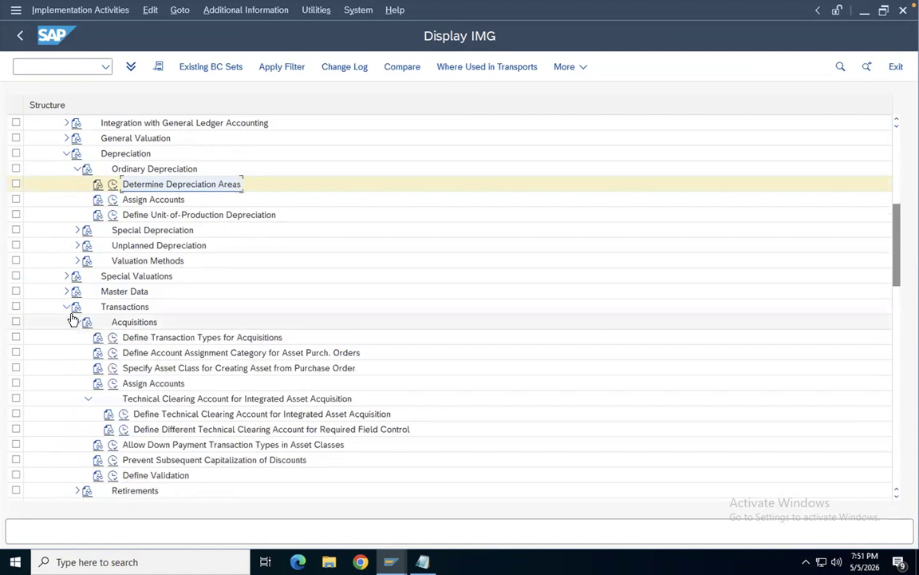
click(67, 306)
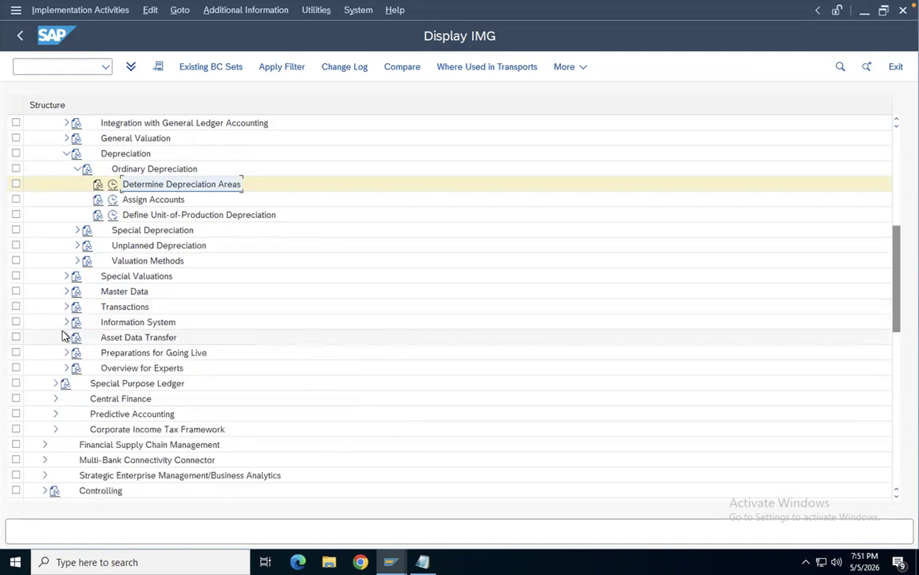
- Open transaction OADB in a new session, examine the book depreciation area of chart of depreciation DDMM, and return to SAP Easy Access
key(ctrl+Left)
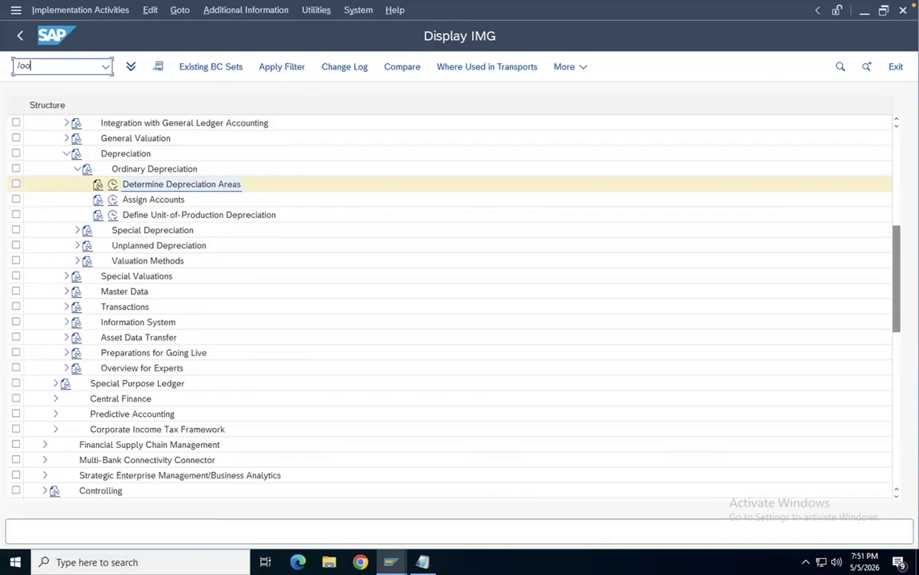
key(Return)
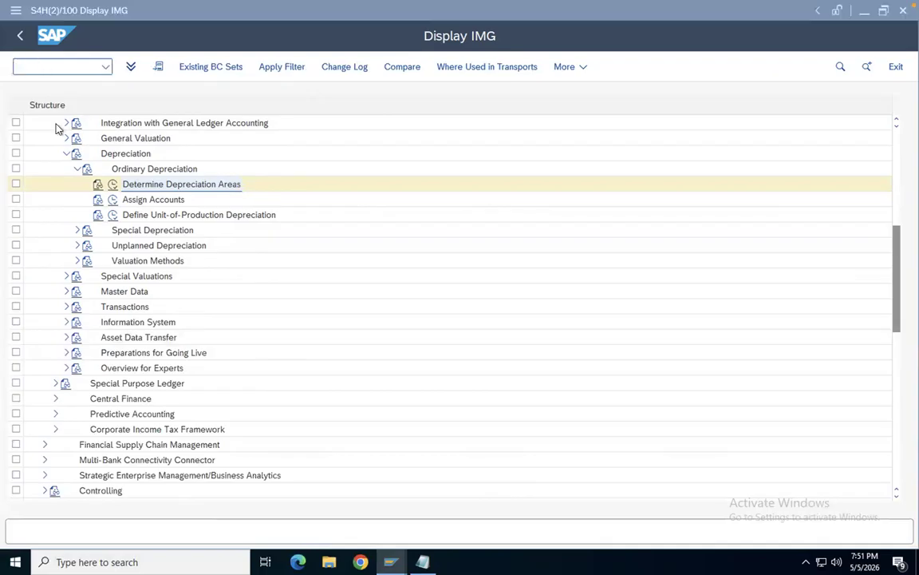
click(213, 296)
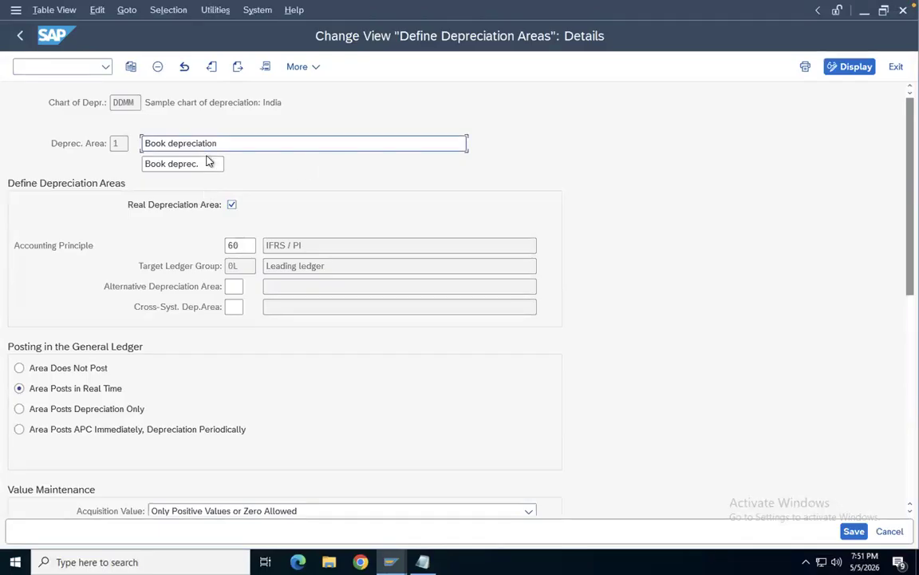
click(21, 36)
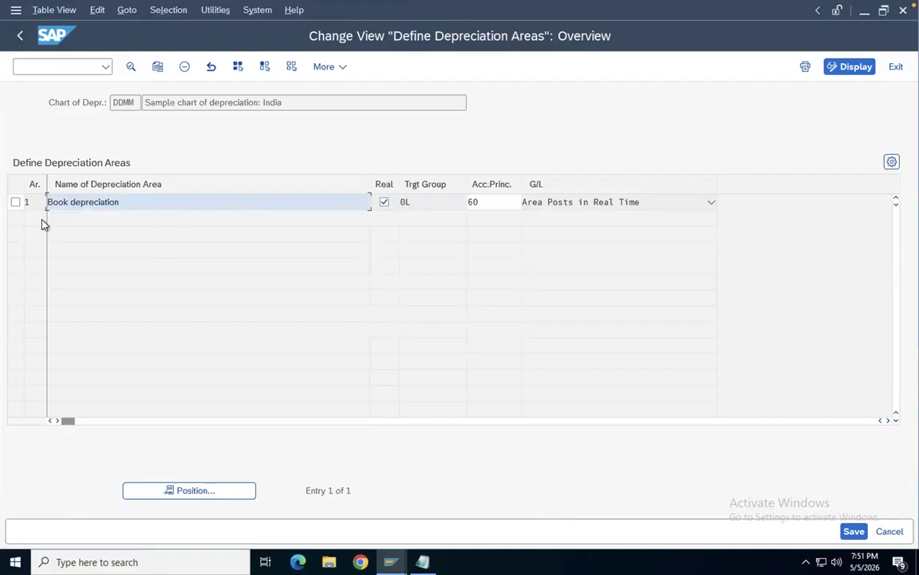
click(20, 35)
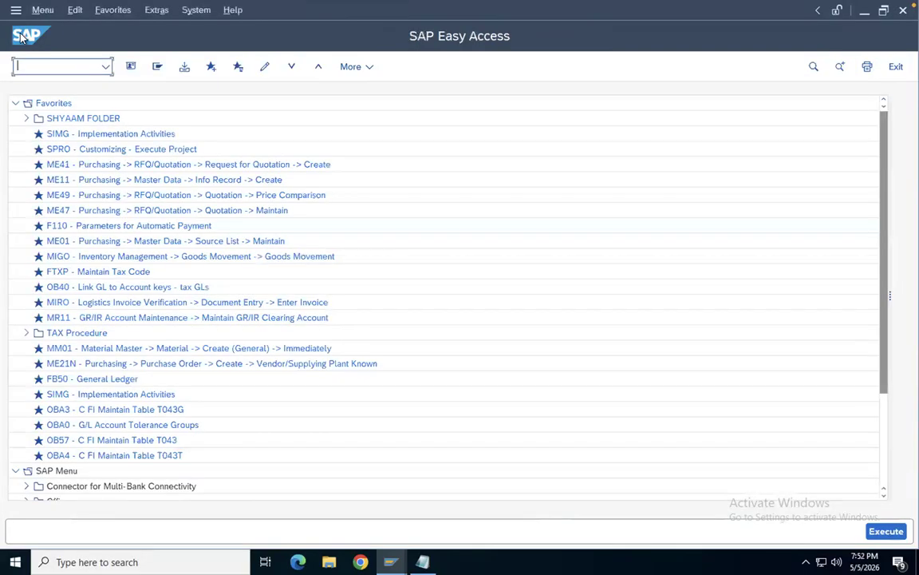
- Switch to the Pages notes, read items 7 to 10, and select the transaction code OAYO in item 8
key(super+Tab)
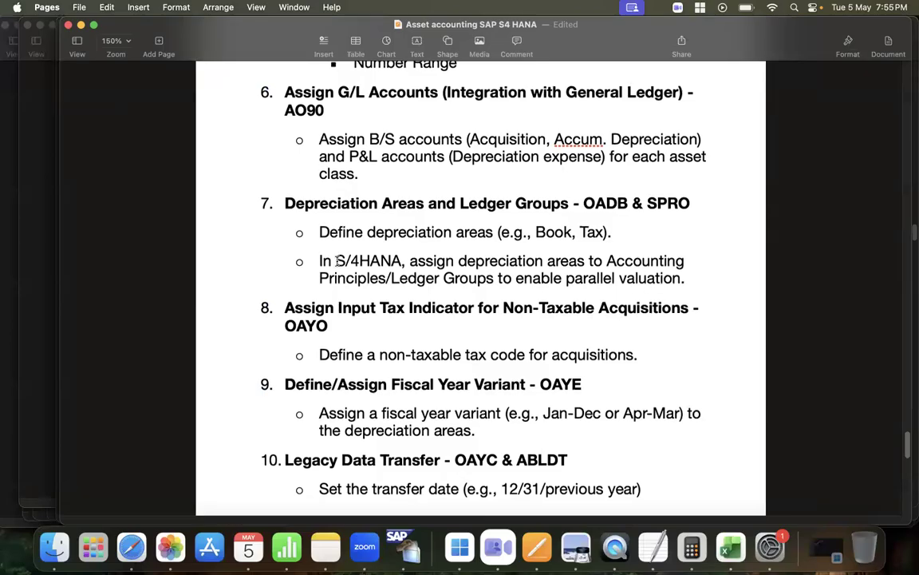
scroll(336, 261, down, 1)
scroll(337, 260, down, 2)
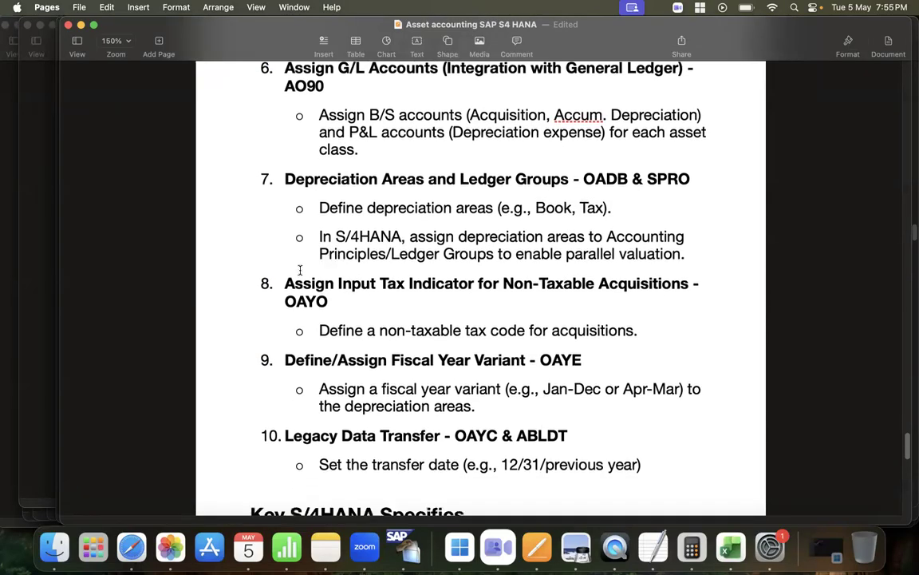
scroll(300, 270, down, 1)
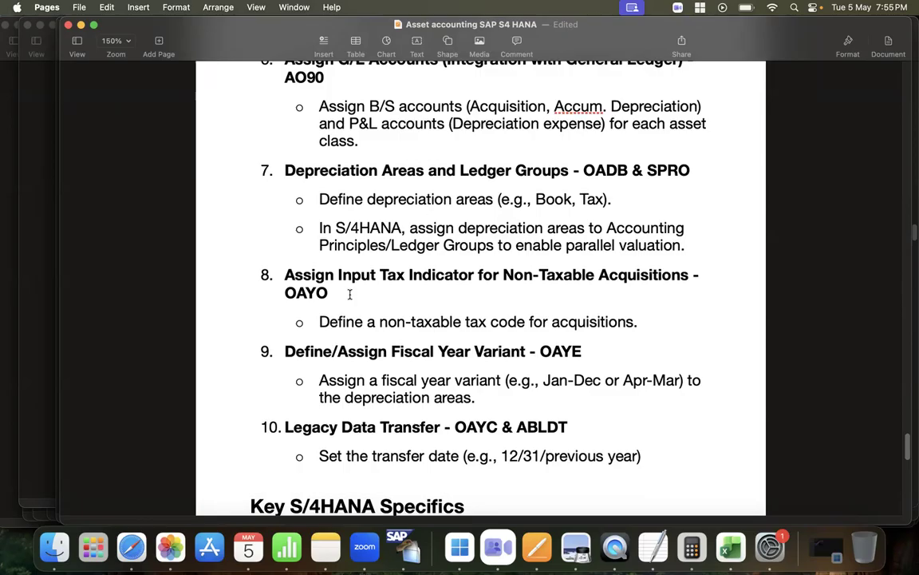
drag(331, 293, 274, 288)
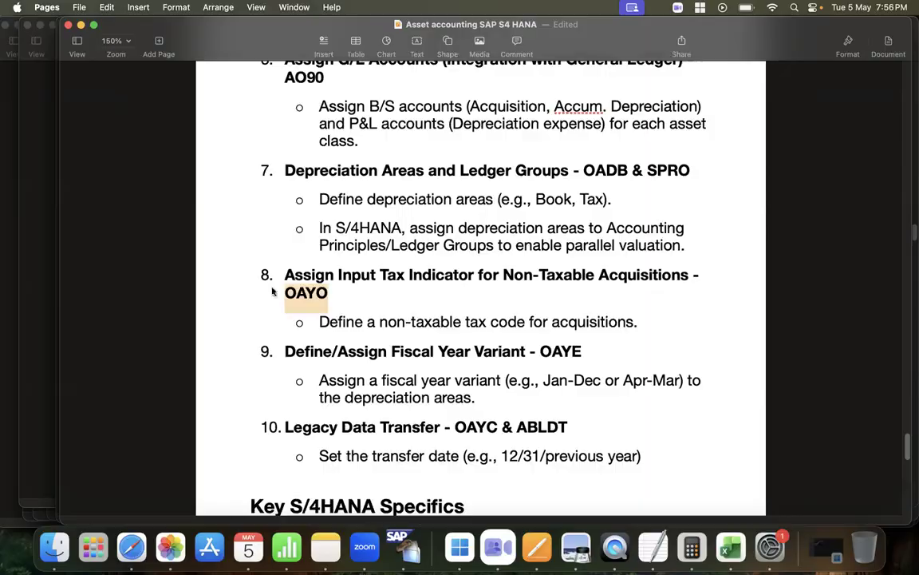
- Switch to SAP, run transaction OAYO, look over the company code selection list, and return to SAP Easy Access
key(ctrl+Right)
text(OByo)
key(Return)
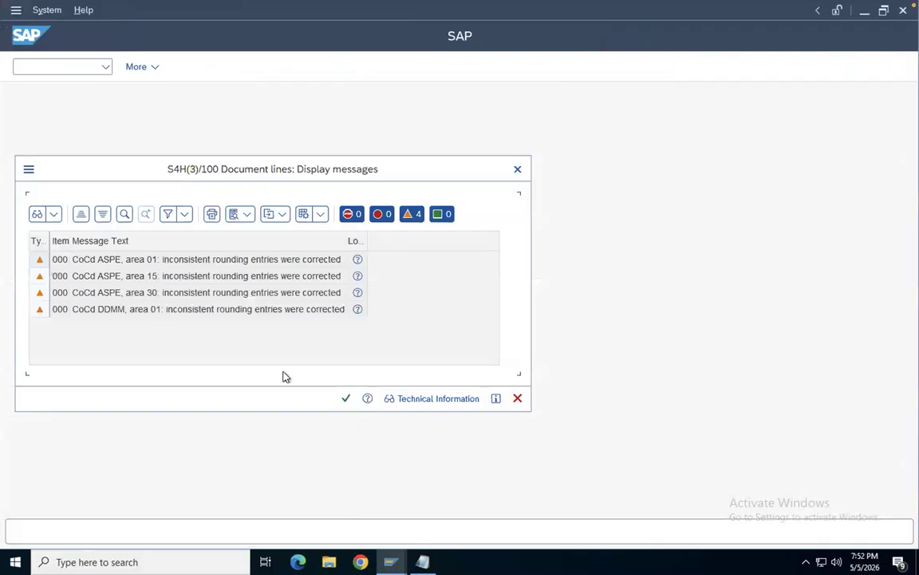
click(346, 398)
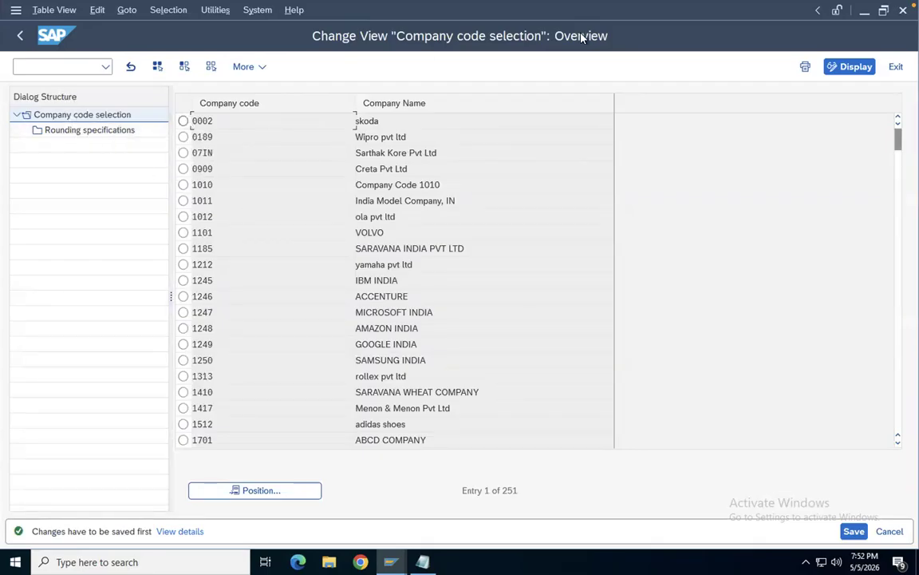
click(20, 37)
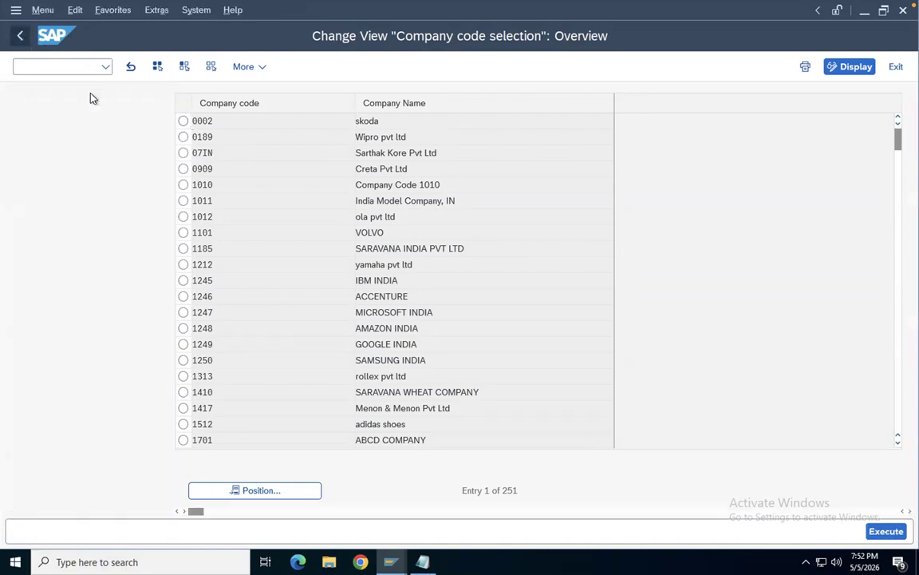
- Check item 9 in the Pages notes, try transaction OAYE in SAP, and select that code back in the notes
key(ctrl+Left)
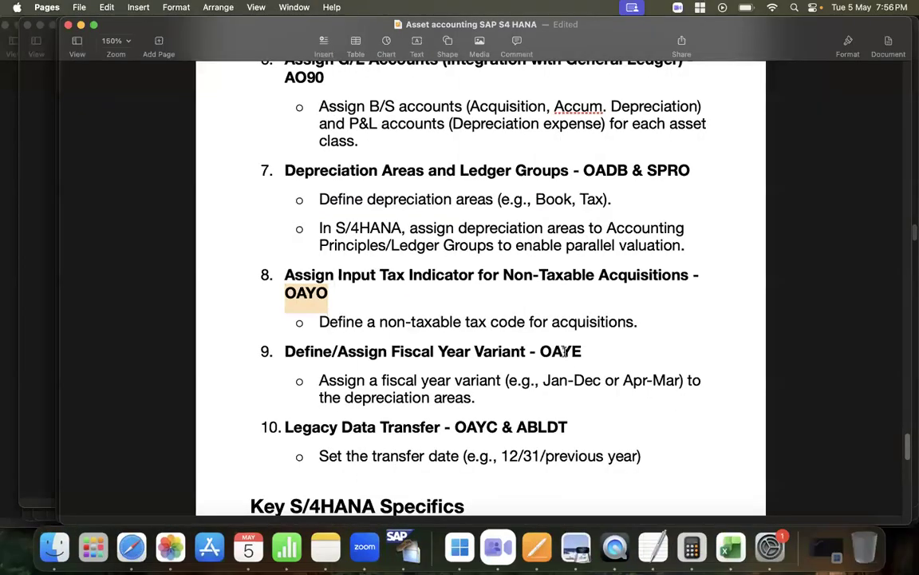
key(ctrl+Right)
text(d)
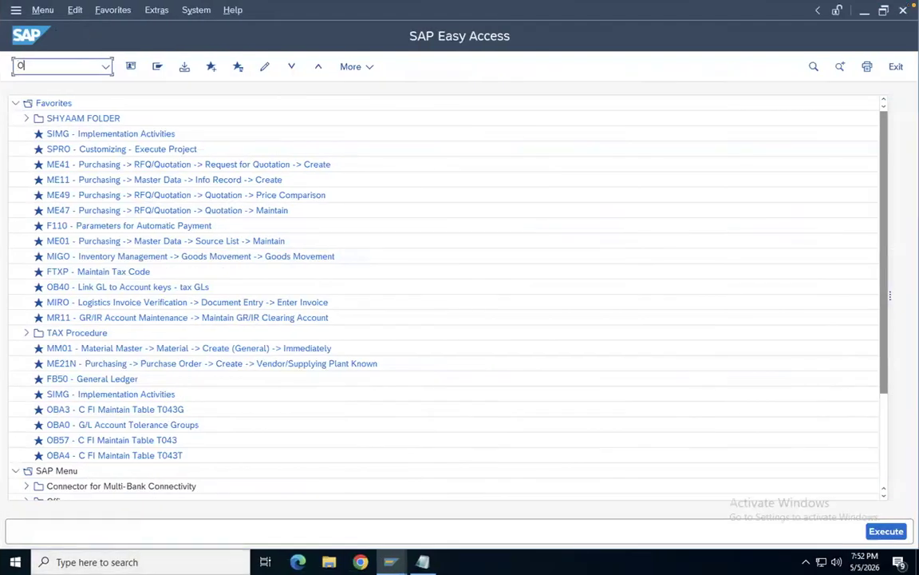
key(Return)
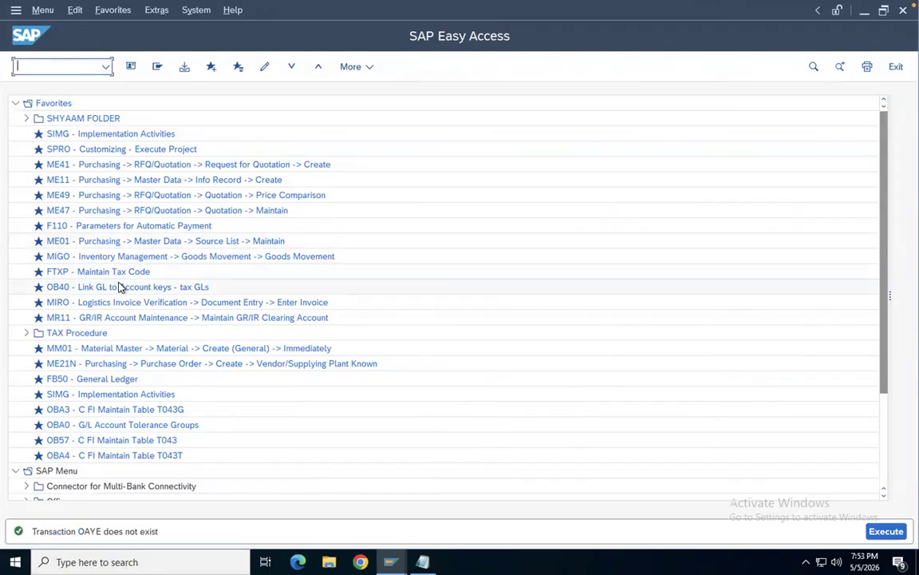
key(ctrl+Left)
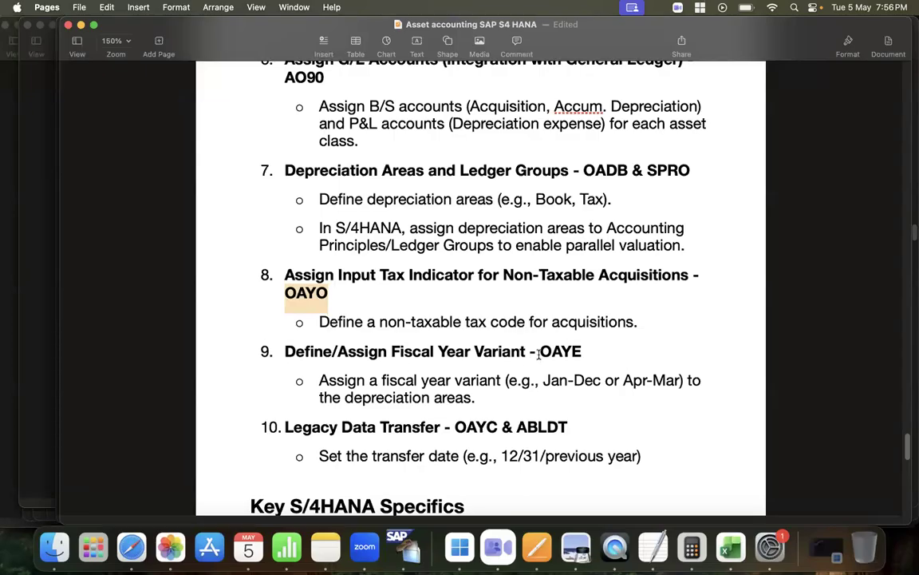
drag(542, 351, 576, 347)
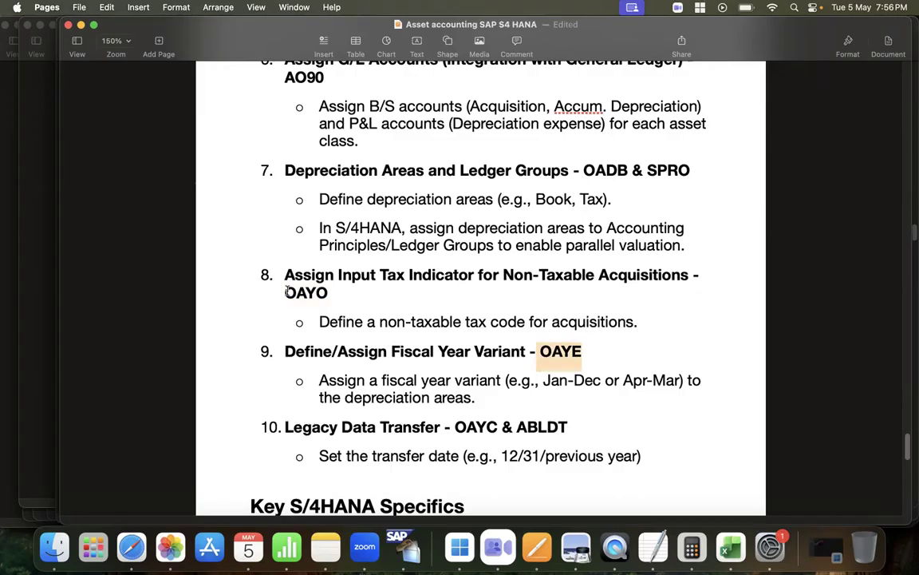
- Run transaction OAYO in SAP again and open the company code selection overview
key(ctrl+Right)
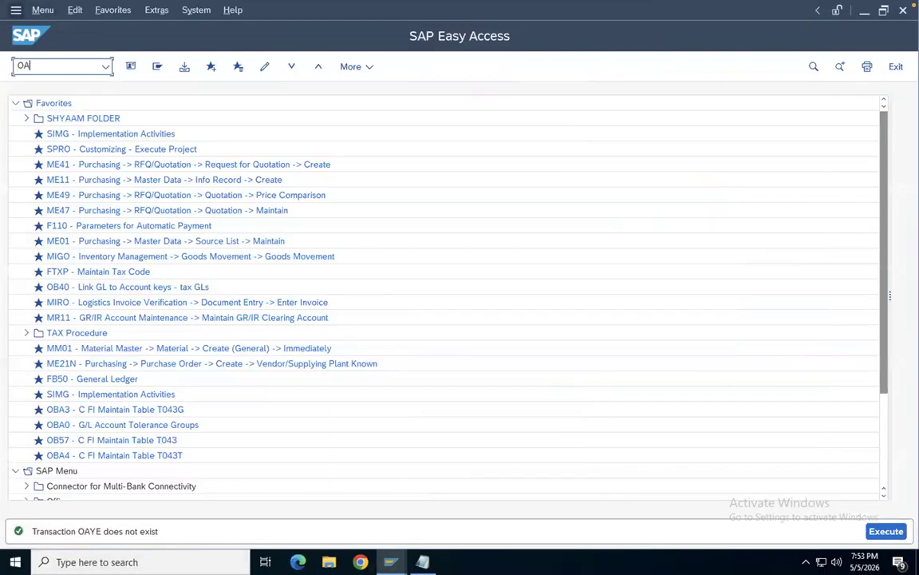
key(Return)
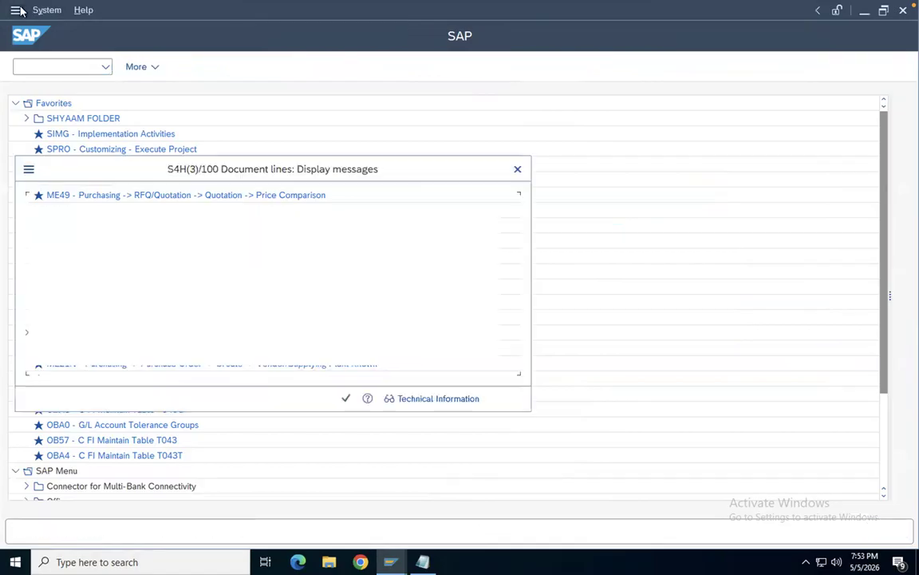
key(Return)
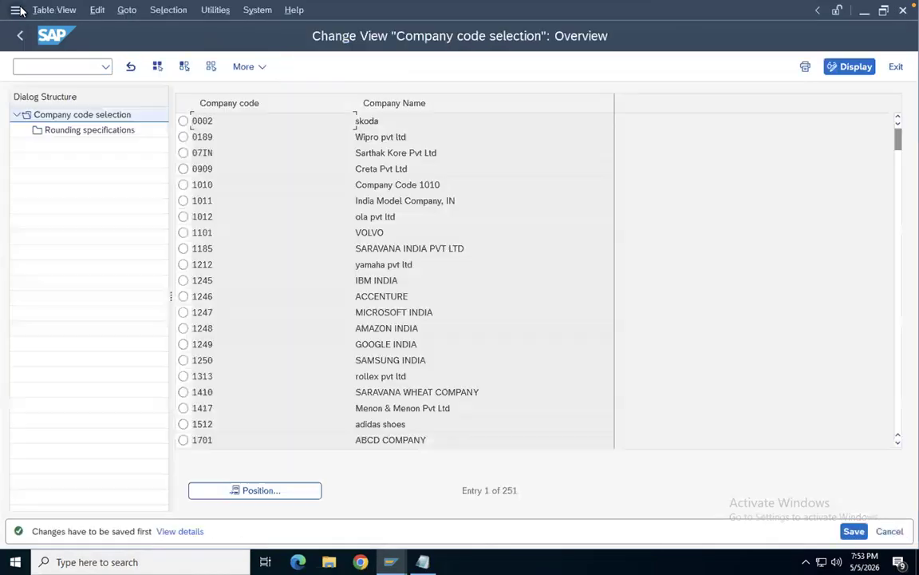
- In the Pages notes, delete the transaction codes OAYO from item 8 and OAYE from item 9
key(ctrl+Left)
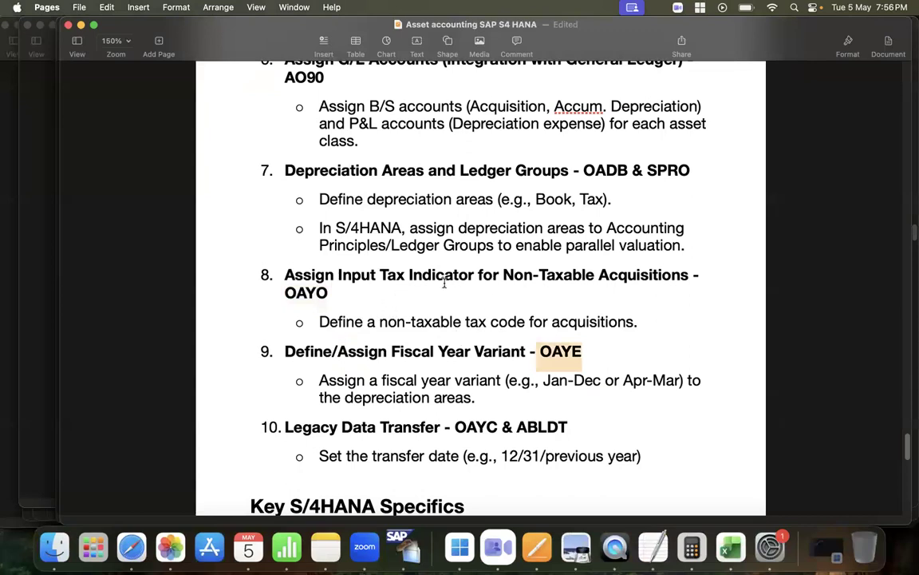
drag(330, 293, 284, 285)
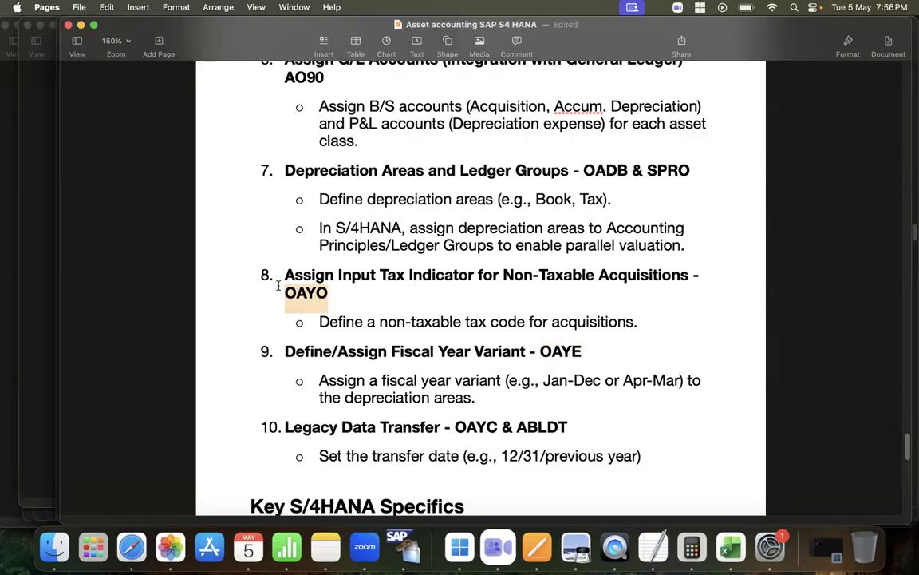
key(BackSpace)
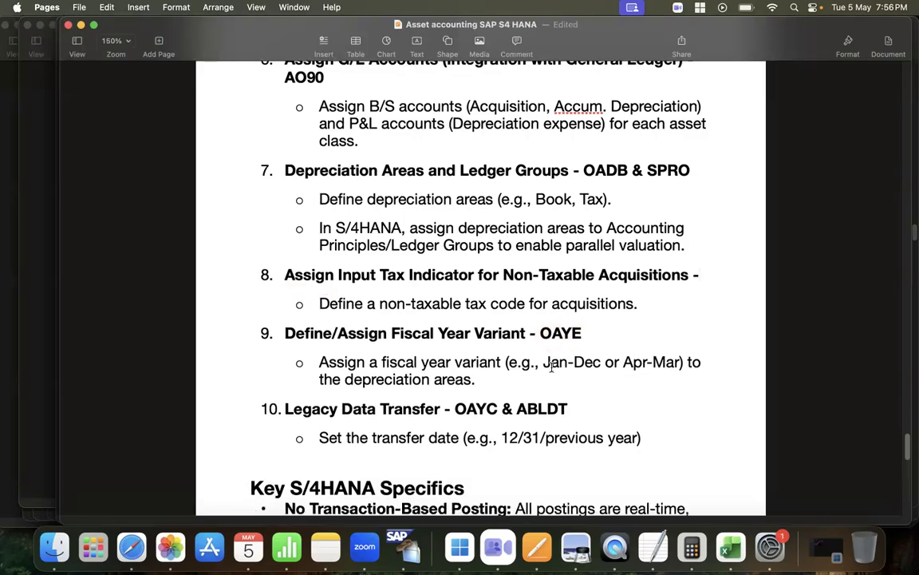
key(BackSpace)
key(BackSpace)
key(BackSpace)
key(BackSpace)
- Return to SAP Easy Access and start transaction FTXP for country IN
click(35, 64)
click(21, 38)
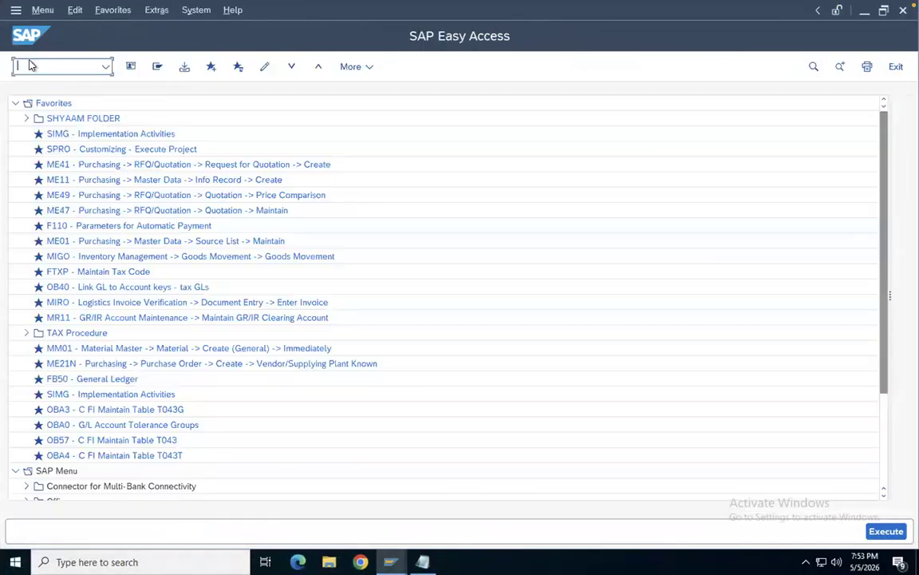
text(FTXP)
key(Return)
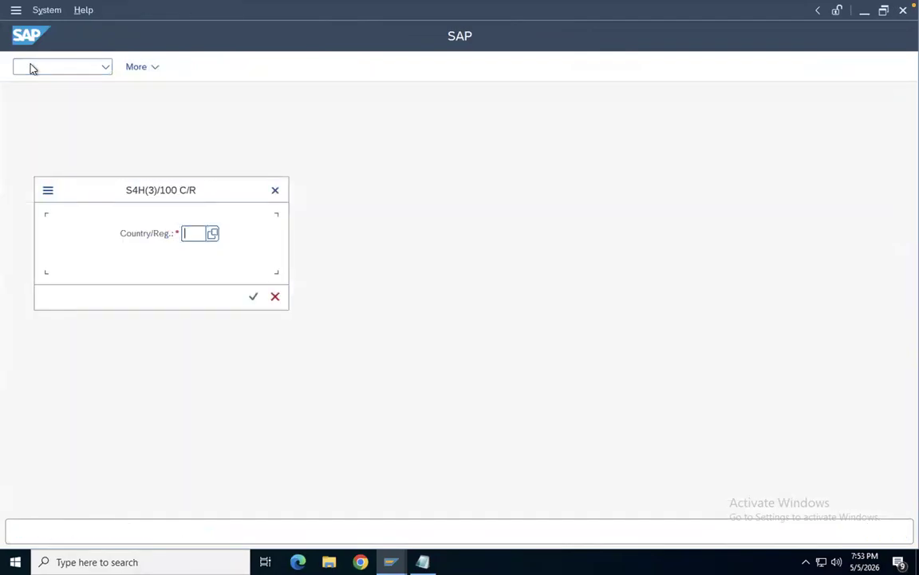
text(IN)
key(Return)
key(Return)
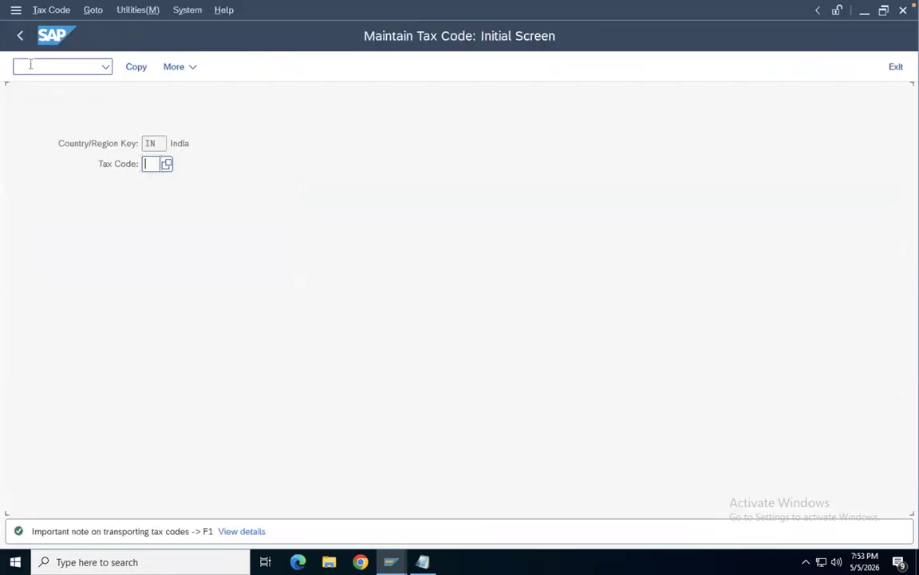
- Pick tax code VO for 0% input tax, examine its tax rates, and return to SAP Easy Access
click(171, 166)
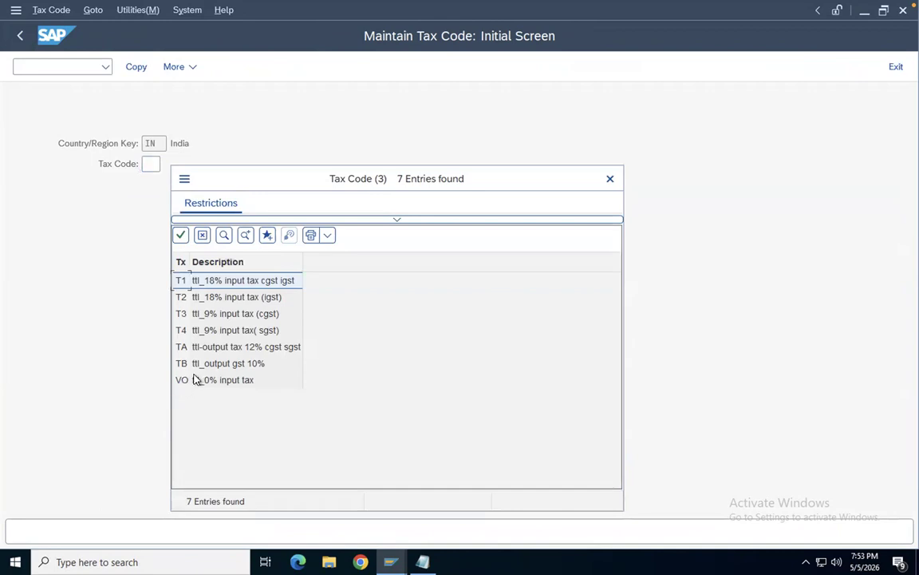
double_click(195, 381)
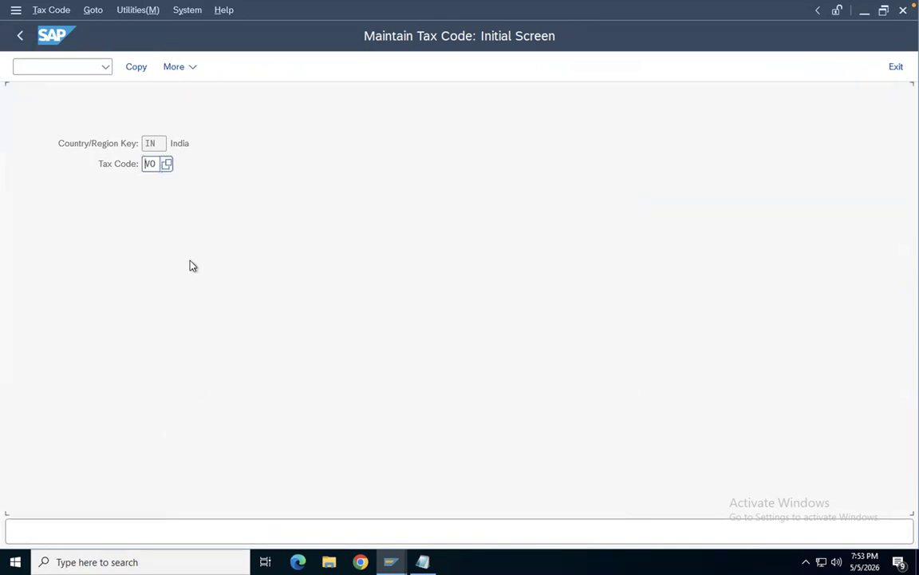
key(Return)
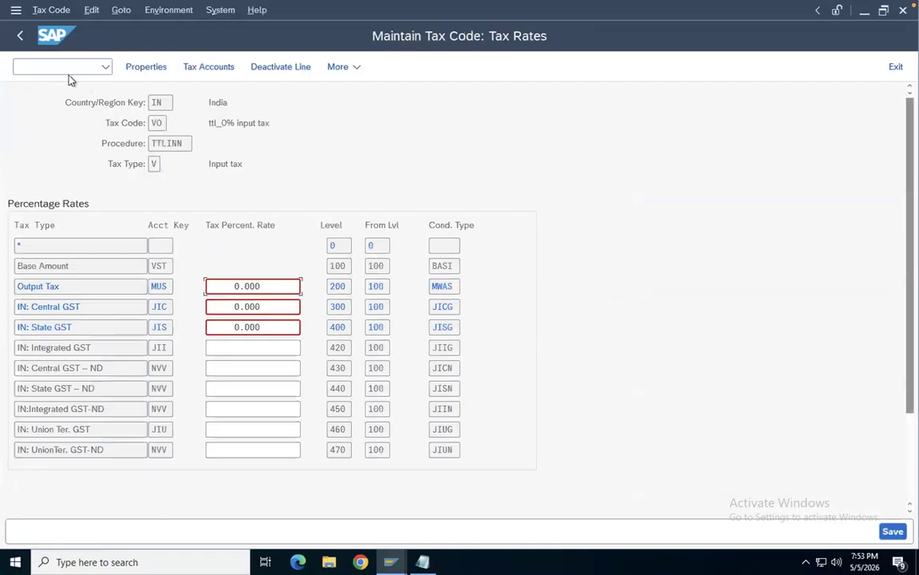
click(17, 36)
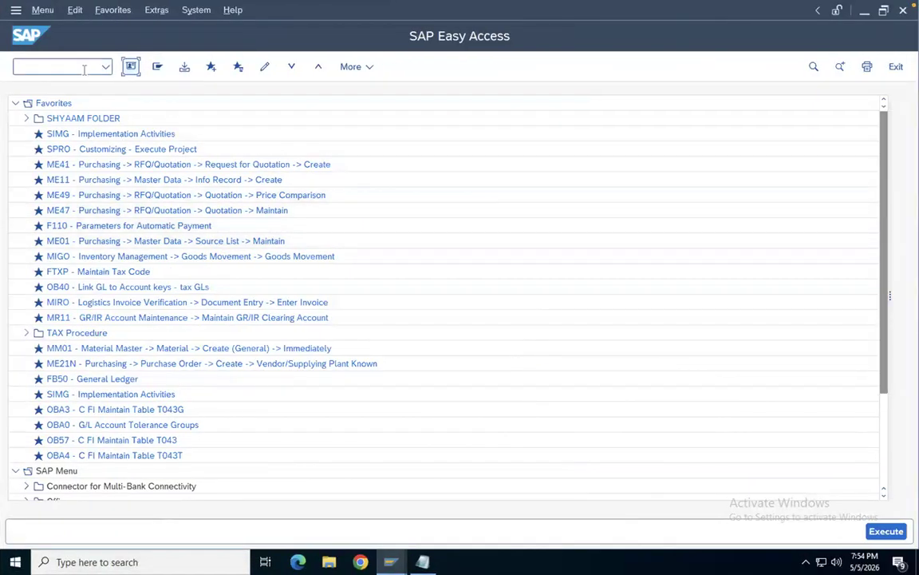
click(83, 70)
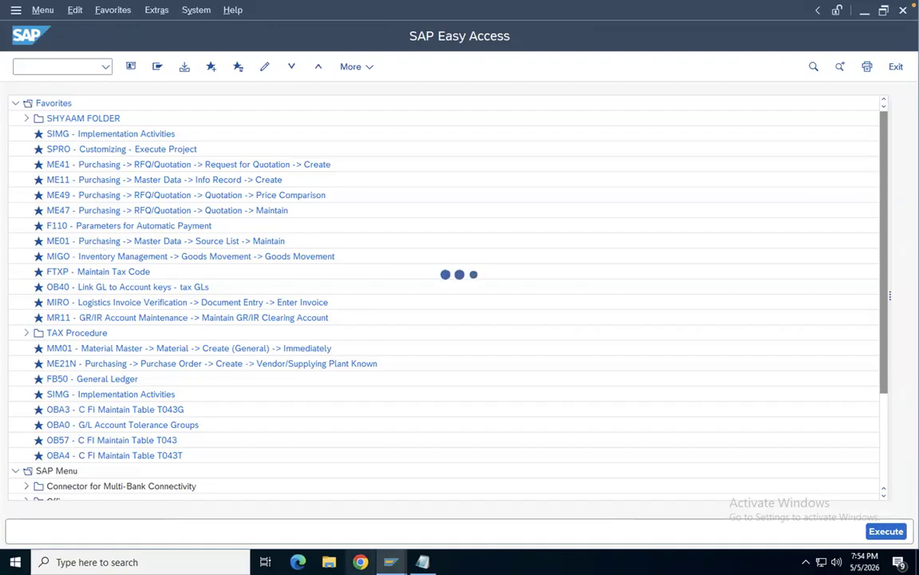
right_click(390, 556)
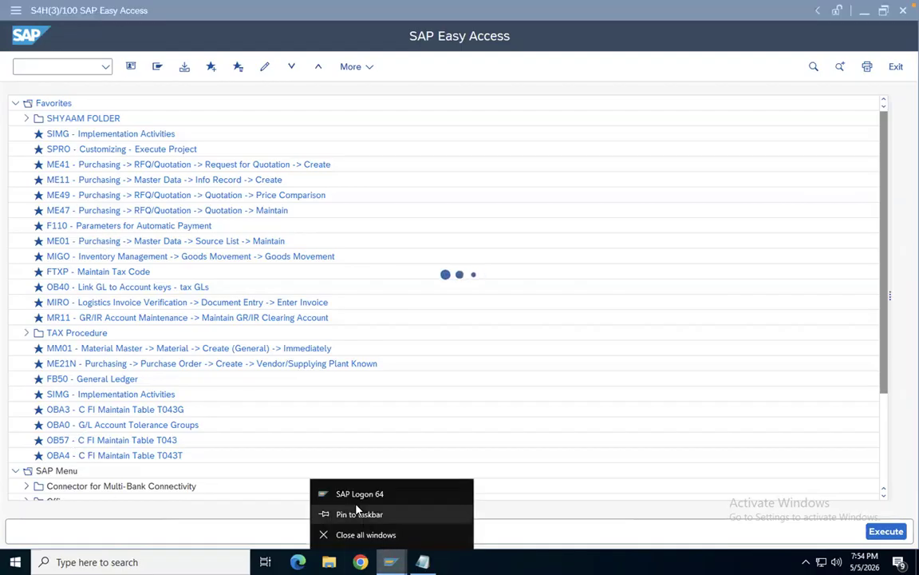
click(451, 436)
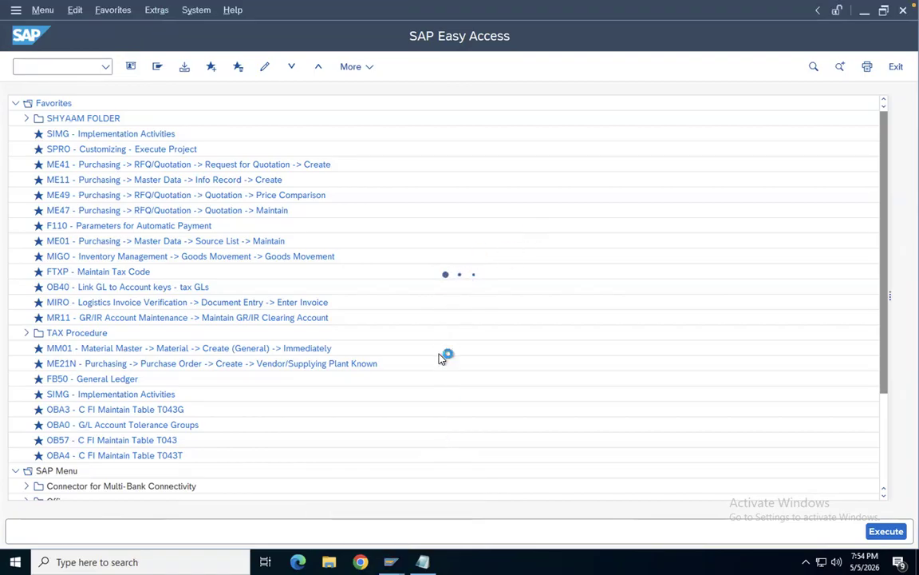
right_click(391, 562)
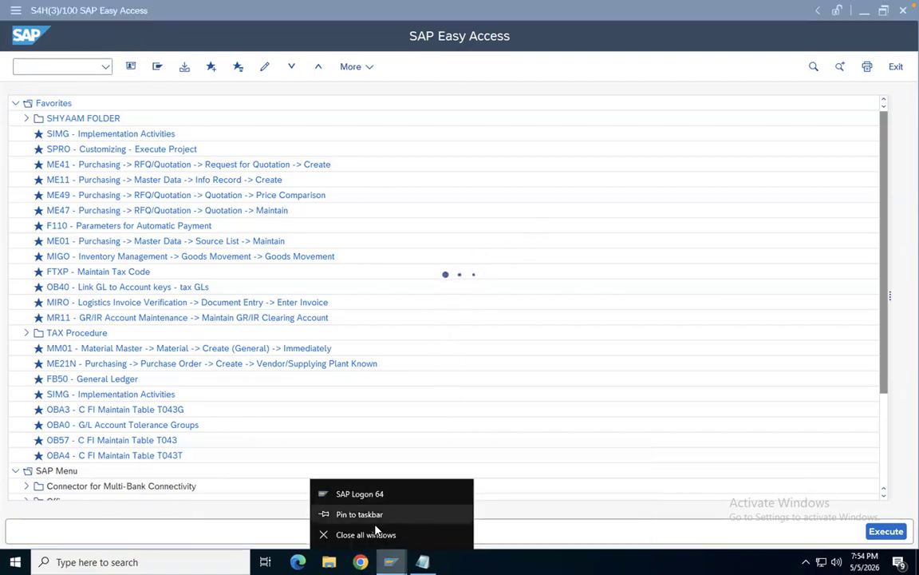
click(434, 534)
- Switch to the Display IMG session, collapse Depreciation, and look over the nodes under Asset Accounting
mouse_move(390, 562)
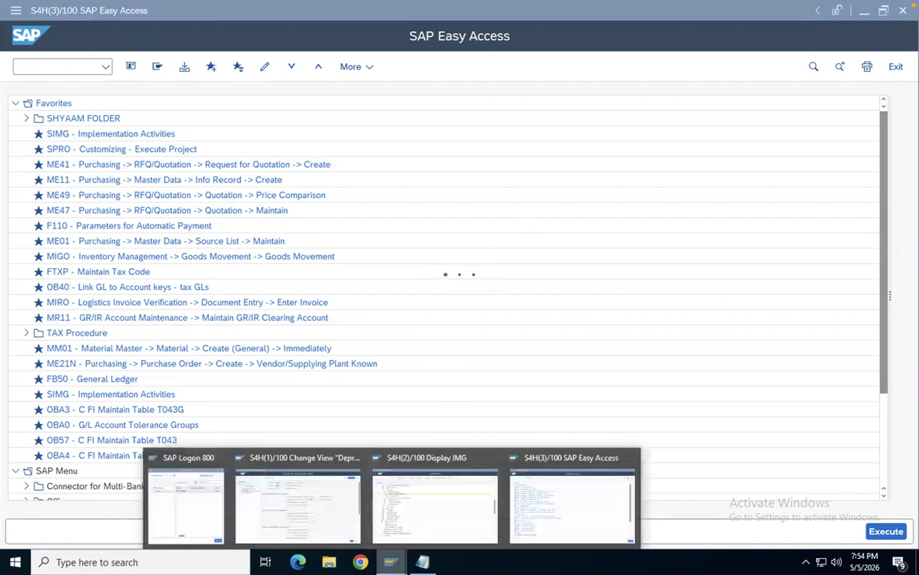
click(437, 509)
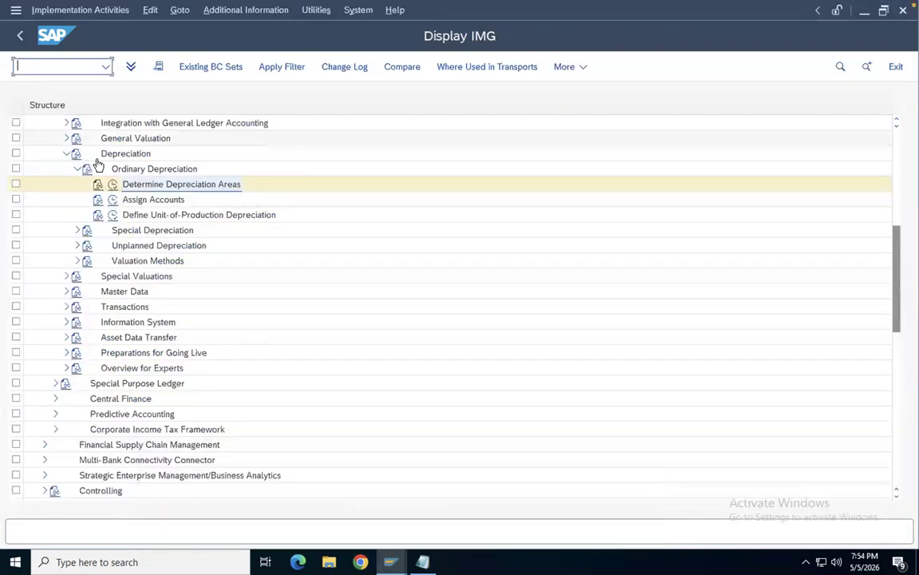
click(66, 154)
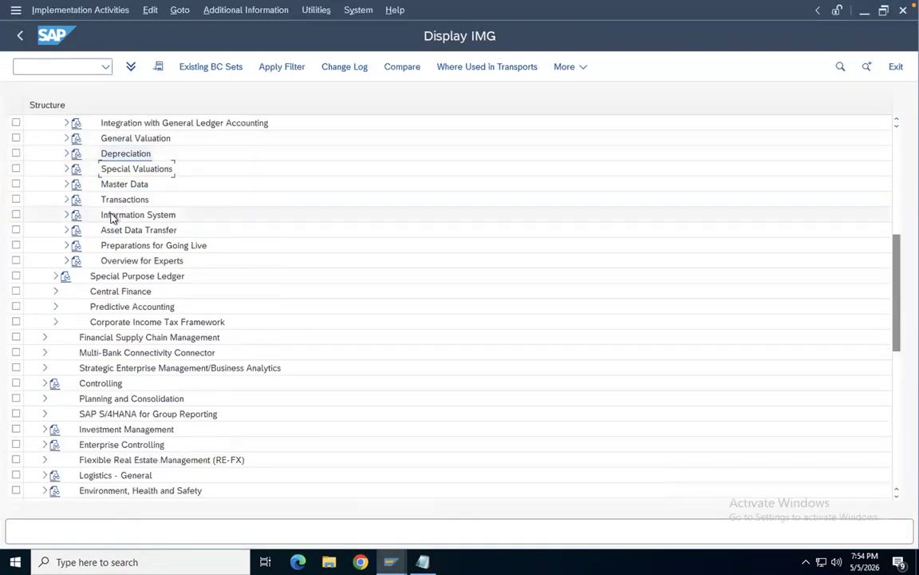
scroll(119, 230, up, 7)
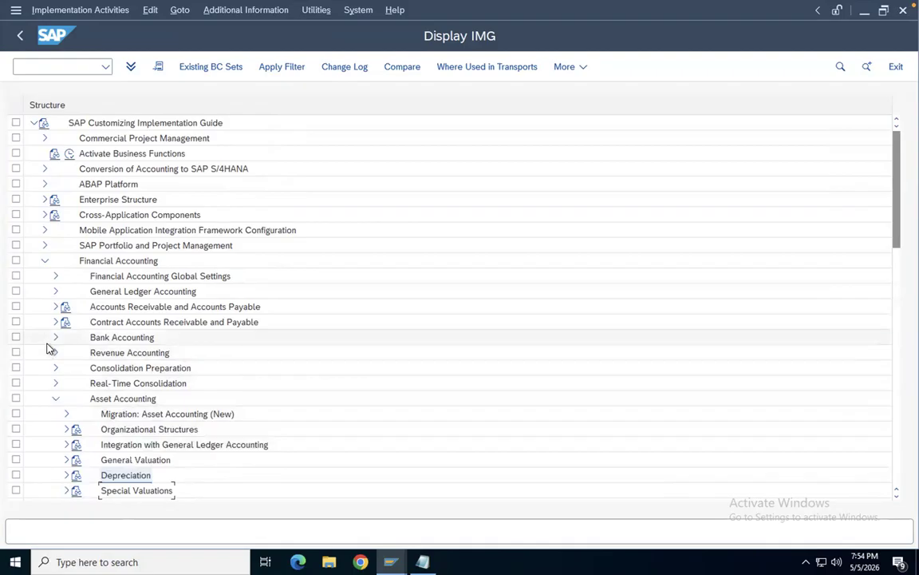
scroll(100, 423, down, 5)
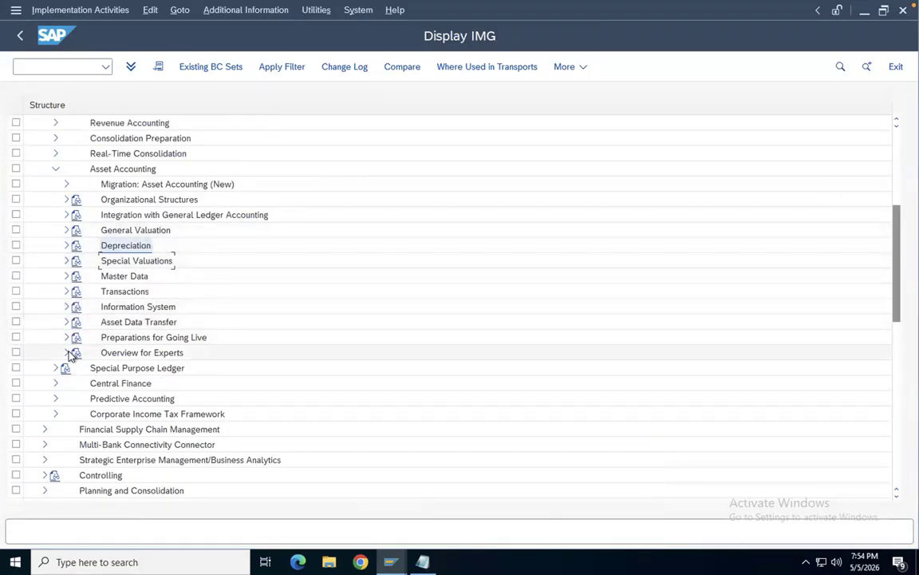
- Review the Master Data and Transactions nodes of Asset Accounting, collapsing Master Data, Technical Clearing Account for Integrated Asset Acquisition and Acquisitions
click(66, 276)
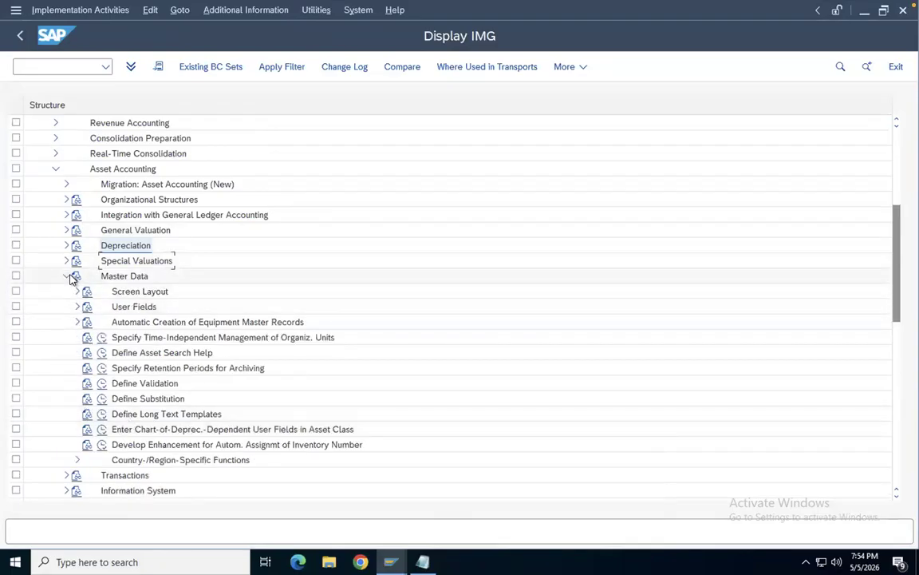
click(69, 277)
click(67, 291)
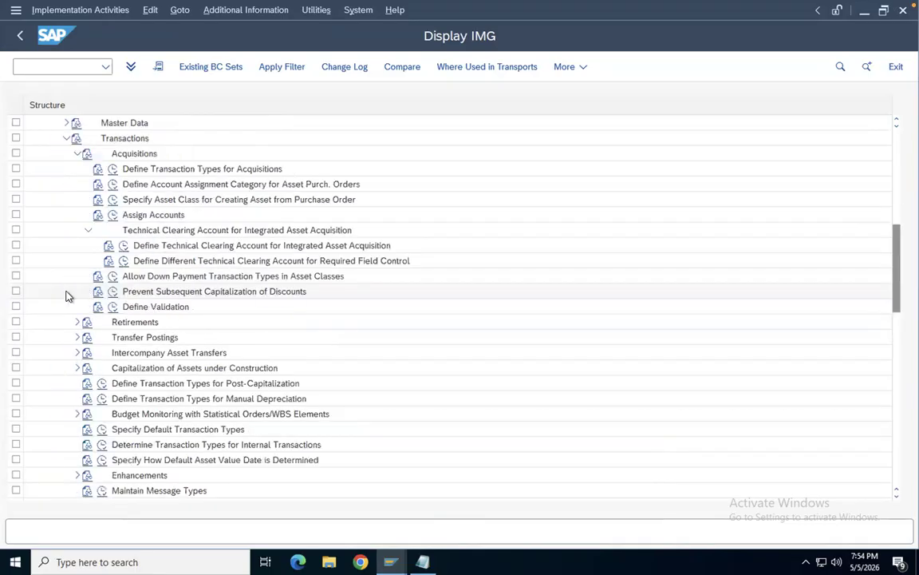
click(85, 230)
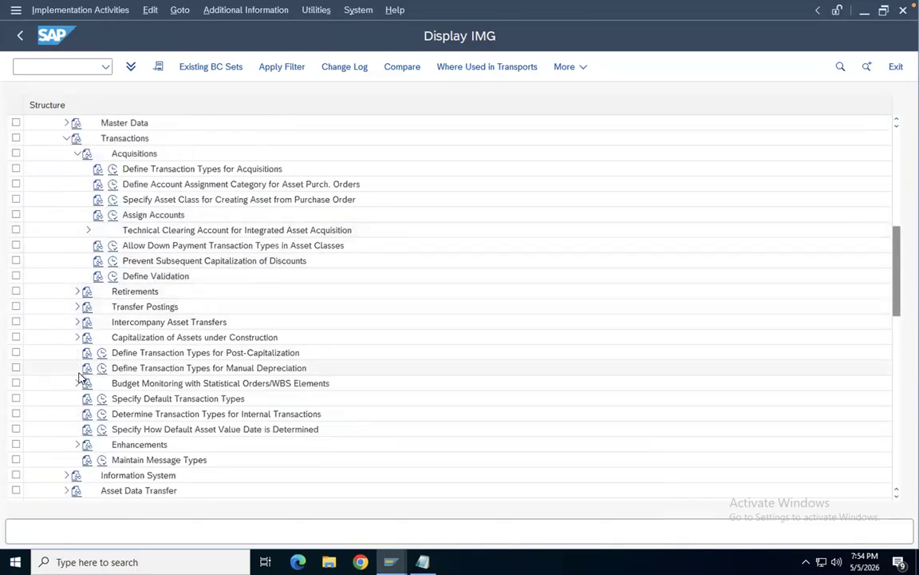
click(77, 153)
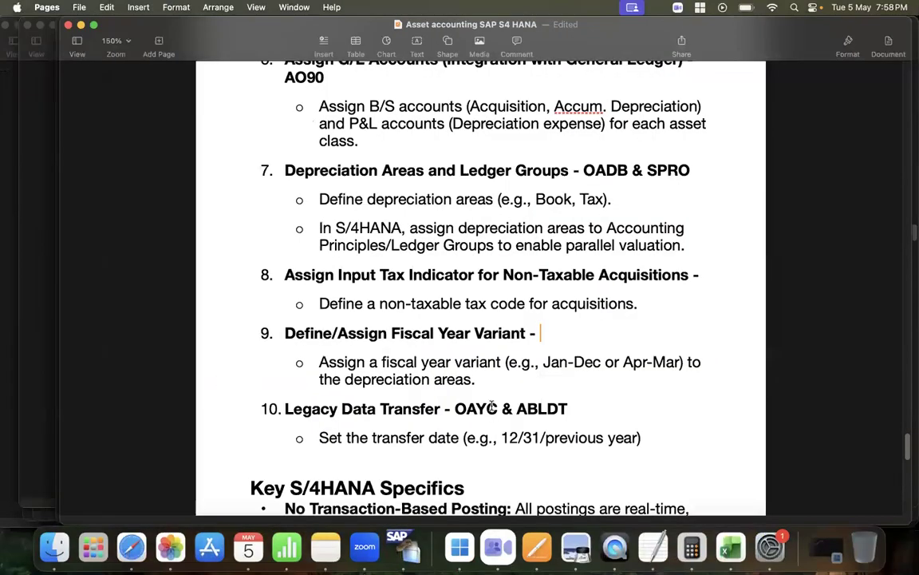
- Read the notes on fiscal year variant, legacy data transfer and Key S/4HANA Specifics
scroll(415, 296, down, 5)
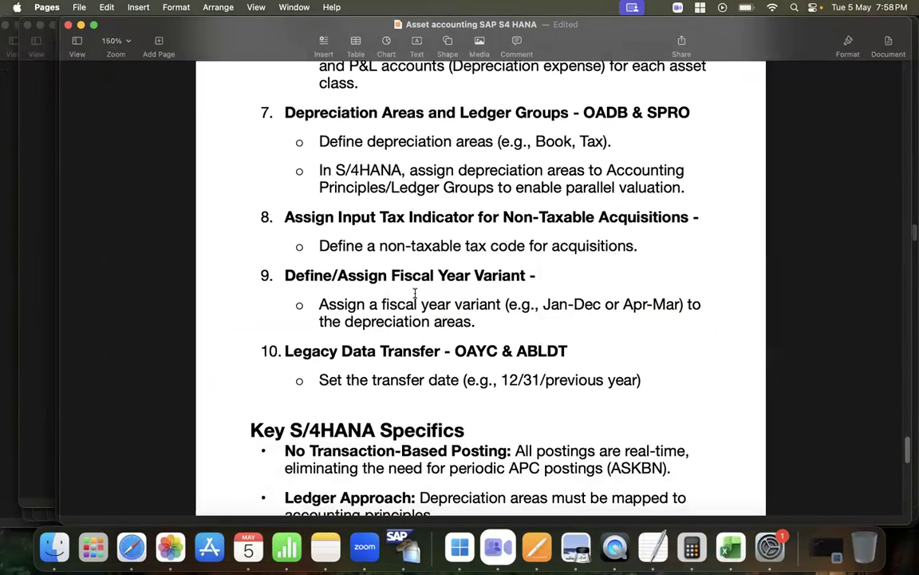
scroll(416, 296, down, 2)
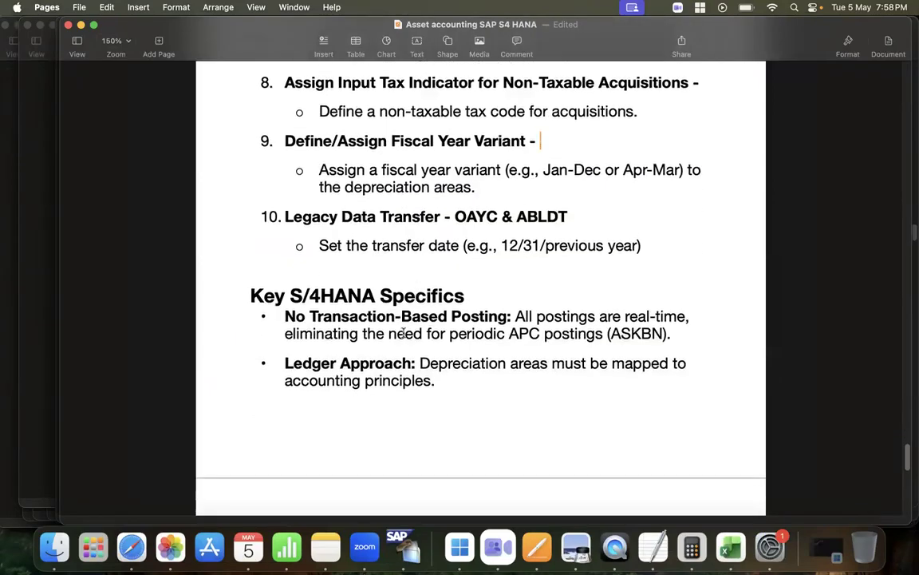
scroll(463, 208, up, 2)
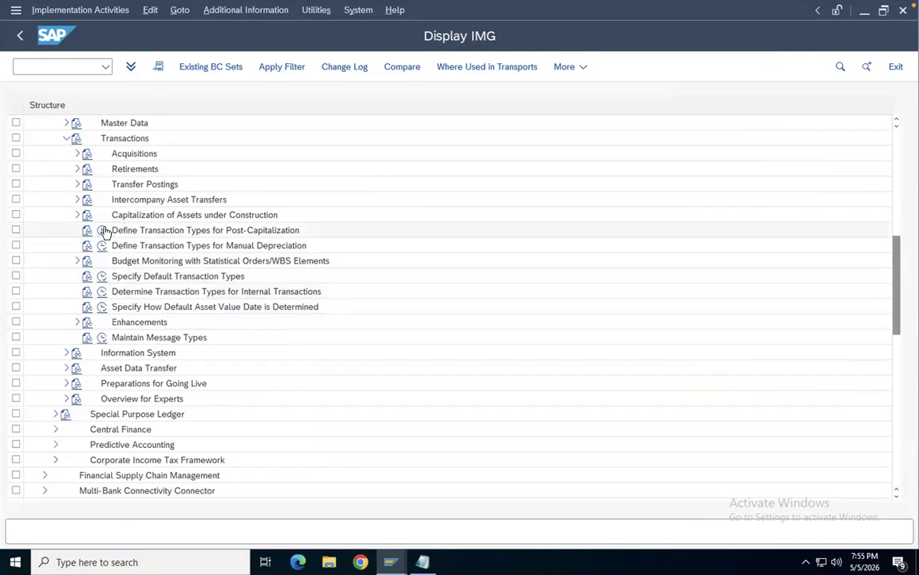
- Return to the Display IMG session and start transaction AS01 for creating an asset
scroll(105, 232, up, 7)
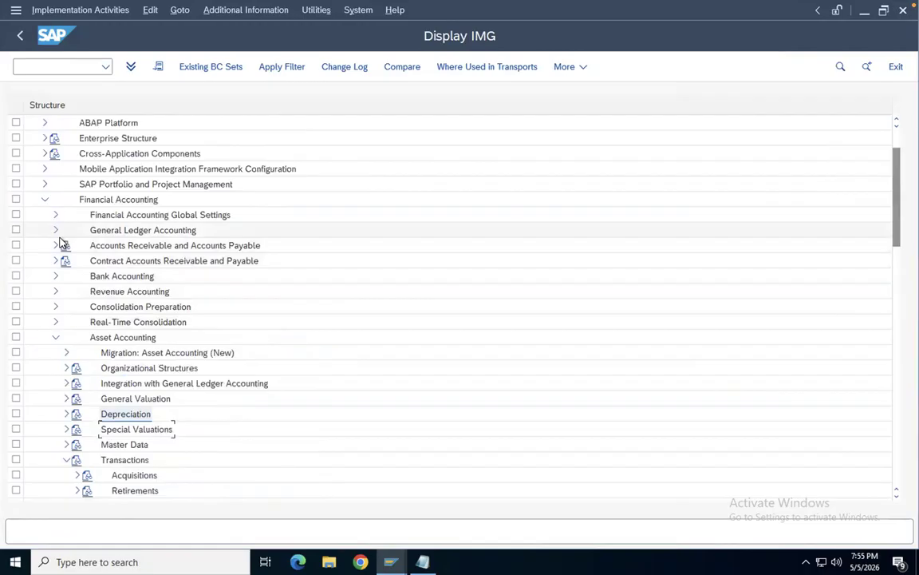
mouse_move(806, 7)
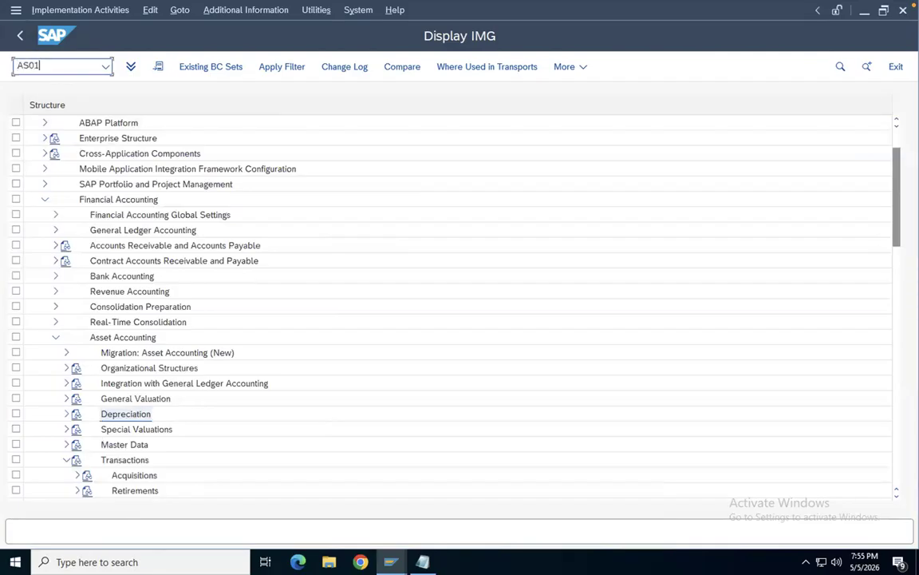
key(Return)
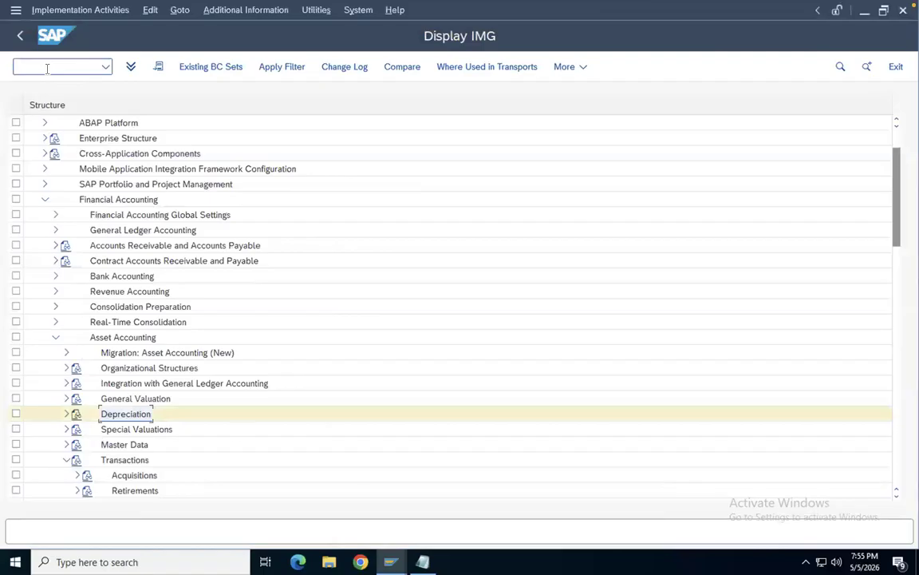
text(/NAS01)
key(Return)
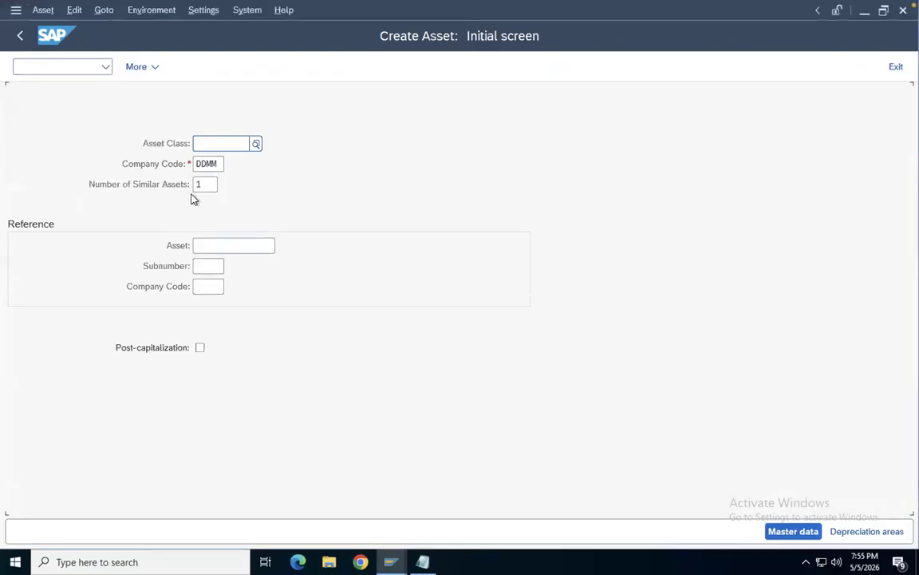
- Choose asset class DDMM for one asset in company code DDMM and open its master data
click(220, 144)
click(218, 145)
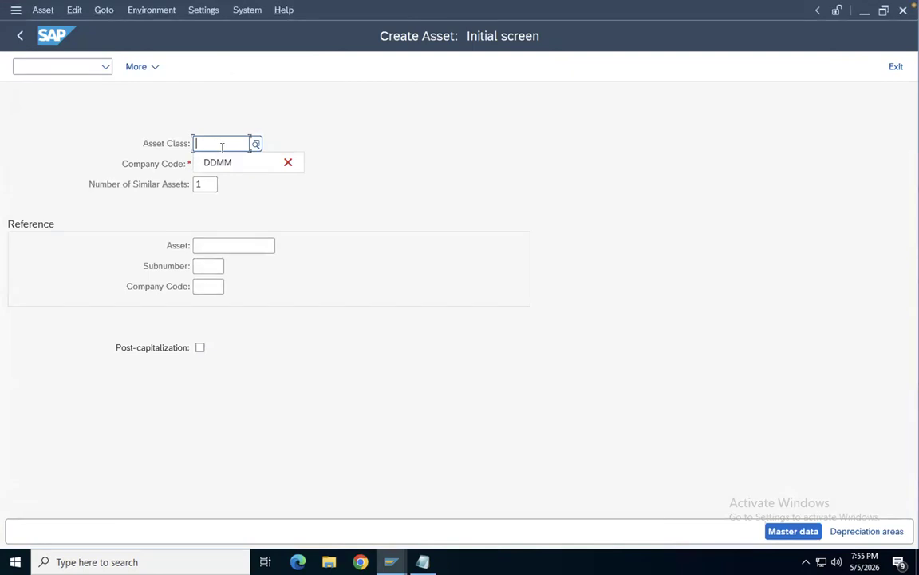
click(223, 164)
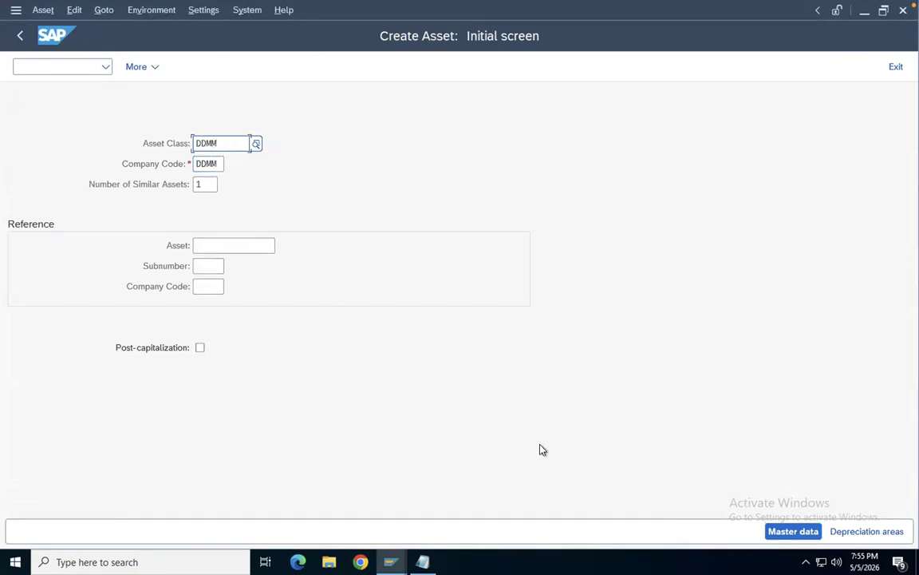
click(785, 538)
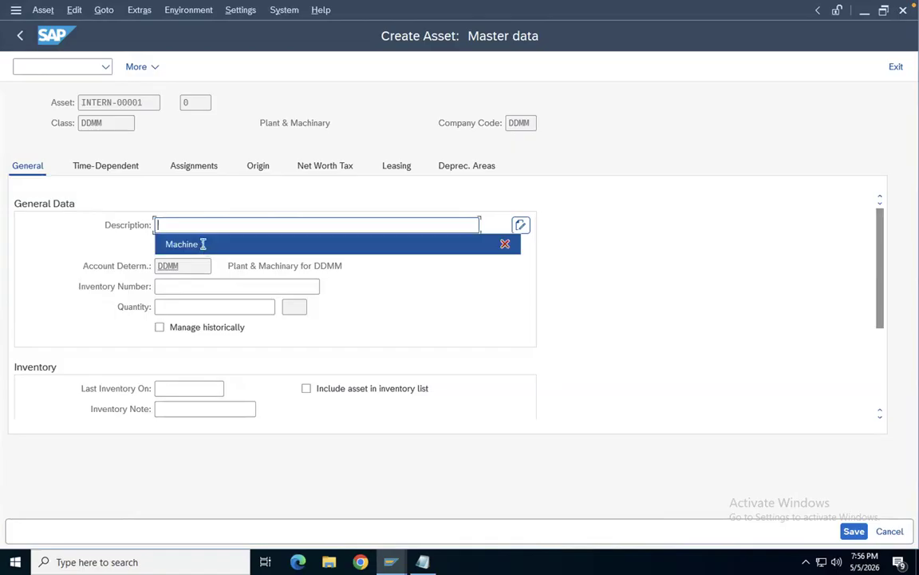
- Enter "Machine 2" in both description lines of the new asset's general data
click(203, 245)
key(BackSpace)
text(2)
drag(209, 226, 156, 223)
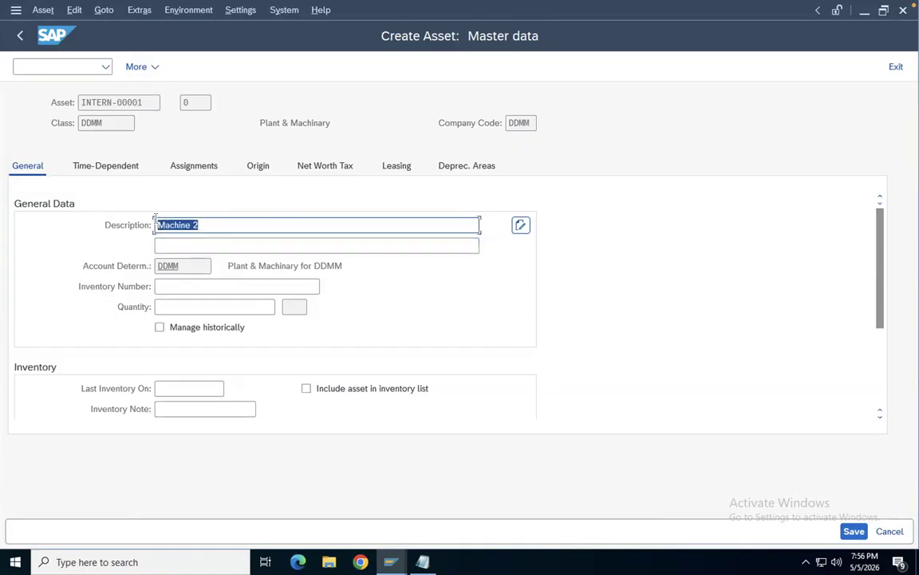
key(ctrl+c)
click(164, 245)
key(ctrl+v)
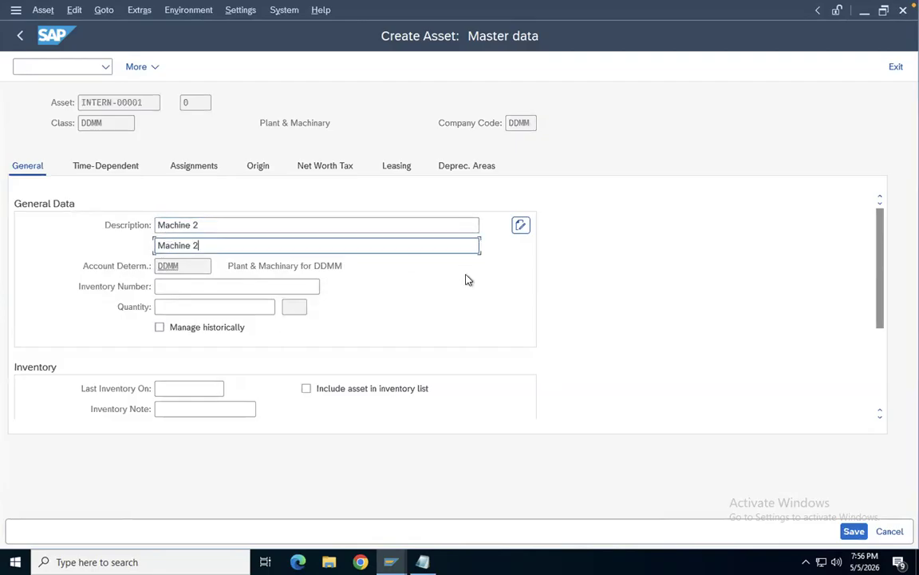
- Set the asset's mandatory capitalization date to 01.04.2026
click(124, 166)
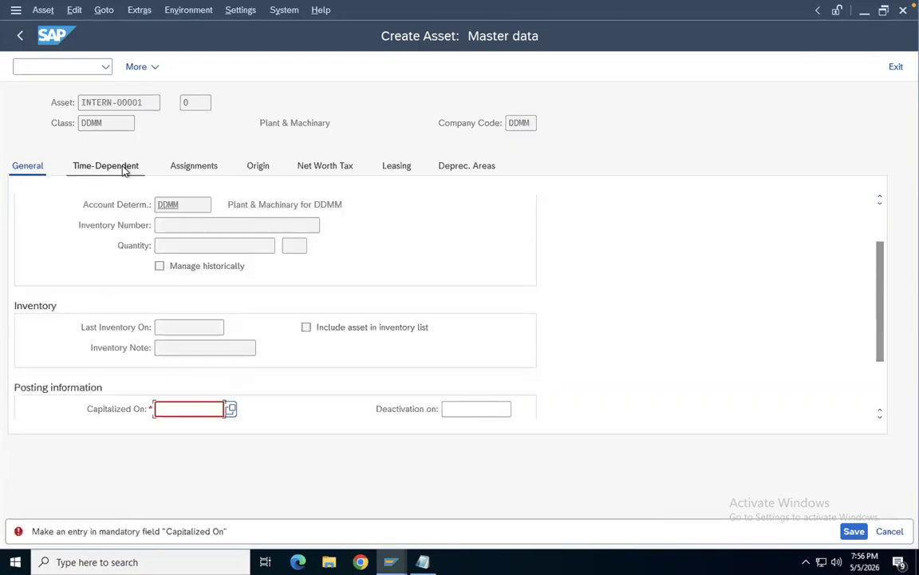
click(229, 411)
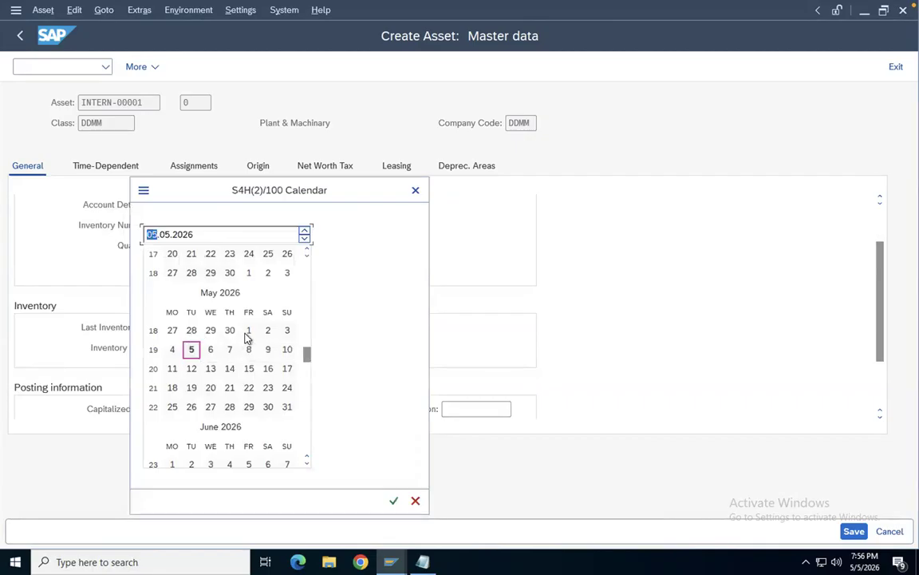
click(307, 252)
scroll(308, 253, up, 4)
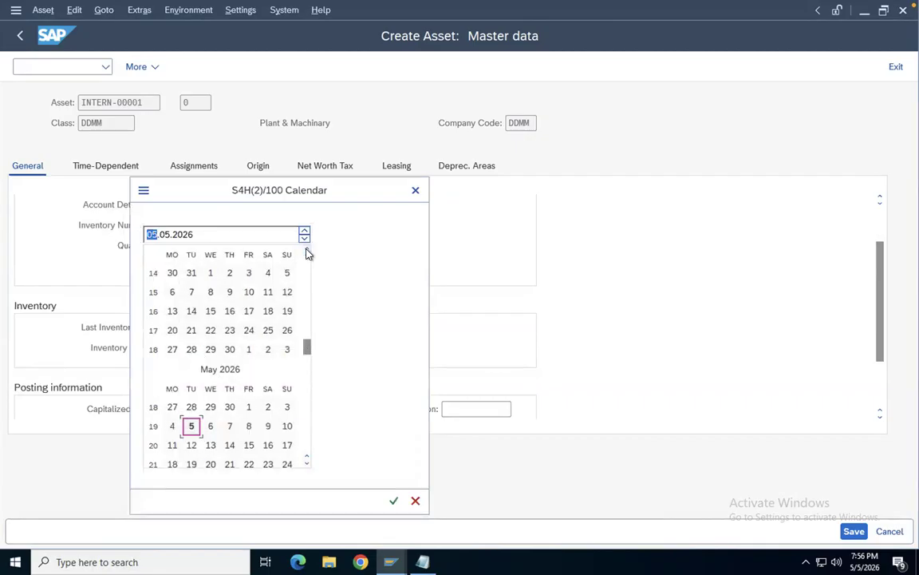
double_click(210, 293)
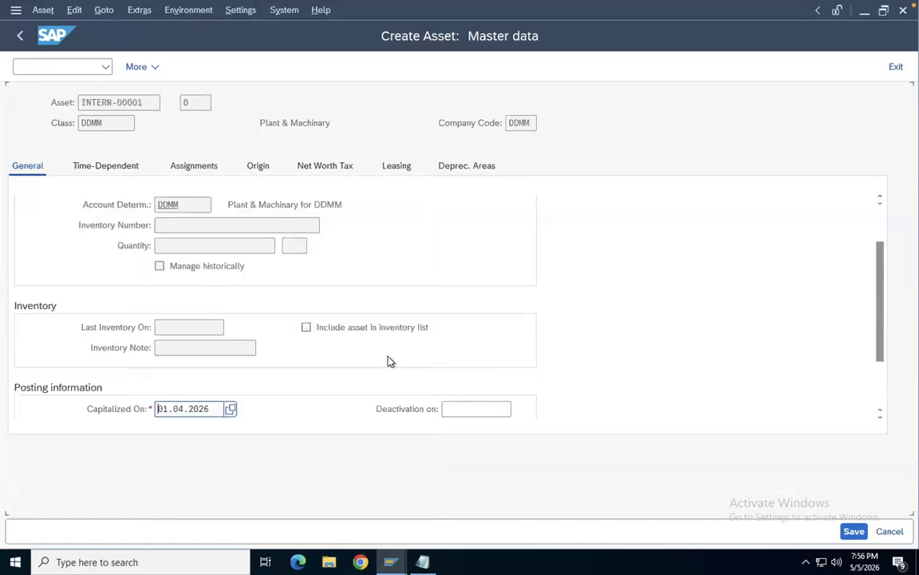
- Assign business area BENG in the time-dependent data, and look through the assignments, origin, net worth tax and leasing data
click(96, 166)
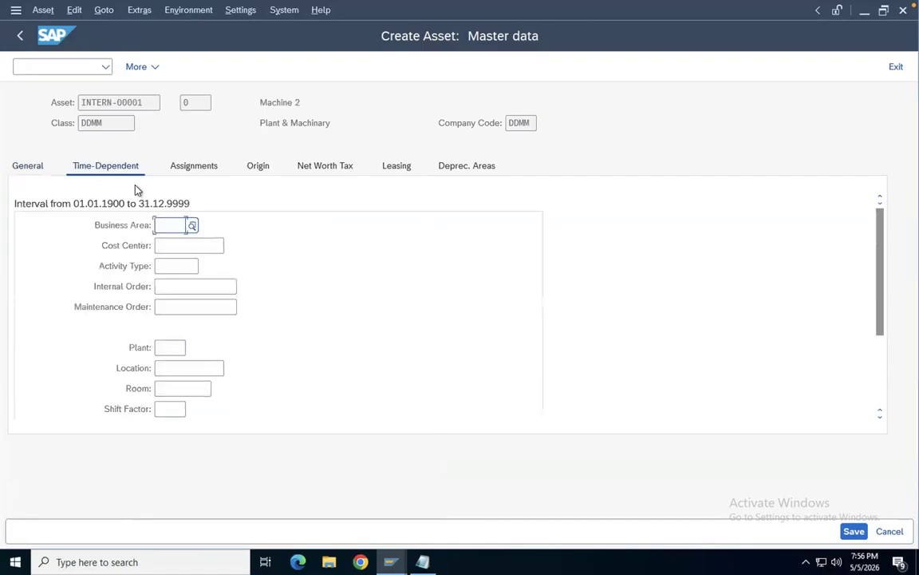
key(BackSpace)
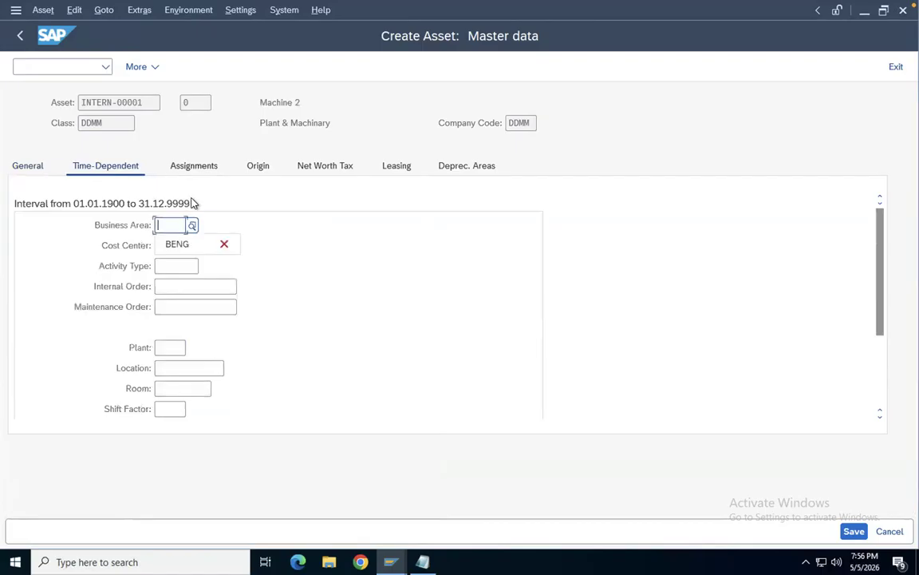
click(182, 243)
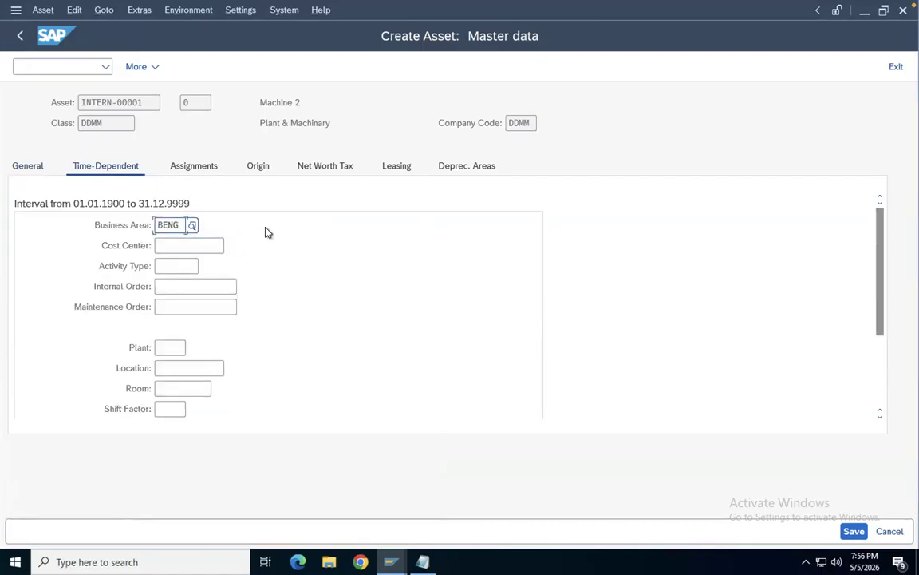
click(209, 171)
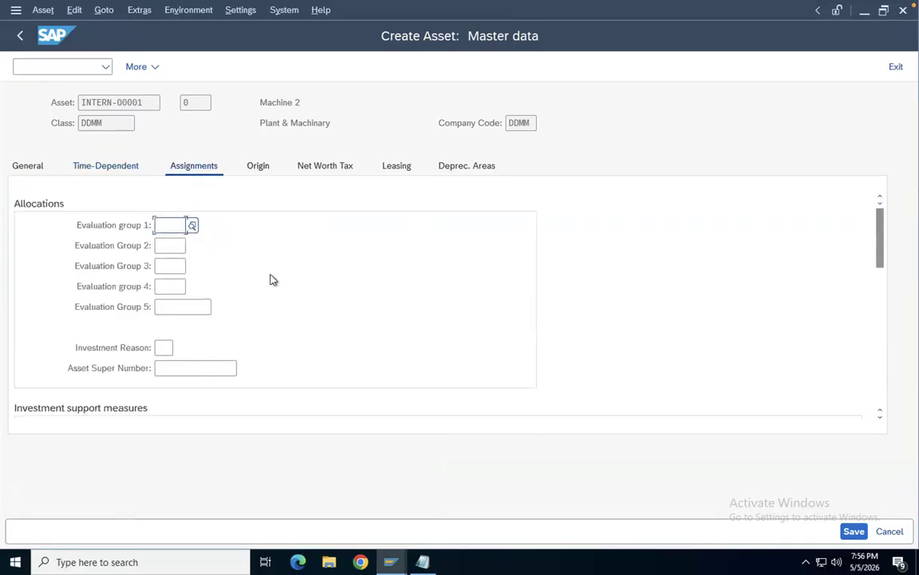
drag(880, 251, 869, 222)
click(266, 169)
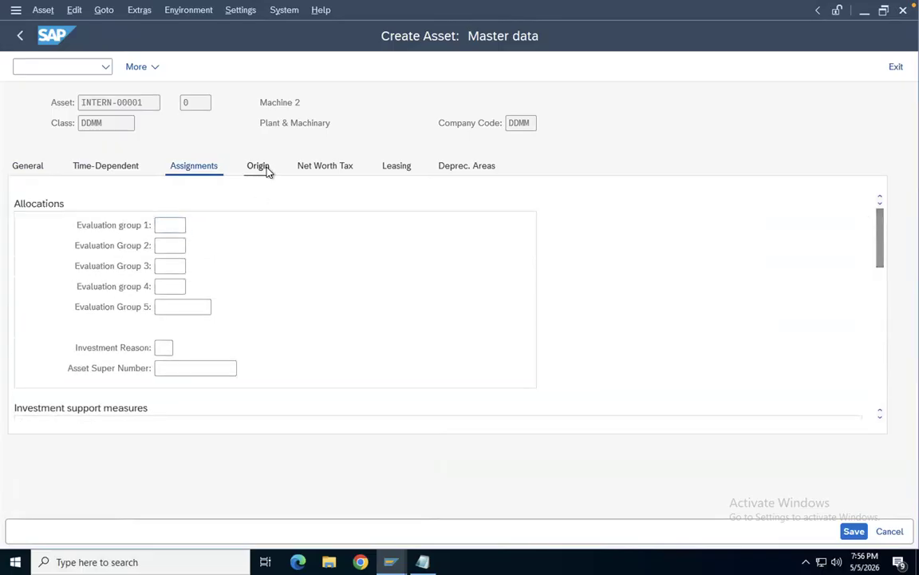
click(325, 168)
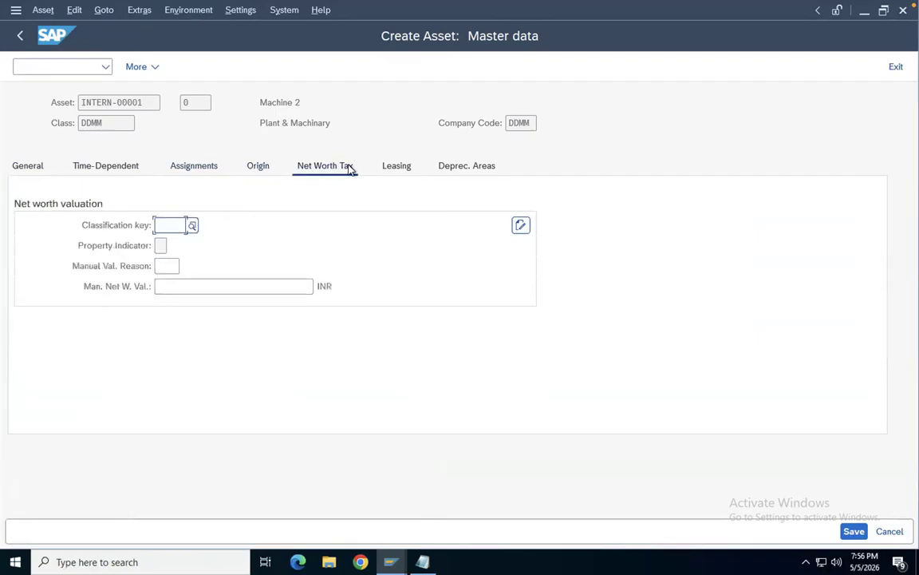
click(399, 167)
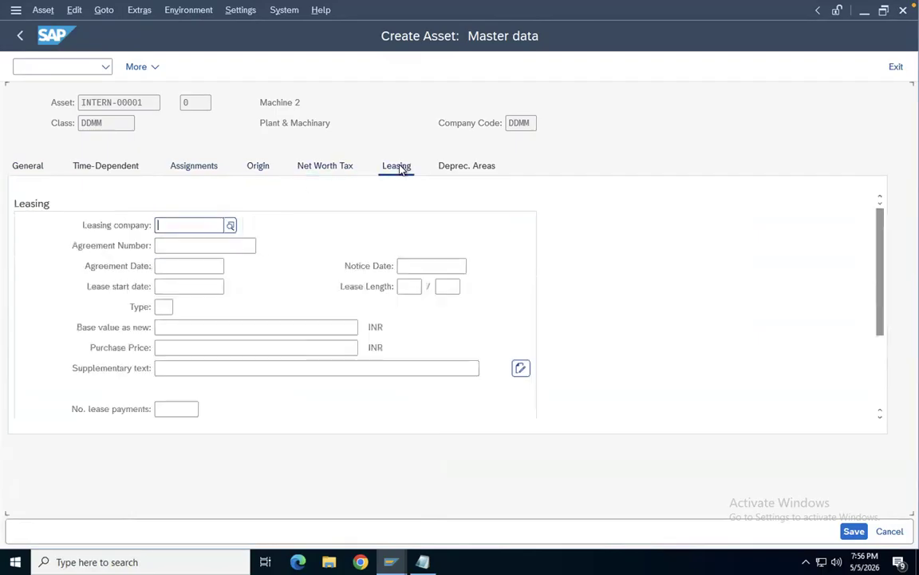
- For book depreciation area 01, set the useful life period to 1 and the ordinary depreciation start to 30.05.2026, and save the asset
click(459, 170)
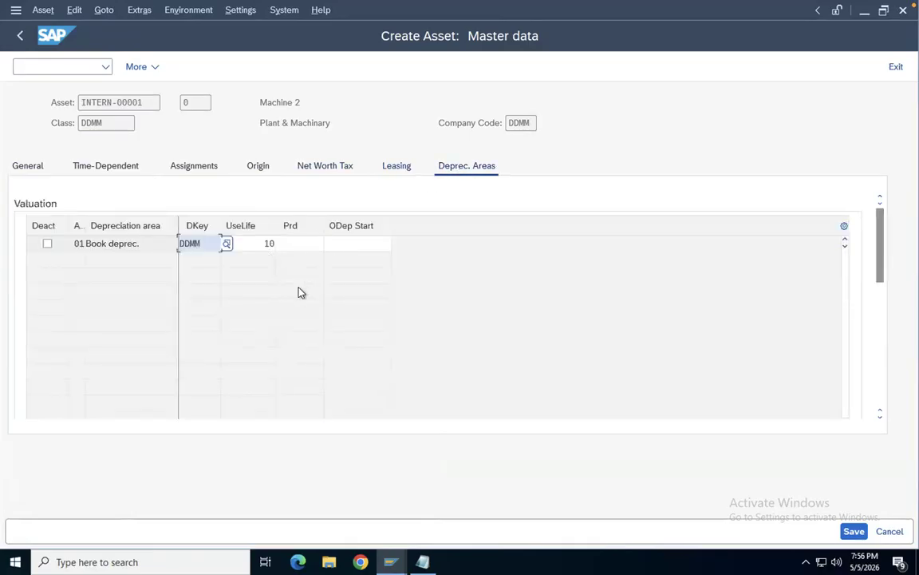
click(290, 243)
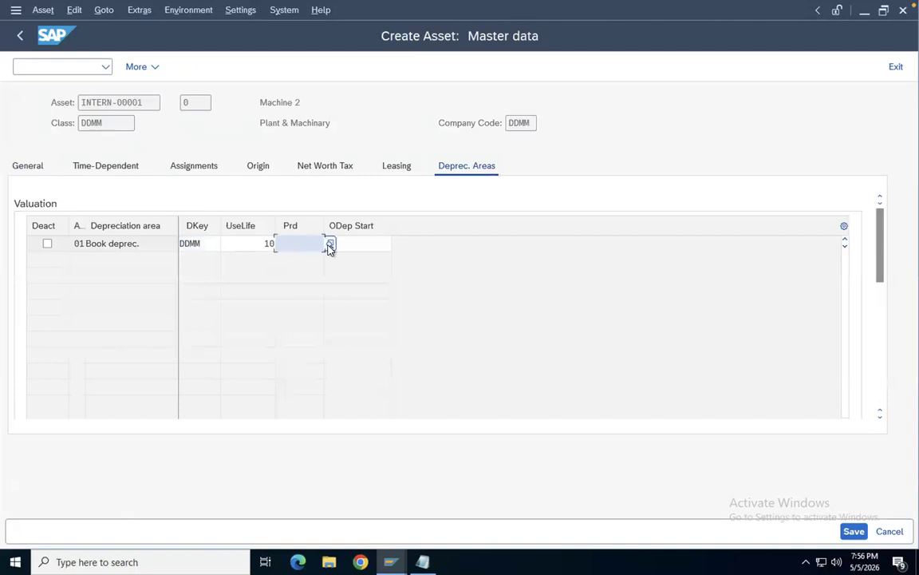
click(329, 245)
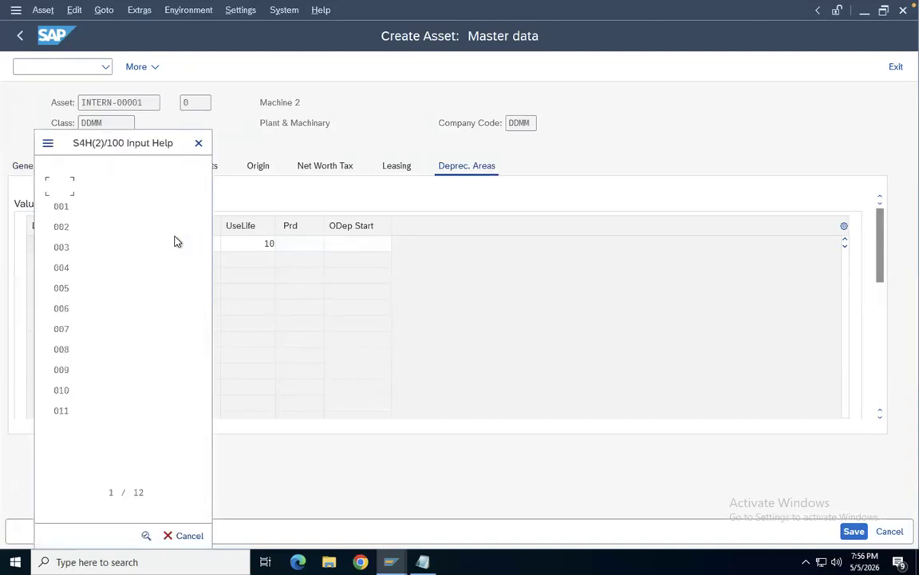
click(61, 206)
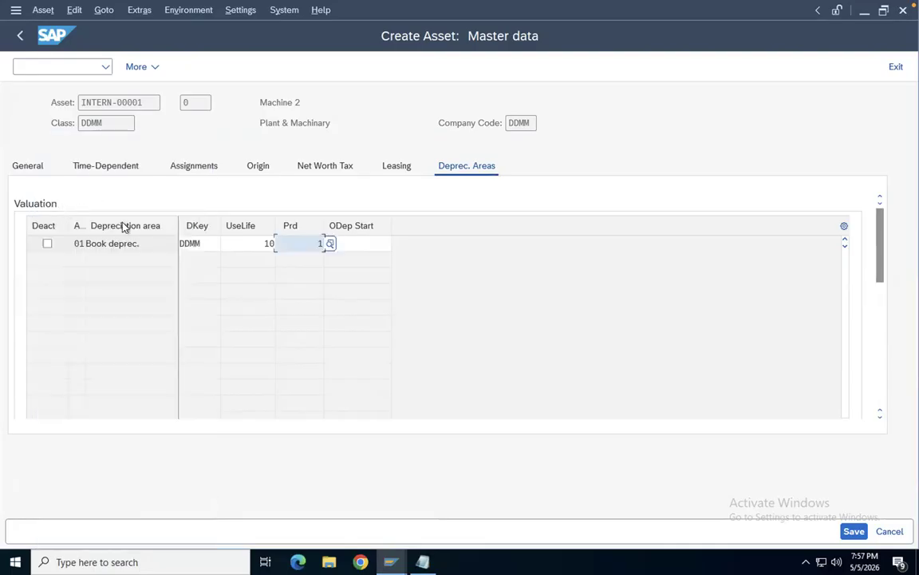
click(355, 245)
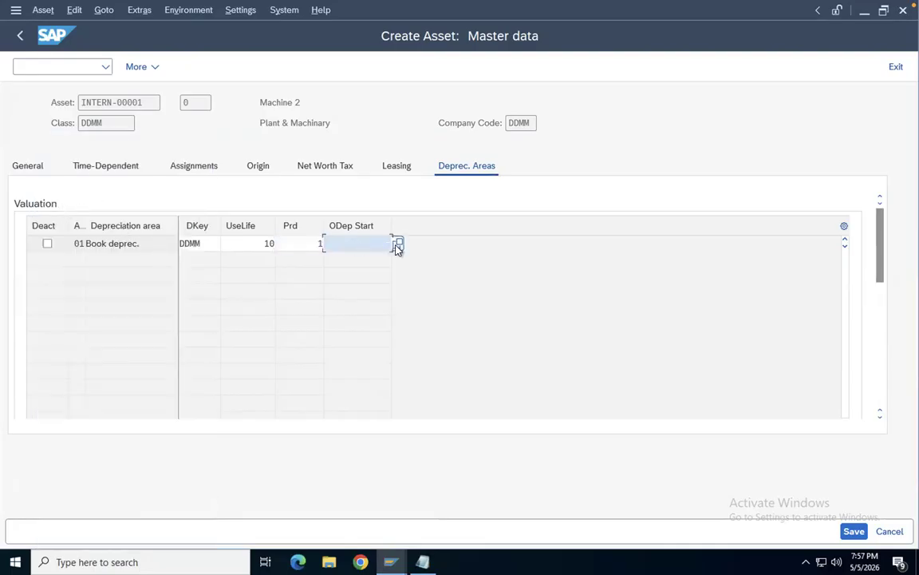
click(398, 245)
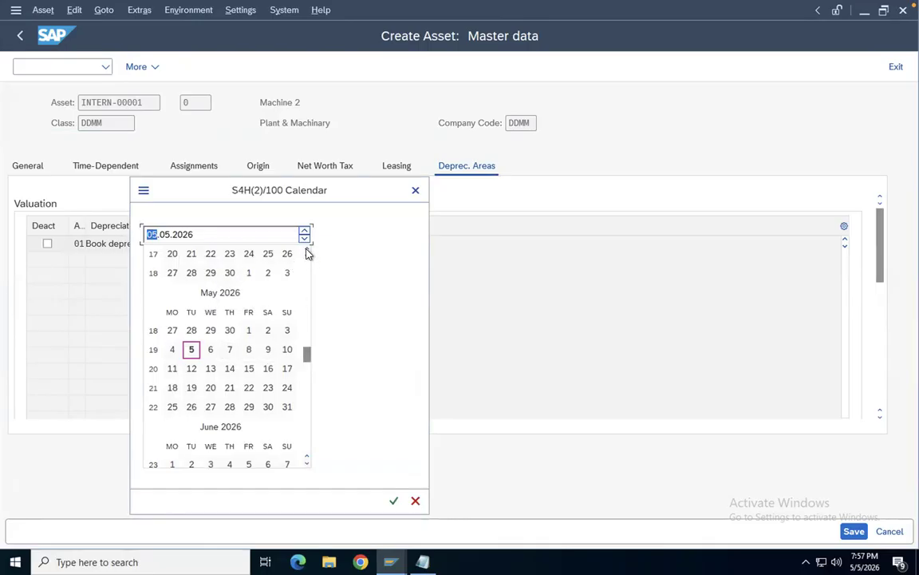
double_click(269, 407)
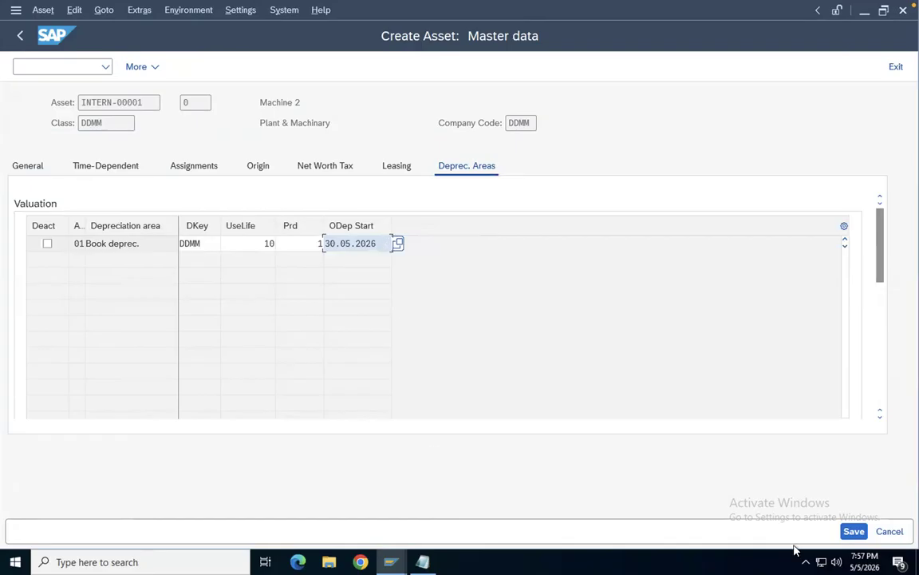
click(851, 531)
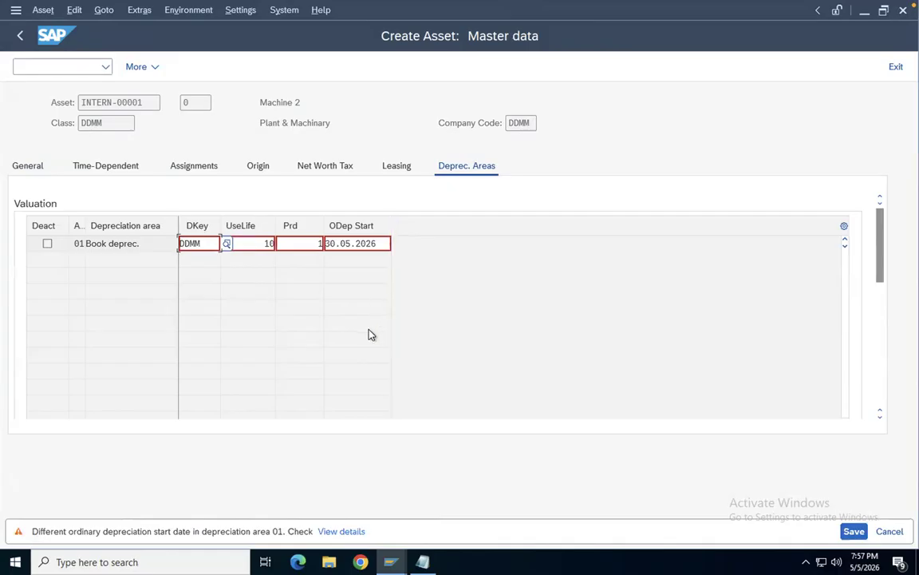
key(Return)
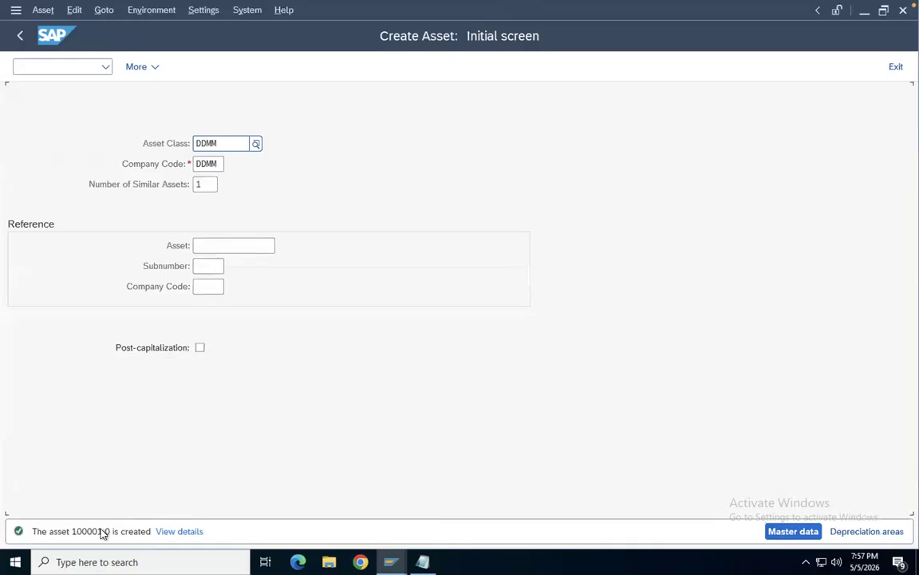
- Run transaction AS03 and display the master data of the newly created Machine 2 asset
click(32, 64)
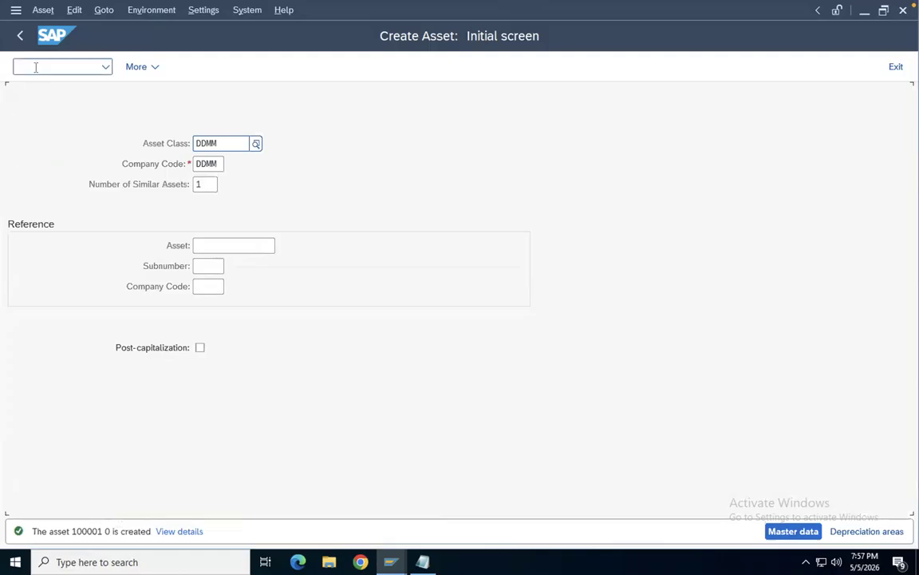
text(/AS03)
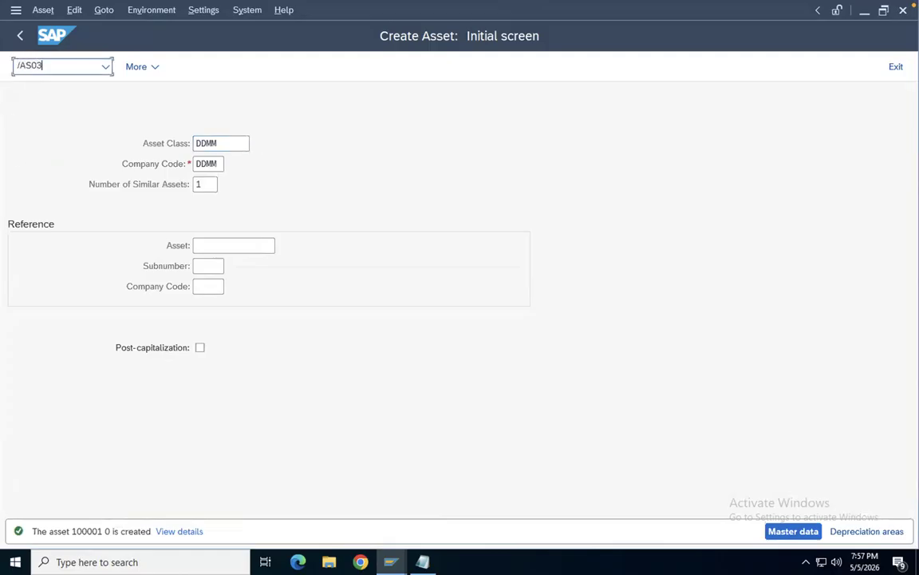
key(Return)
click(36, 65)
text(/NAS0)
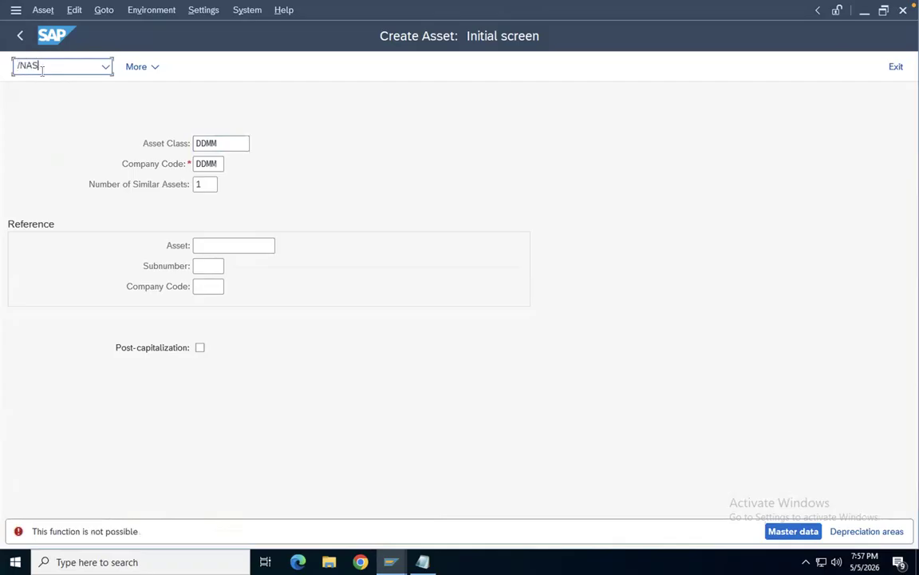
text(3)
key(Return)
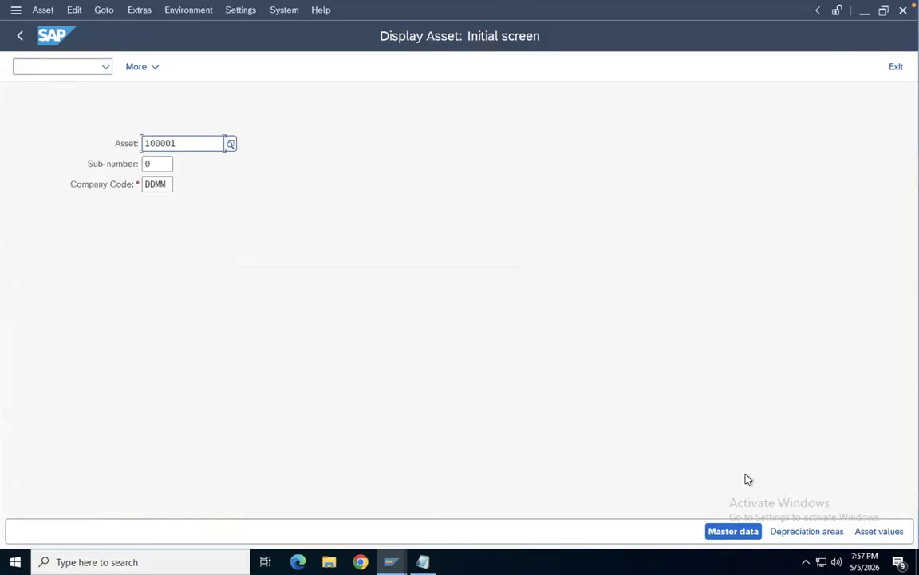
key(Return)
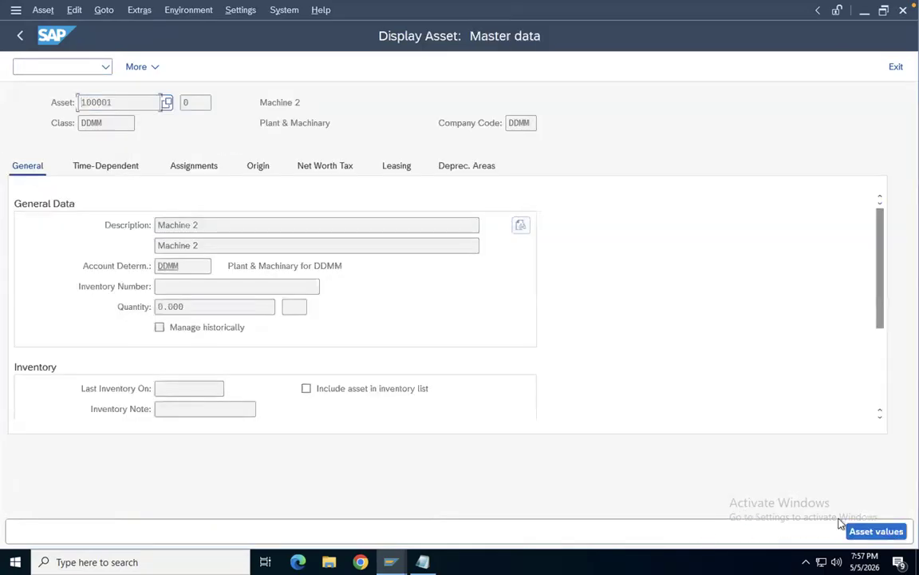
- Check the Machine 2 asset's planned values for book depreciation in the Asset Explorer, and return to the asset display's initial screen
click(866, 533)
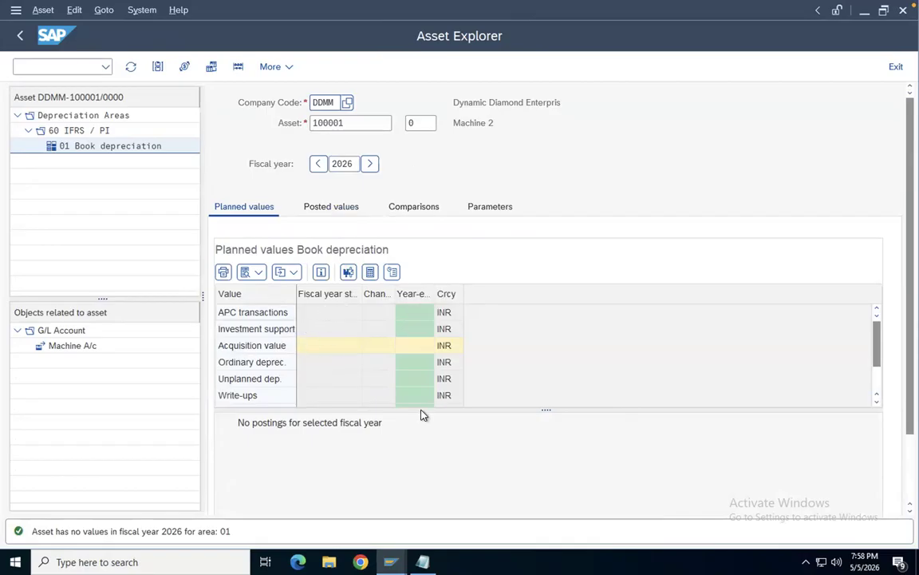
click(21, 35)
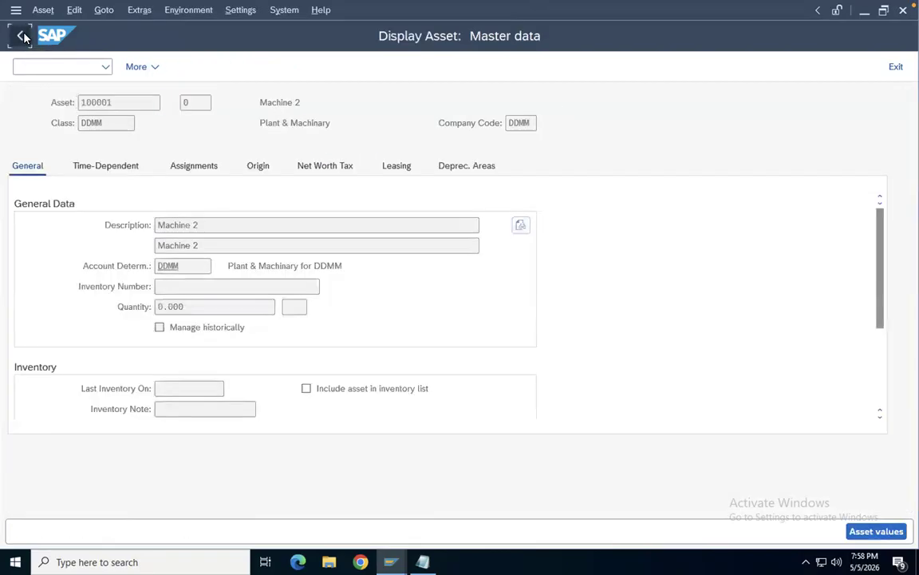
click(22, 35)
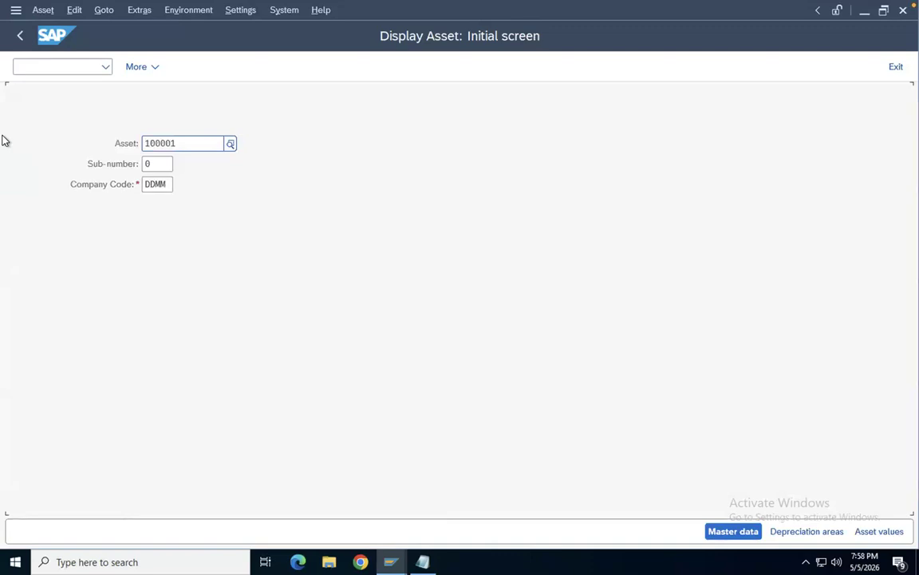
- Leave the asset display and start transaction F-90 for an acquisition from purchase with vendor
click(34, 66)
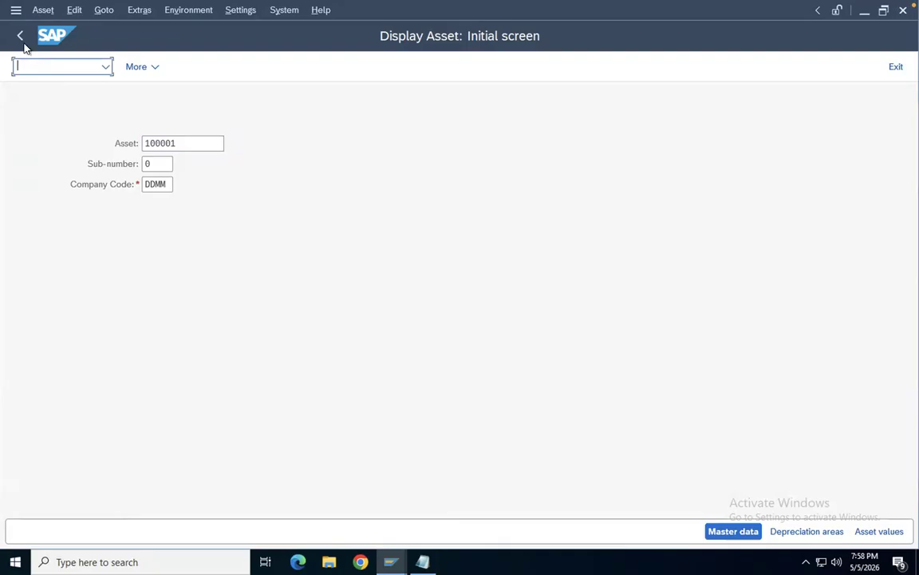
click(20, 35)
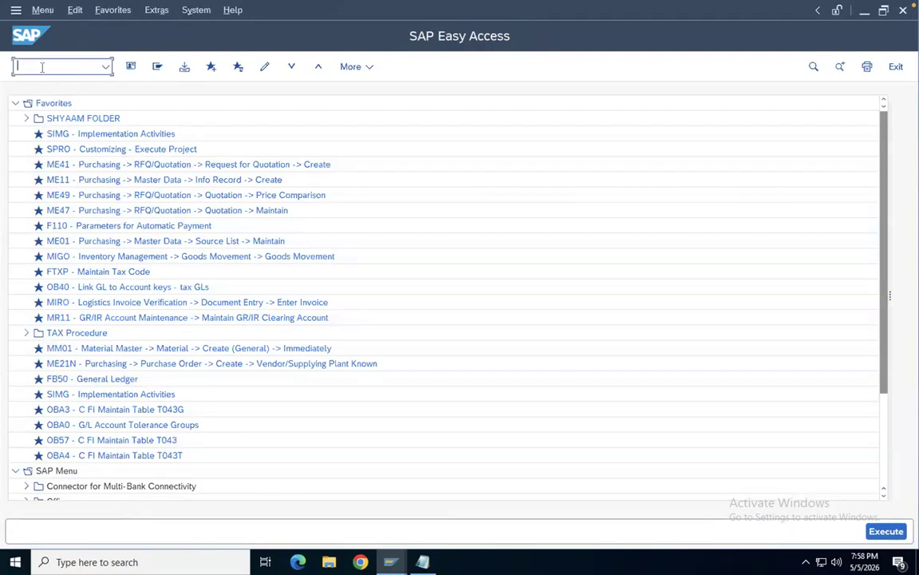
text(F-90)
key(Return)
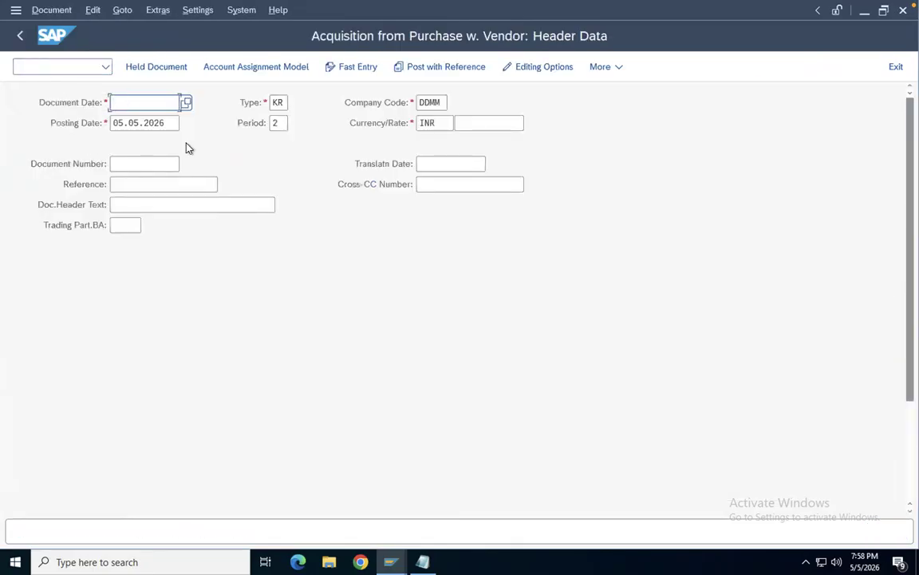
- Copy the posting date 05.05.2026 into the document date of the acquisition header
drag(113, 123, 160, 123)
key(ctrl+c)
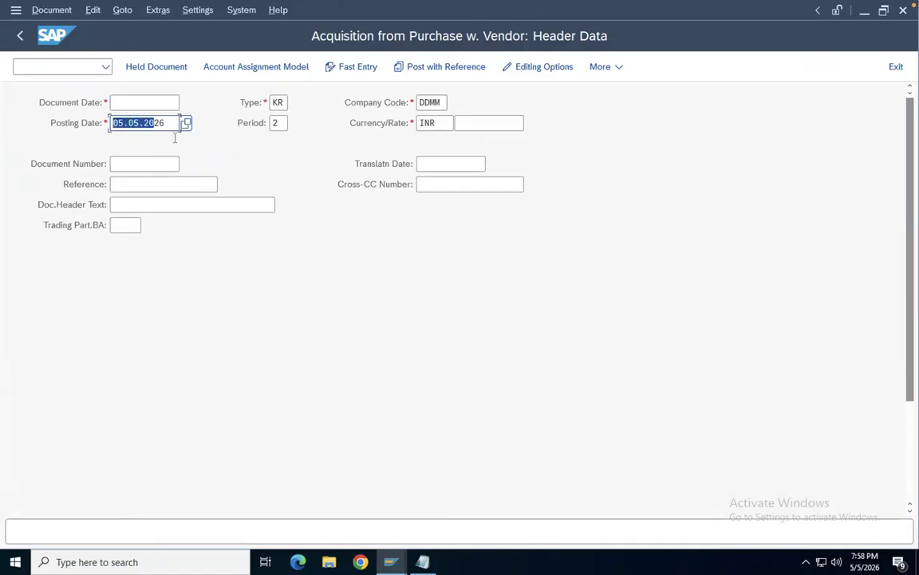
click(138, 104)
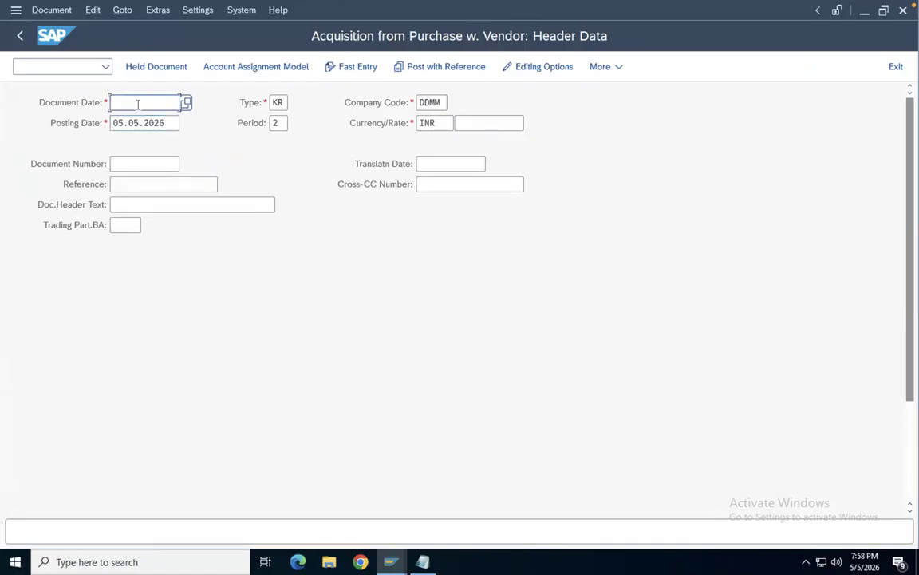
key(ctrl+v)
- Look through the available posting keys for the first line item, including the account type and debit/credit information, and close the list
scroll(895, 319, down, 3)
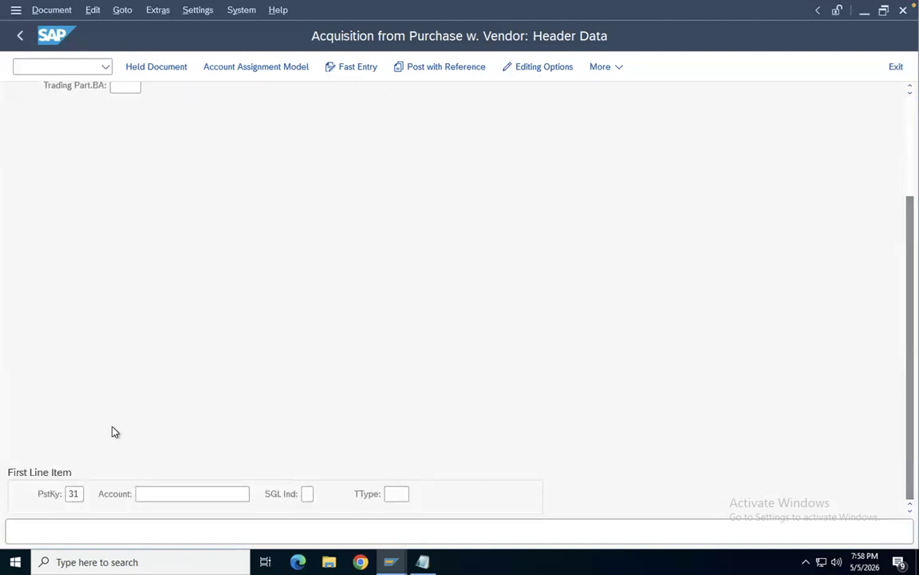
click(76, 492)
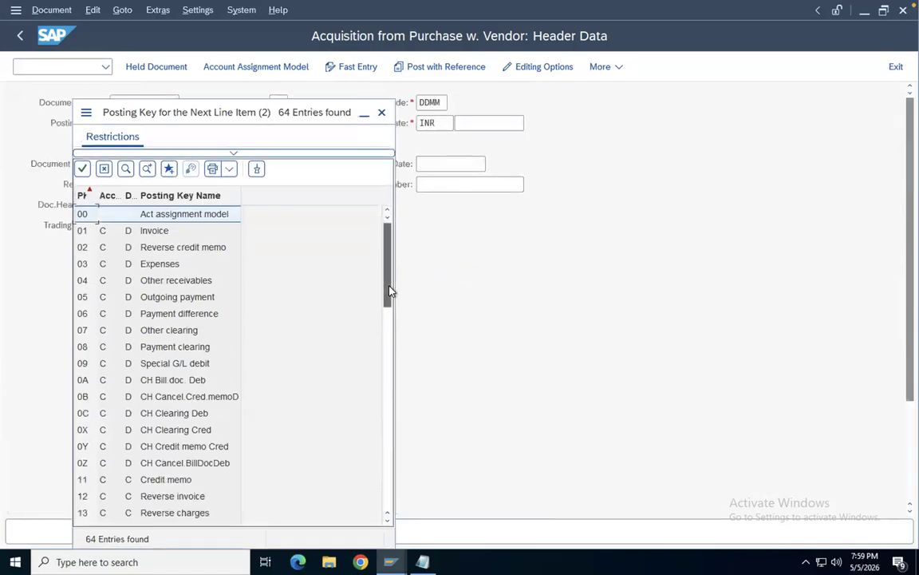
drag(390, 292, 392, 384)
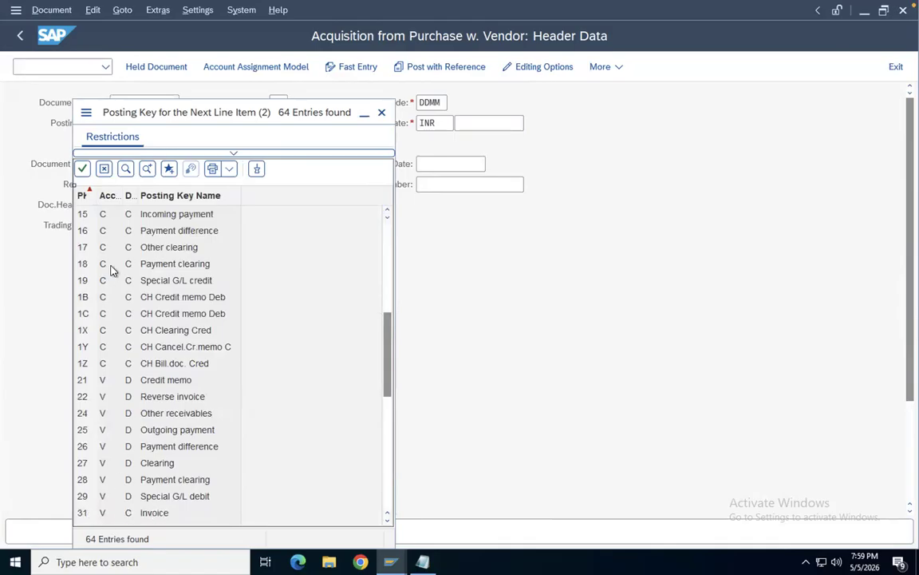
mouse_move(137, 193)
mouse_down()
mouse_move(166, 194)
mouse_move(121, 193)
mouse_move(153, 193)
mouse_up()
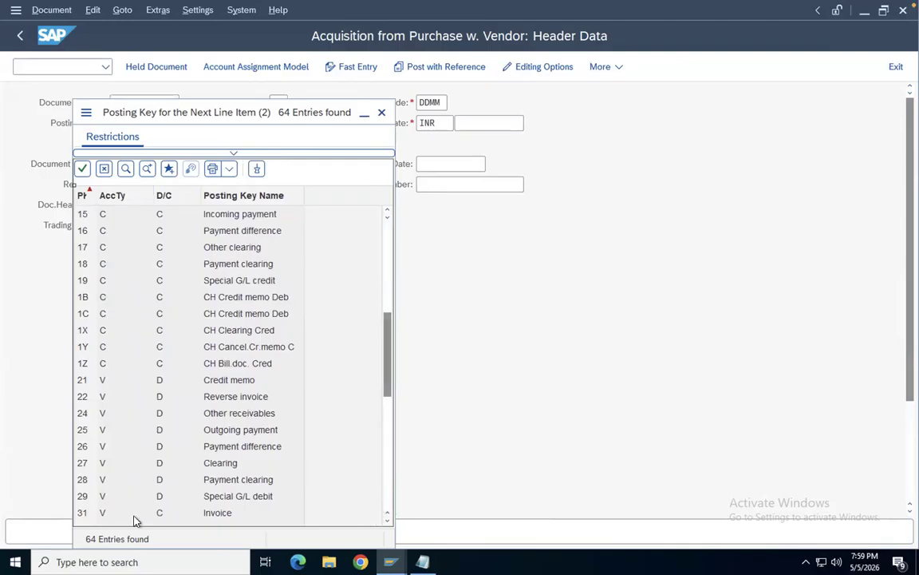
click(382, 113)
- Search the suppliers of company code DDMM and choose LOCAL BP -DDMM 27 in Bengaluru as the first line item's account
click(230, 494)
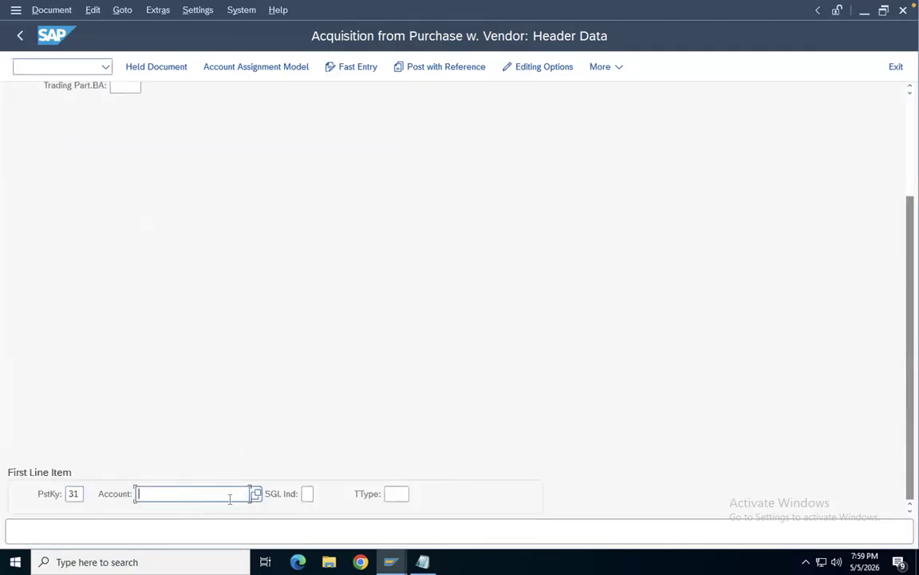
click(256, 494)
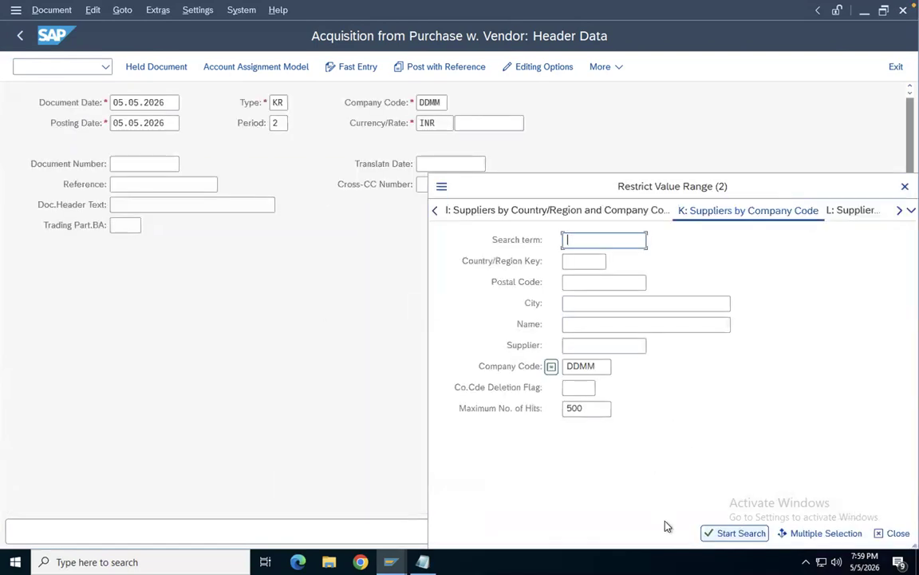
click(735, 534)
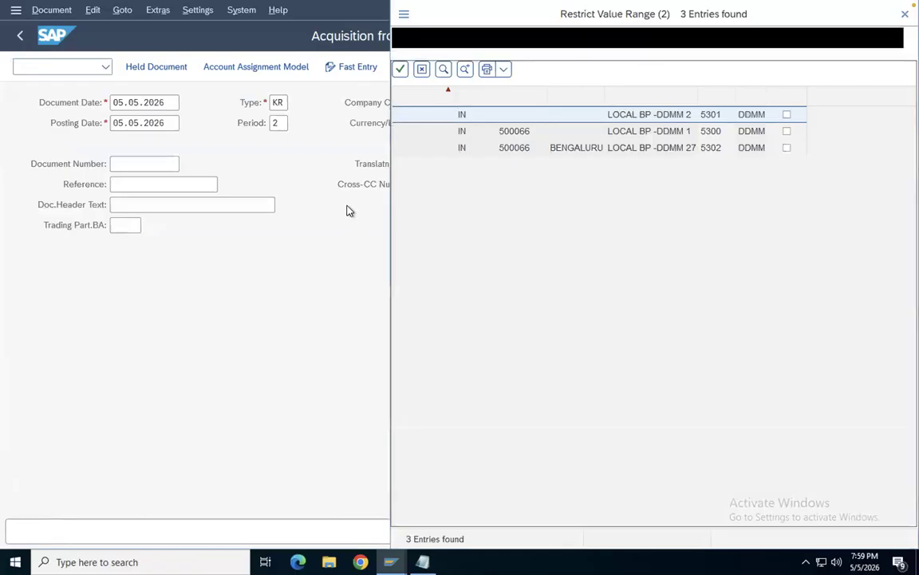
double_click(514, 149)
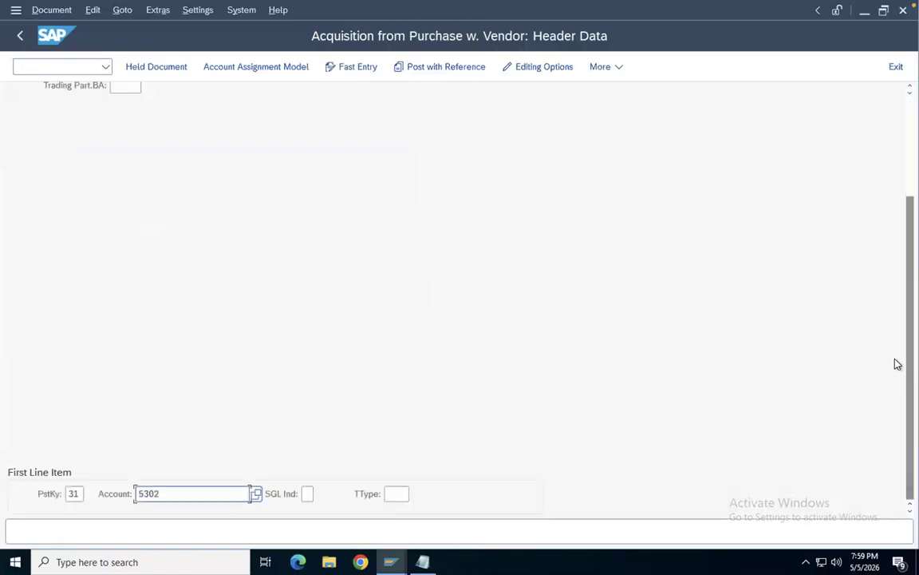
- Set the document header text to "Asset Aquisition" and proceed to the vendor invoice item
scroll(897, 365, up, 3)
click(129, 206)
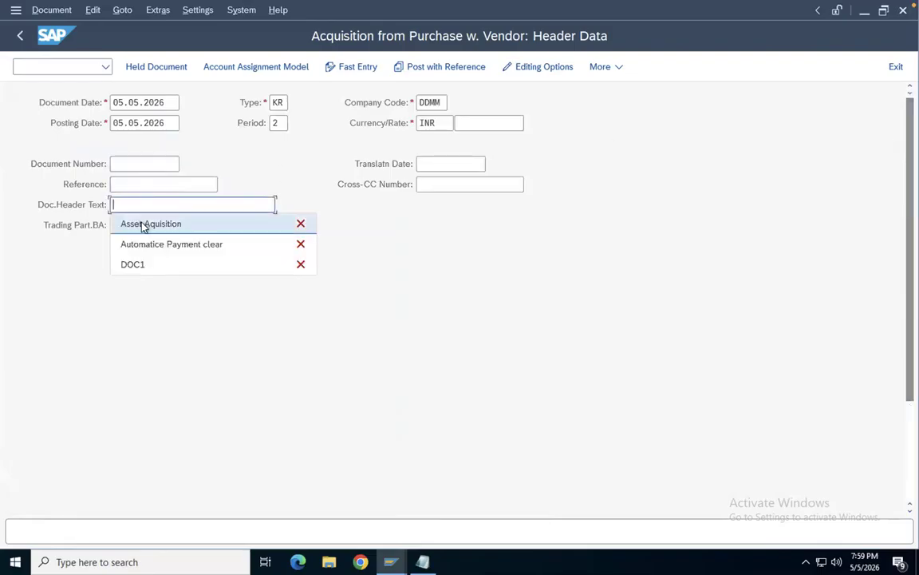
click(143, 225)
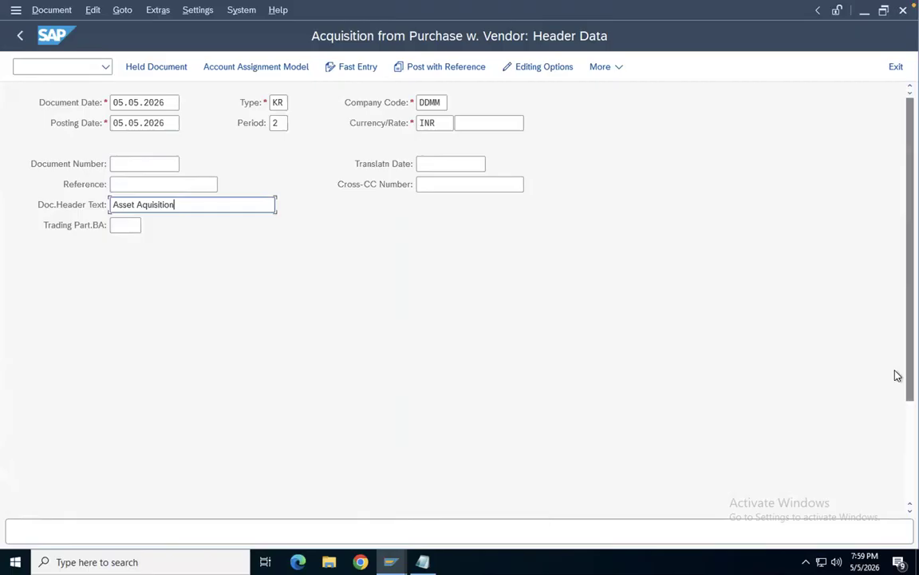
scroll(895, 410, down, 5)
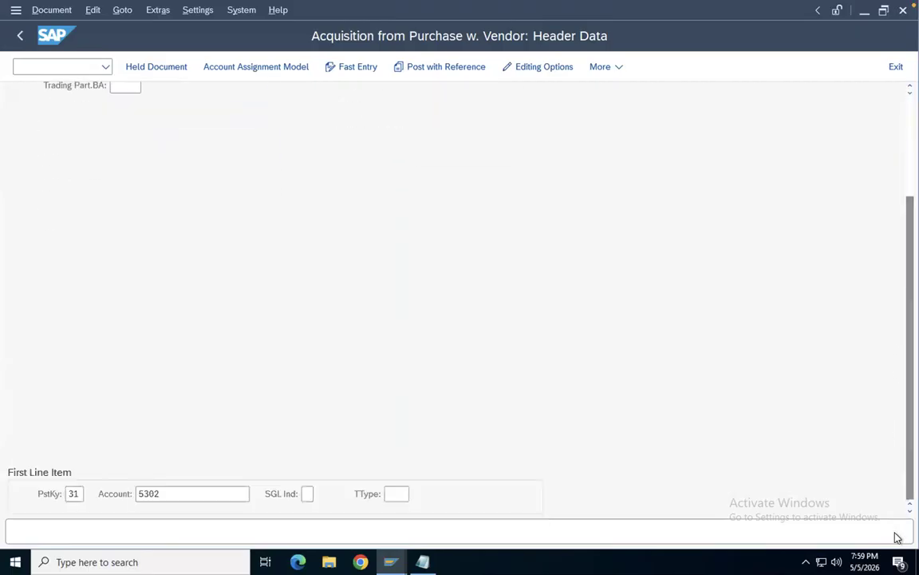
key(Return)
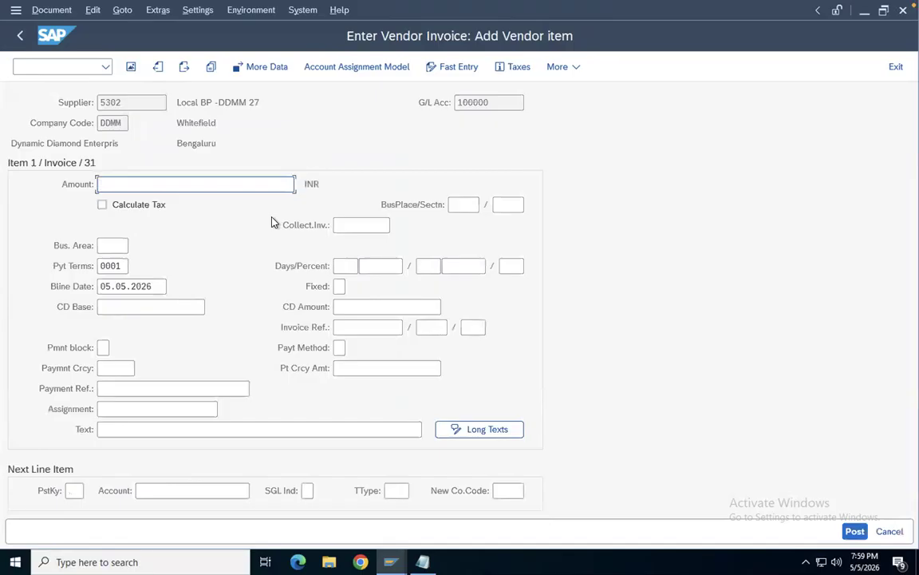
- Enter an amount of 50000 INR and the text "Asset Purchase" for the vendor invoice item
text(50)
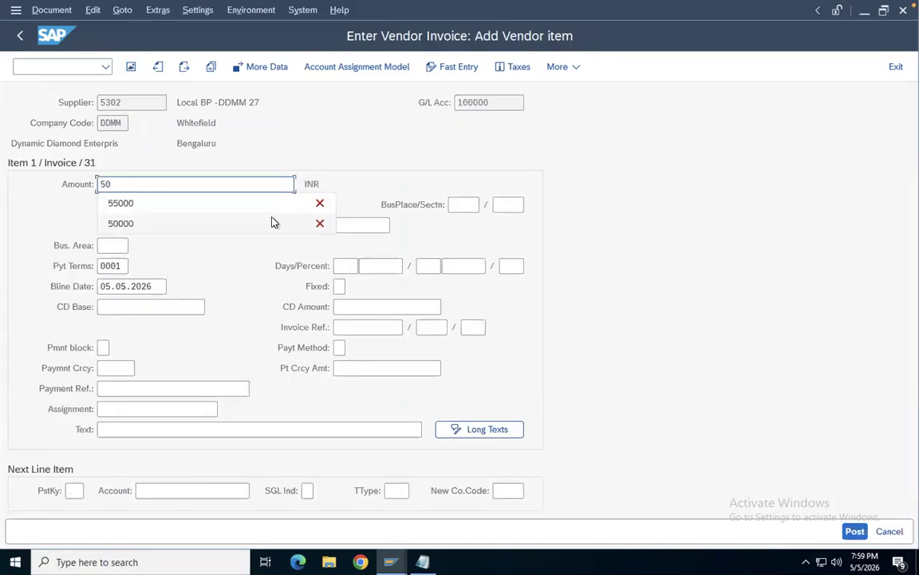
text(000)
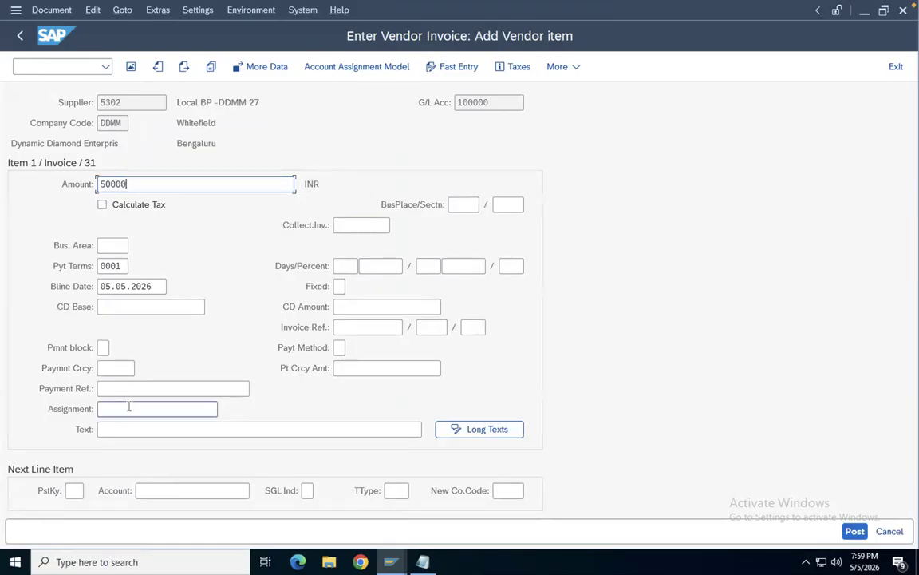
click(114, 433)
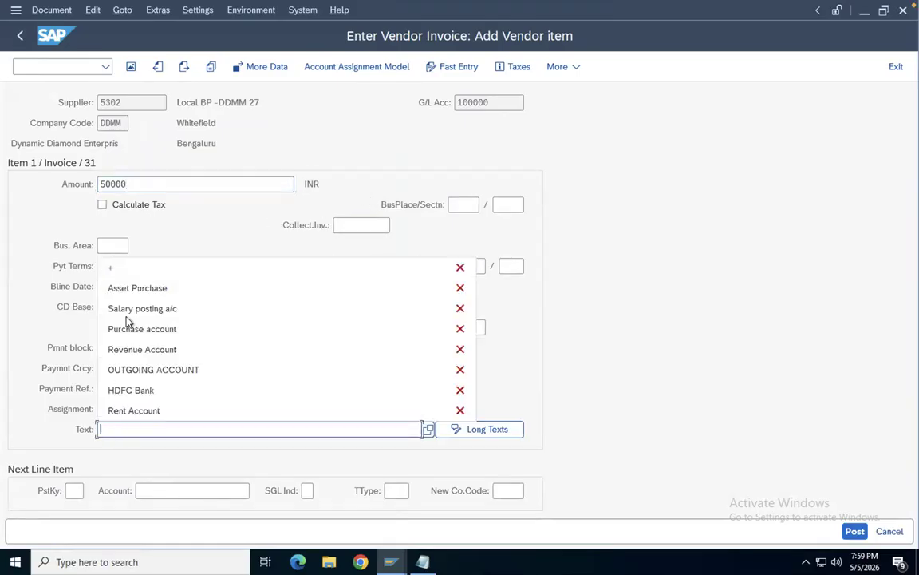
click(148, 289)
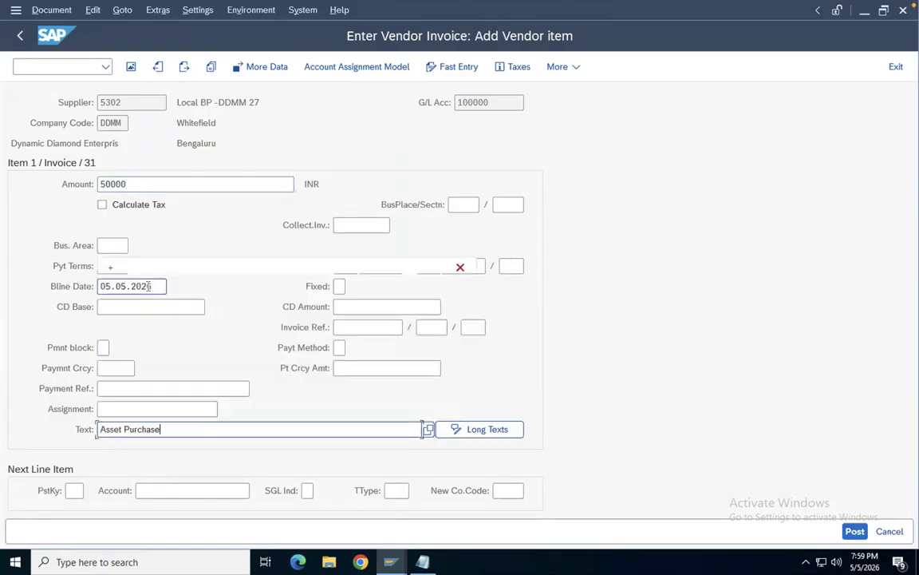
- Choose posting key 70 (Debit asset) from the value list for the next line item
click(74, 490)
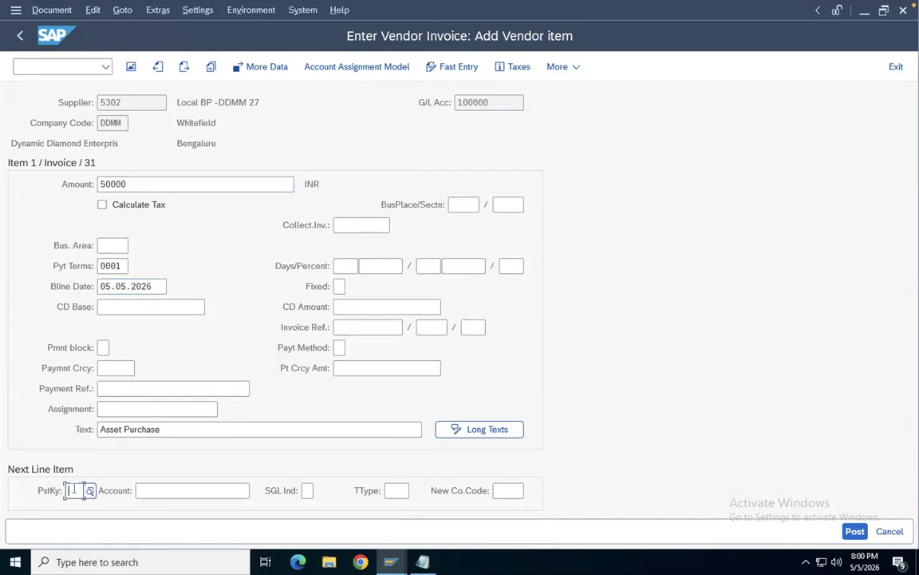
click(89, 490)
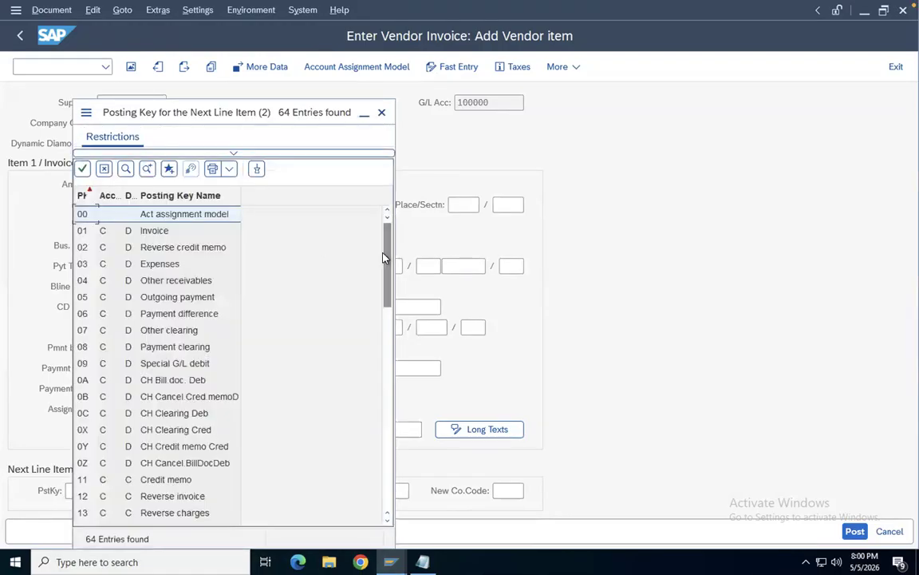
drag(388, 262, 389, 355)
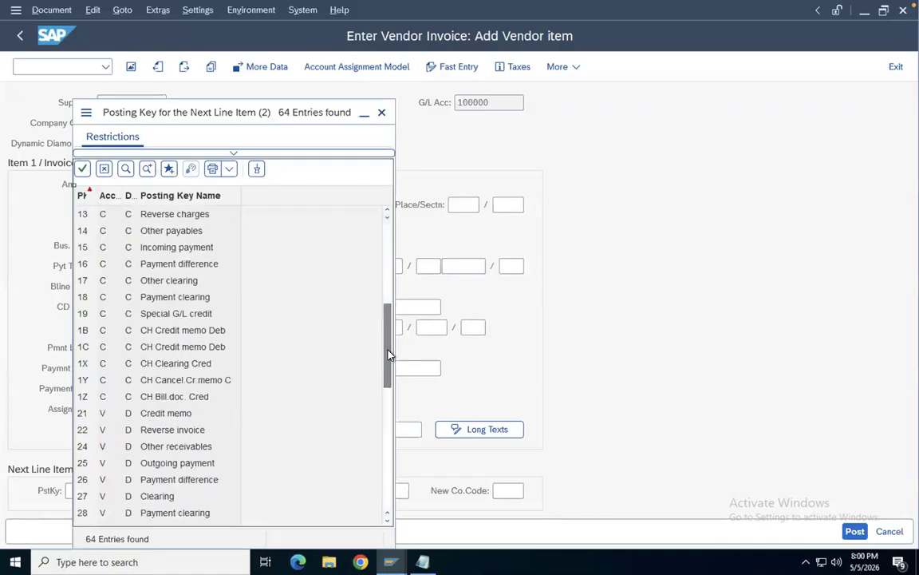
drag(390, 354, 390, 483)
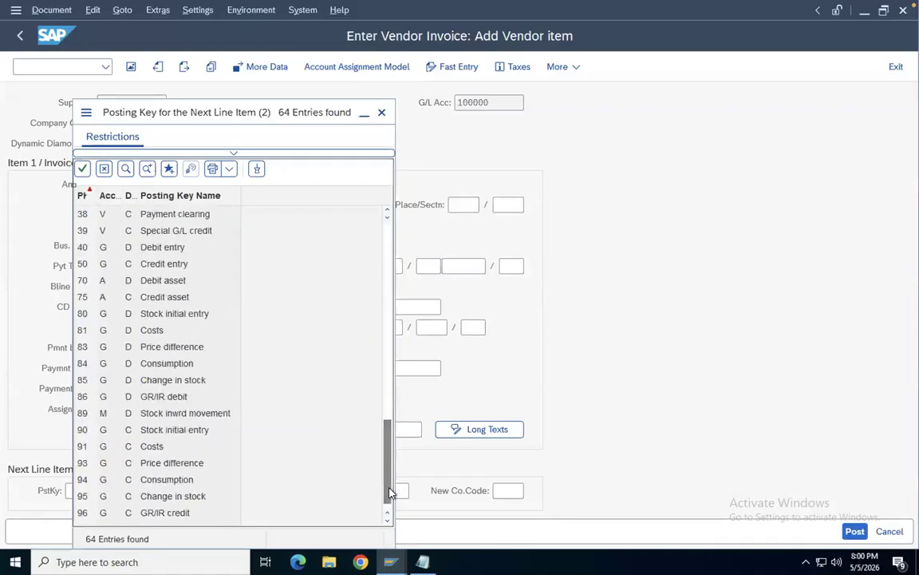
click(108, 281)
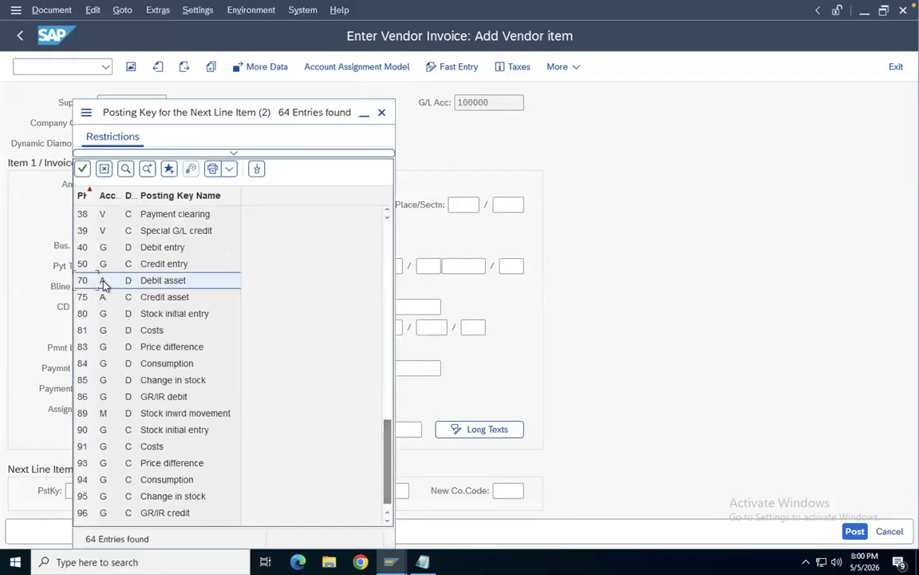
double_click(83, 283)
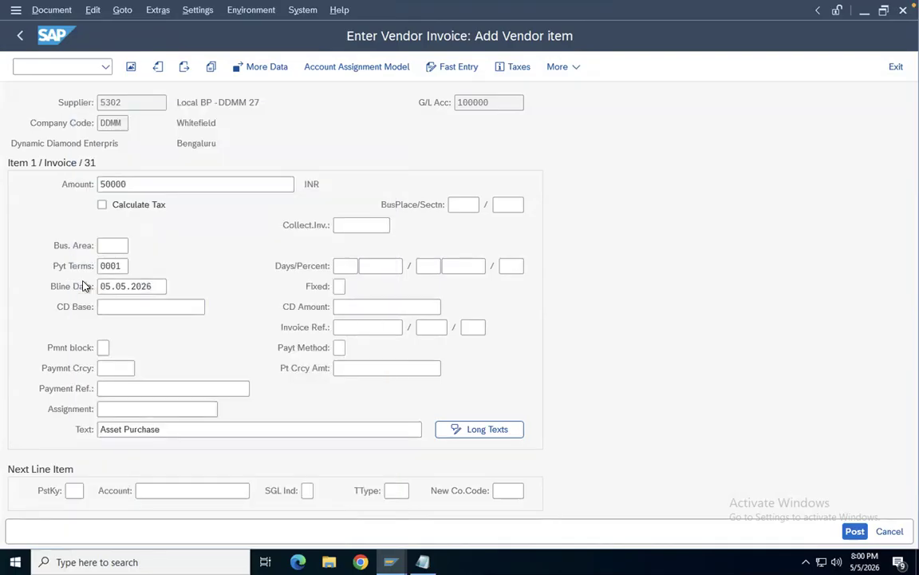
- Choose the DDMM asset MACHINE 2 (100001-0) from the value list as the next line item's account
click(212, 490)
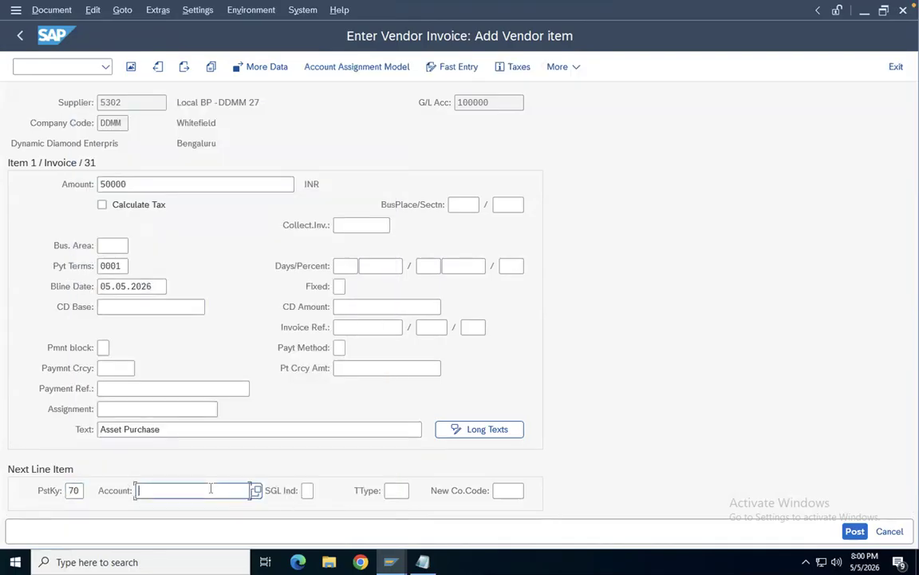
click(258, 493)
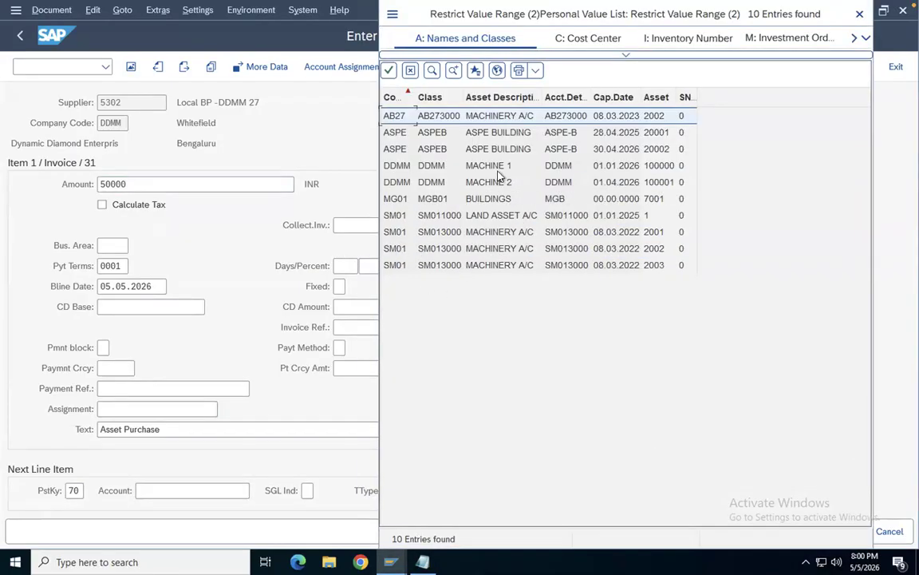
double_click(411, 182)
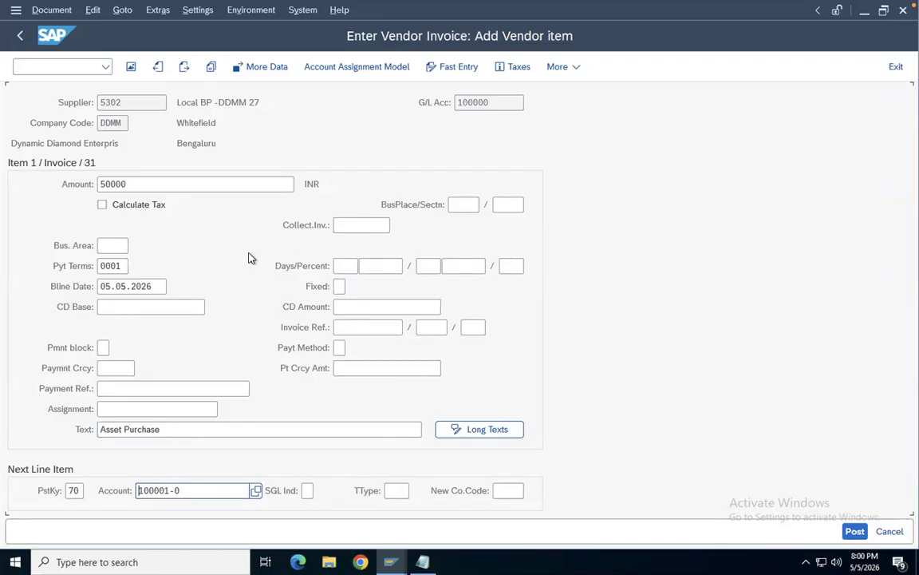
- Choose transaction type 100 (External asset acquisition) for the next line item and proceed to the asset item
click(389, 490)
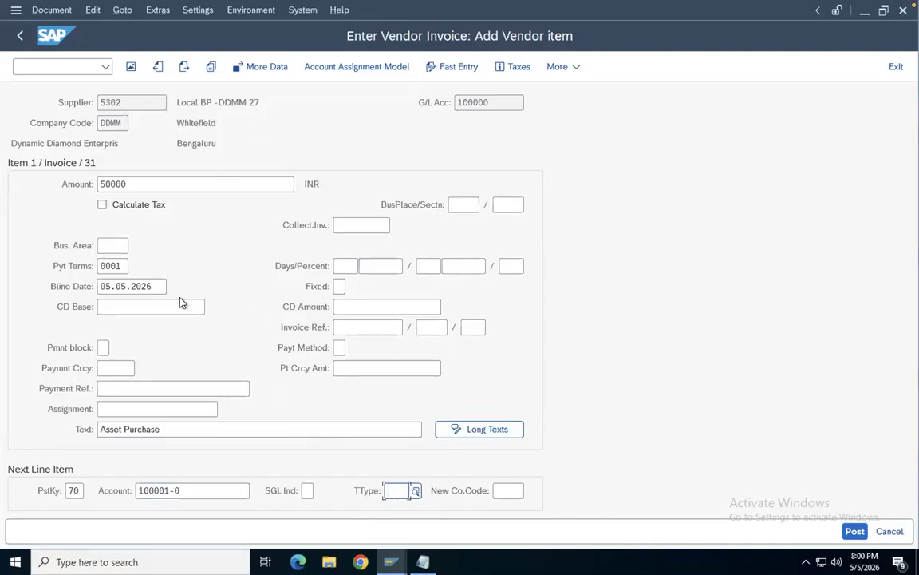
click(415, 491)
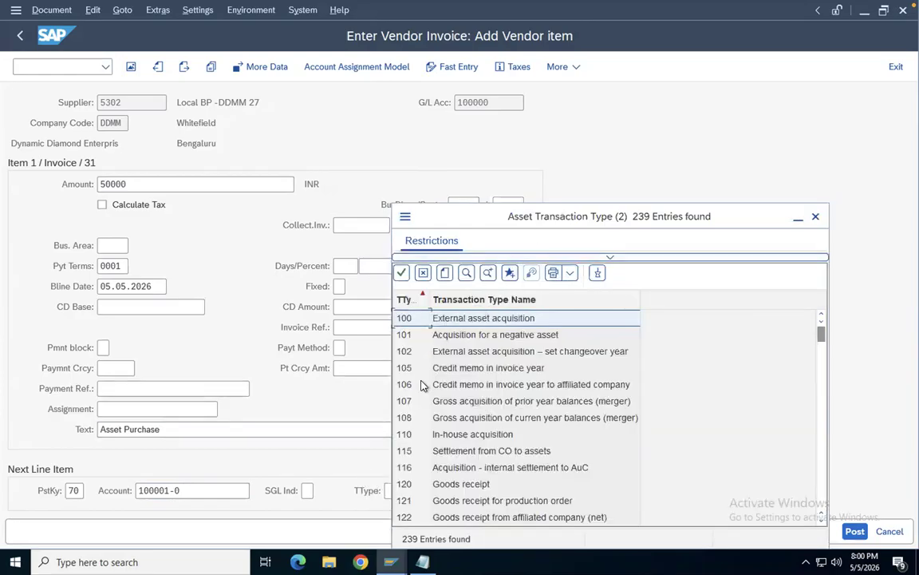
drag(517, 219, 473, 130)
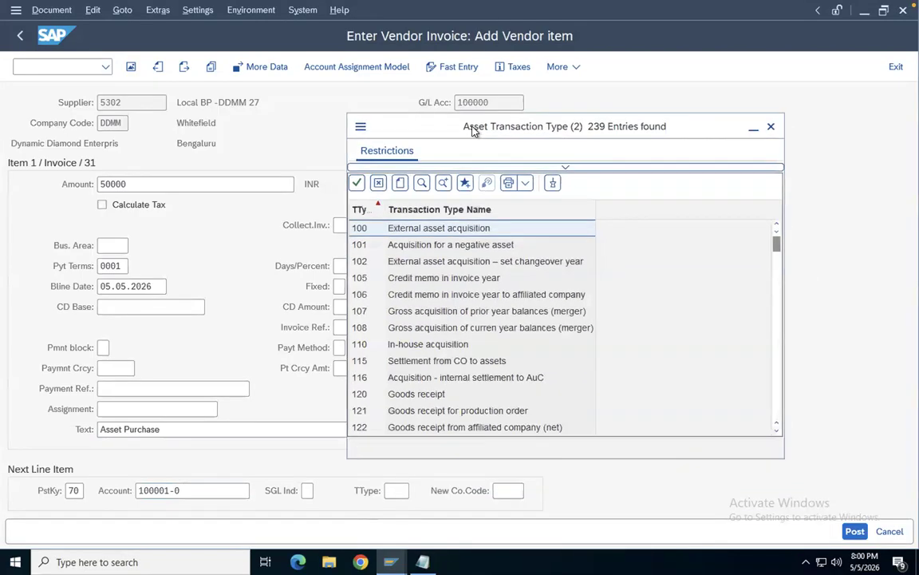
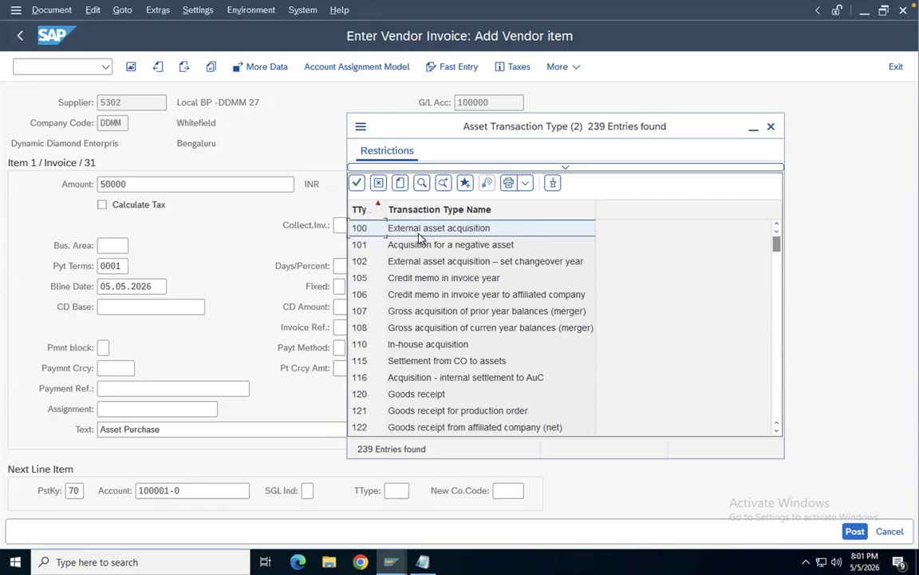
double_click(419, 235)
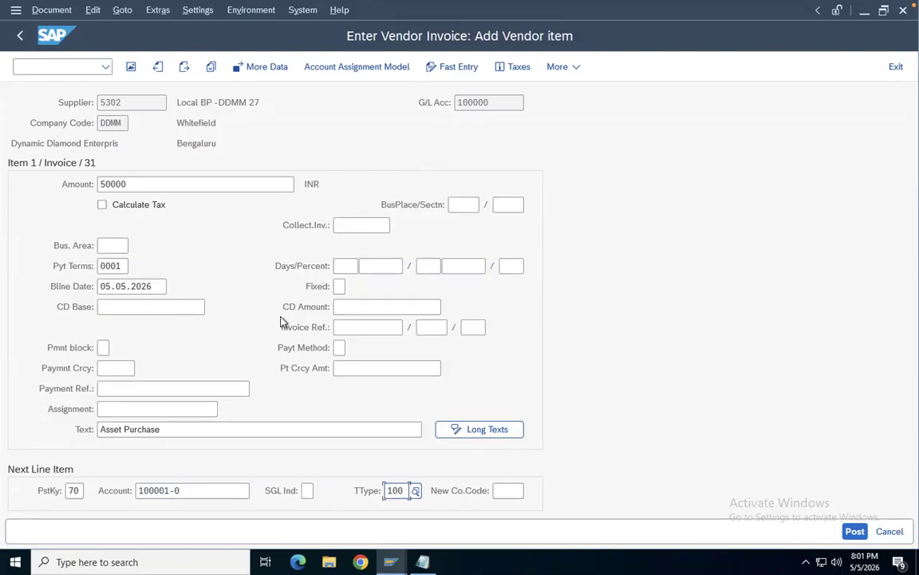
key(Return)
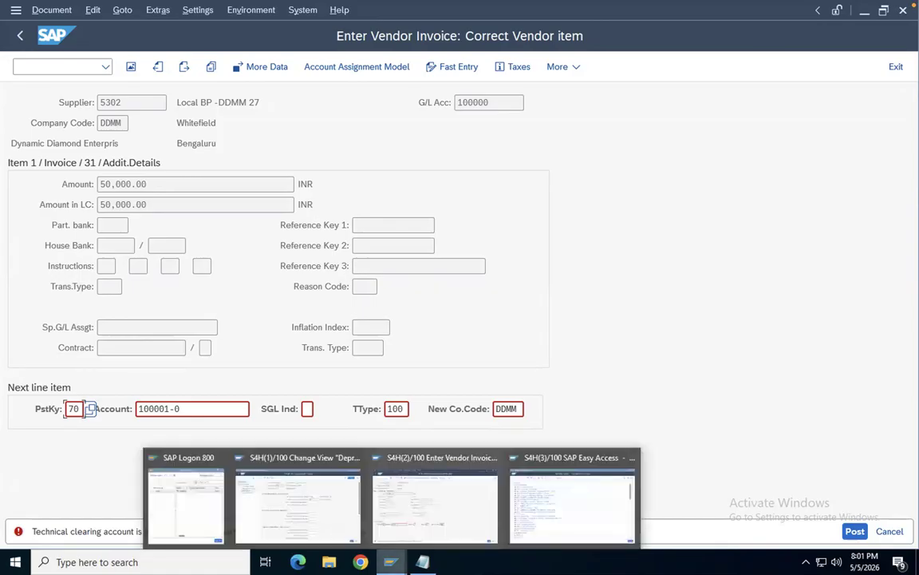
- Switch to the open SAP session showing the depreciation account assignment details
right_click(298, 562)
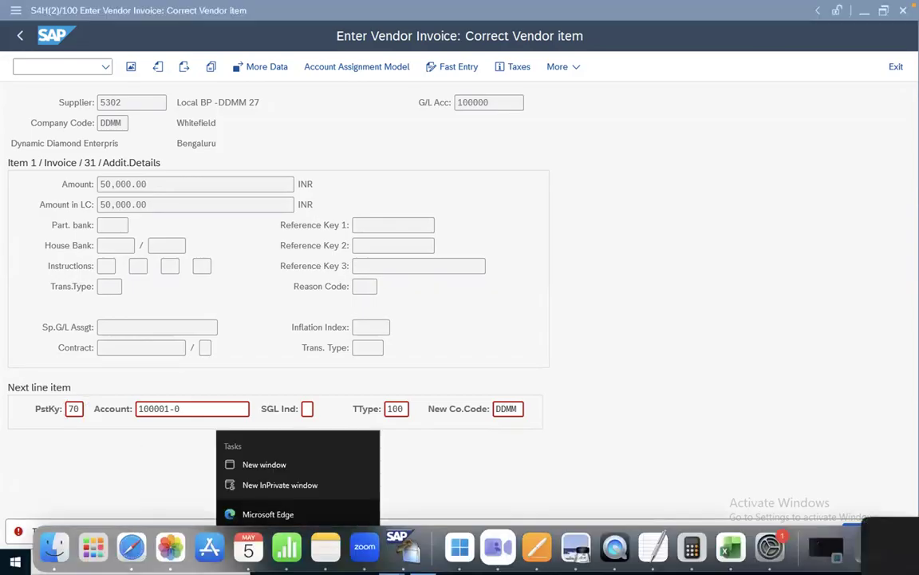
click(913, 568)
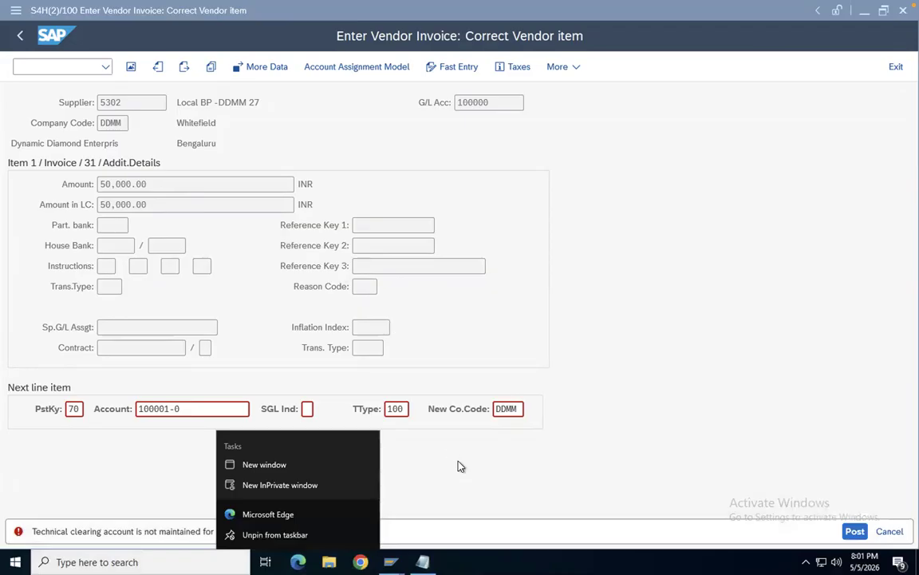
click(495, 479)
right_click(390, 562)
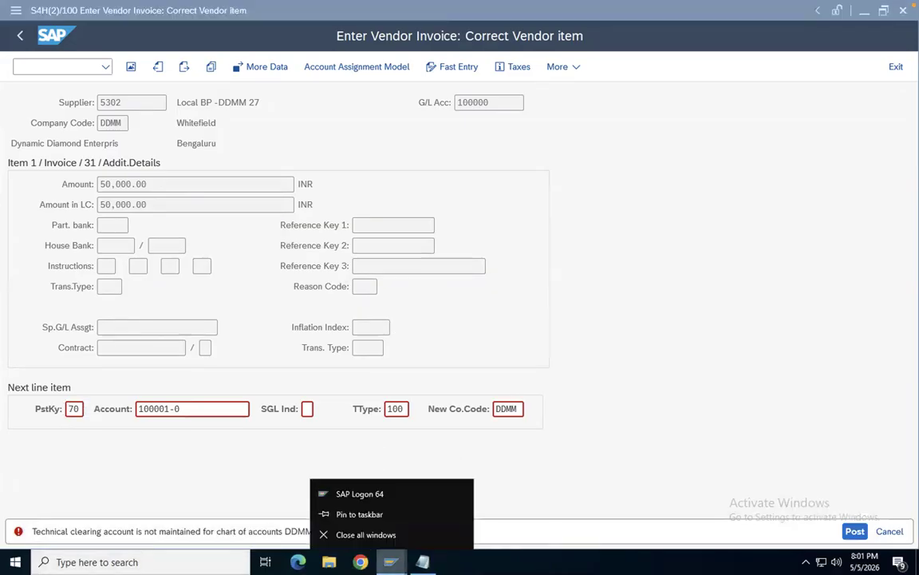
click(396, 556)
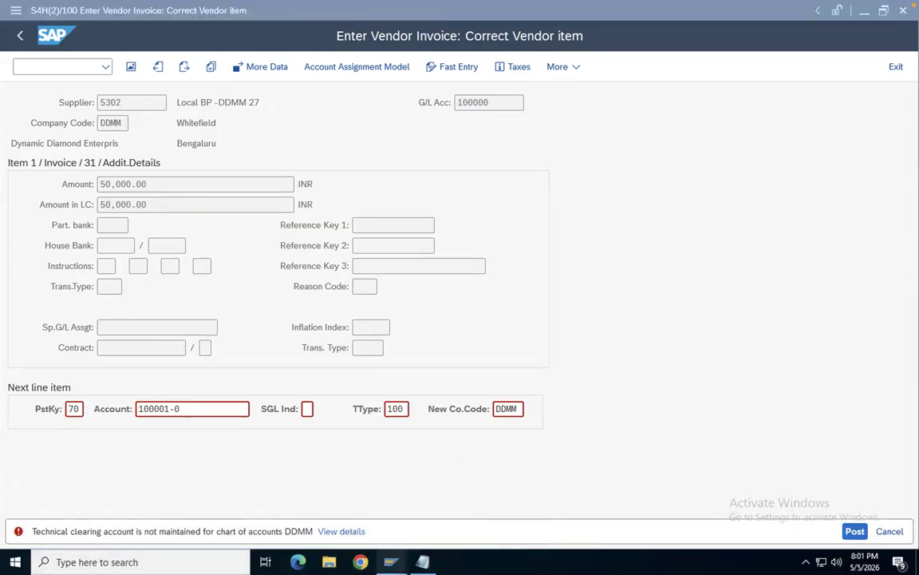
mouse_move(391, 562)
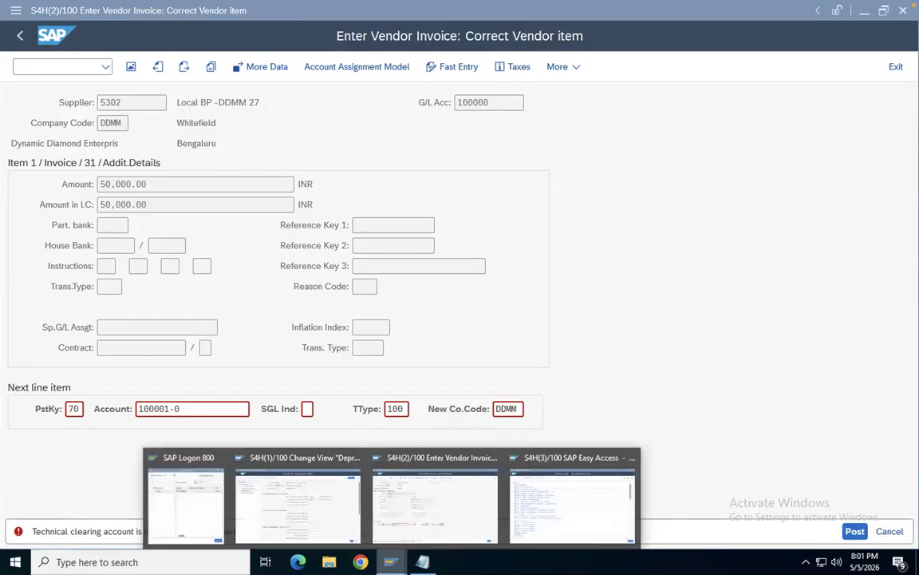
click(323, 503)
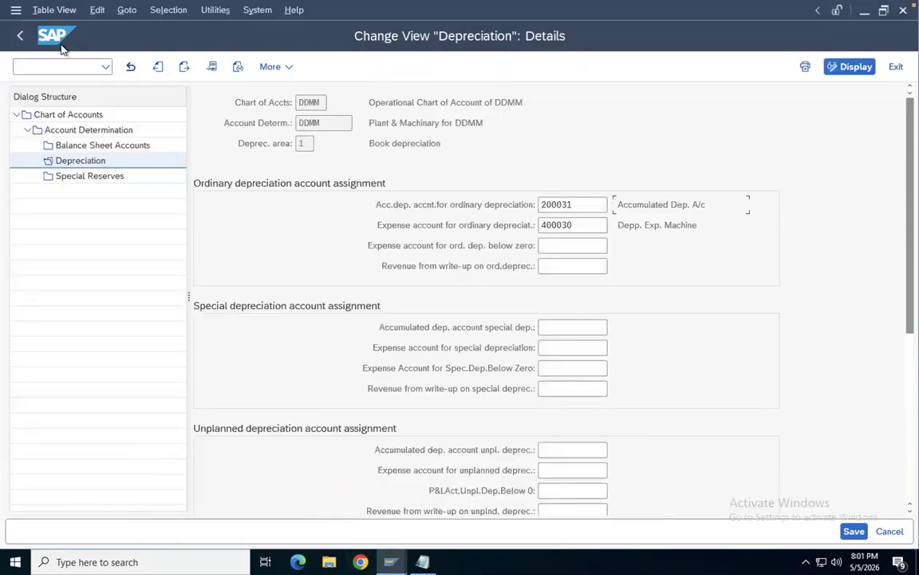
- Leave the depreciation details, start transaction /NFS00 and list the ASSET G/L accounts of company code DDMM
click(20, 38)
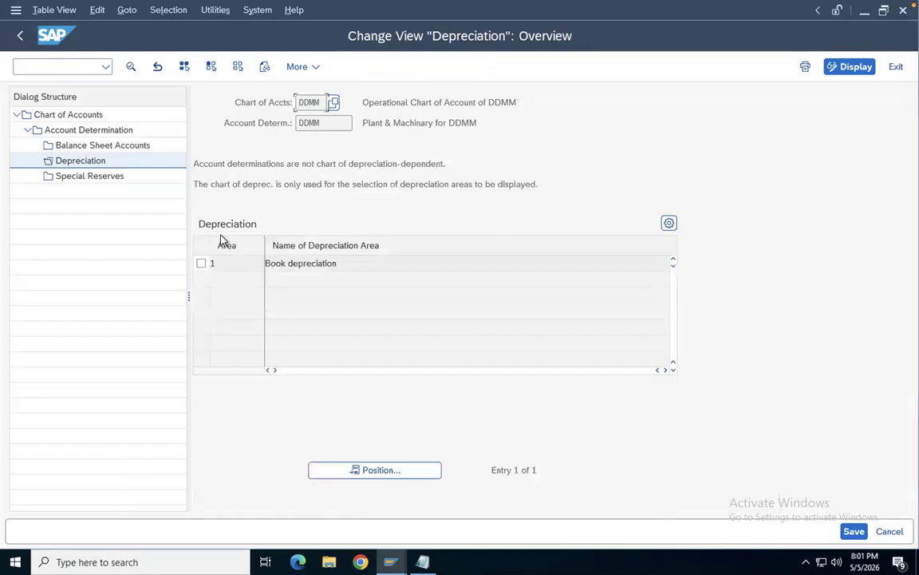
click(86, 64)
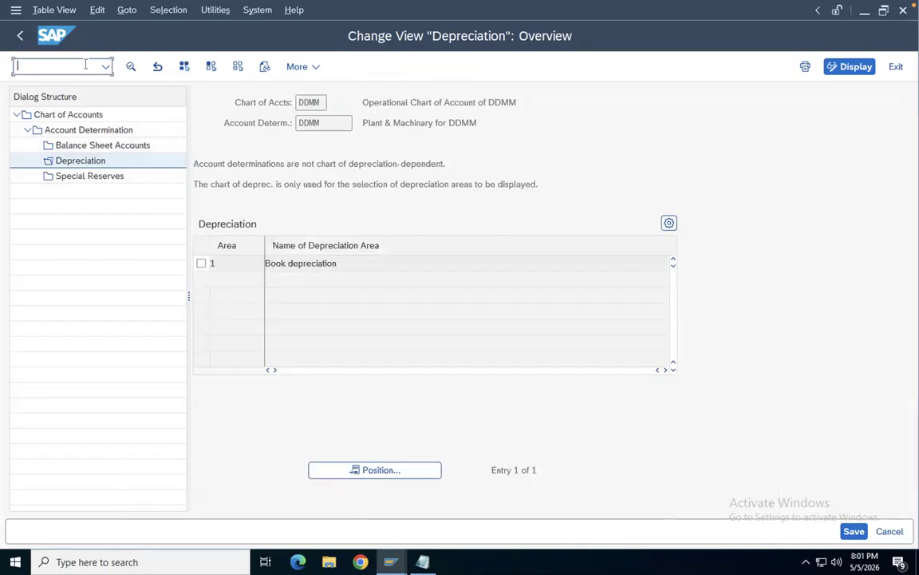
text(/NFS00)
key(Return)
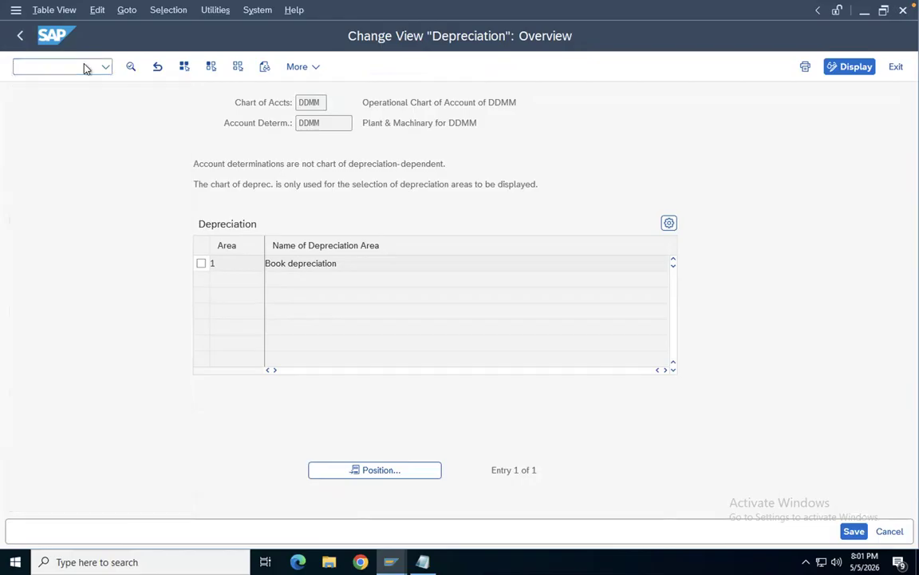
click(16, 141)
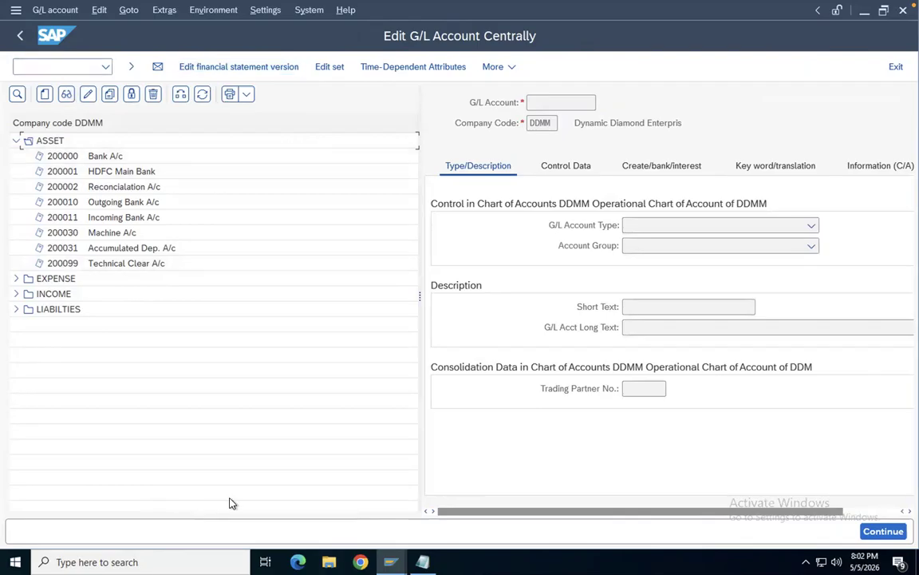
- Switch to the SAP Easy Access session, start transaction SPRO and display the SAP Reference IMG
right_click(390, 562)
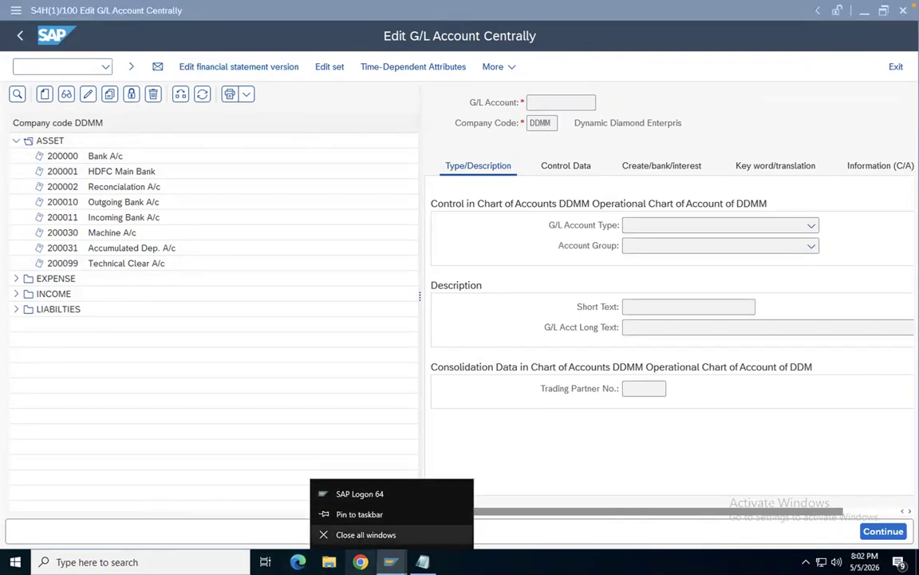
click(391, 562)
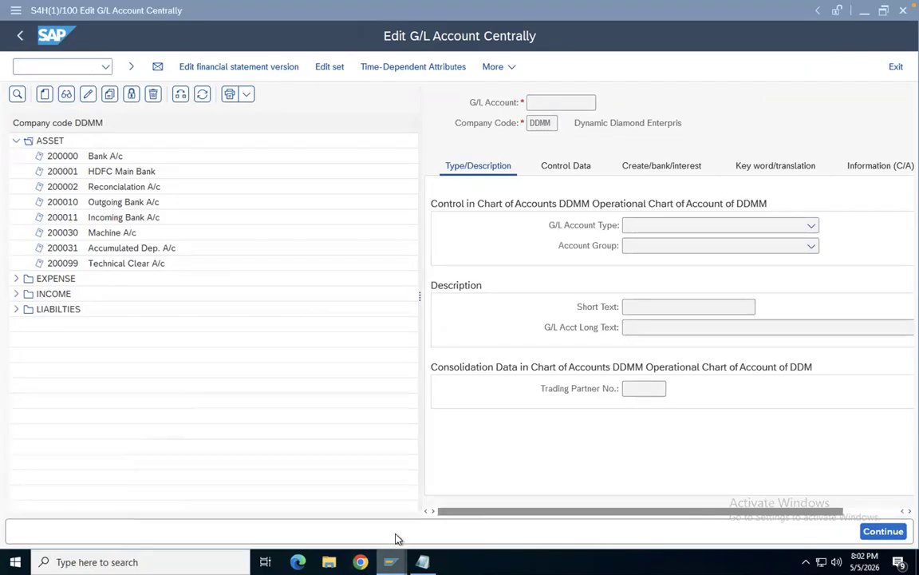
click(392, 562)
click(541, 516)
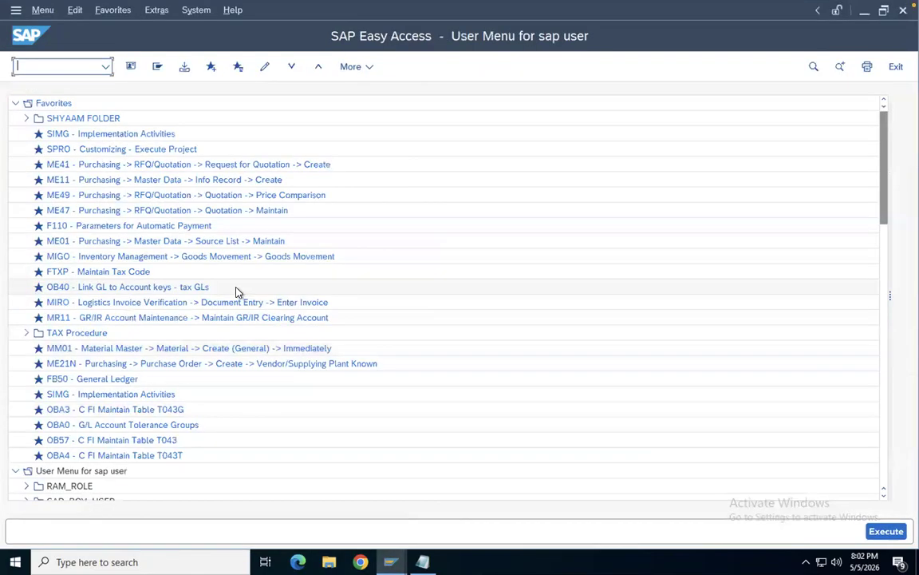
text(SPRO)
key(Return)
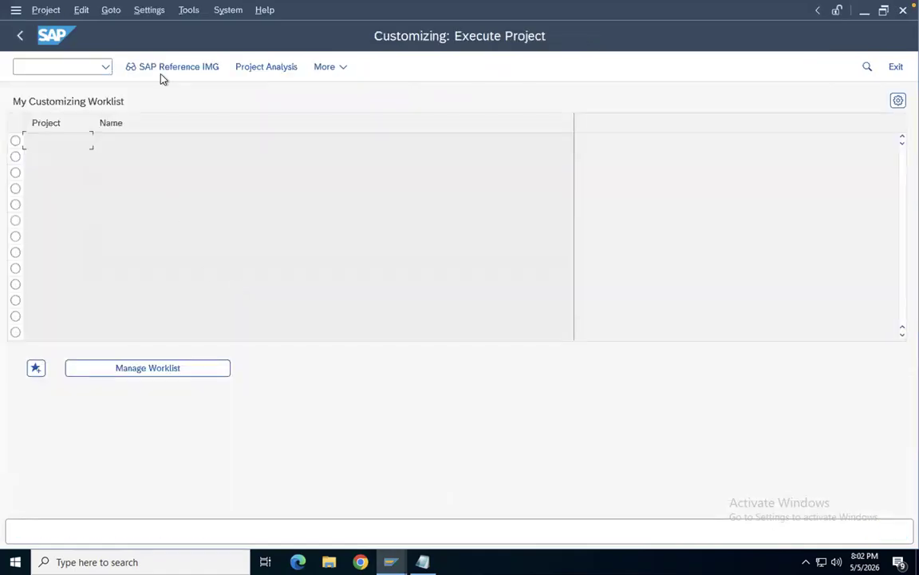
click(172, 67)
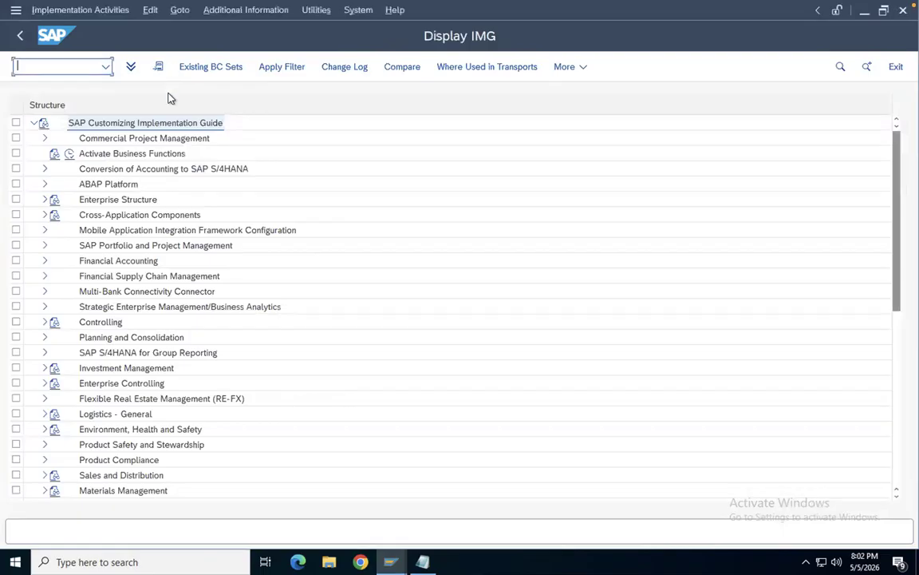
- Open Define Technical Clearing Account for Integrated Asset Acquisition under Financial Accounting, Asset Accounting, Integration with General Ledger Accounting
click(45, 262)
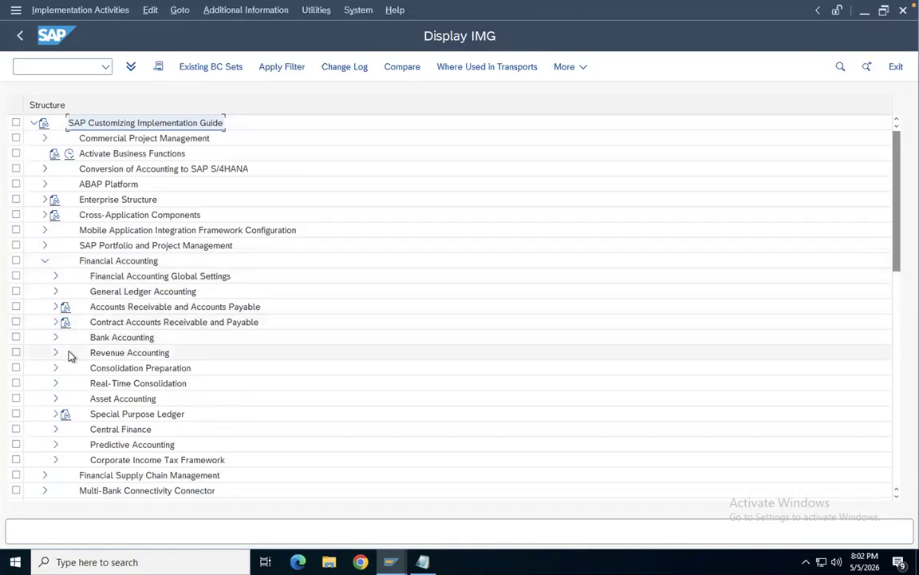
click(55, 398)
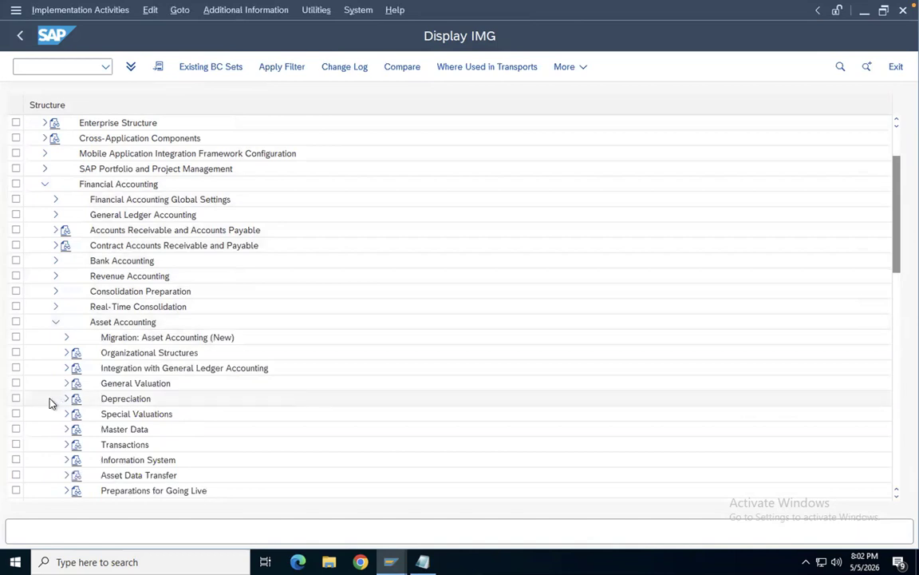
click(67, 367)
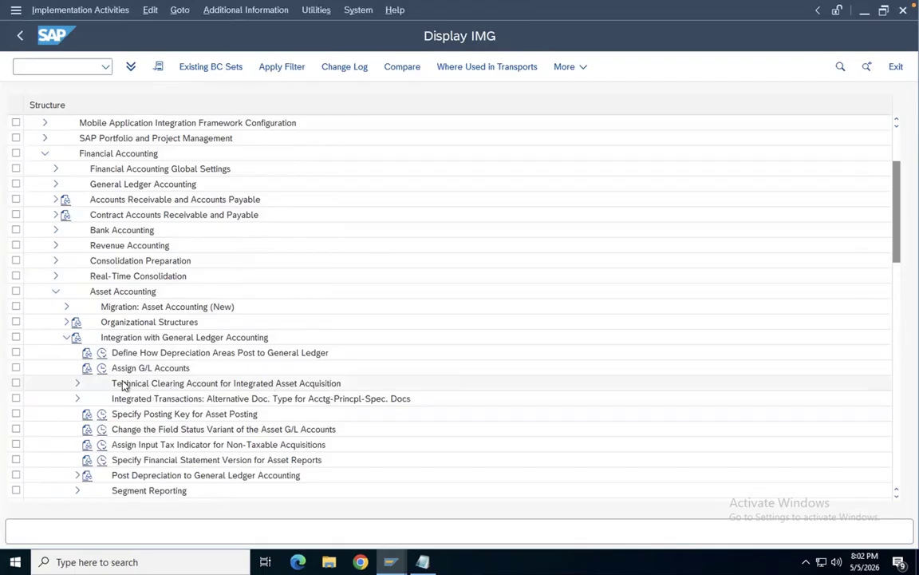
click(75, 386)
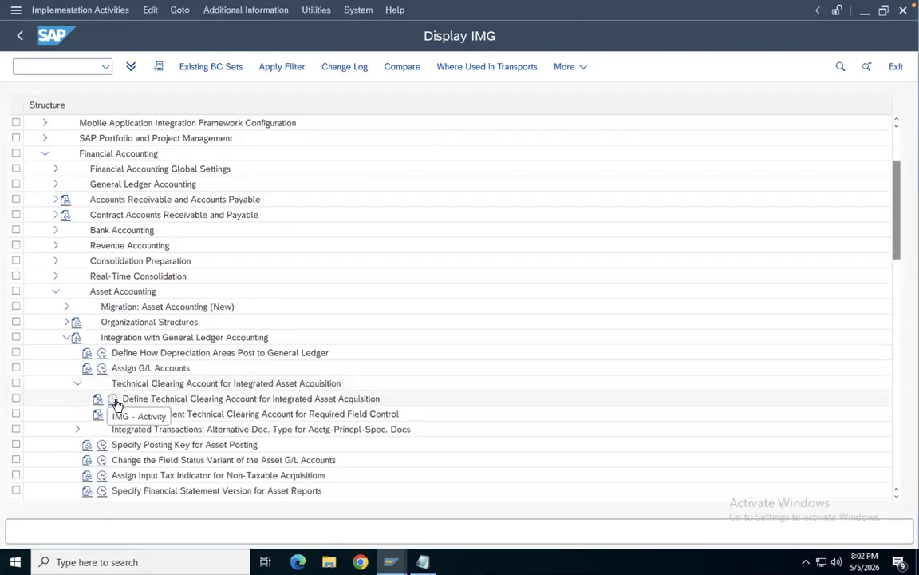
click(102, 399)
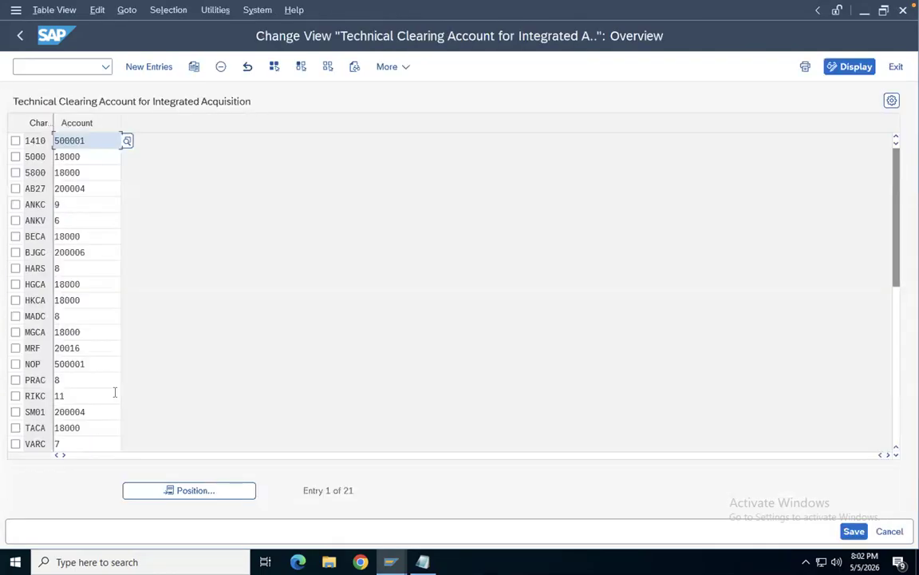
- Check the technical clearing account list for an existing entry of chart of accounts DDMM
click(194, 490)
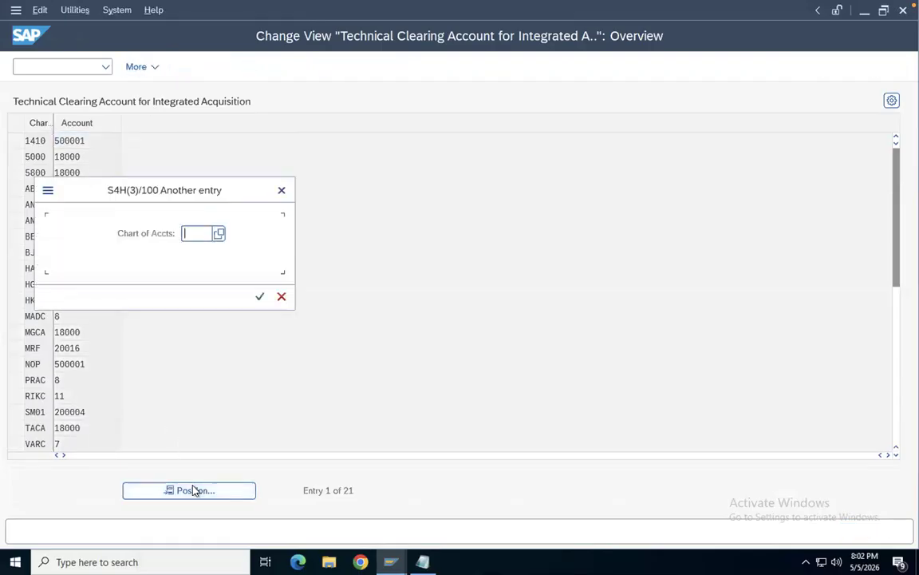
text(DDM)
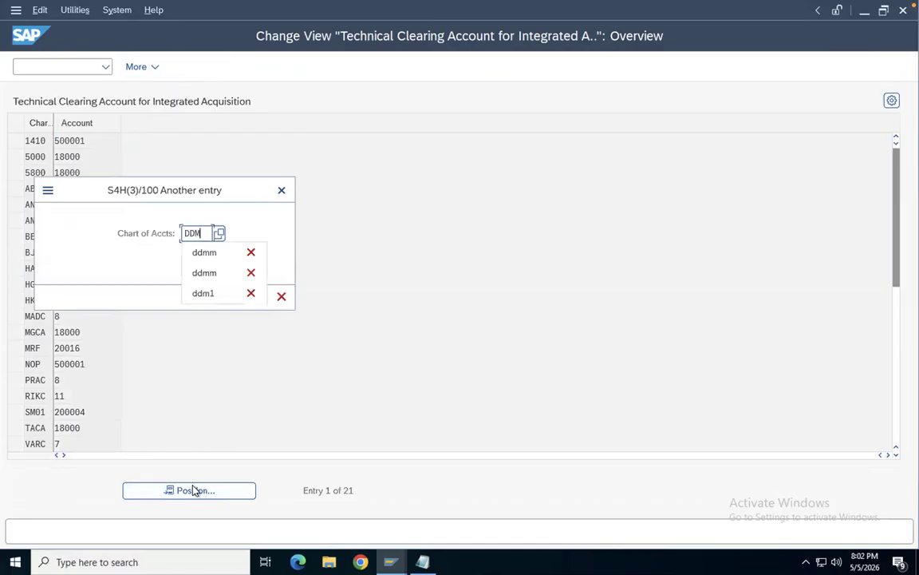
key(Return)
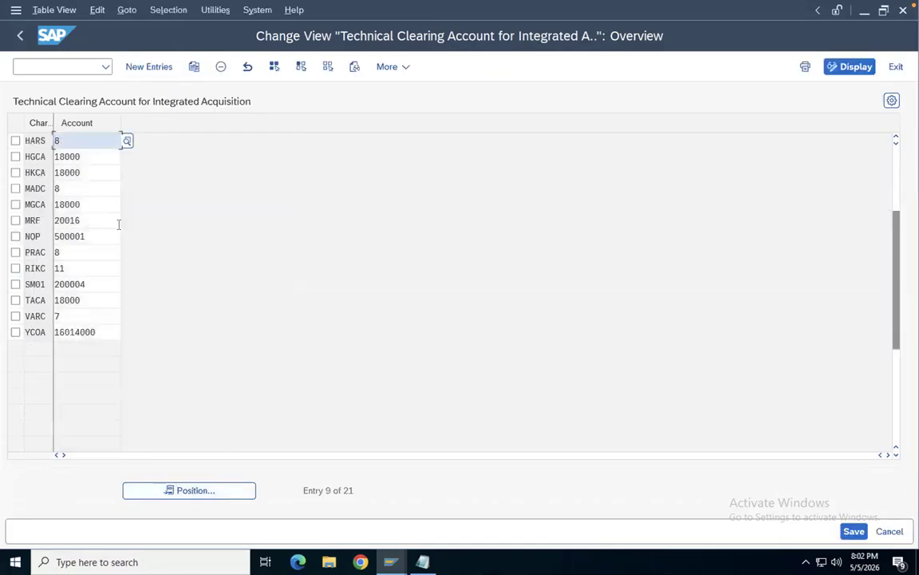
- Create a technical clearing account entry for chart of accounts DDMM, assigning the Technical Clear A/c, G/L account 200099
click(159, 69)
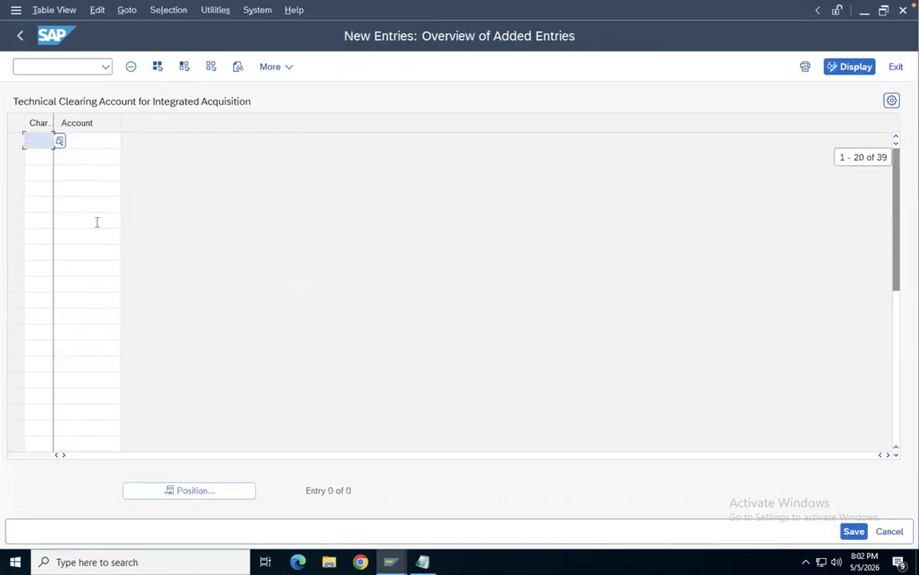
text(DDMM)
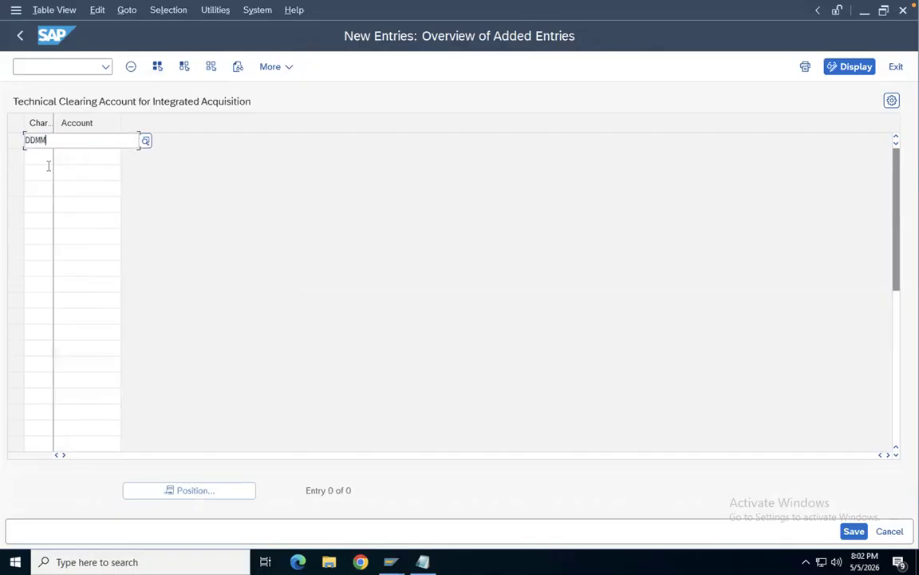
click(49, 217)
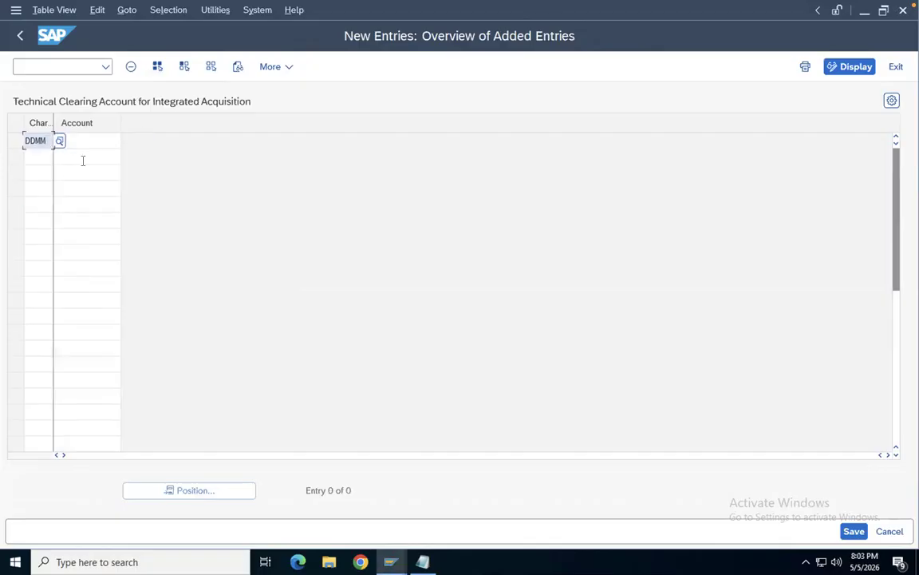
click(92, 140)
key(Return)
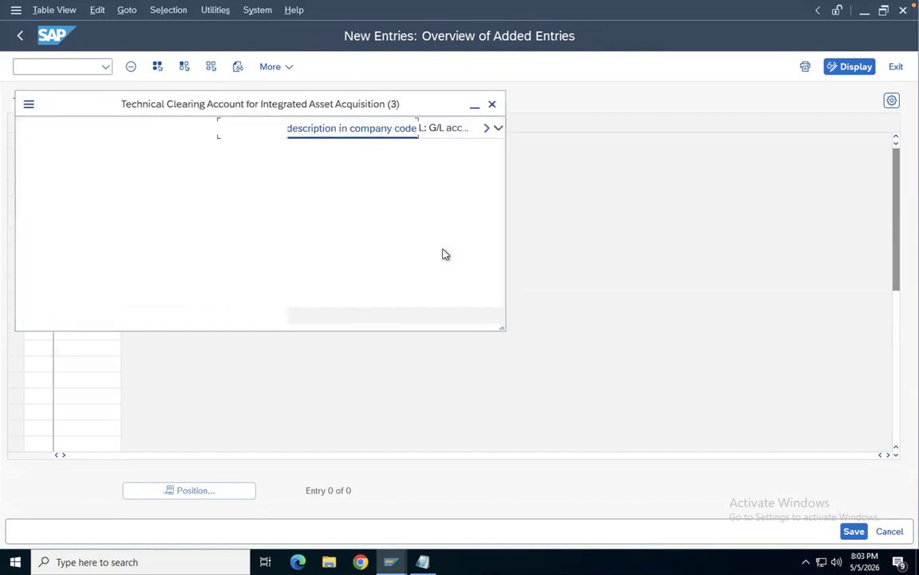
click(316, 349)
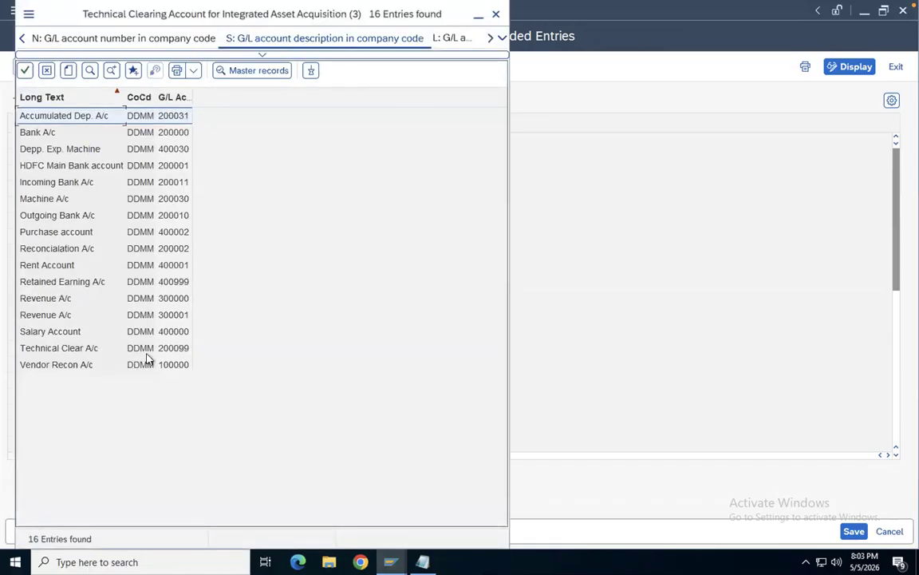
double_click(76, 350)
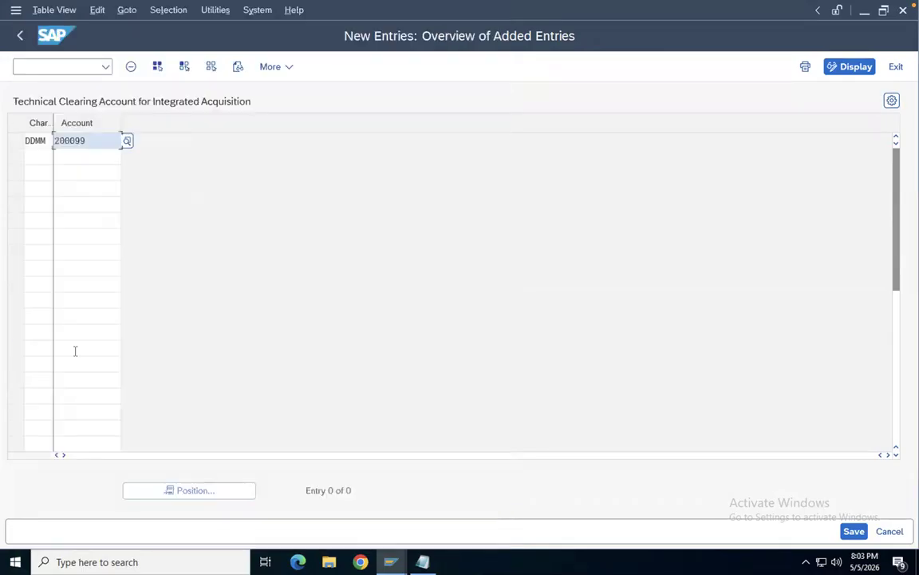
click(130, 140)
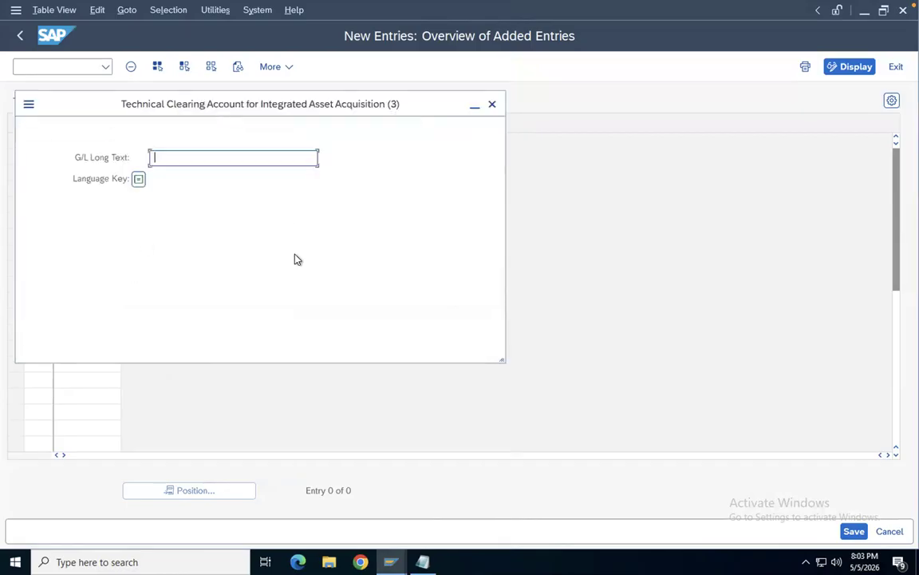
click(333, 350)
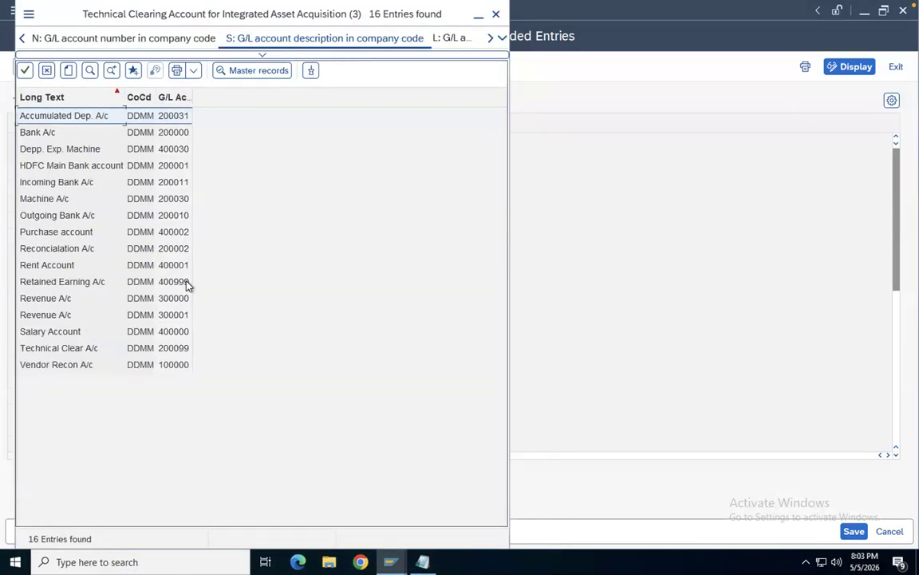
double_click(169, 351)
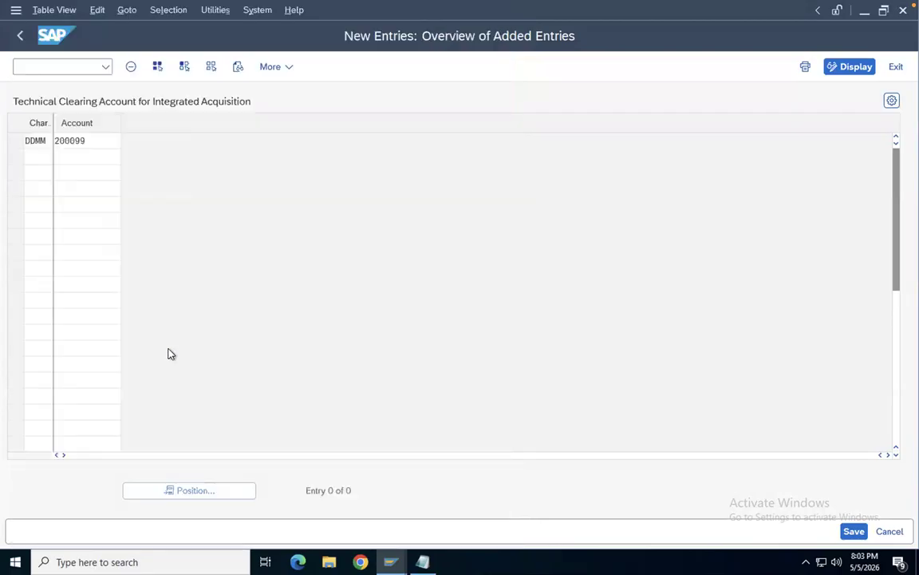
- Save the DDMM clearing account entry to customizing request S4HK908370 and return to the IMG structure
click(854, 531)
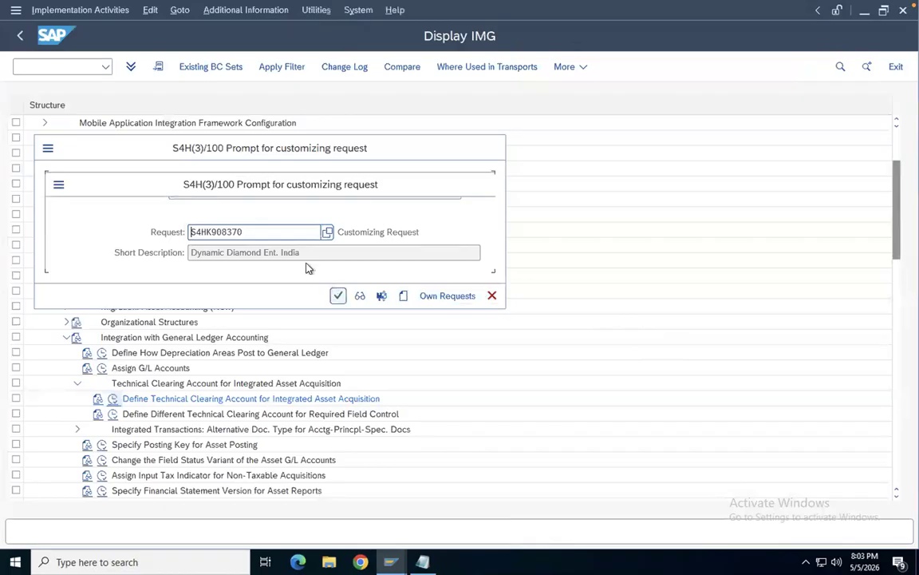
click(338, 296)
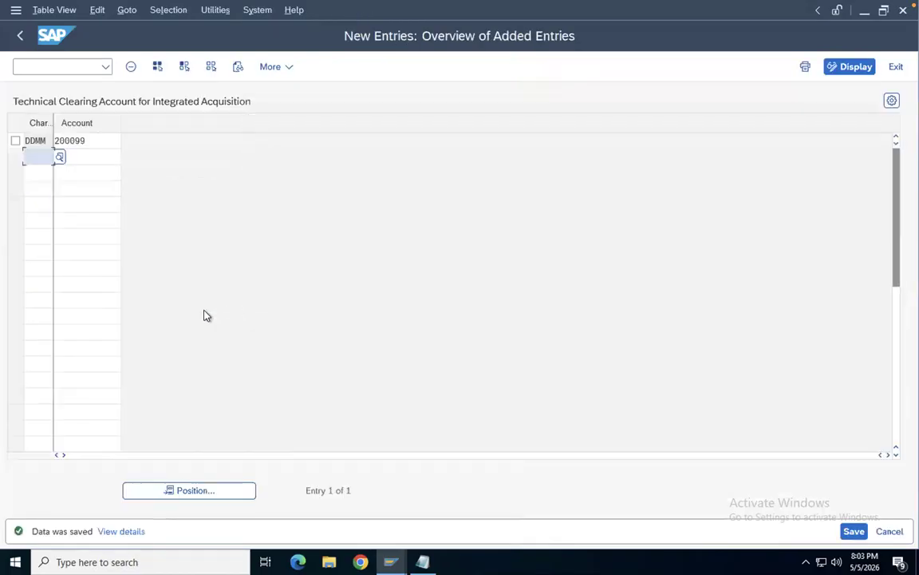
click(22, 35)
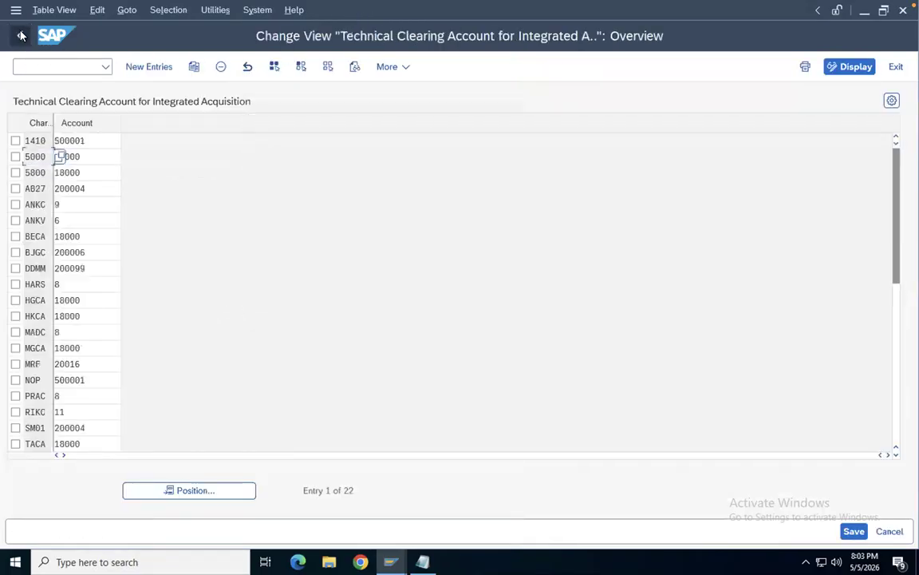
click(22, 35)
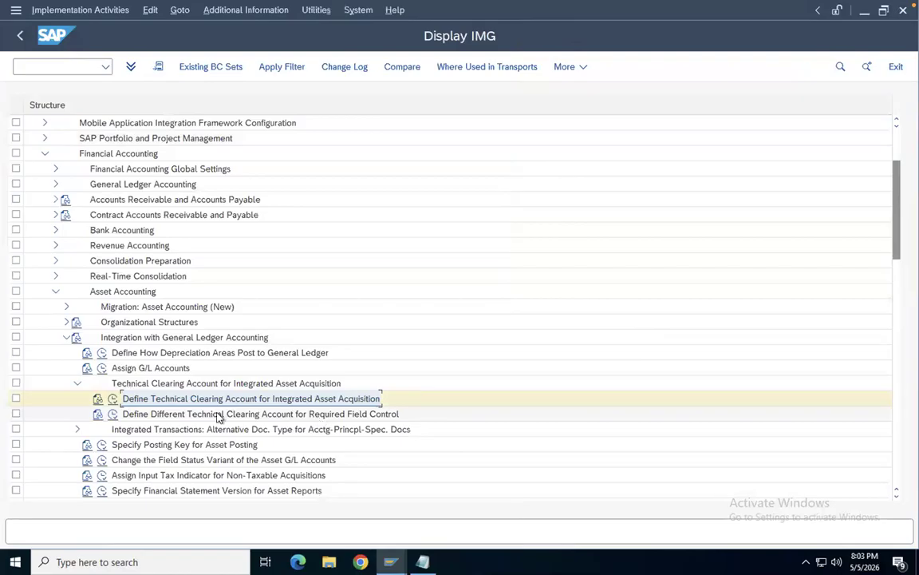
- Open Define Different Technical Clearing Account for Required Field Control and locate the DDMM entry
click(113, 413)
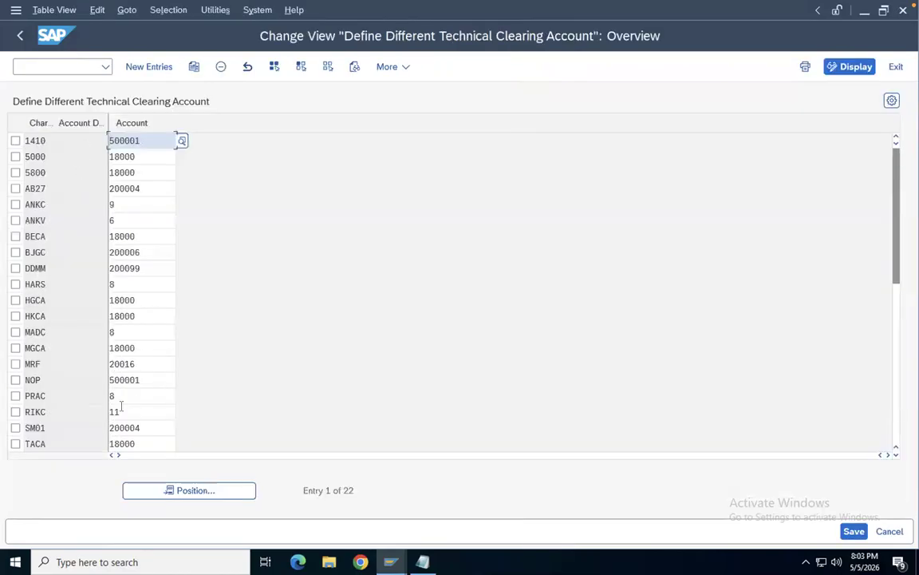
click(212, 493)
text(DDM)
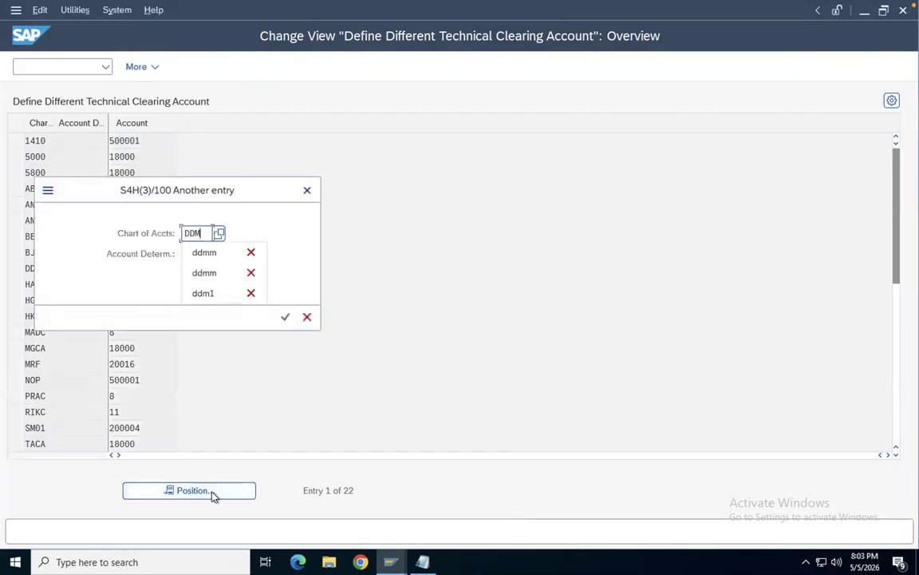
key(Return)
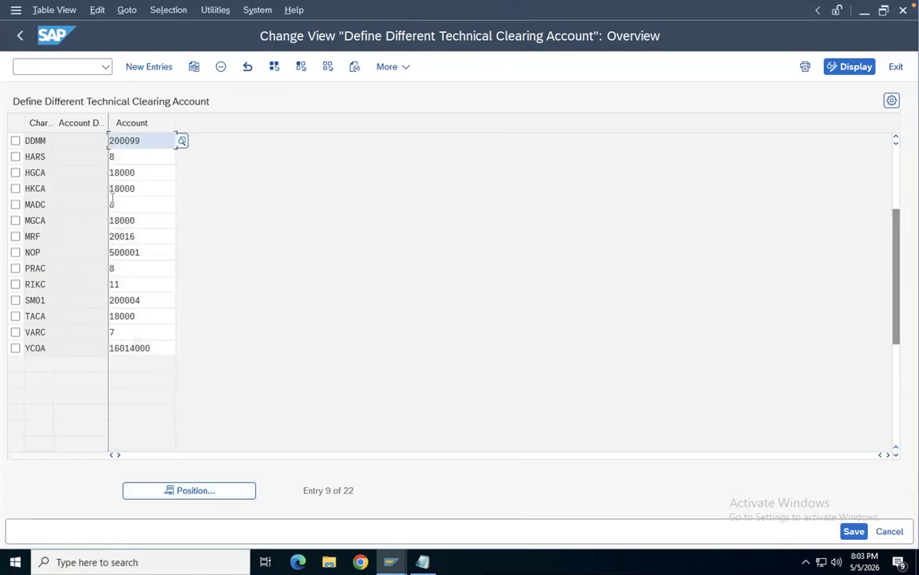
click(90, 143)
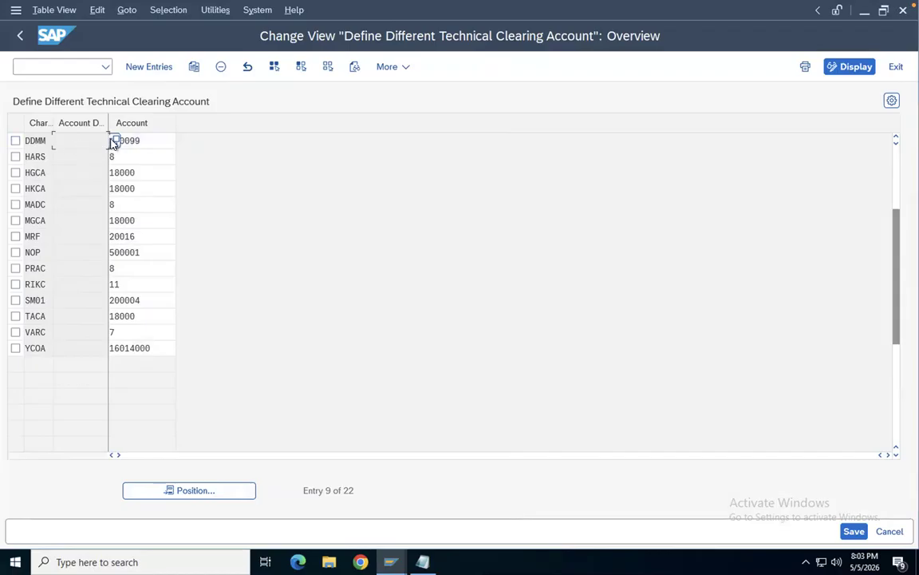
- Delete the DDMM entry that has no account determination and save the deletion to customizing request S4HK908370
click(15, 141)
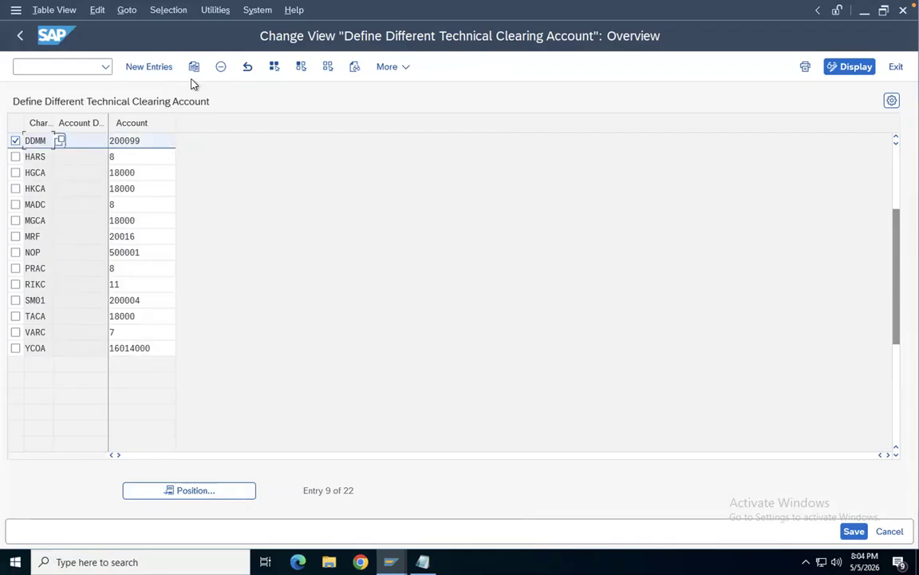
click(221, 67)
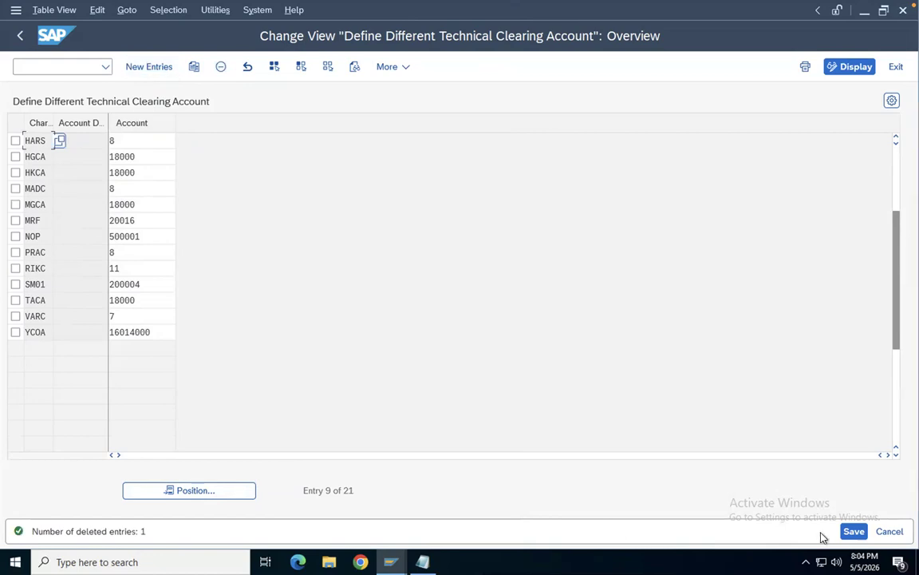
click(854, 532)
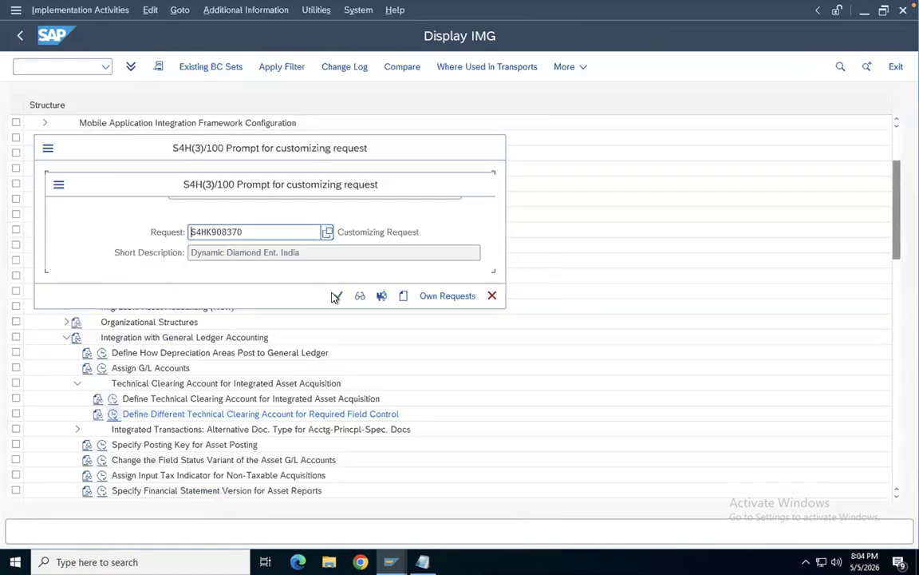
click(337, 297)
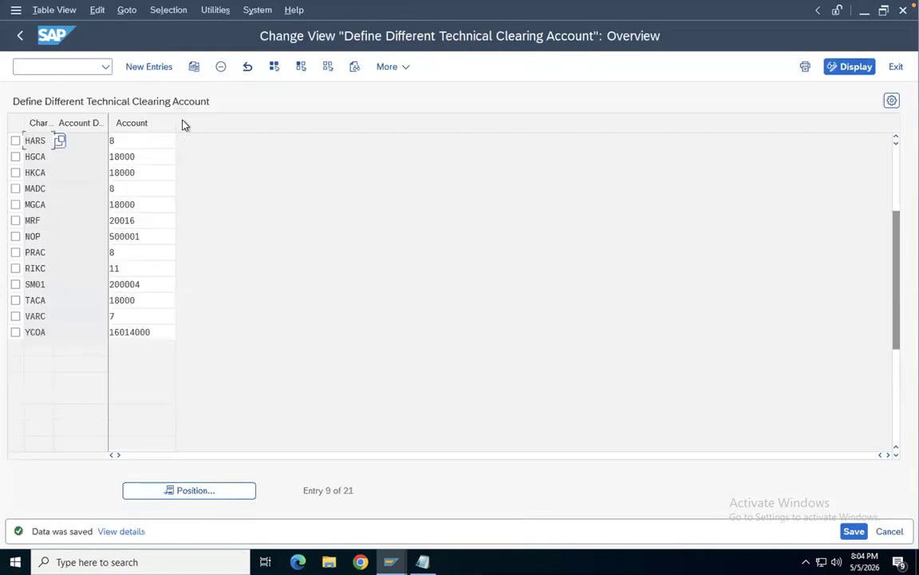
- Start a new different technical clearing account entry with chart of accounts DDMM and account determination DDMM
click(168, 68)
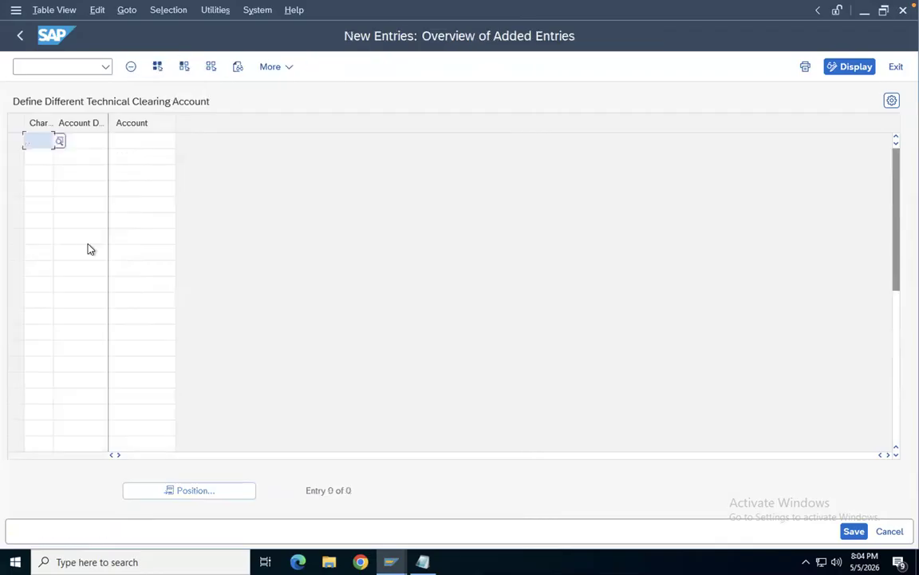
click(52, 159)
click(87, 139)
click(103, 140)
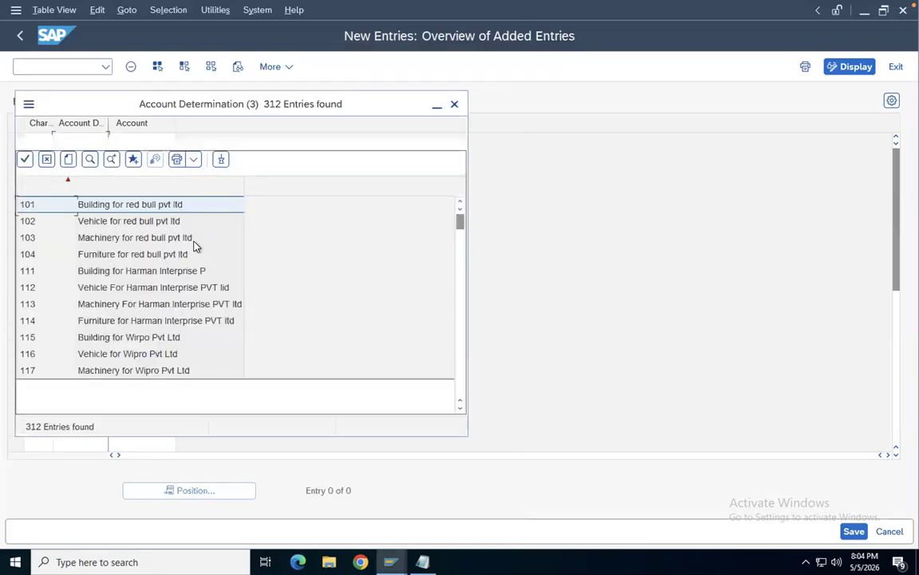
click(91, 161)
text(DD)
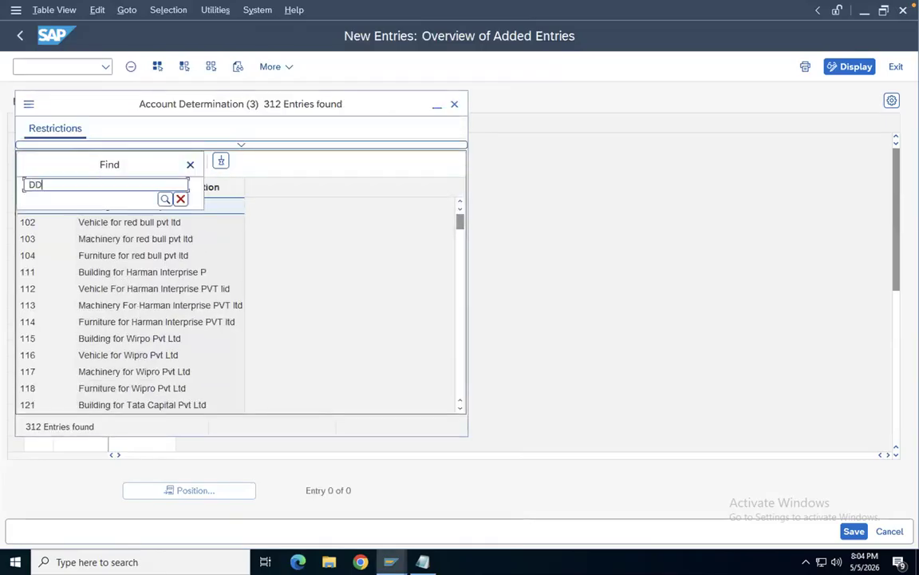
text(MM)
key(Return)
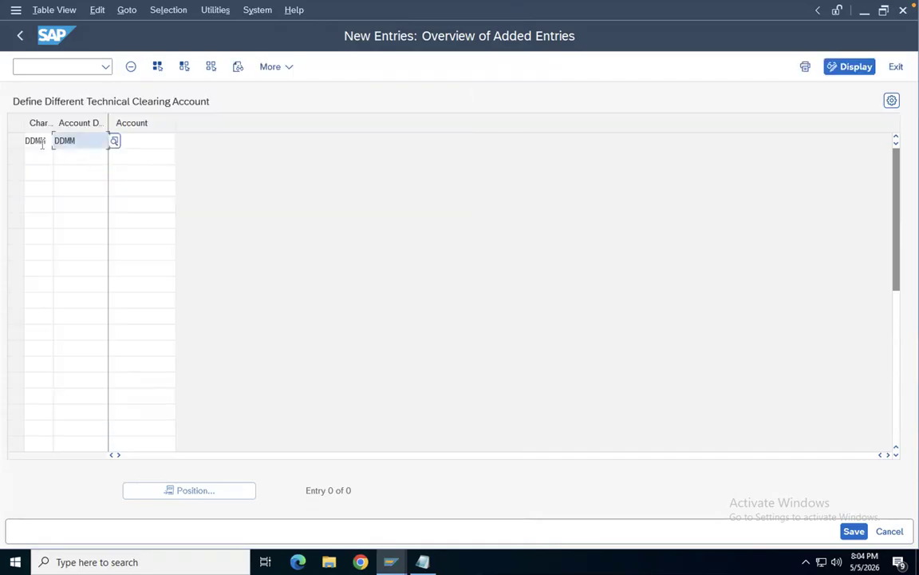
- Assign G/L account 200099 to the DDMM account determination entry and save it
click(142, 143)
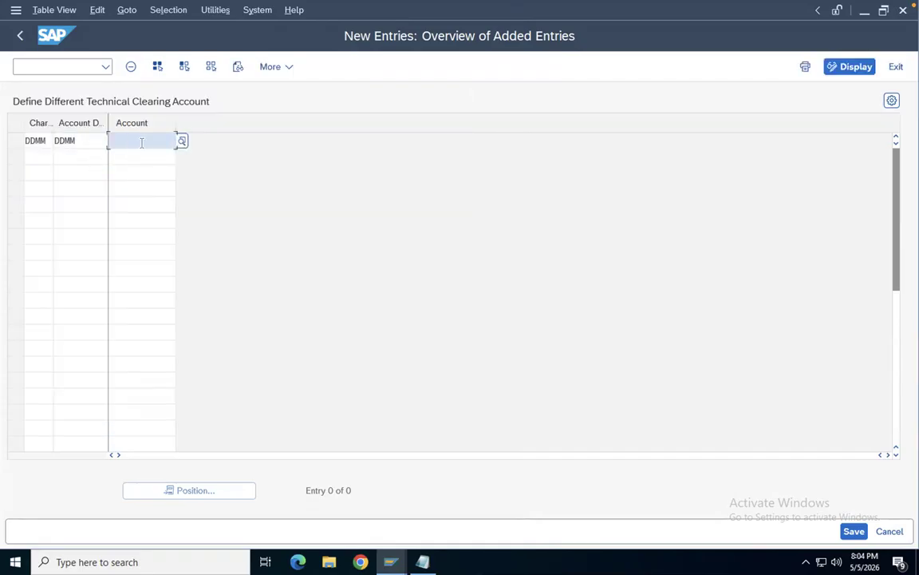
click(144, 159)
click(854, 531)
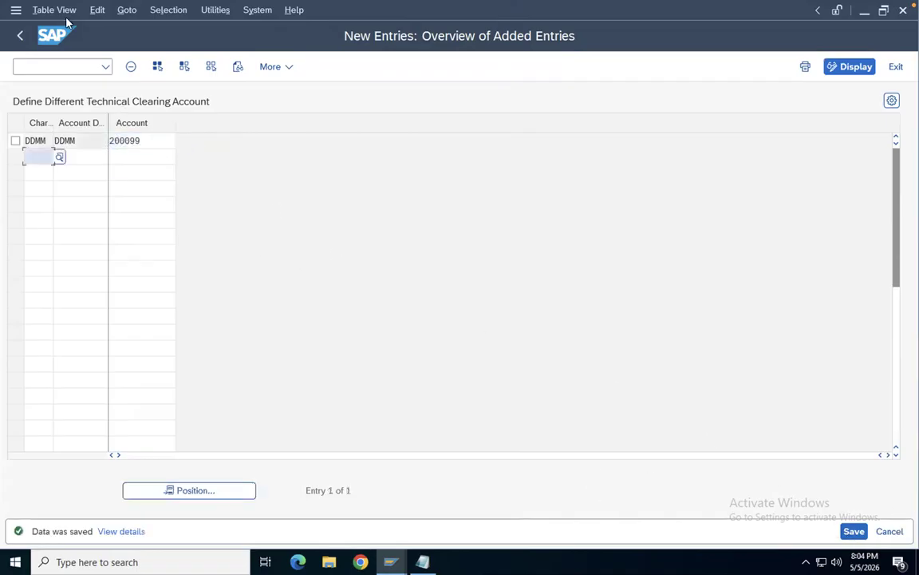
- Leave the IMG back to SAP Easy Access and switch to the session with the unfinished vendor invoice
click(21, 35)
click(21, 36)
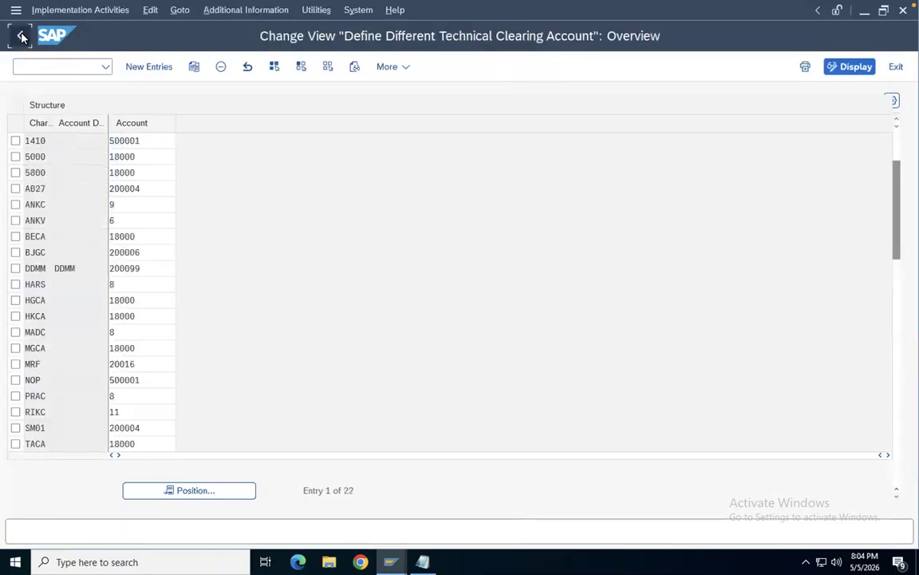
click(21, 36)
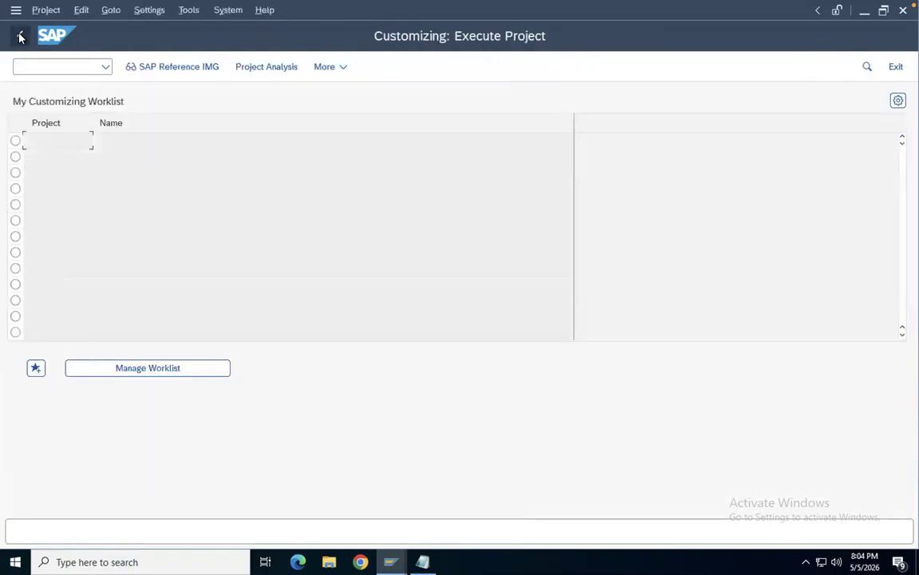
click(21, 35)
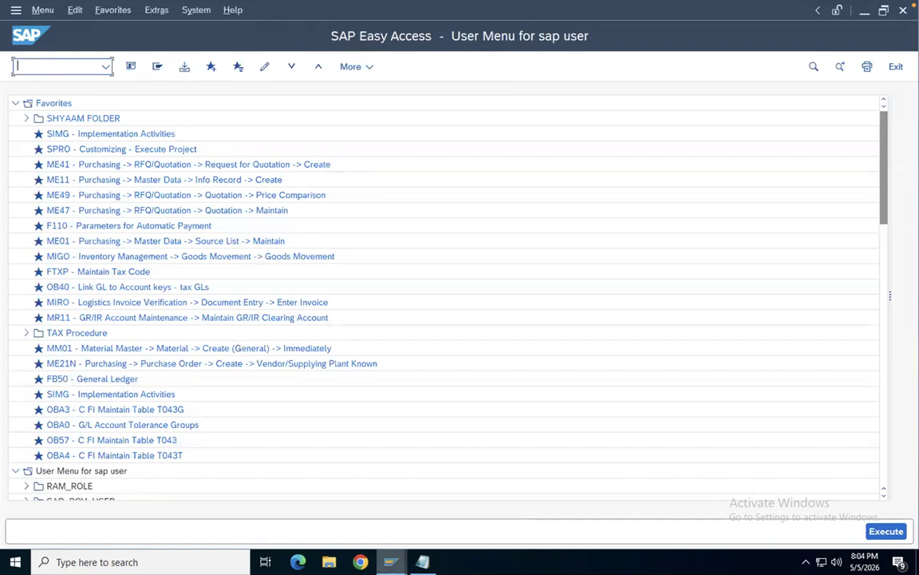
right_click(390, 562)
click(391, 562)
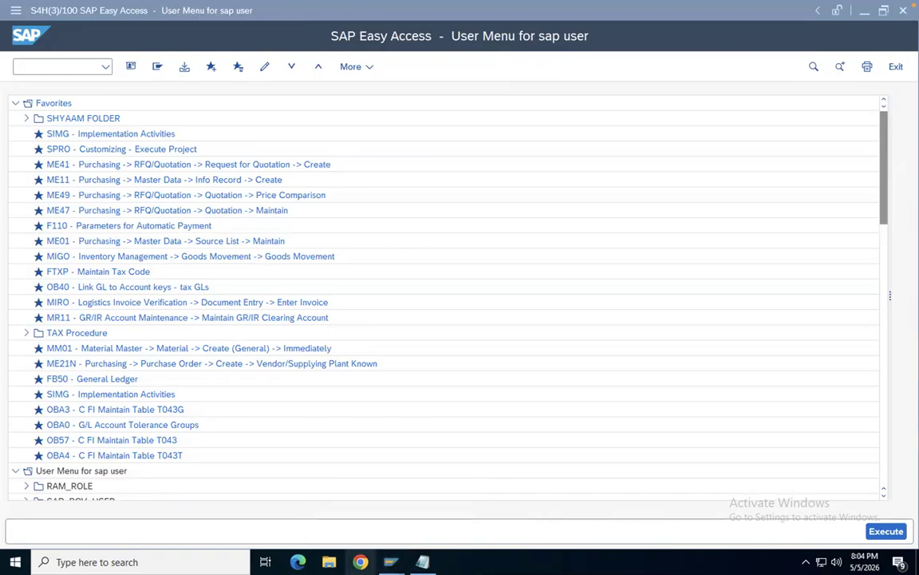
click(421, 511)
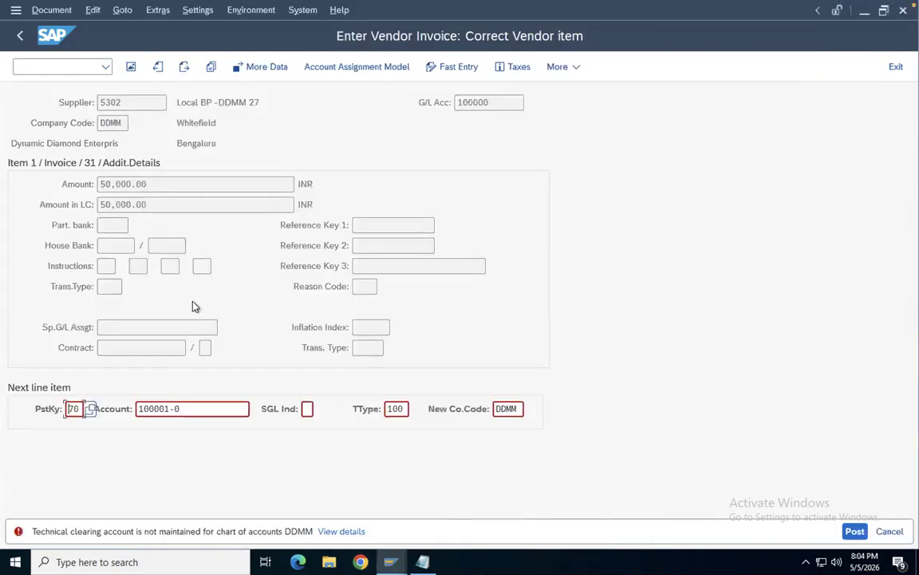
- Abandon the unfinished vendor invoice and restart the asset acquisition posting with transaction /NF-90
click(32, 65)
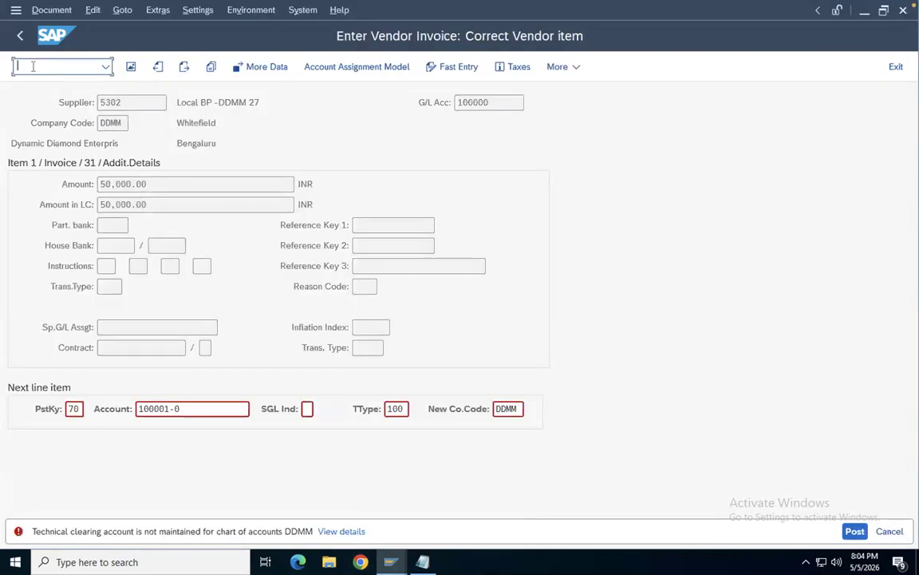
text(/NF-)
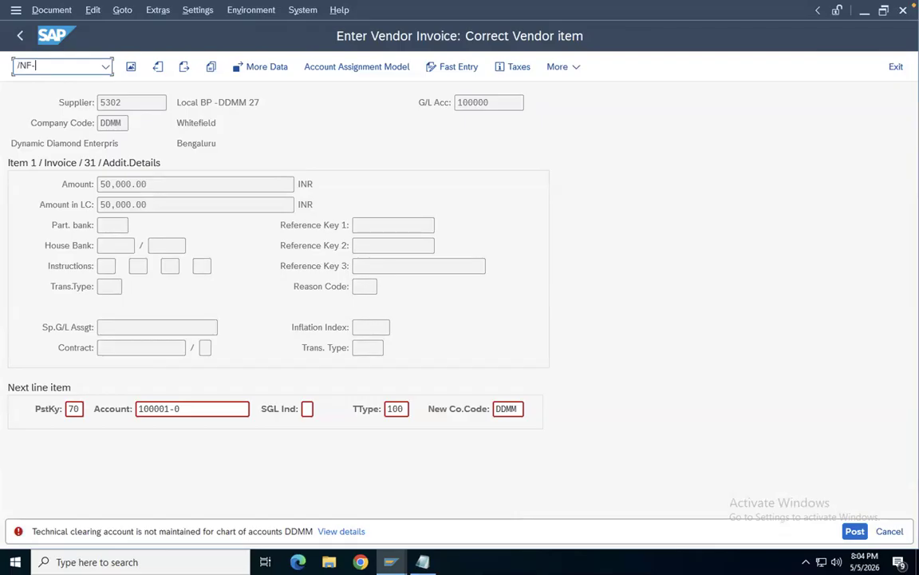
text(90)
key(Return)
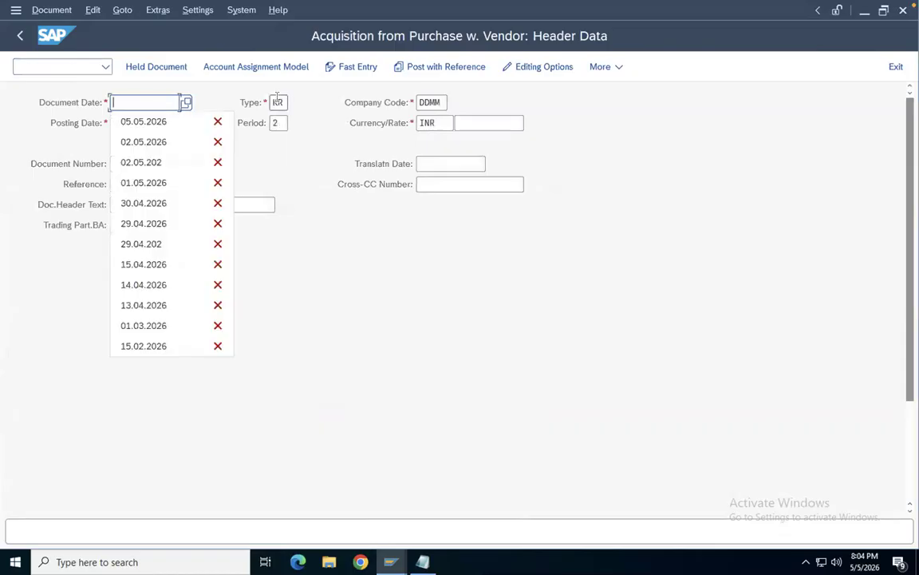
- Enter document date 05.05.2026 and vendor Local BP -DDMM 27's account with posting key 31, and proceed to the vendor item
click(160, 121)
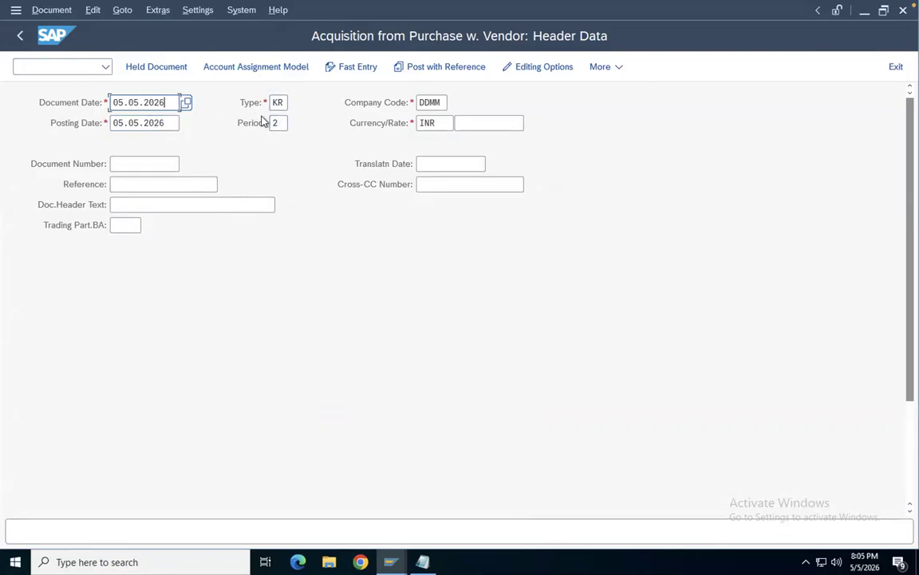
scroll(283, 110, down, 5)
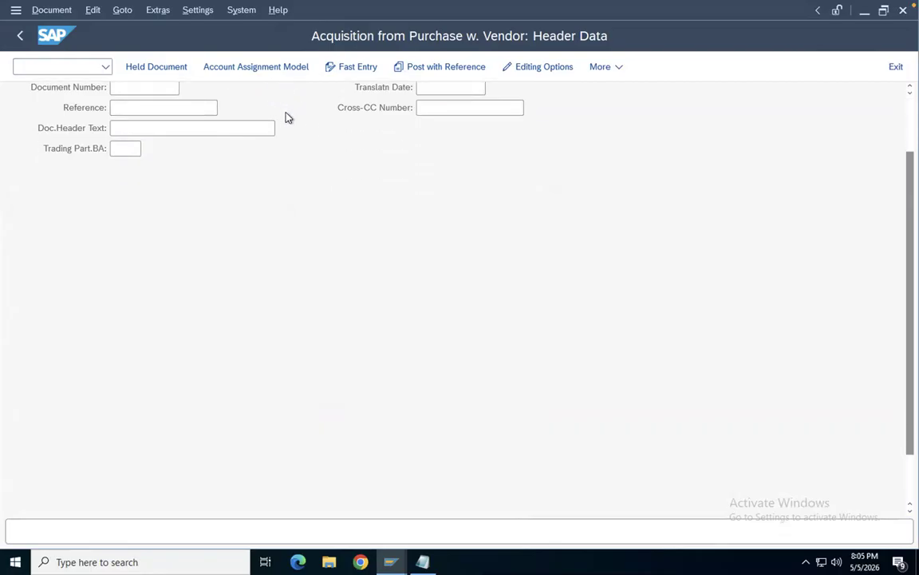
click(177, 494)
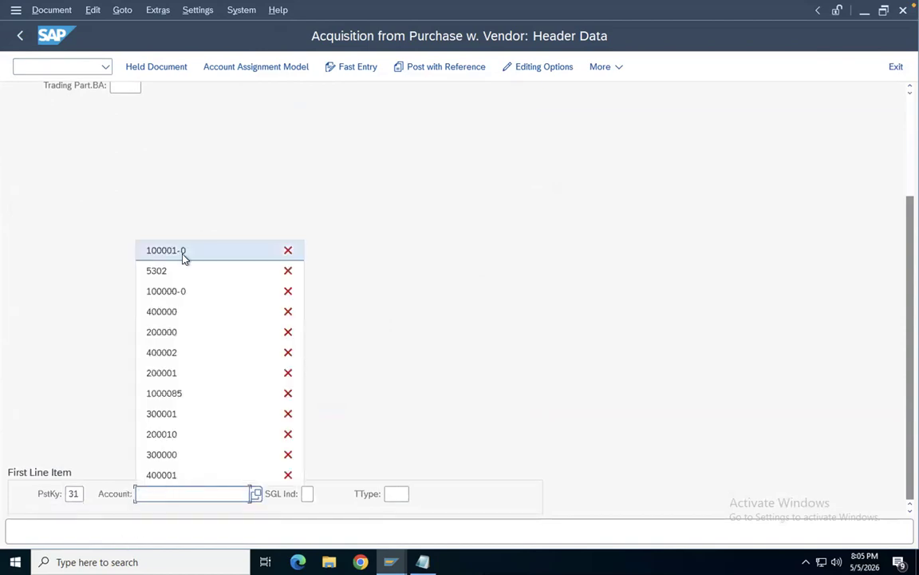
click(173, 271)
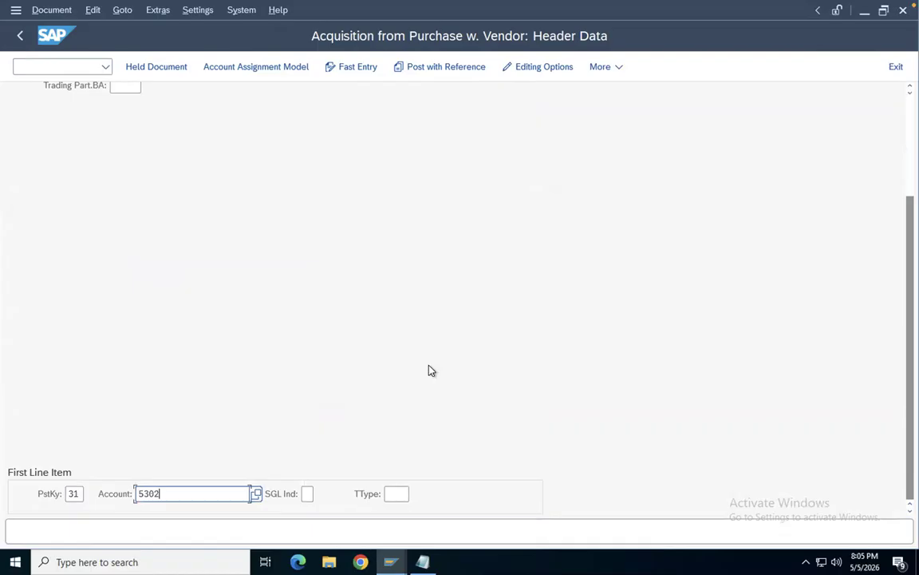
key(Return)
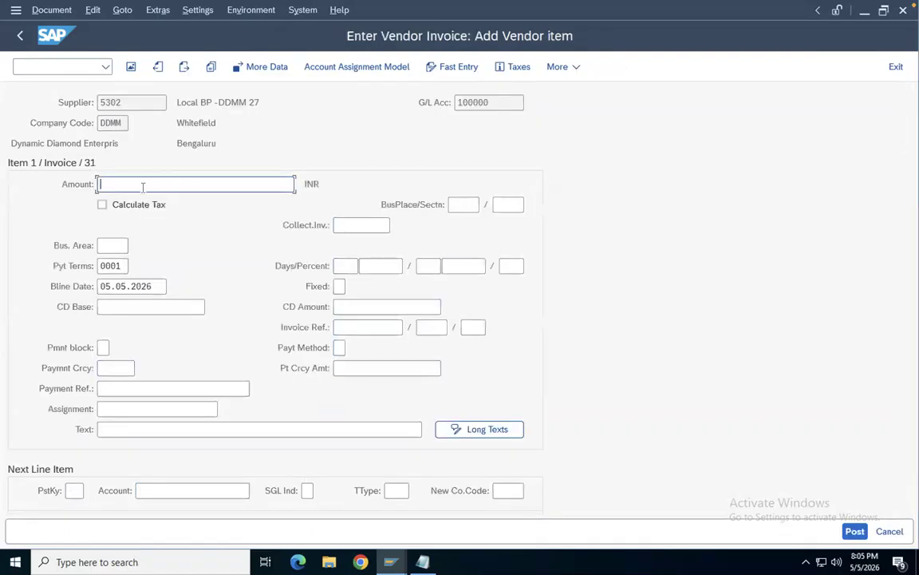
- Set the vendor item's amount to 50000 INR and its text to Asset Purchase
click(142, 187)
click(121, 202)
click(106, 428)
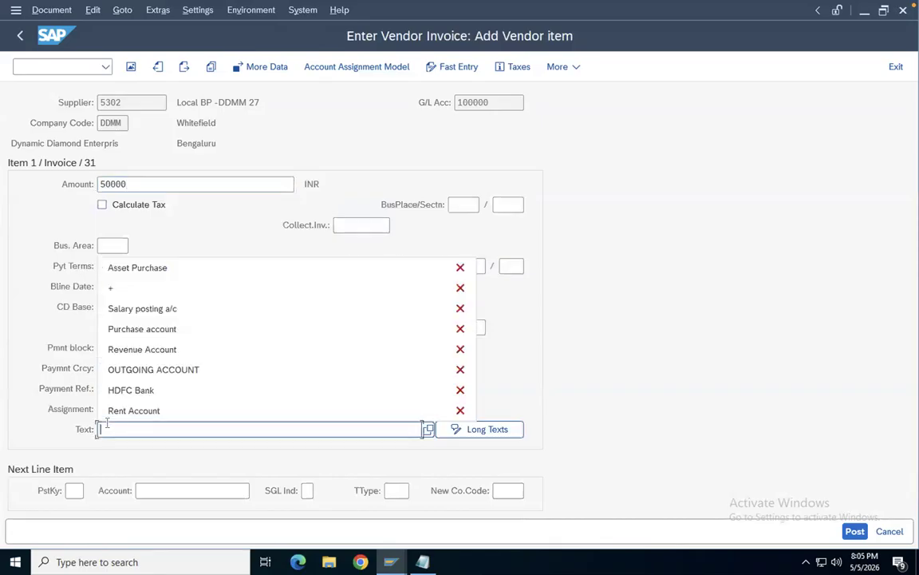
click(152, 269)
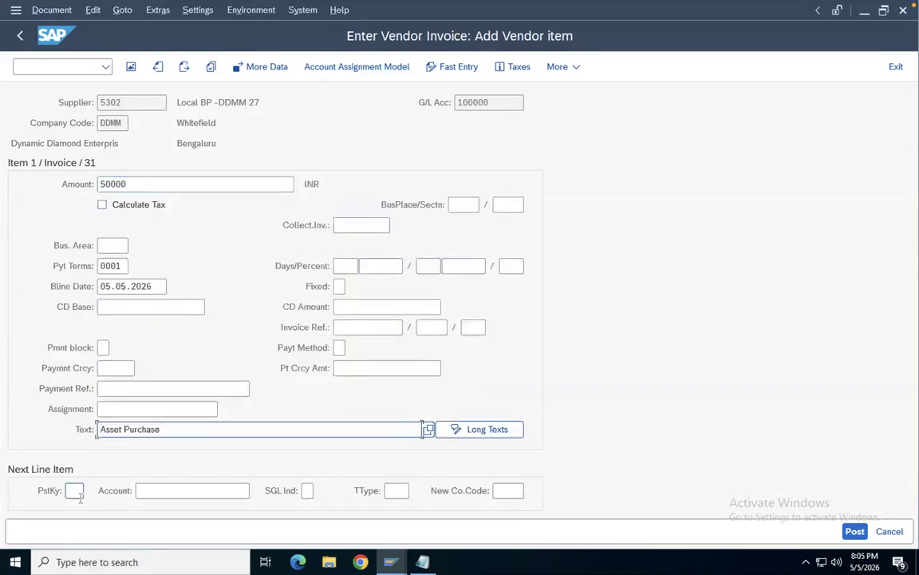
- Add a next line item with posting key 70, asset 100001-0 and transaction type 100, and proceed to it
click(74, 490)
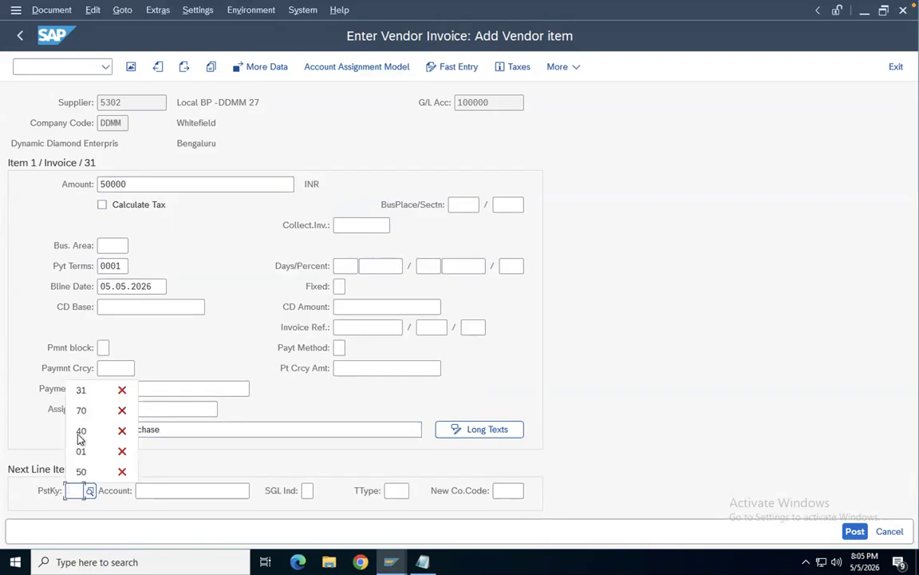
click(83, 410)
click(152, 490)
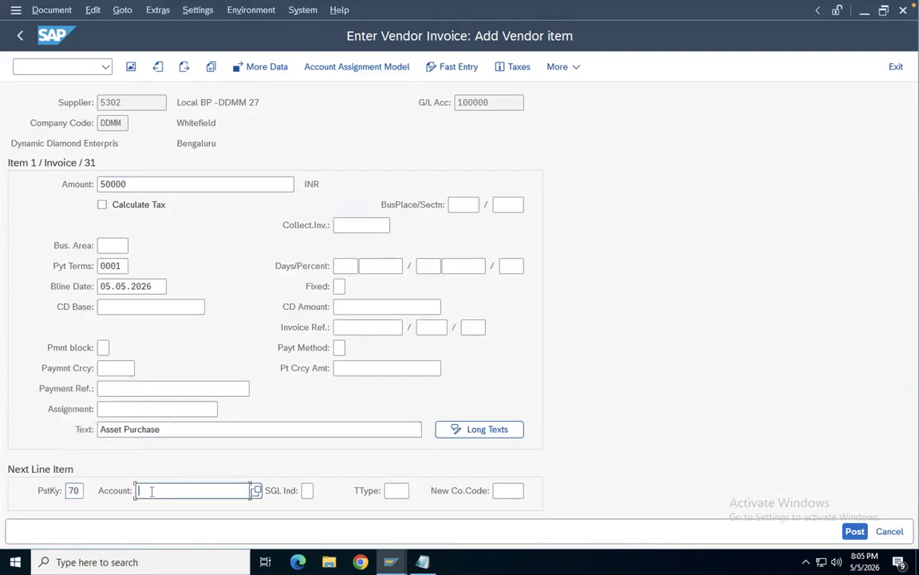
click(184, 268)
click(398, 490)
click(405, 505)
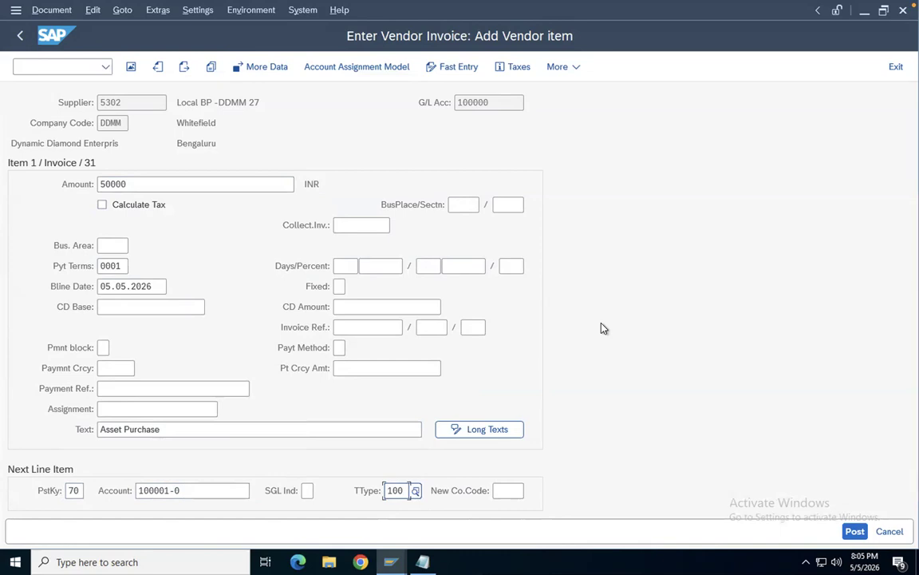
click(131, 68)
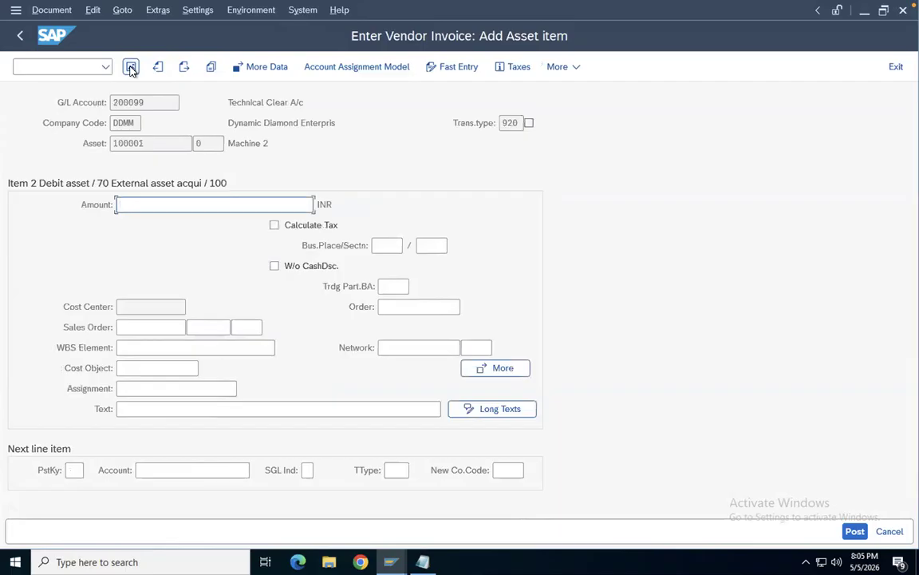
- Fill the asset item with amount * and text + to copy the vendor item's values, and show the document overview
text(*)
click(130, 410)
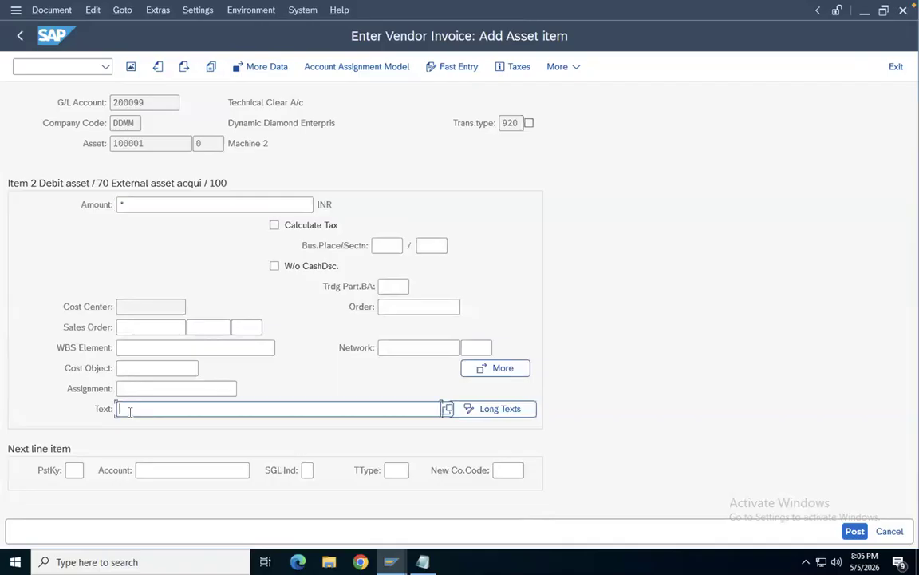
text(+)
key(Return)
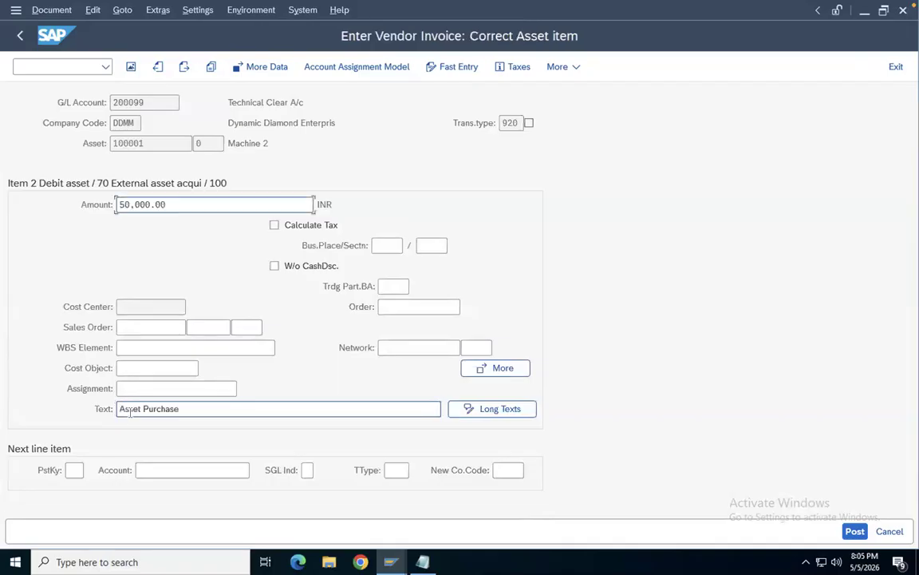
click(131, 67)
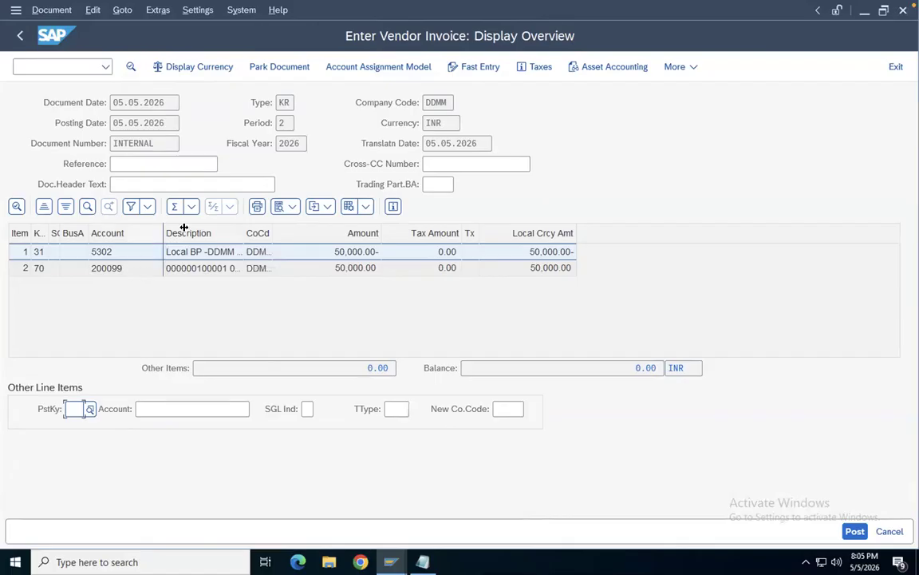
- Widen the Description and Company Code columns in the overview and post the asset acquisition document
drag(243, 230, 243, 230)
double_click(243, 229)
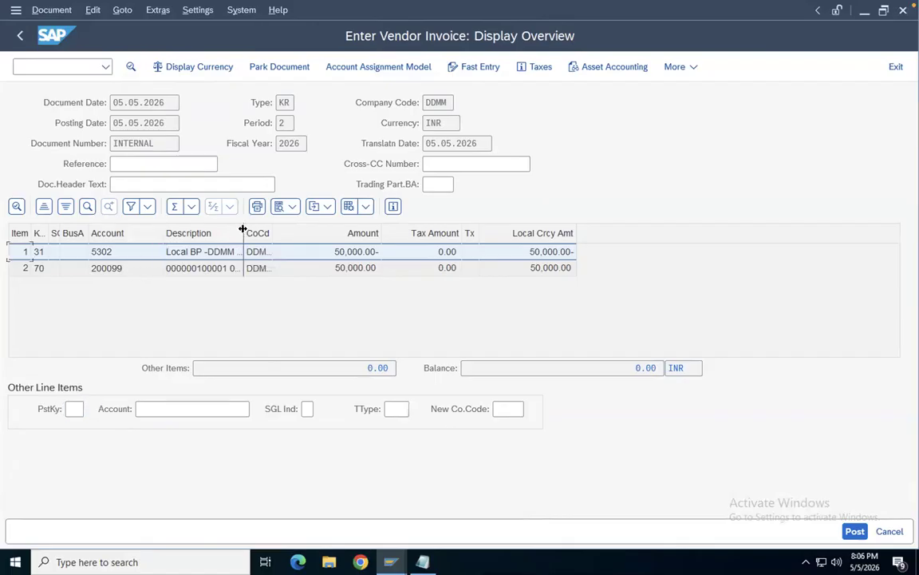
drag(278, 231, 313, 232)
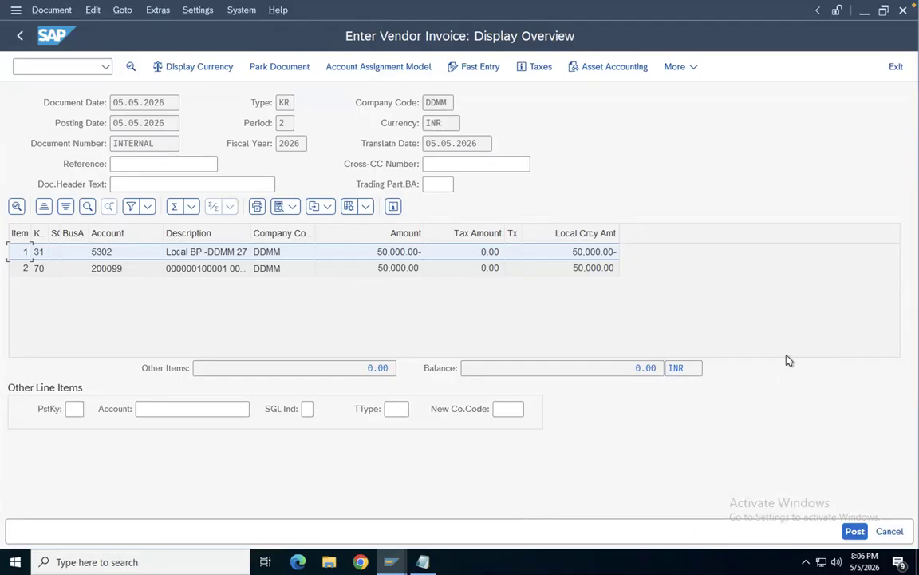
click(854, 532)
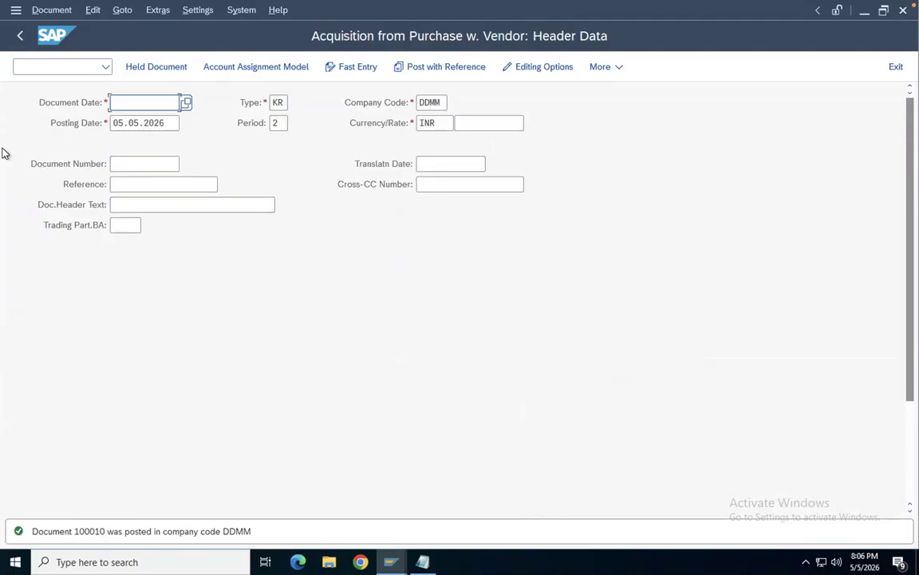
- Display the posted document with transaction /NFB03 for company code DDMM and fiscal year 2026
click(33, 63)
text(/)
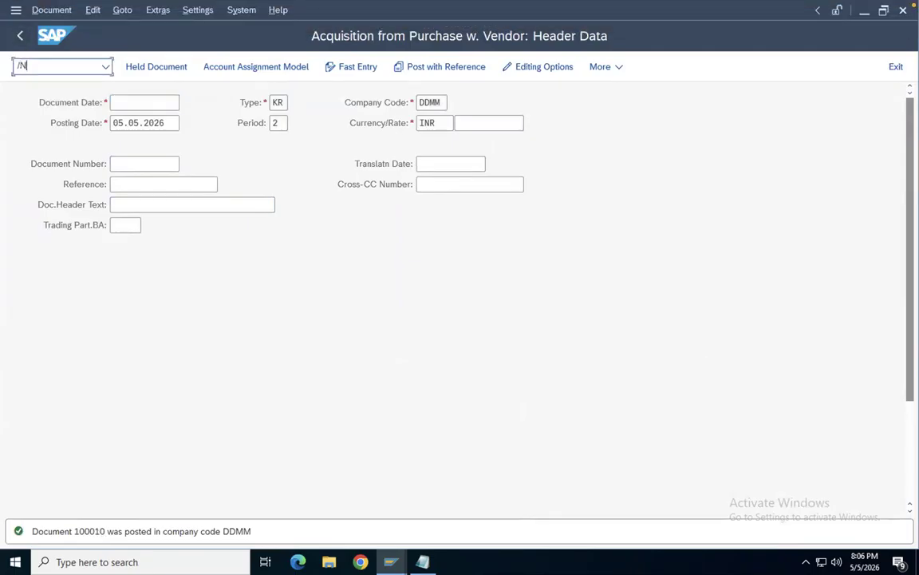
text(NFB03)
key(Return)
click(170, 184)
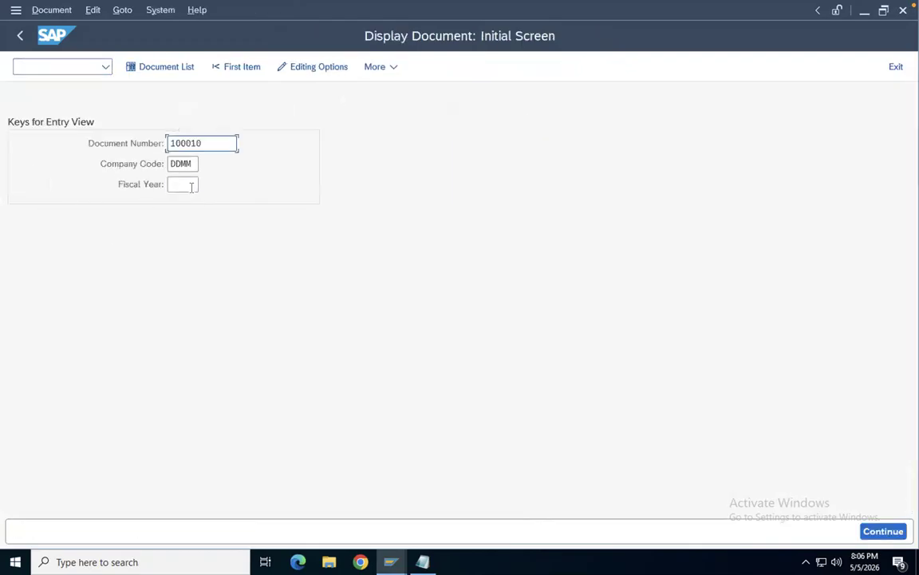
text(2026)
key(Return)
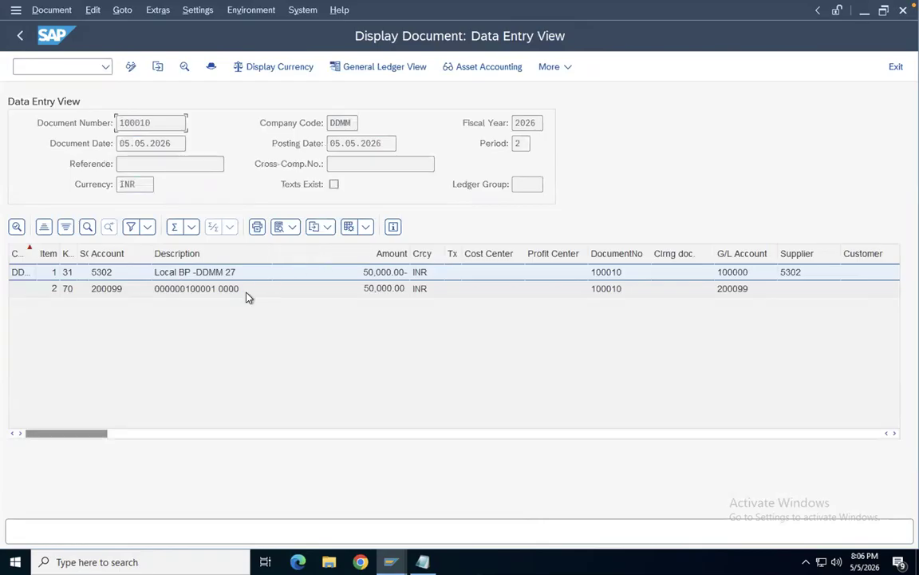
- View the document's general ledger postings in the leading ledger and in ledger AC
click(390, 67)
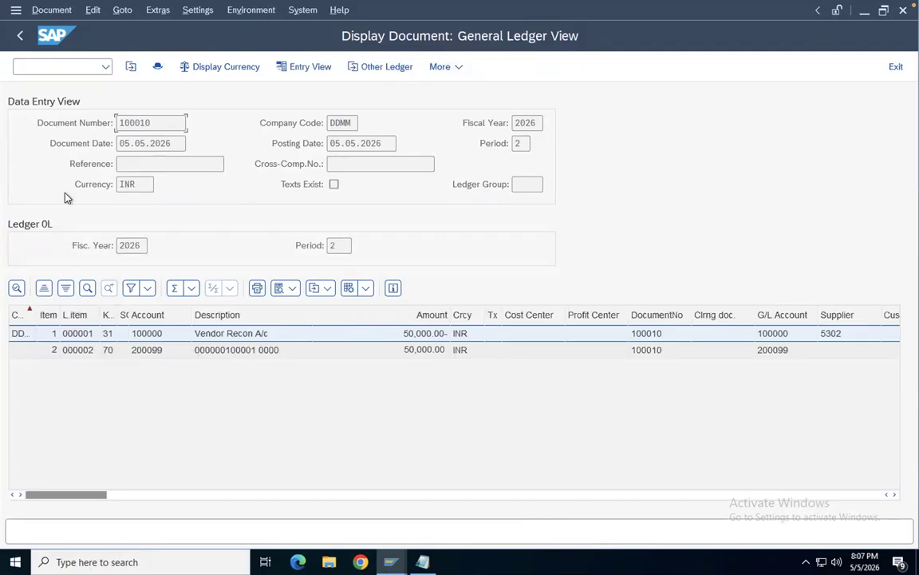
click(363, 66)
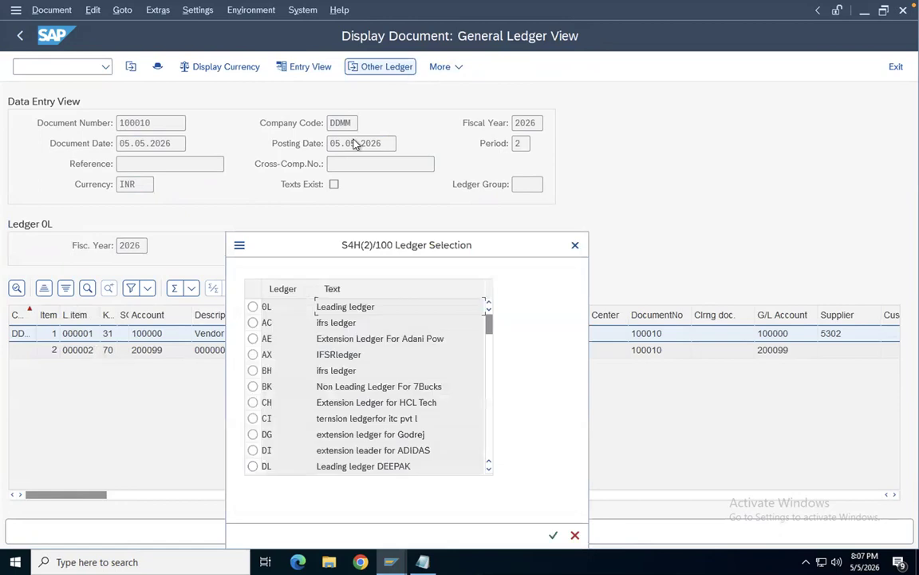
click(252, 322)
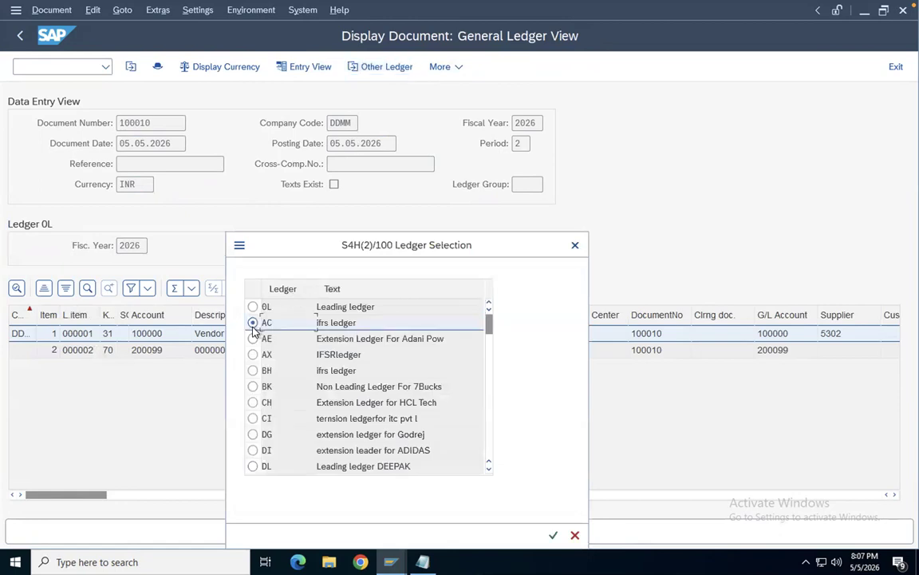
click(552, 535)
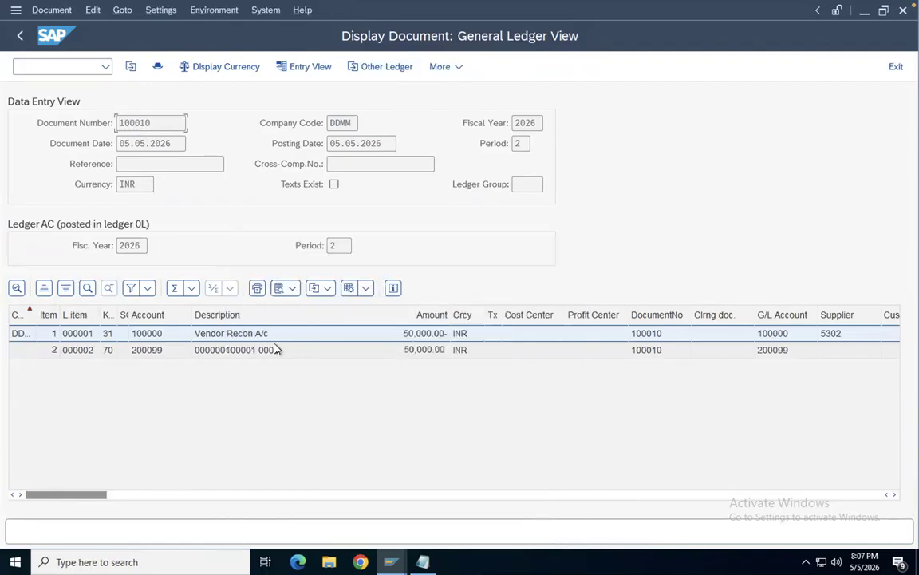
click(281, 67)
- Display the asset values of asset 100001 in company code DDMM with transaction /NAS03
click(38, 66)
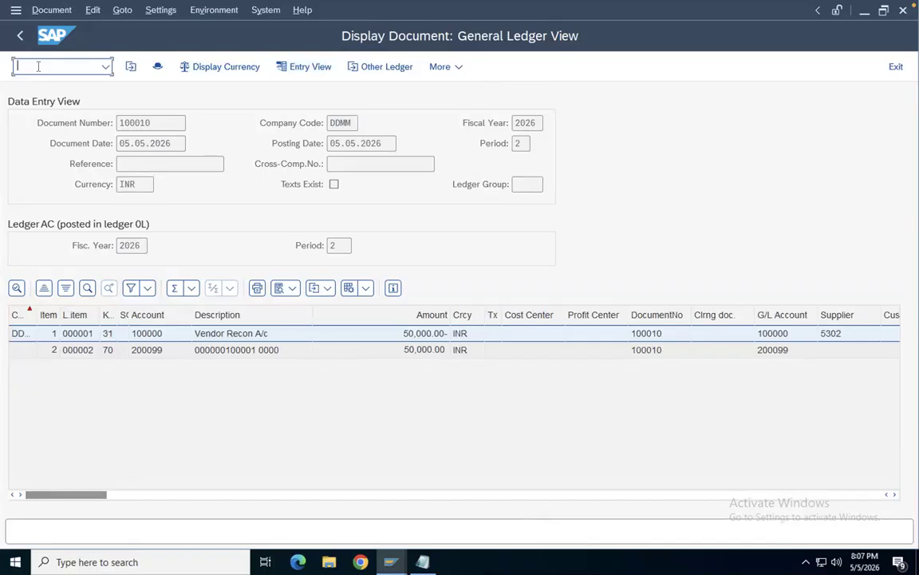
text(/NAS03)
key(Return)
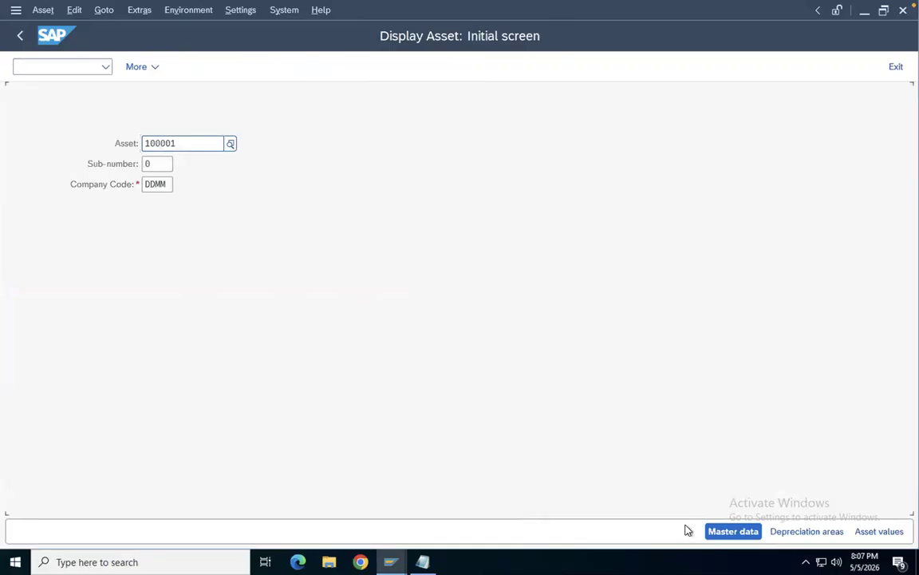
click(876, 531)
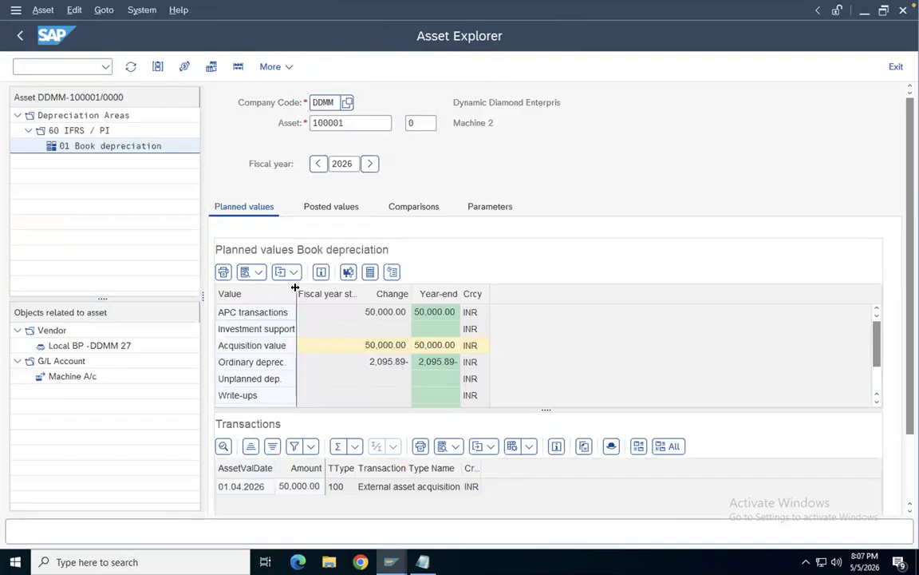
- Examine Machine 2's planned acquisition value, then check the related vendor's supplier record and return to the asset values
drag(295, 287, 316, 287)
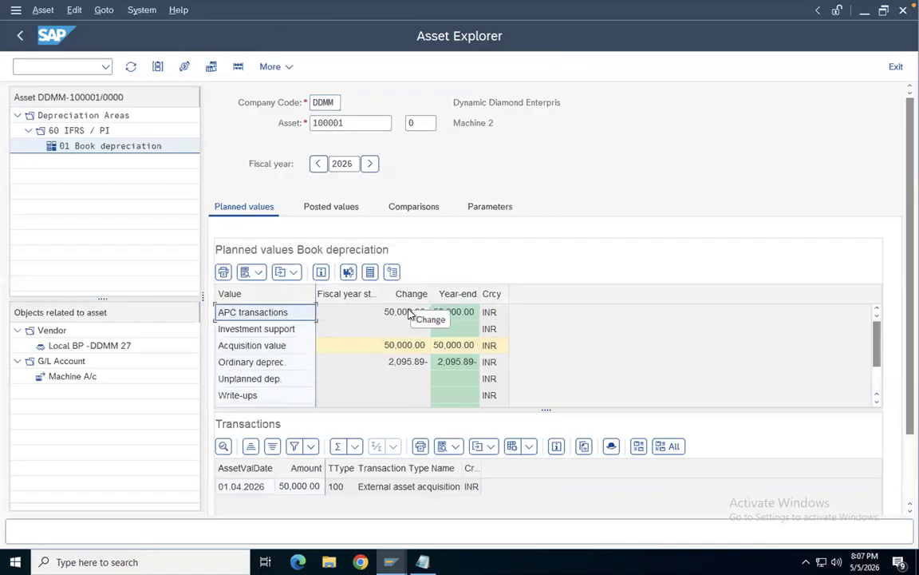
click(409, 349)
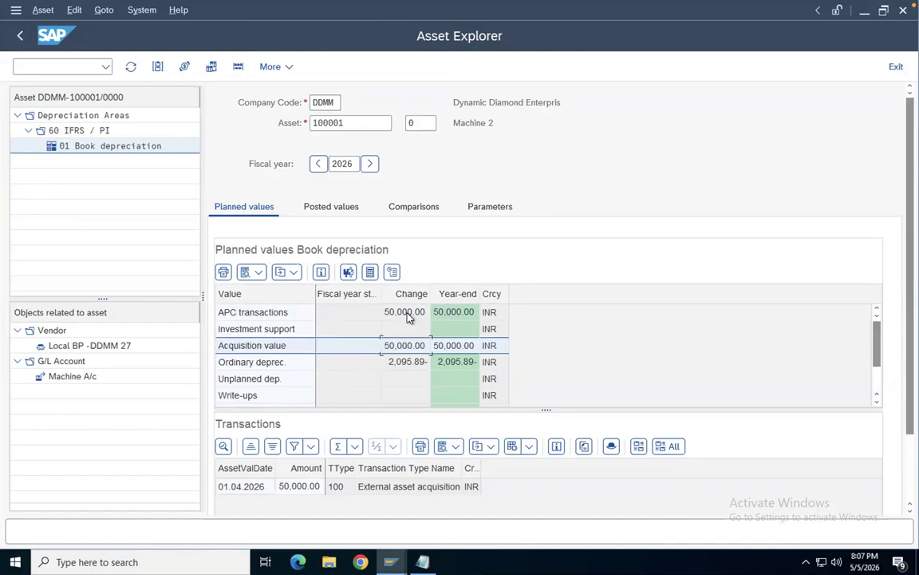
click(103, 349)
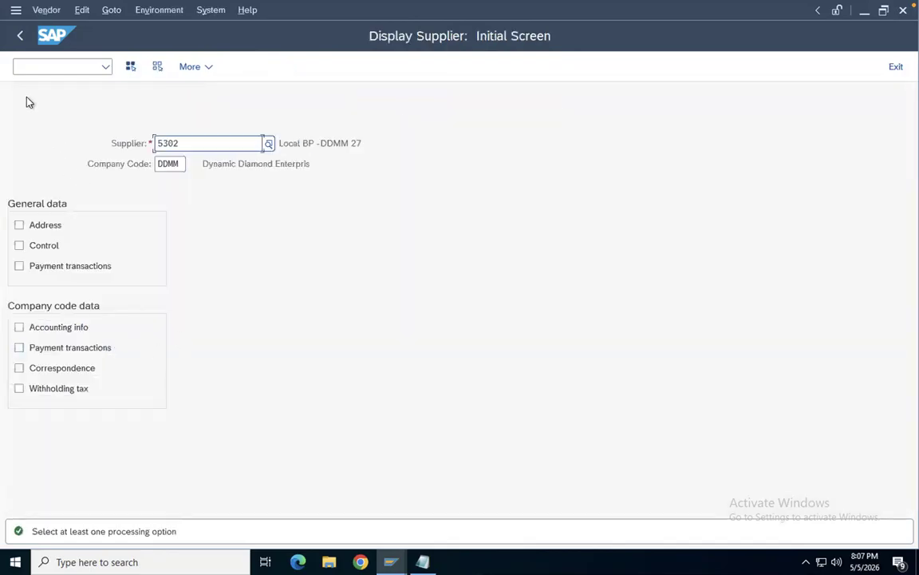
click(20, 35)
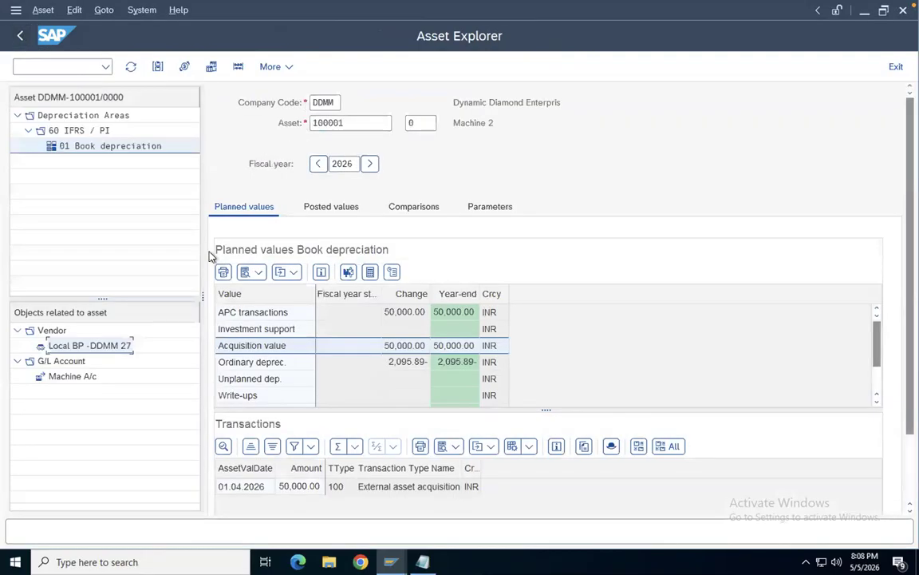
- Reopen Machine 2 from SAP Easy Access with transaction AW01N and show its planned values for fiscal year 2027
click(34, 67)
text(/n)
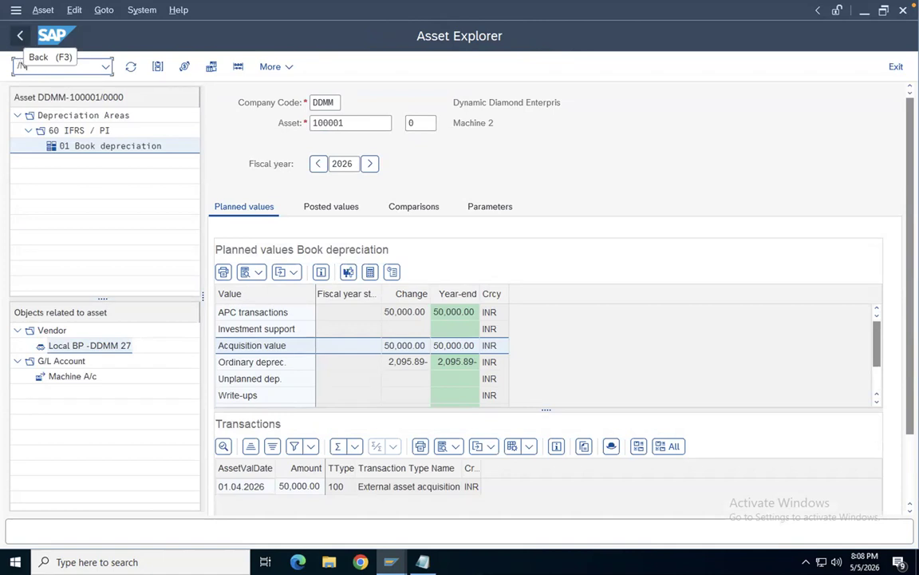
key(Return)
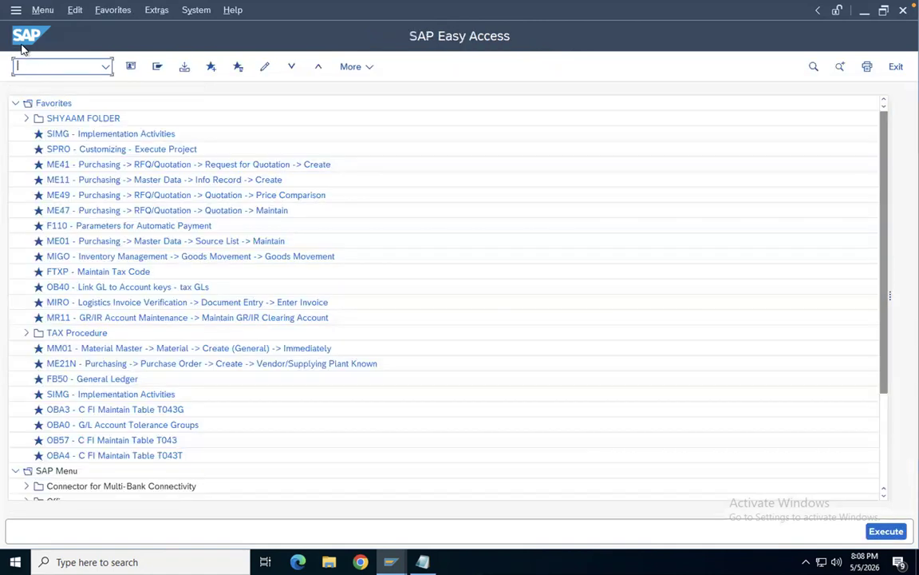
text(a)
text(w01n)
key(Return)
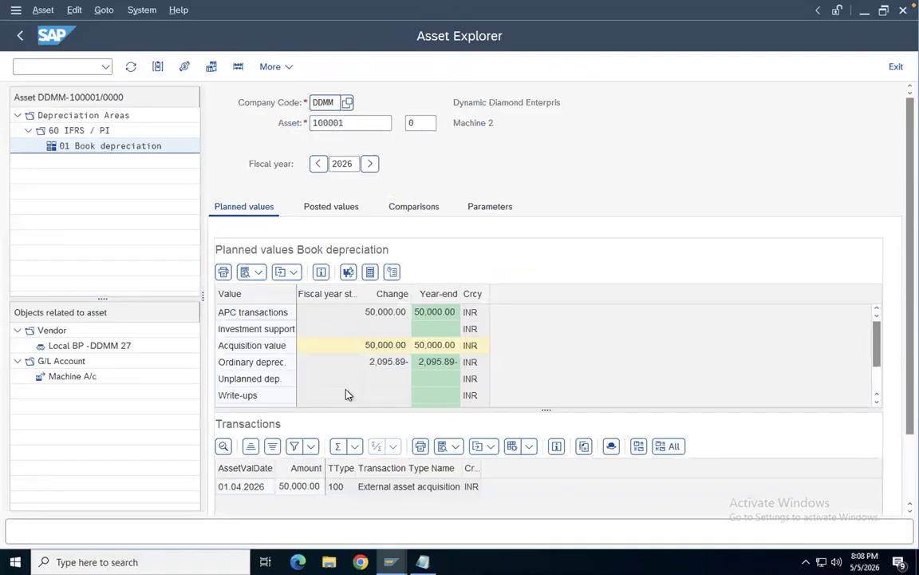
click(371, 164)
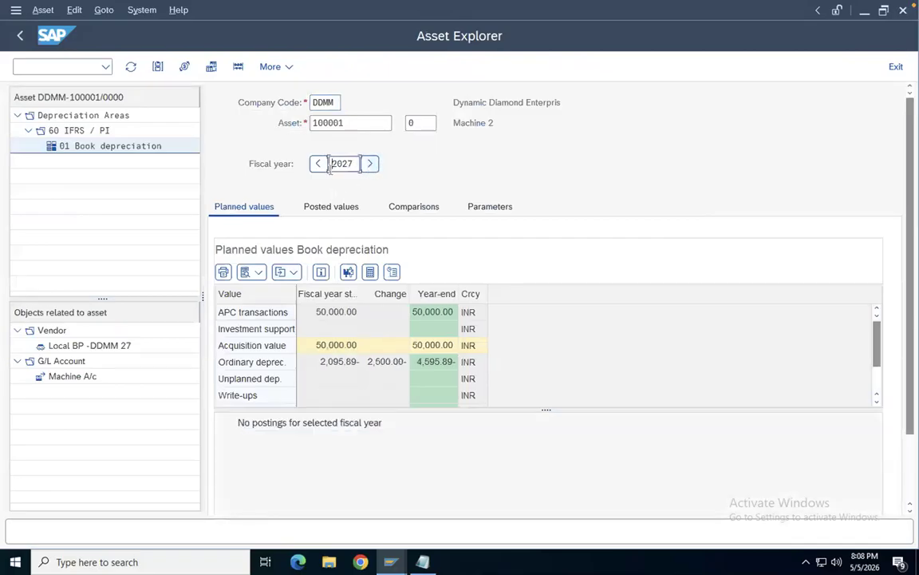
- Check Machine 2's values for another fiscal year, then open the related Machine A/c general ledger account and return to the asset values
click(371, 164)
click(336, 209)
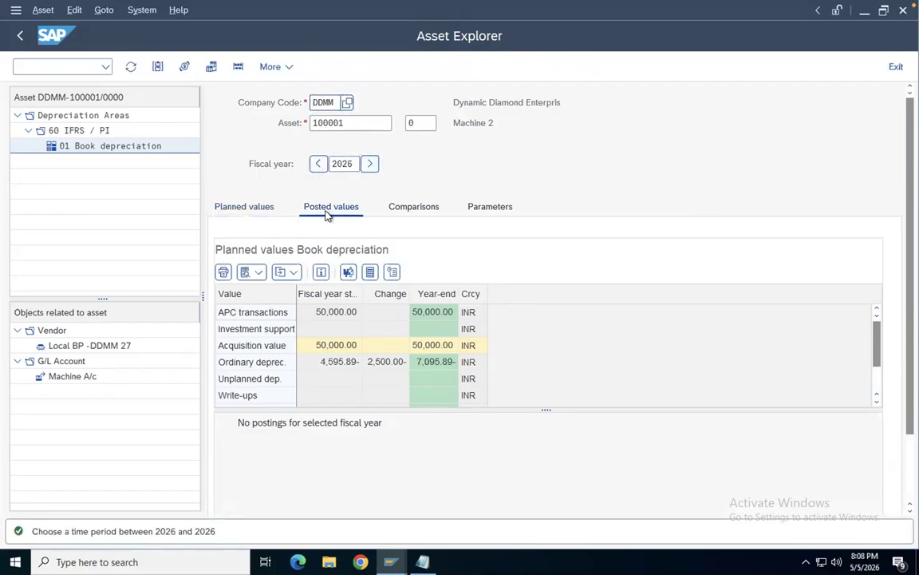
click(82, 377)
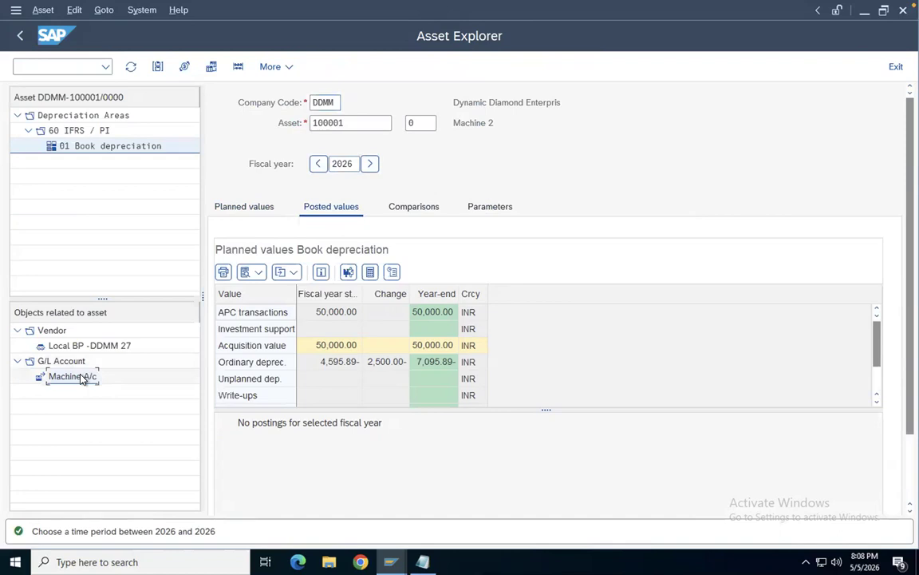
double_click(82, 378)
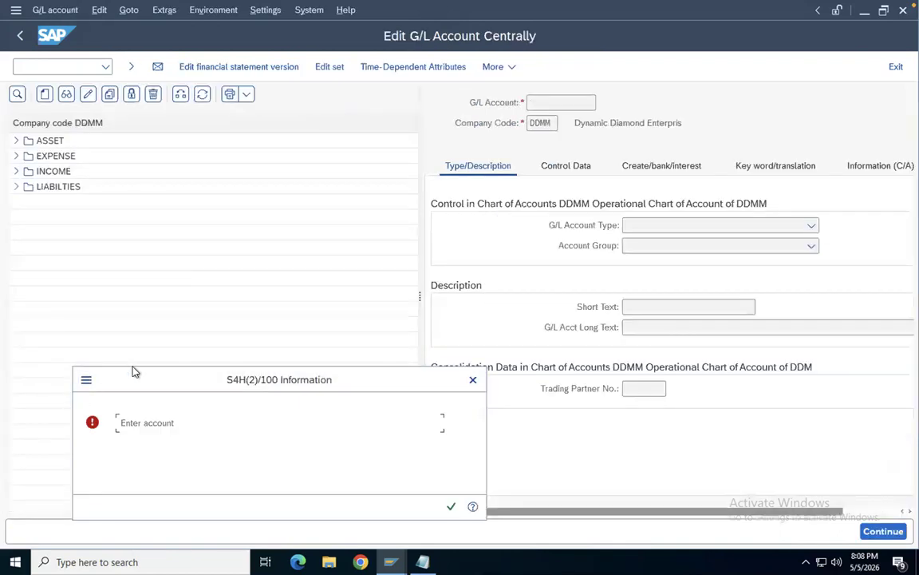
click(472, 380)
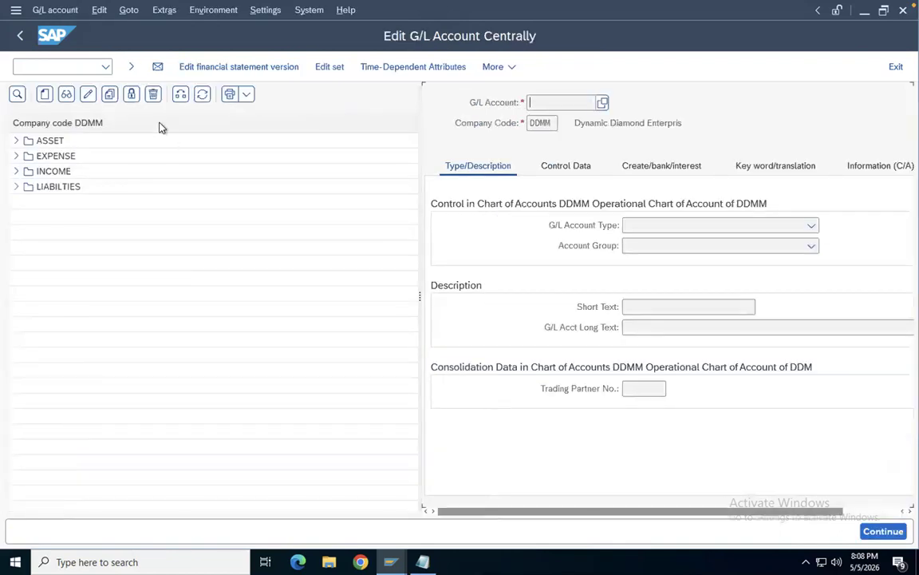
click(19, 35)
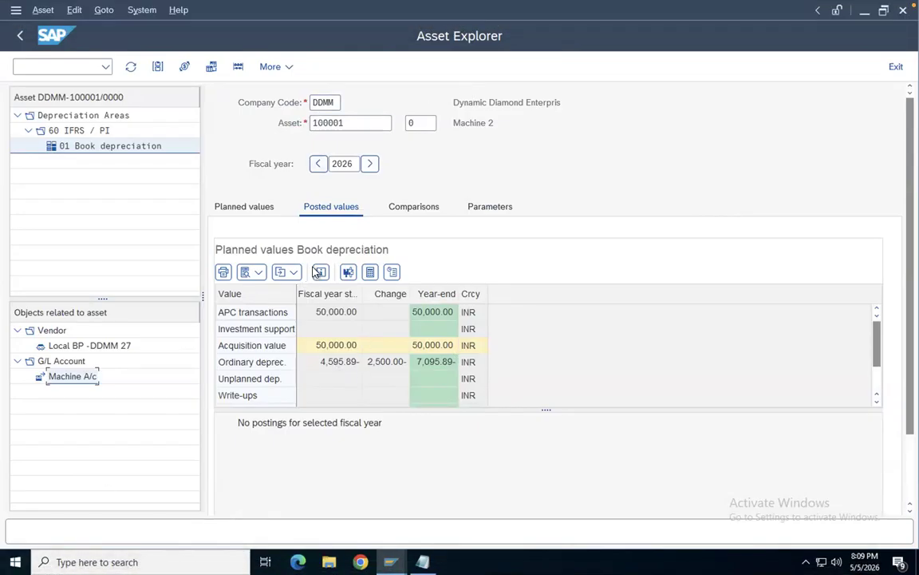
- Open the selection screen of table ACDOCA in the Data Browser with transaction SE16
click(74, 67)
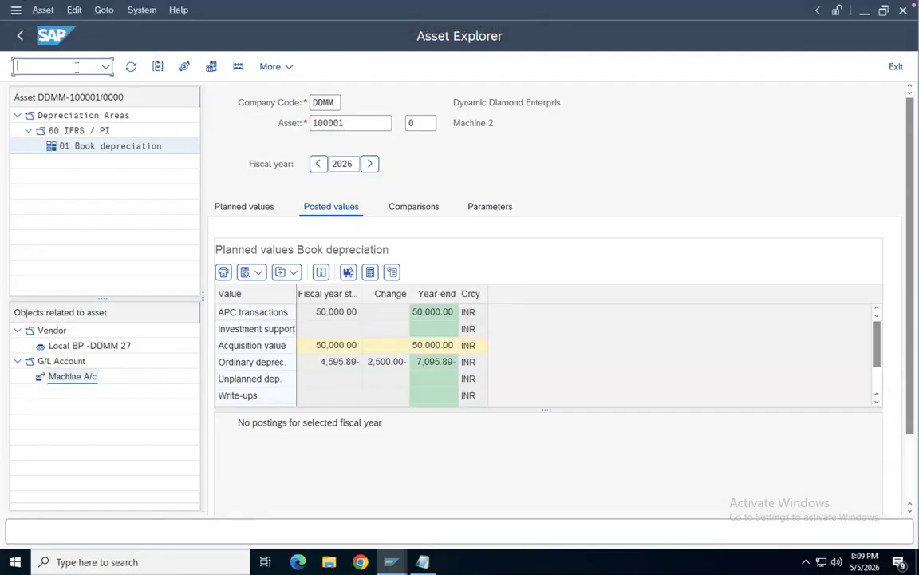
text(se16)
key(Return)
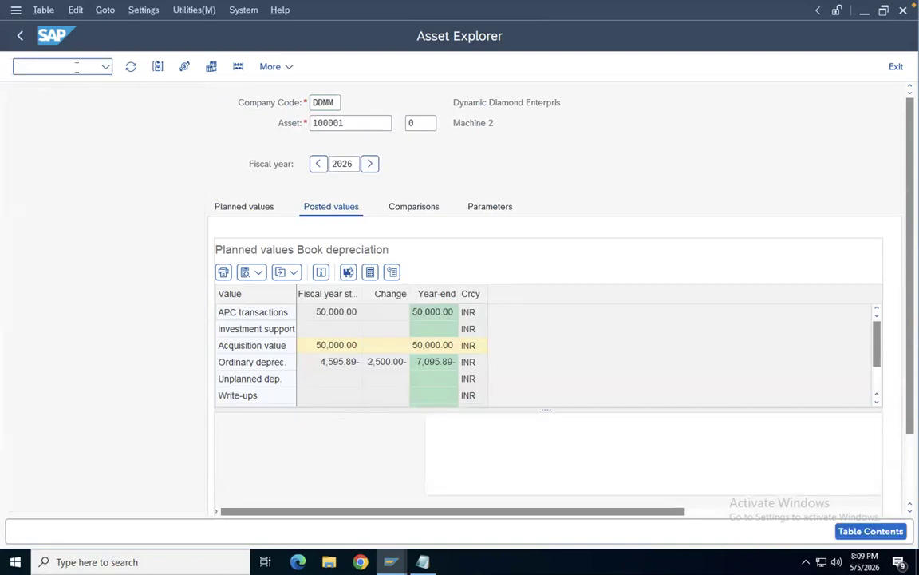
text(acdoca)
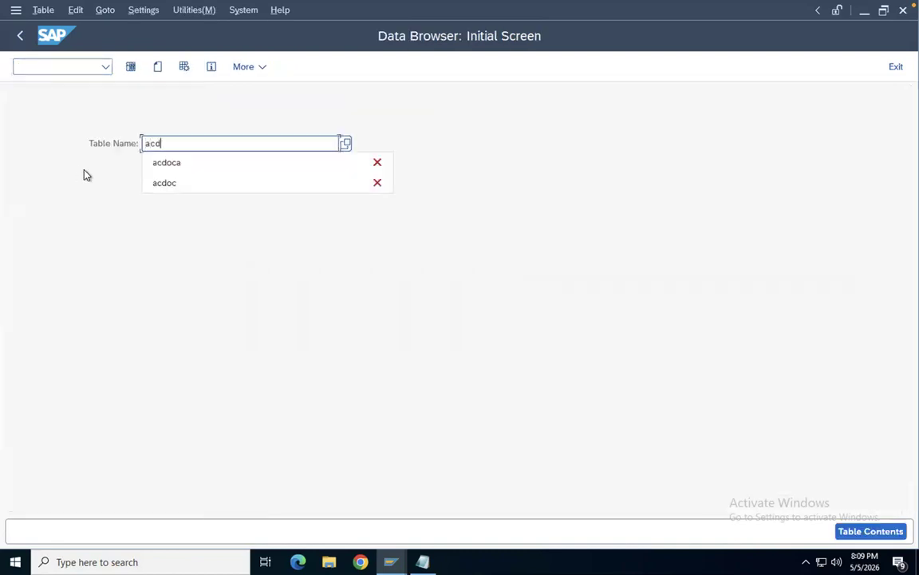
key(Return)
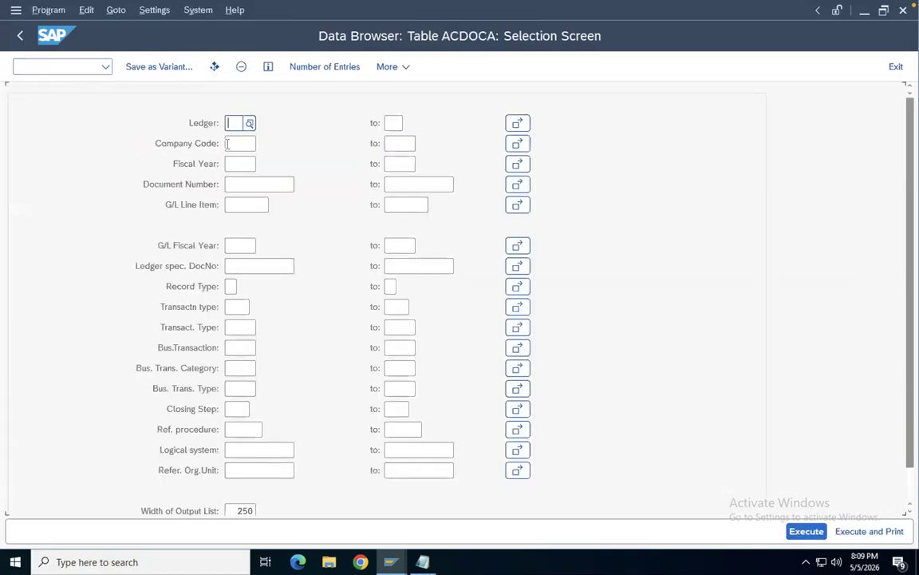
- Restrict the ACDOCA selection to company code DDMM and fiscal year 2026
click(228, 143)
text(cdmm)
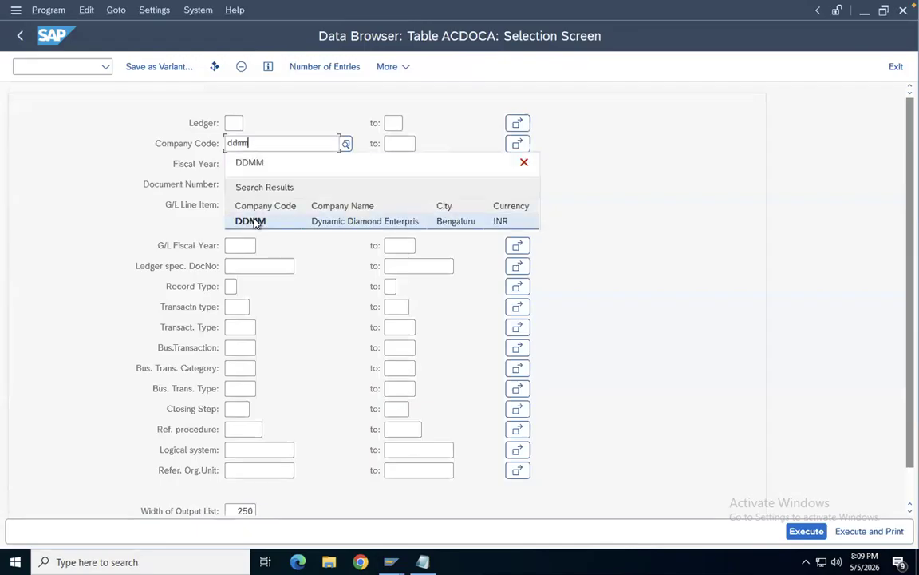
click(256, 224)
click(239, 163)
text(2020)
key(BackSpace)
text(6)
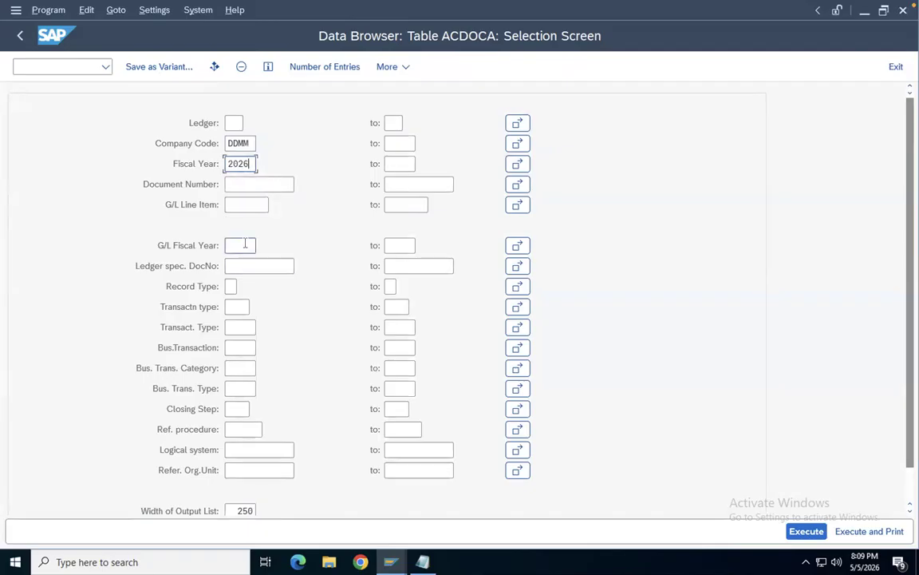
key(Tab)
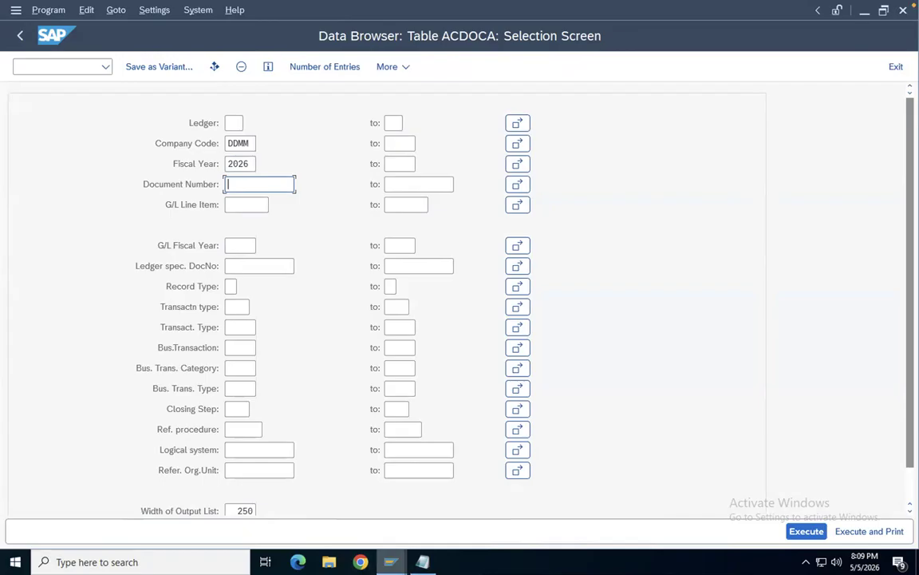
- Look up document number 100010 with transaction /NFB03 in the other session, then return to the ACDOCA selection
mouse_move(390, 562)
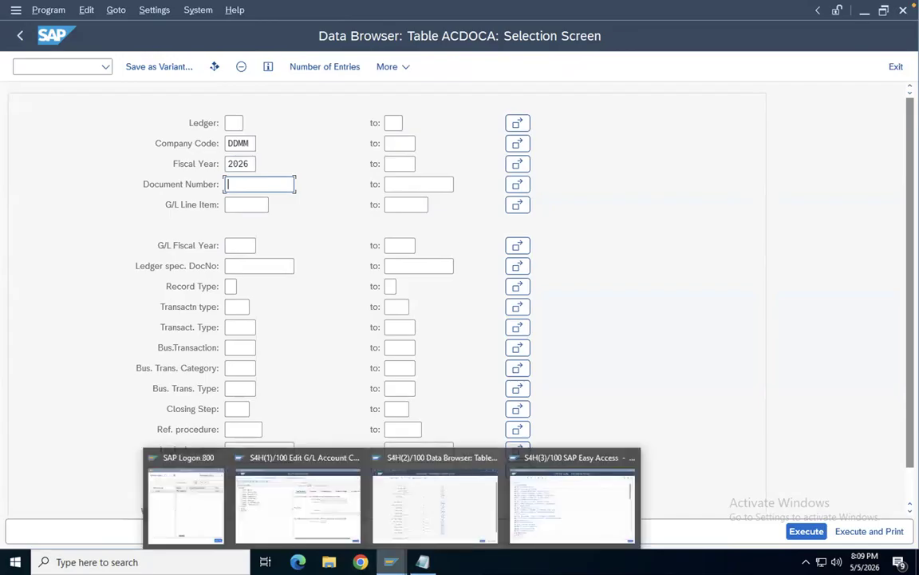
click(337, 500)
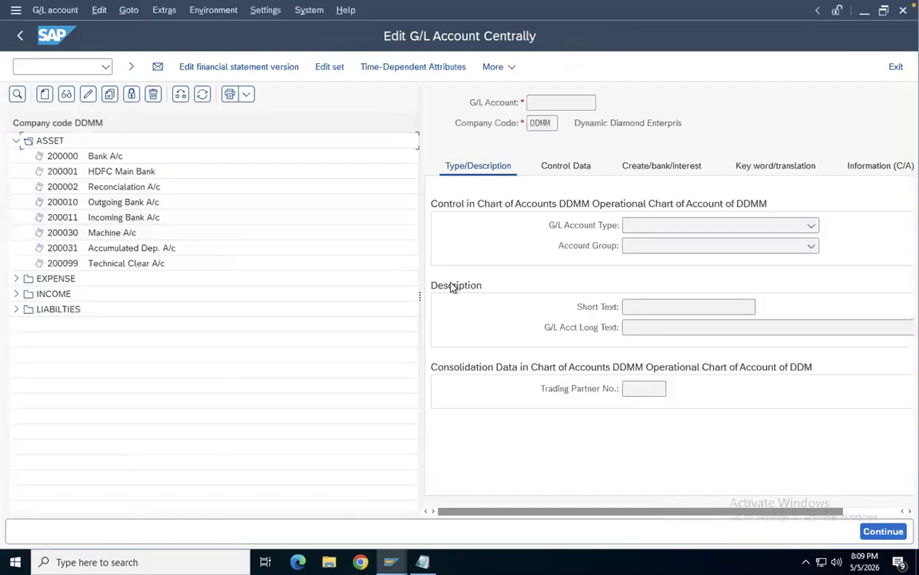
click(28, 64)
text(/nfb03)
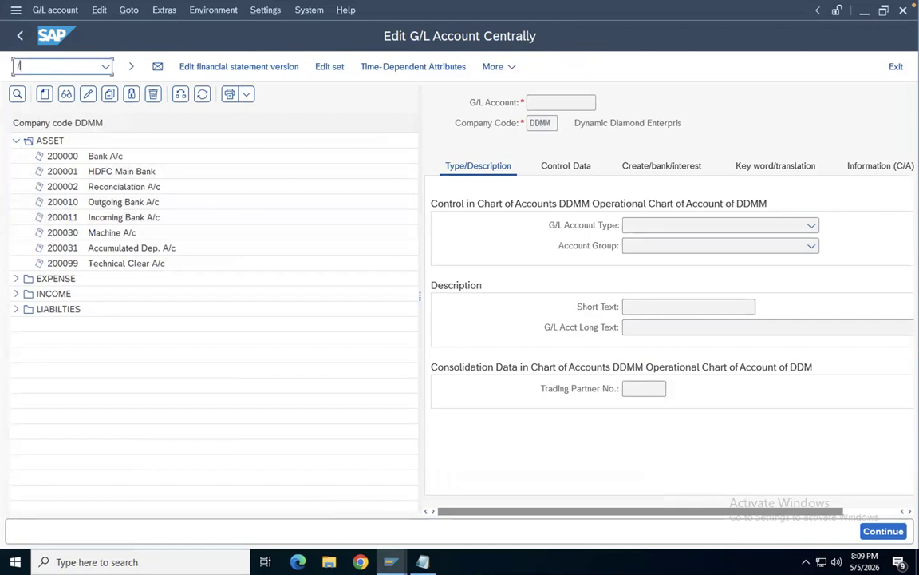
key(Return)
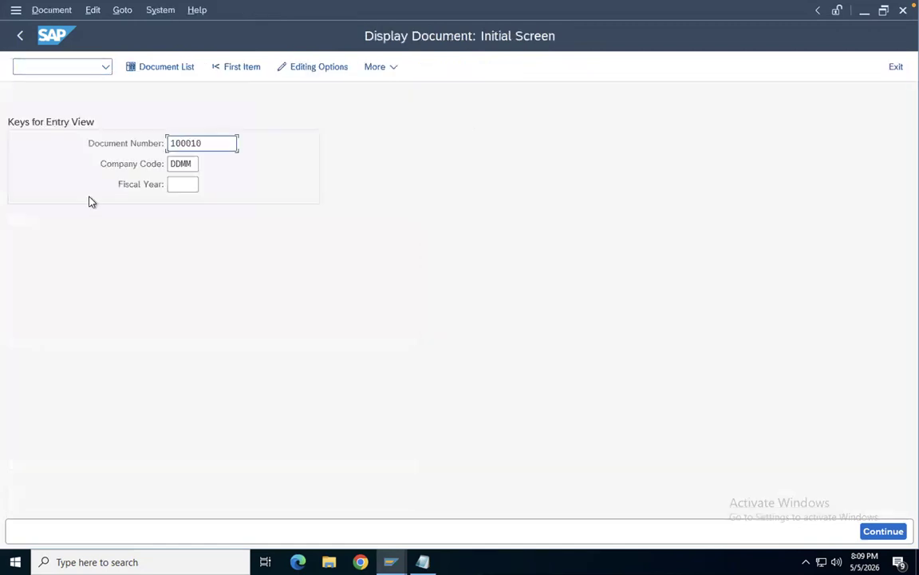
drag(209, 141, 156, 143)
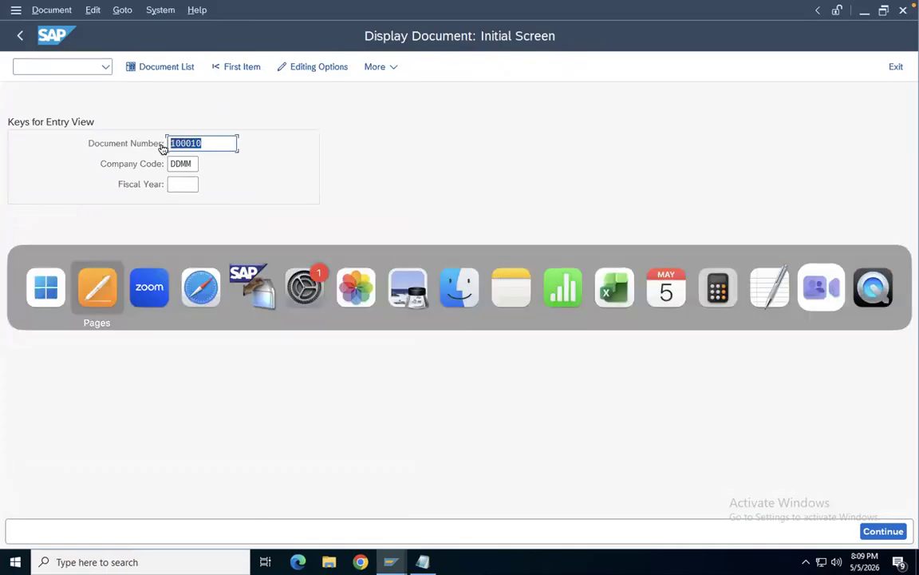
key(super+Tab)
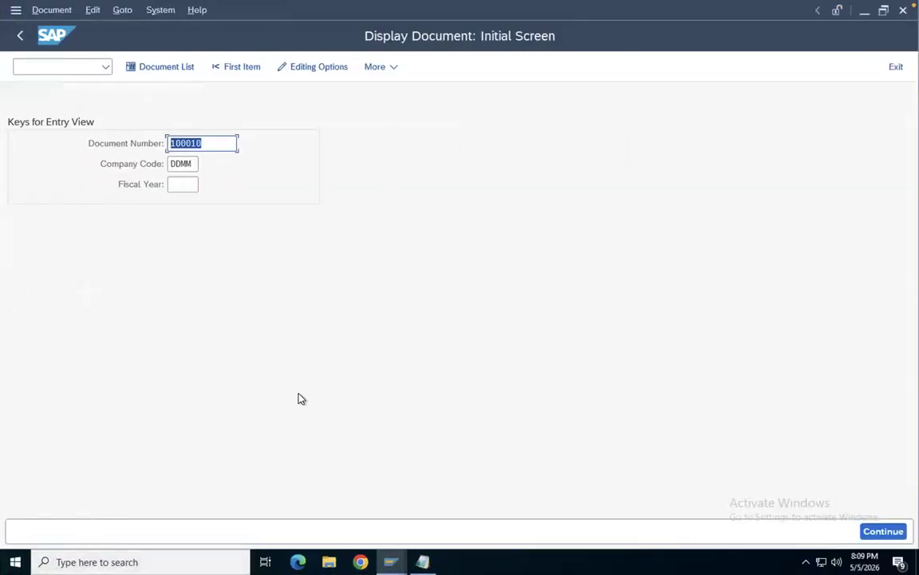
right_click(391, 562)
click(391, 562)
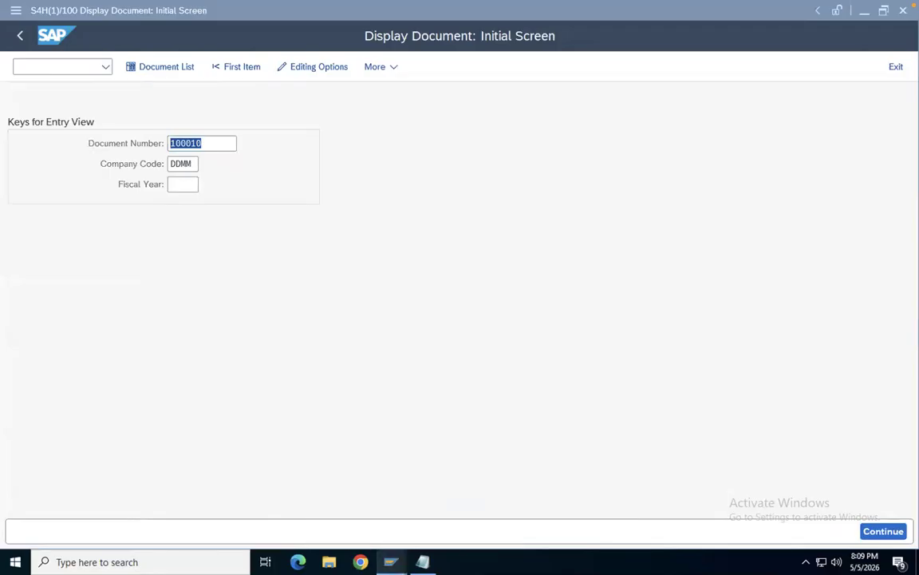
click(490, 497)
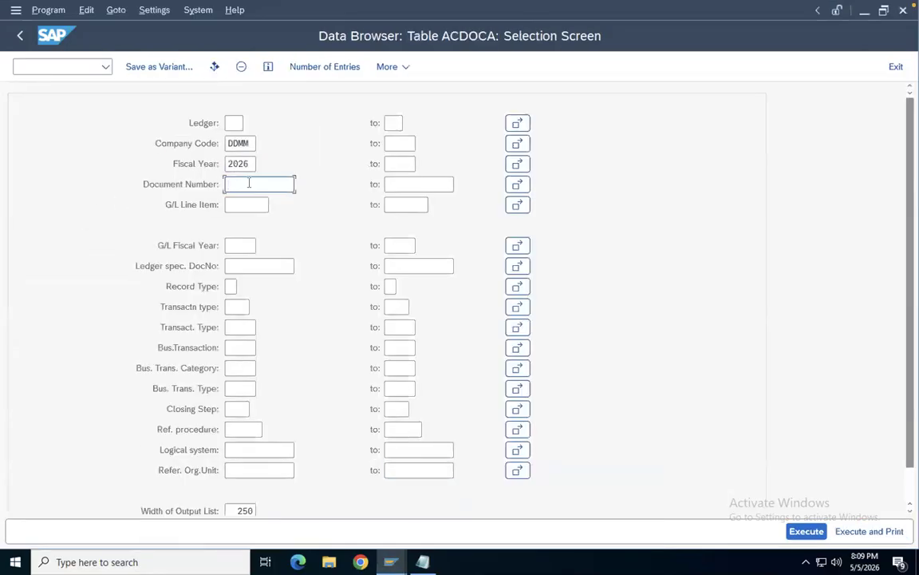
- Try to list the ACDOCA entries for ledger 0L with 05.05.2026 as the document number
text(05.05.2026)
click(236, 123)
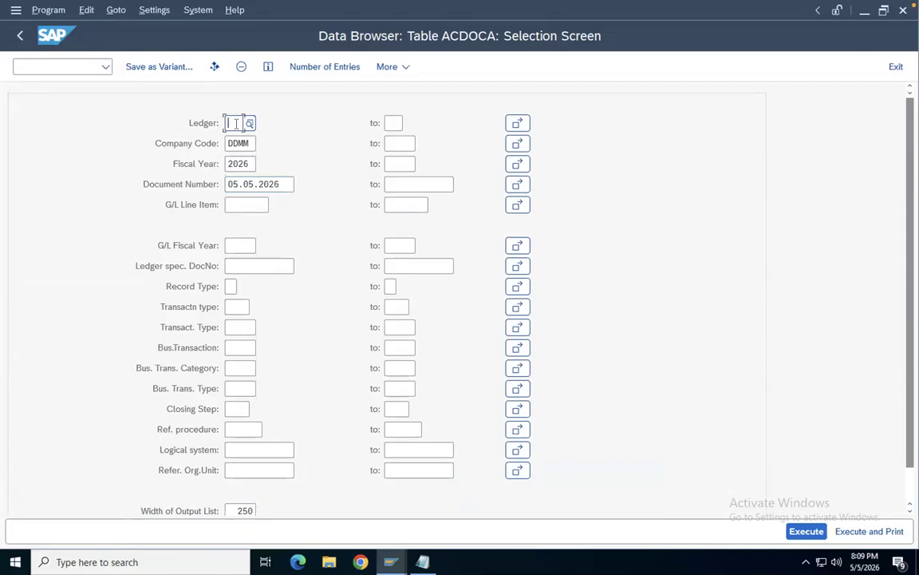
text(0L)
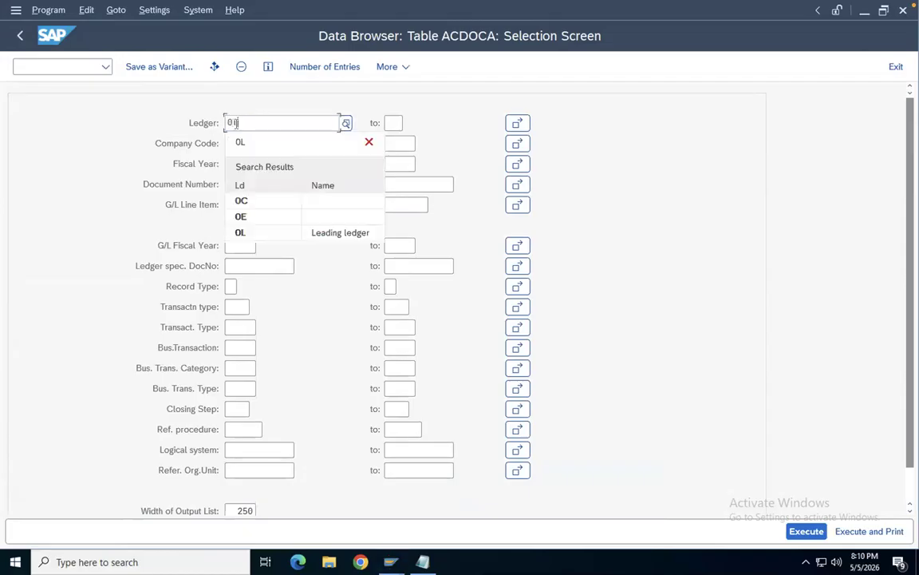
click(242, 202)
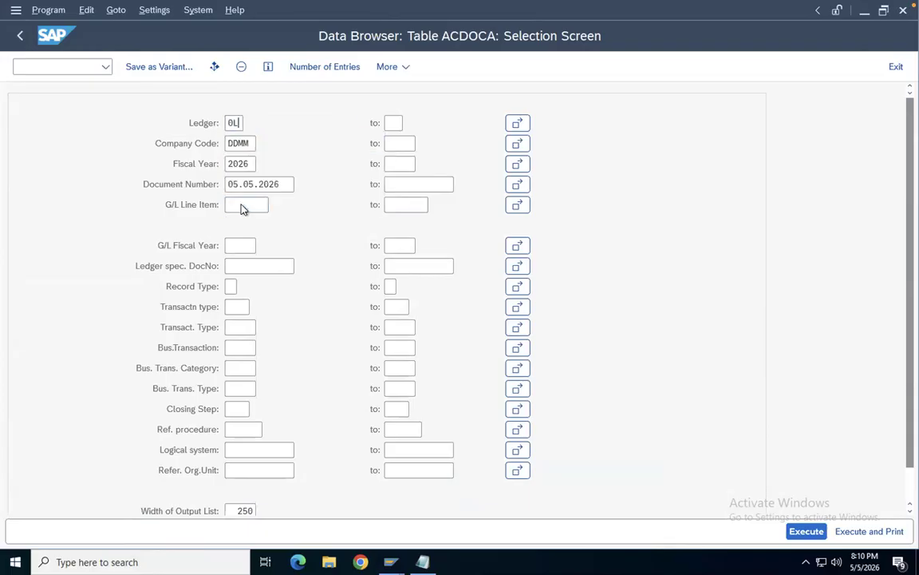
click(805, 530)
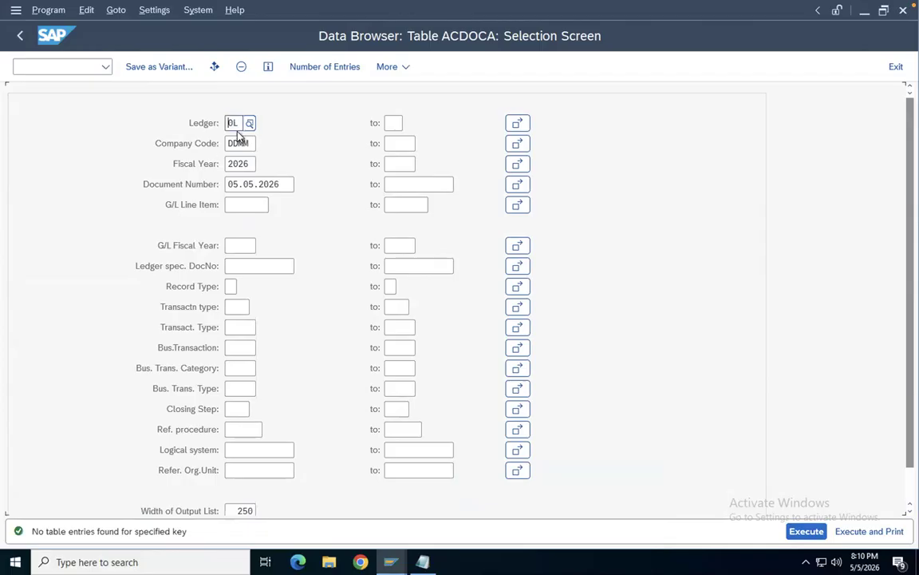
- Clear the ledger and document number from the ACDOCA selection
key(BackSpace)
key(BackSpace)
click(321, 135)
drag(227, 184, 410, 173)
key(BackSpace)
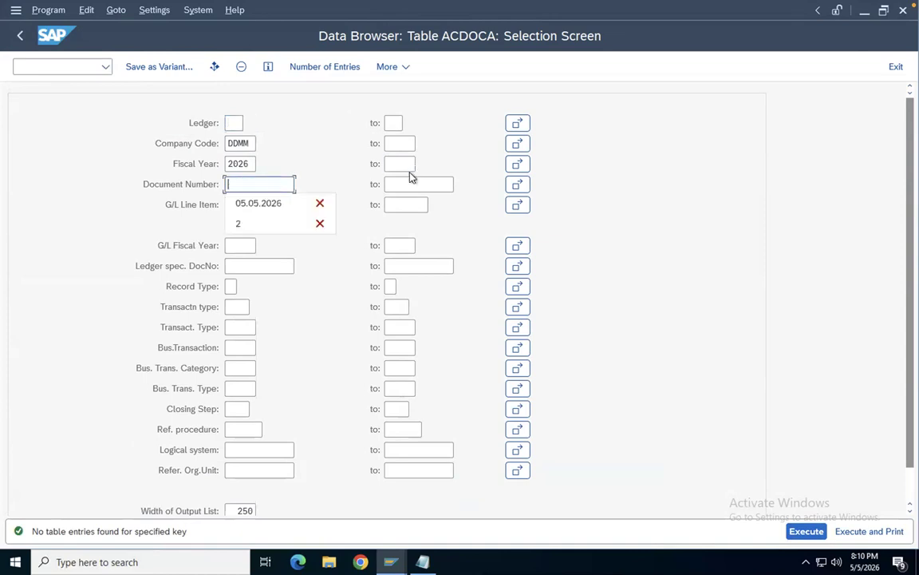
- Copy document number 100010 from the Display Document screen in the other session
key(super+Tab)
key(super)
key(super)
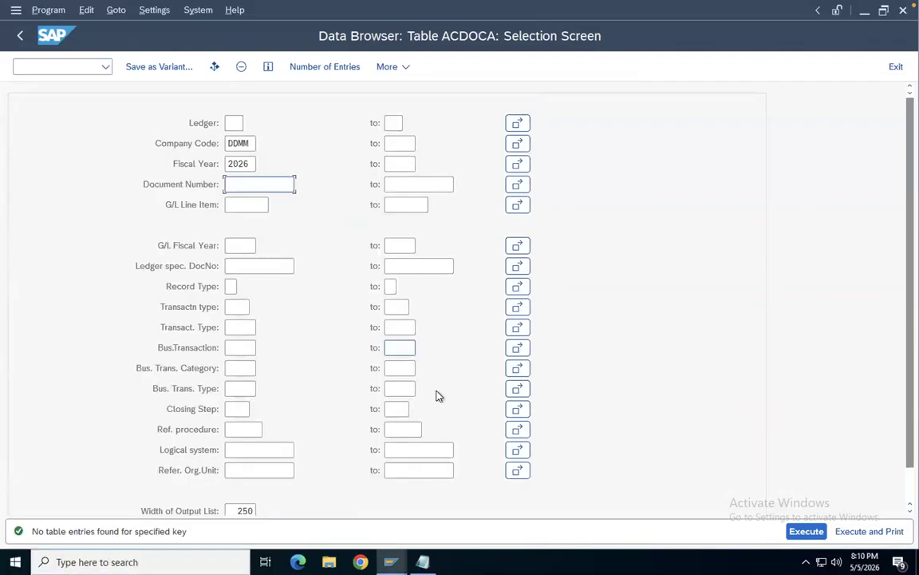
click(390, 562)
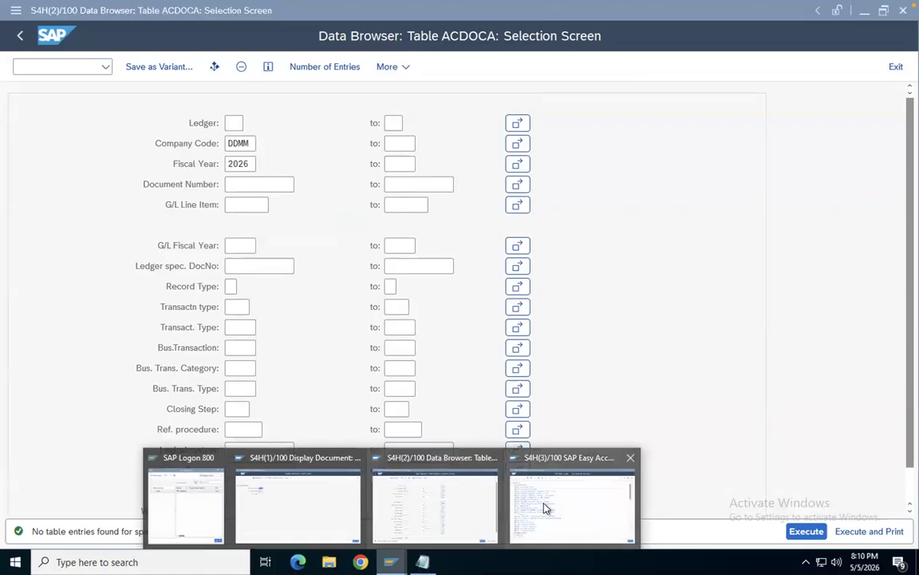
click(337, 509)
click(202, 141)
drag(201, 140, 120, 138)
key(ctrl+c)
click(118, 138)
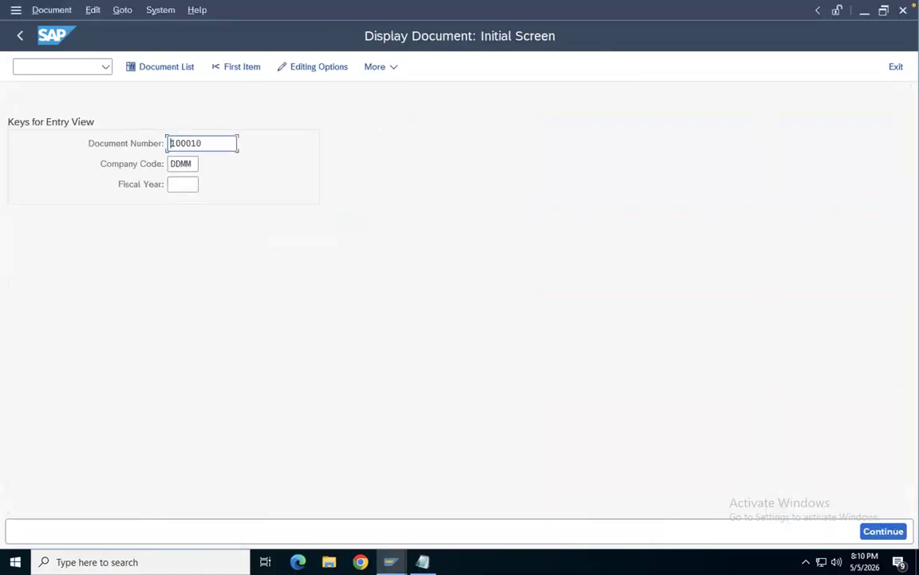
- Paste 100010 as the document number in the ACDOCA selection and list the matching entries
click(390, 562)
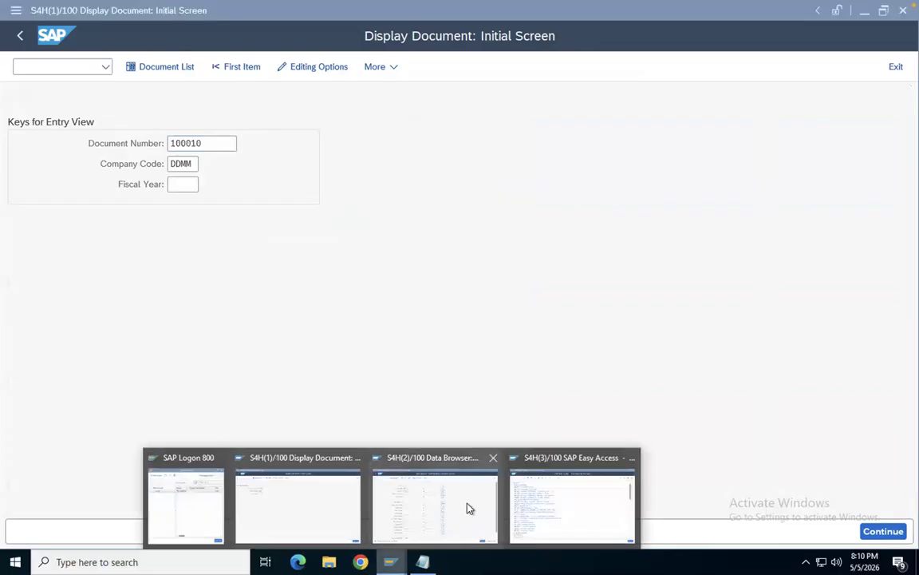
click(469, 509)
key(ctrl+v)
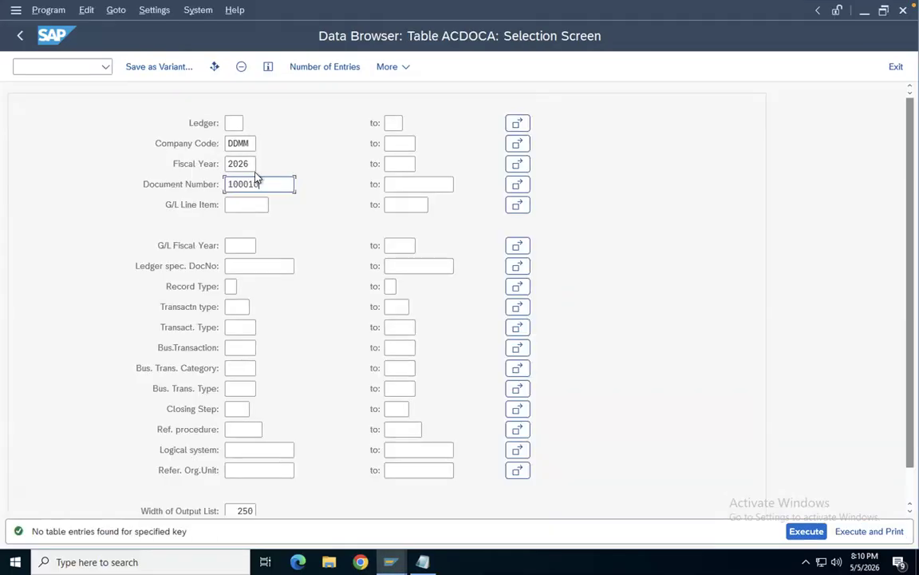
click(793, 530)
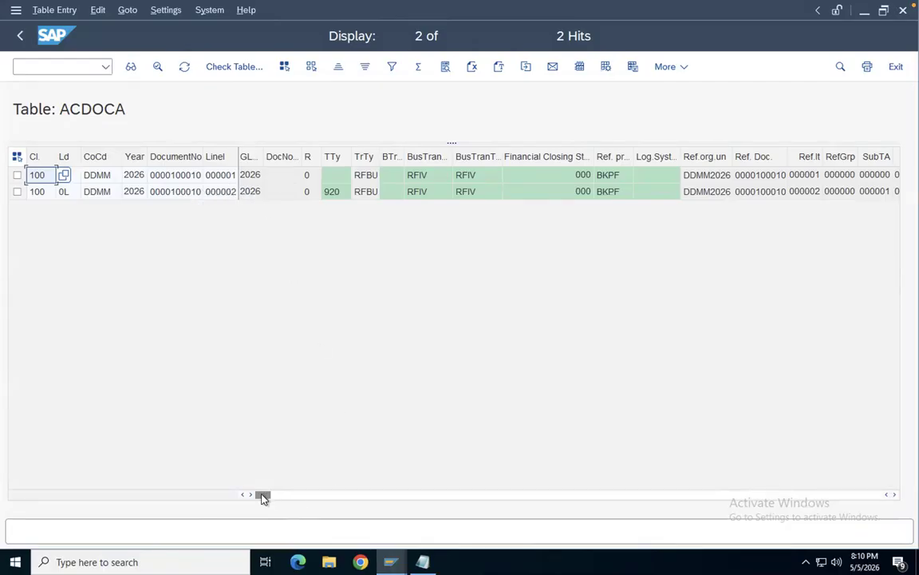
- Examine the document's ACDOCA line items across the columns, including the details of the first item's account
drag(267, 496, 274, 495)
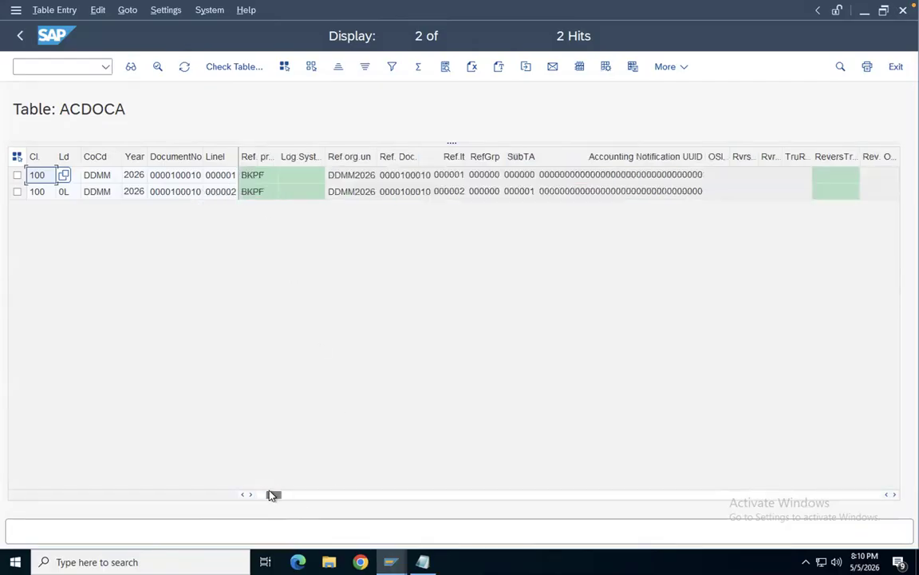
click(92, 175)
drag(271, 496, 345, 496)
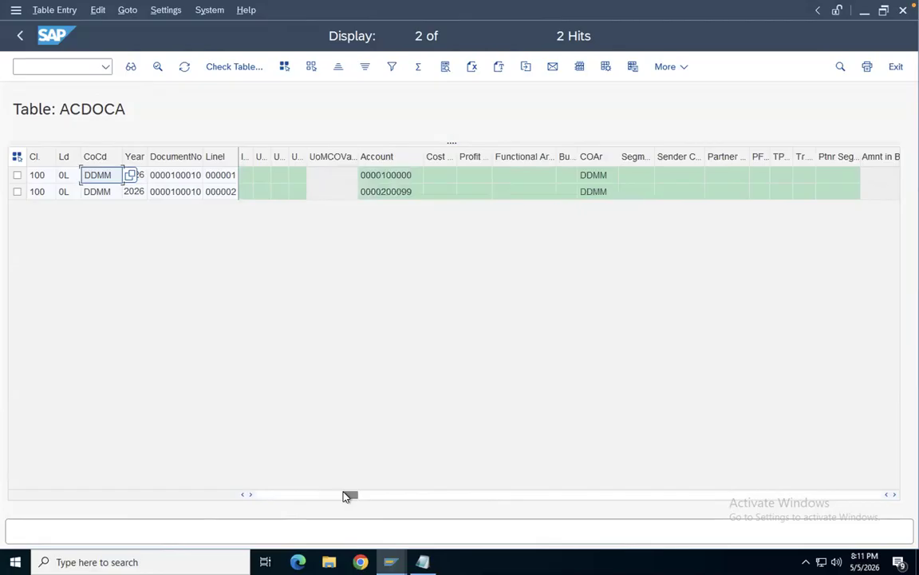
double_click(407, 178)
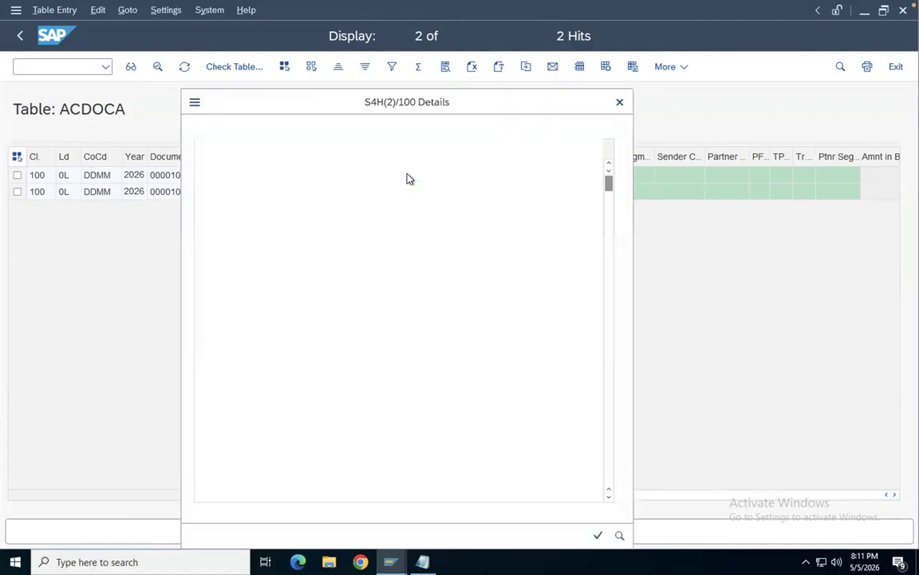
click(620, 103)
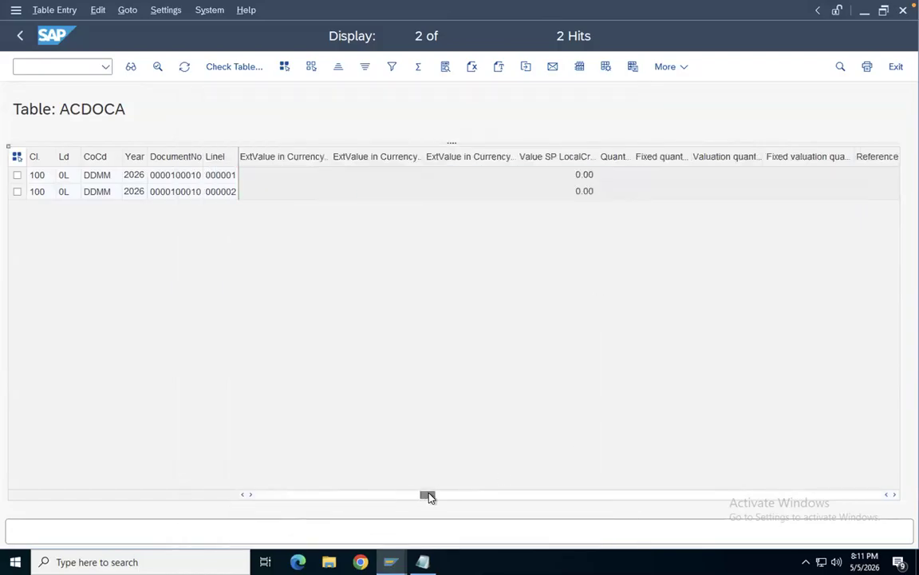
drag(429, 496, 199, 488)
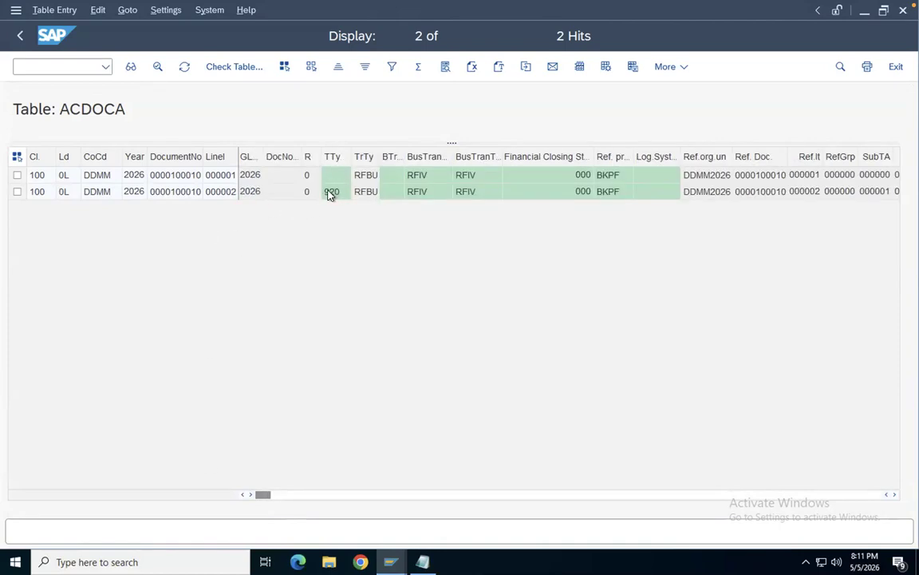
- Leave the ACDOCA results and the Data Browser to return to SAP Easy Access
click(20, 37)
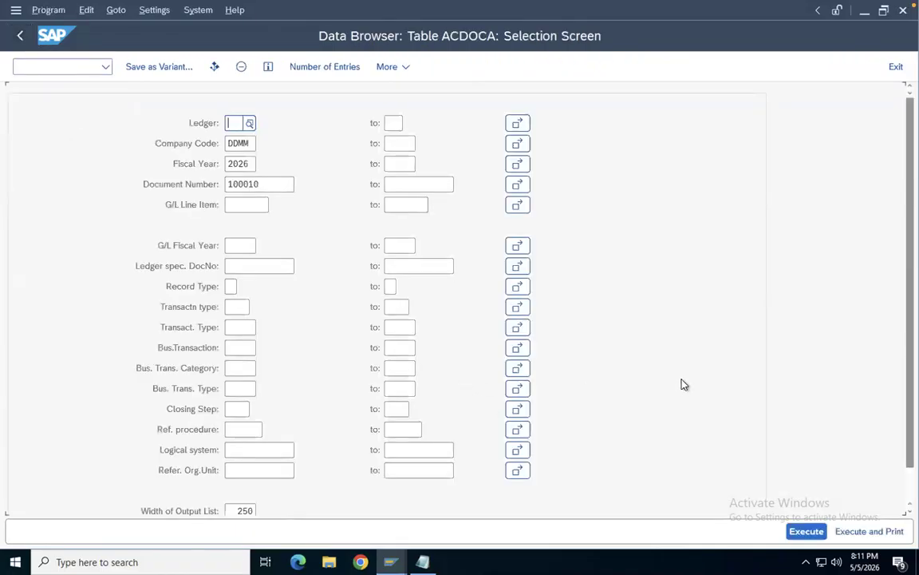
click(20, 35)
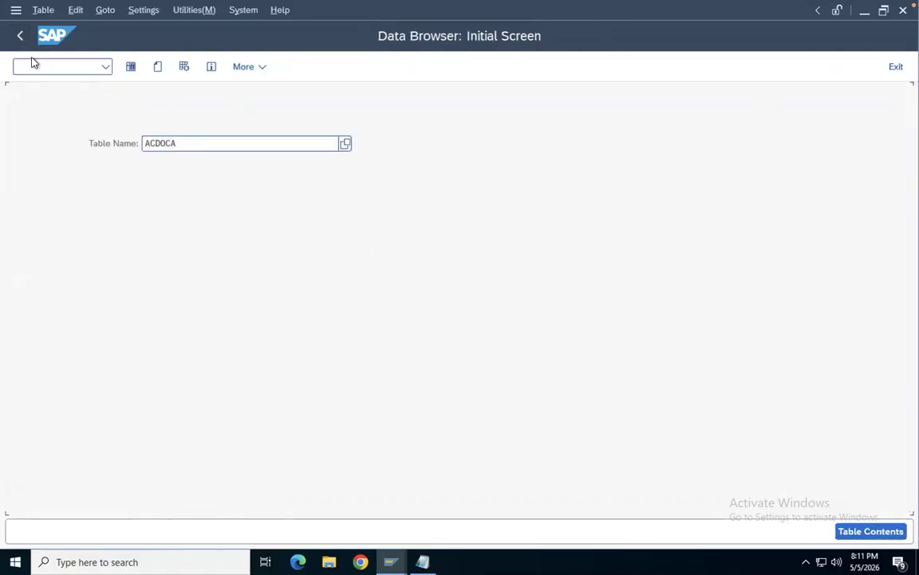
click(20, 35)
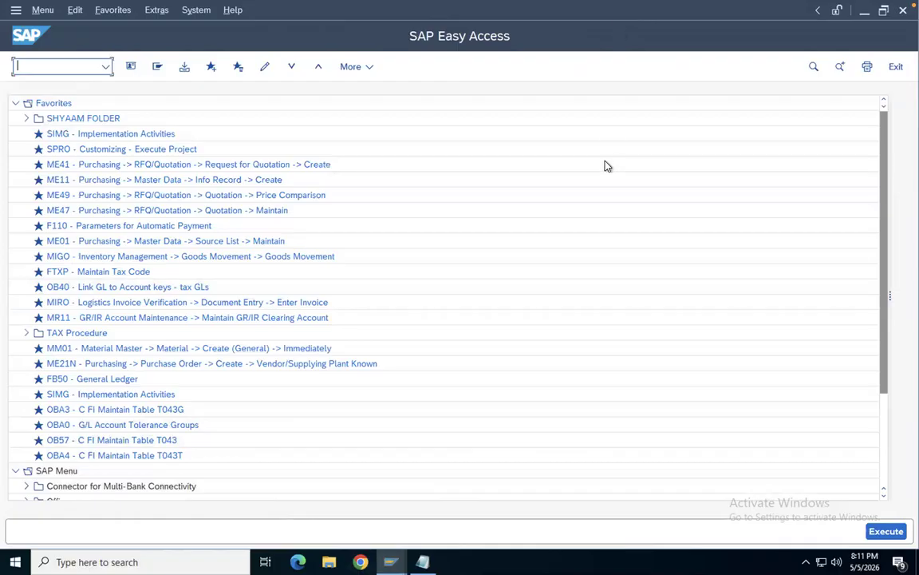
mouse_move(556, 7)
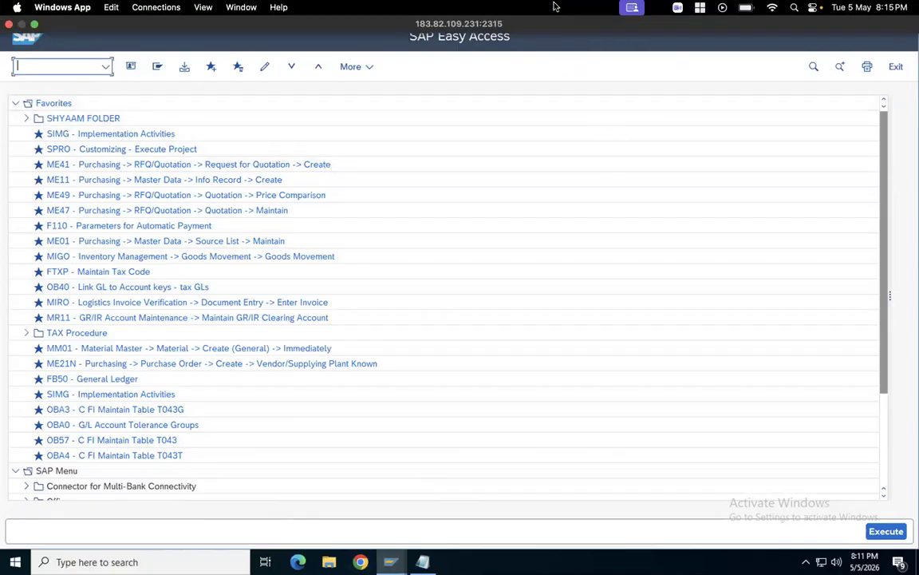